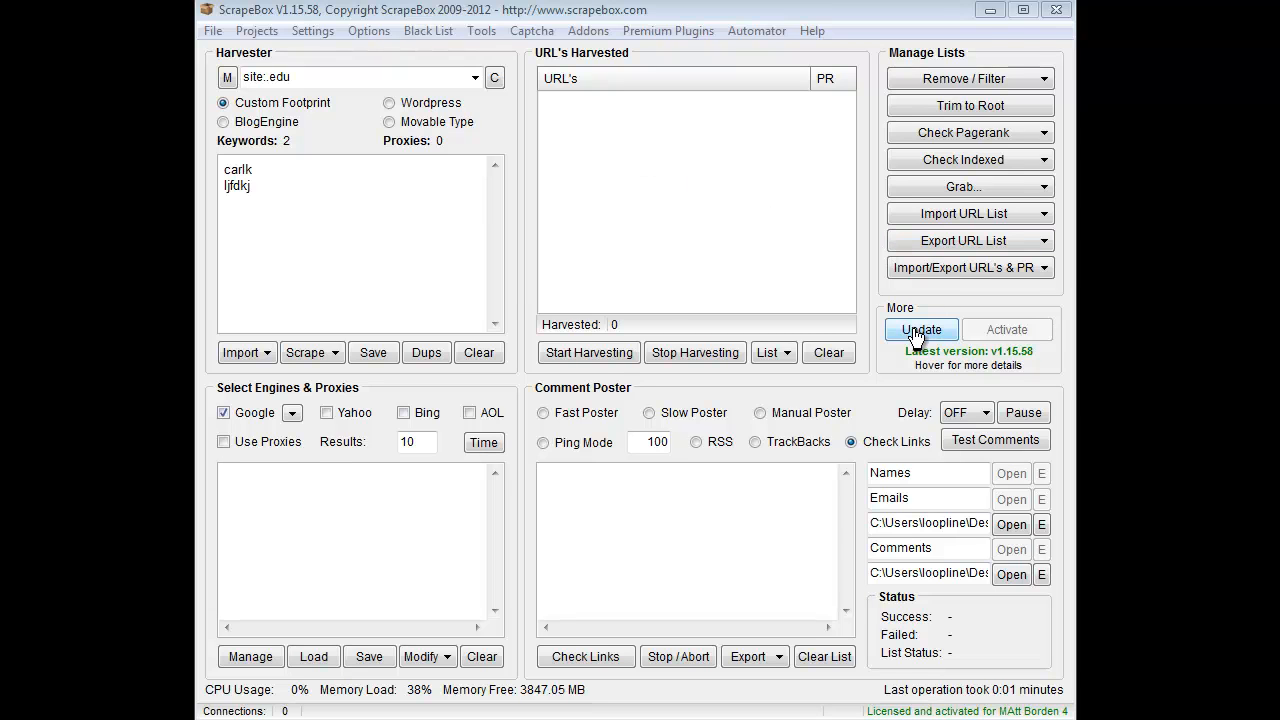
Open the list of available premium plugins, check the Rank Tracker and Automator entries, and close the list
left_click(676, 29)
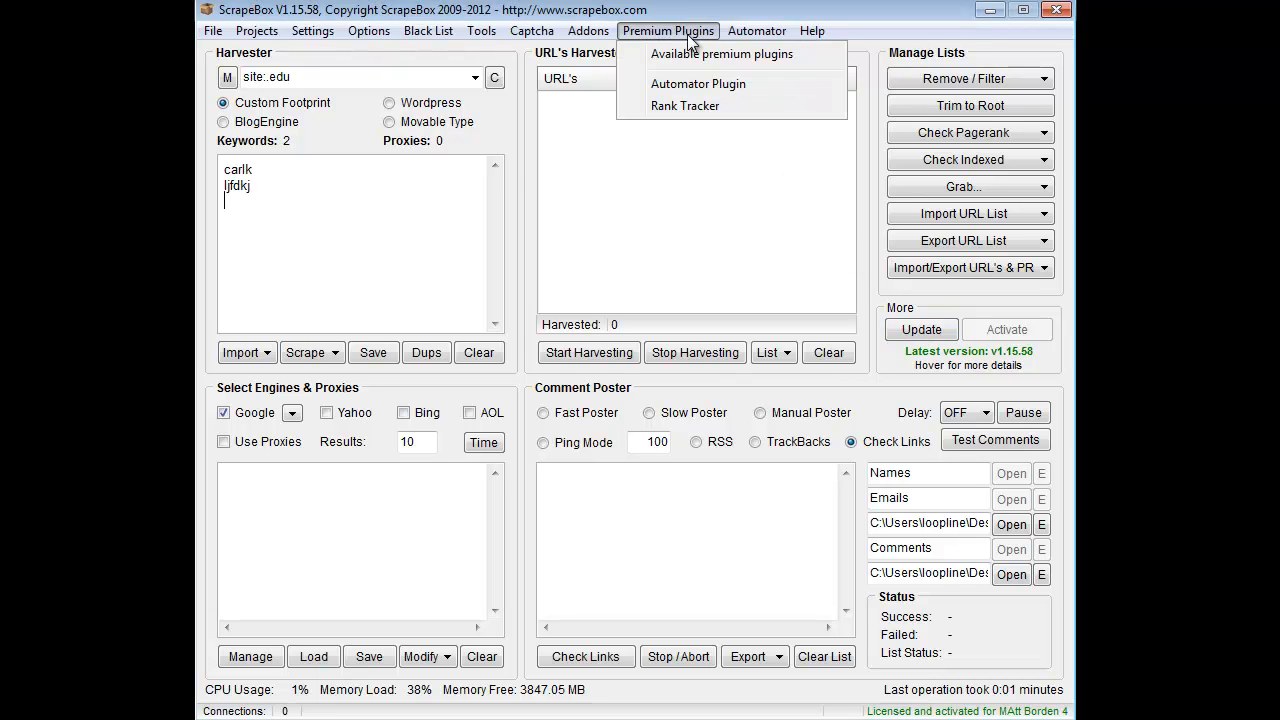
left_click(698, 55)
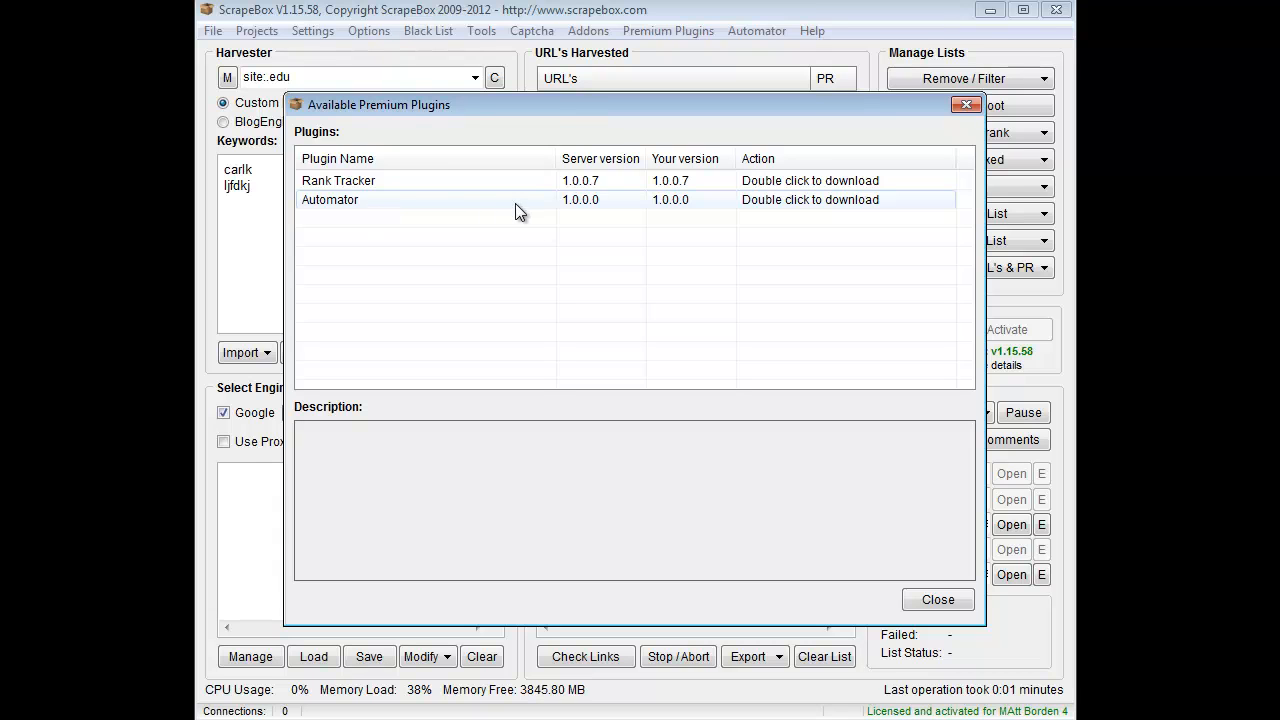
left_click(940, 599)
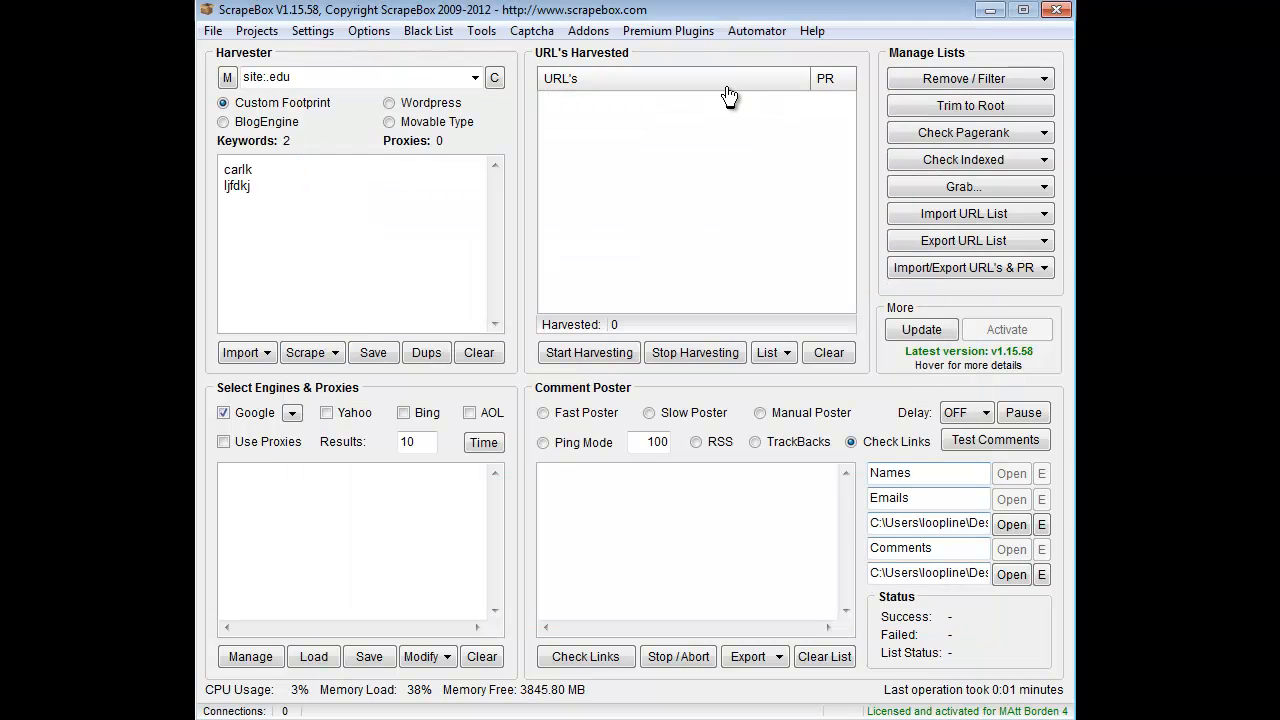
Open the Automator Plugin window
left_click(688, 32)
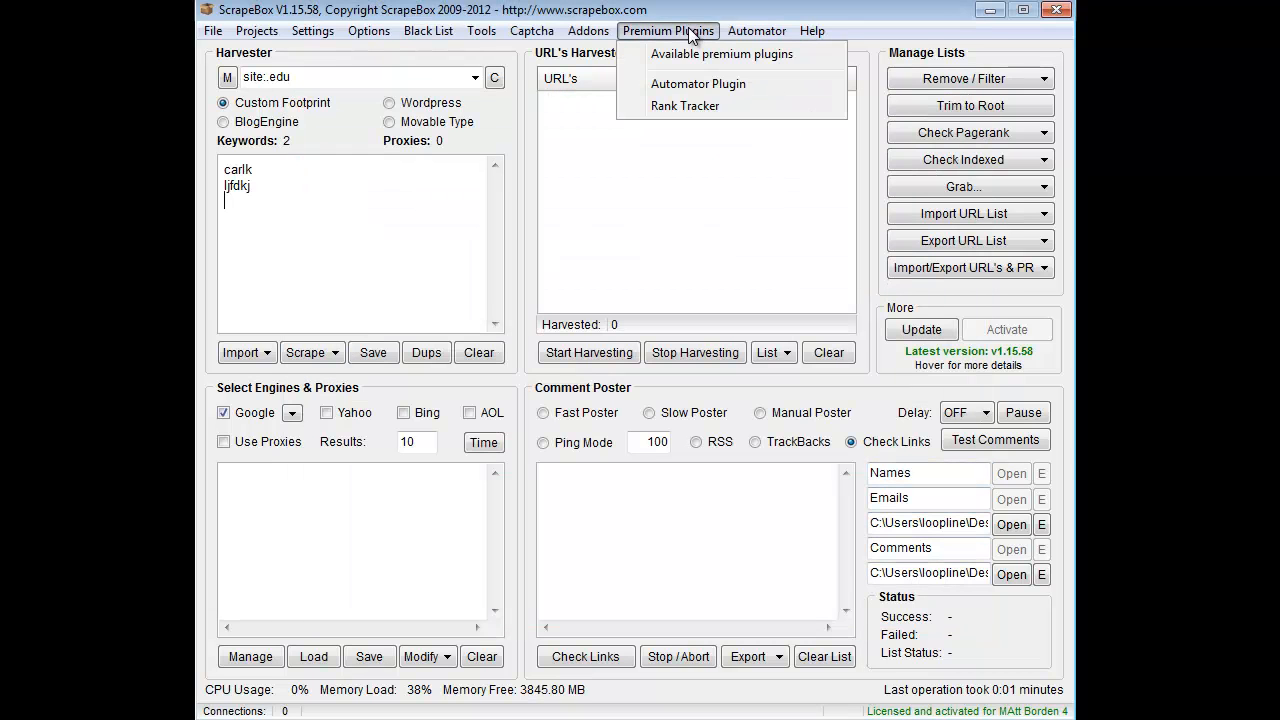
left_click(702, 88)
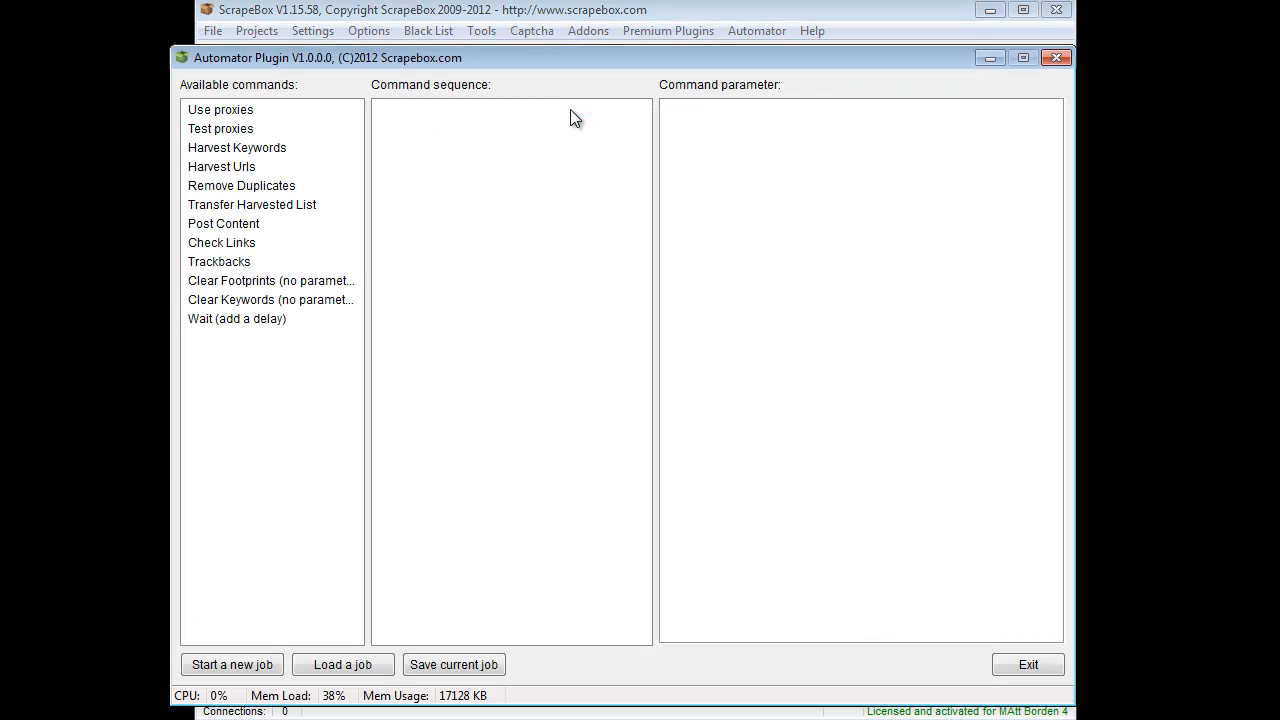
Look up the main window's Run Automator File option and return to the Automator Plugin window
left_click(760, 31)
left_click(765, 31)
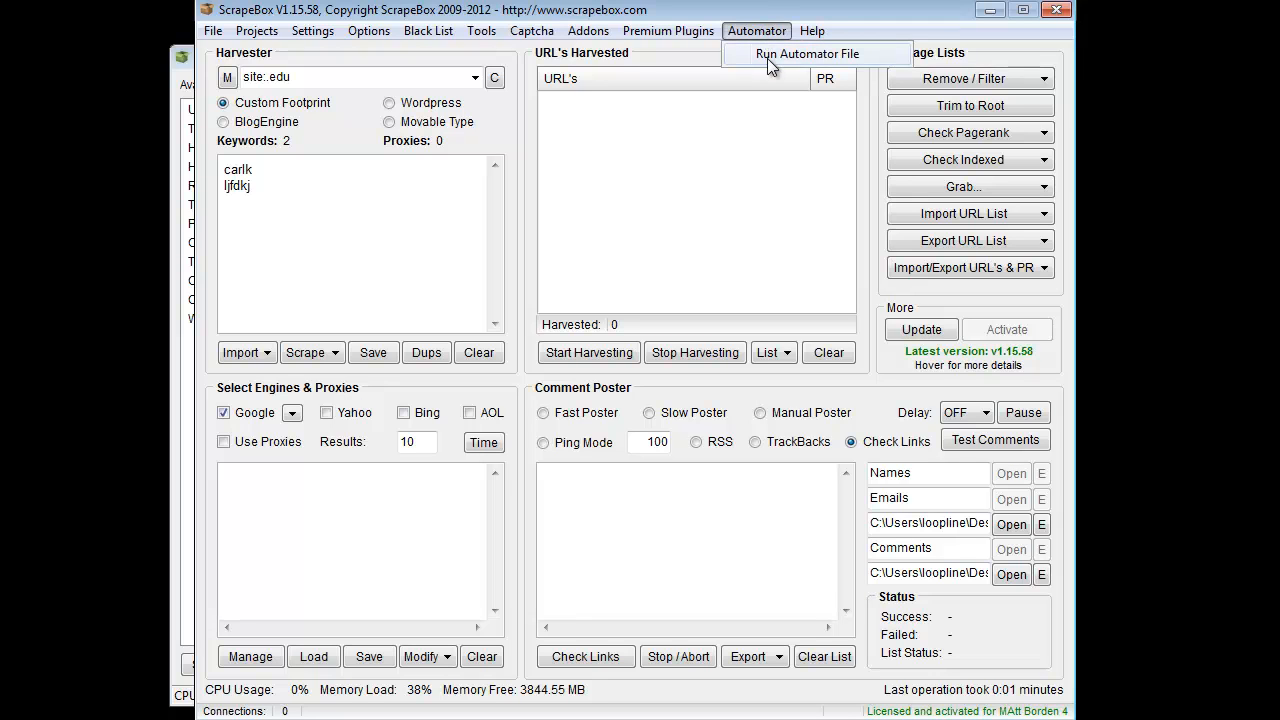
left_click(193, 405)
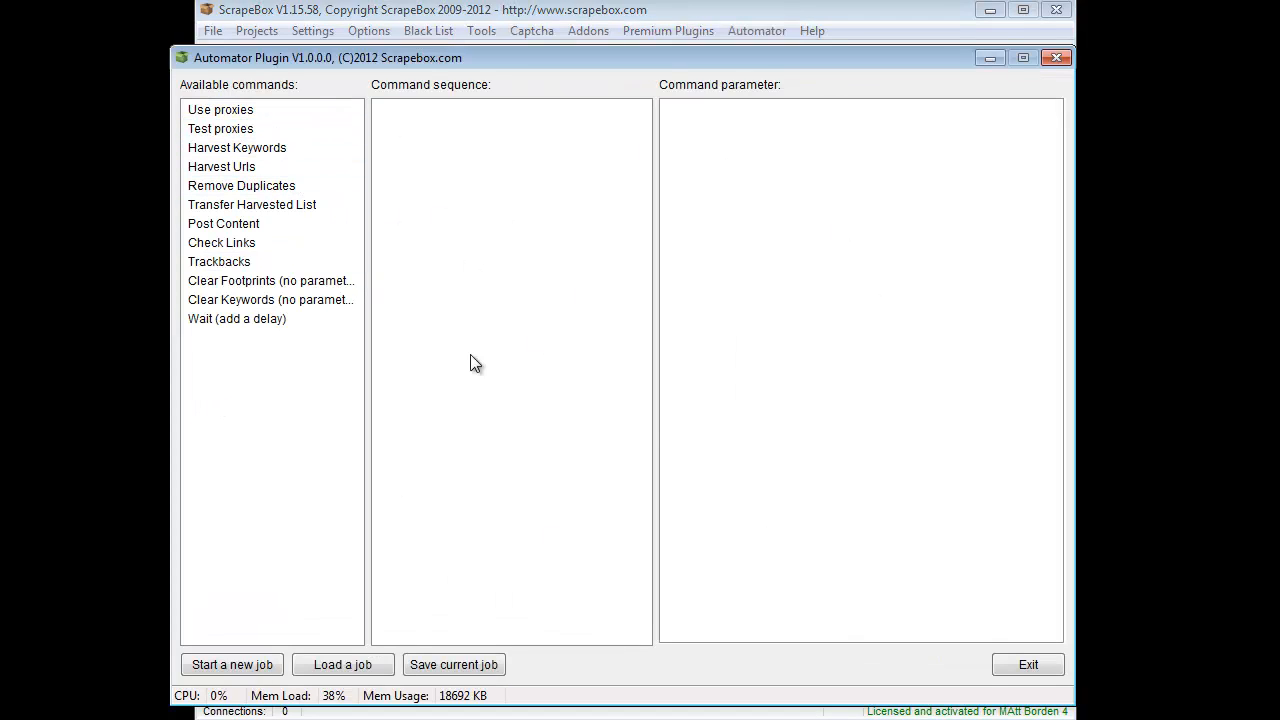
left_click(788, 12)
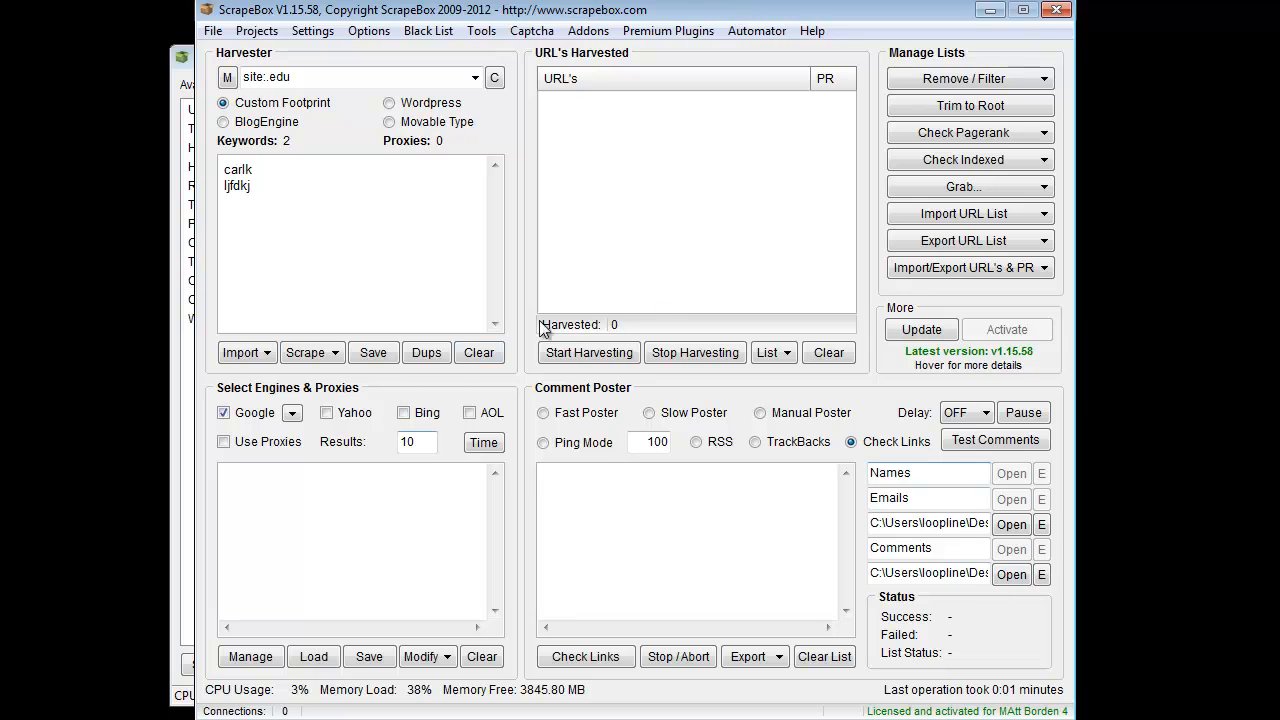
left_click(181, 456)
mouse_move(527, 58)
left_mouse_down()
mouse_move(531, 40)
mouse_move(515, 43)
left_mouse_up()
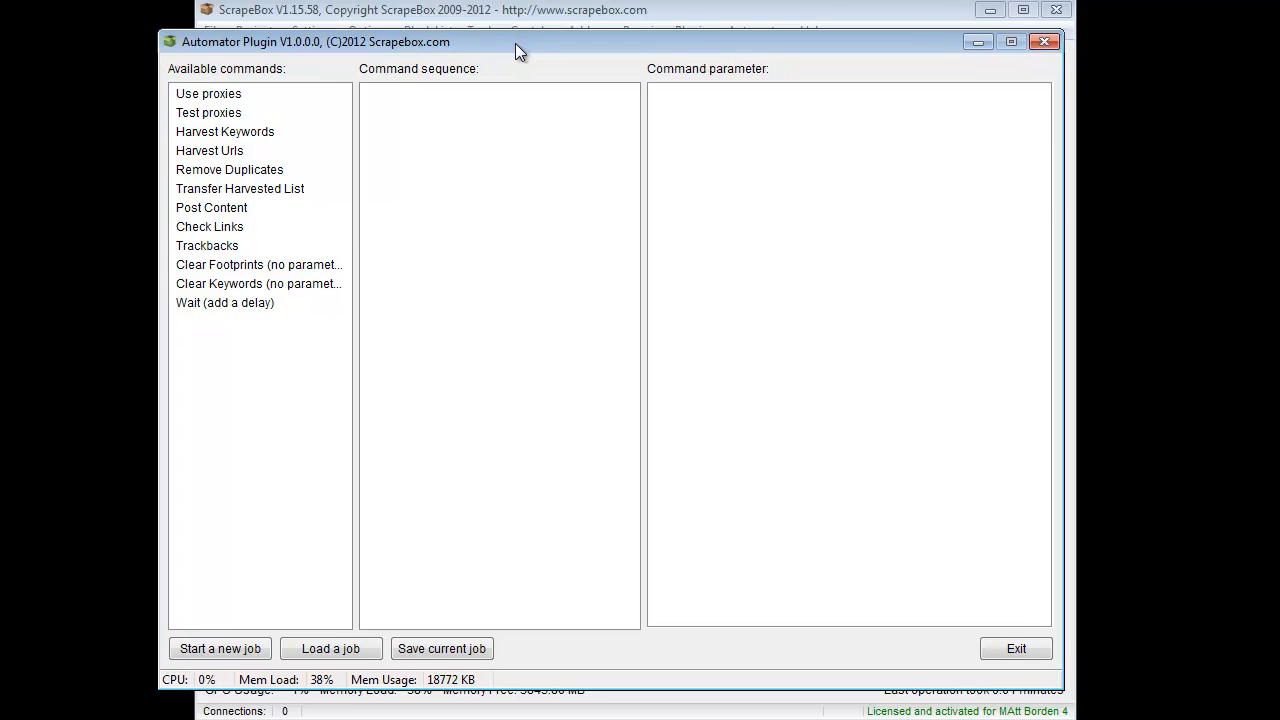
Add the Use proxies and Test proxies commands to the command sequence and view each command's parameters
double_click(215, 92)
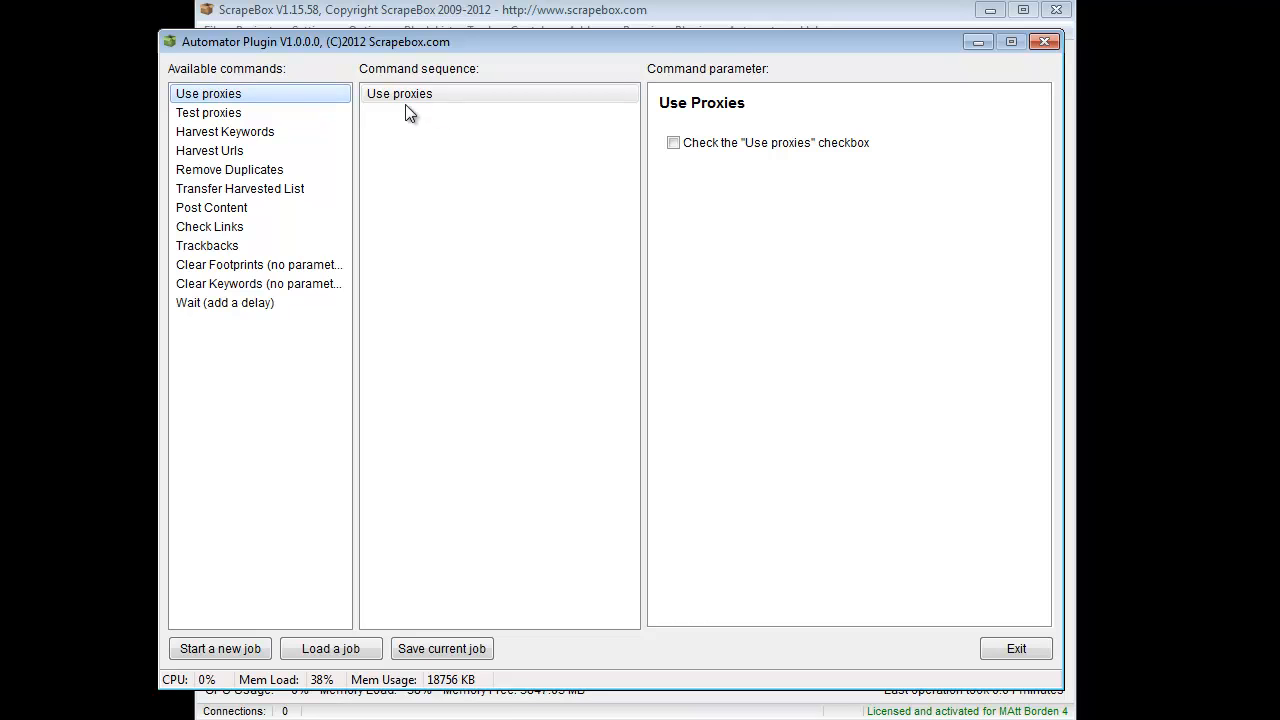
double_click(224, 114)
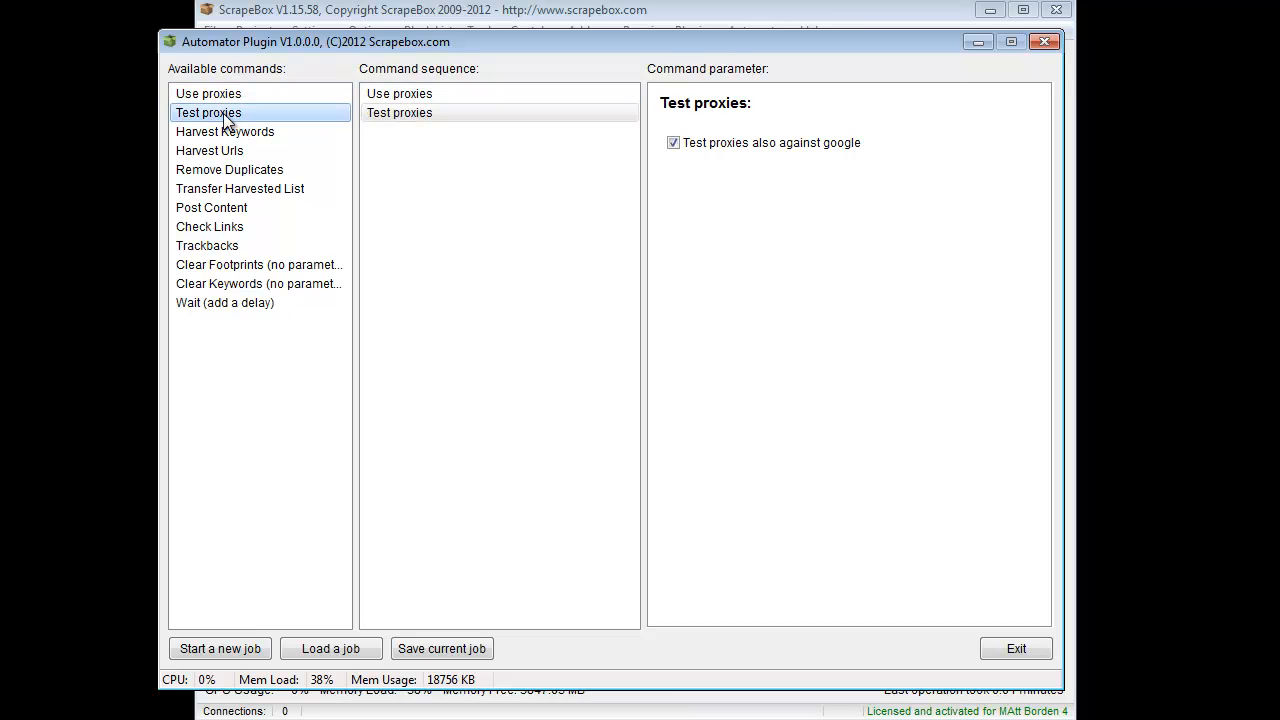
left_click(408, 94)
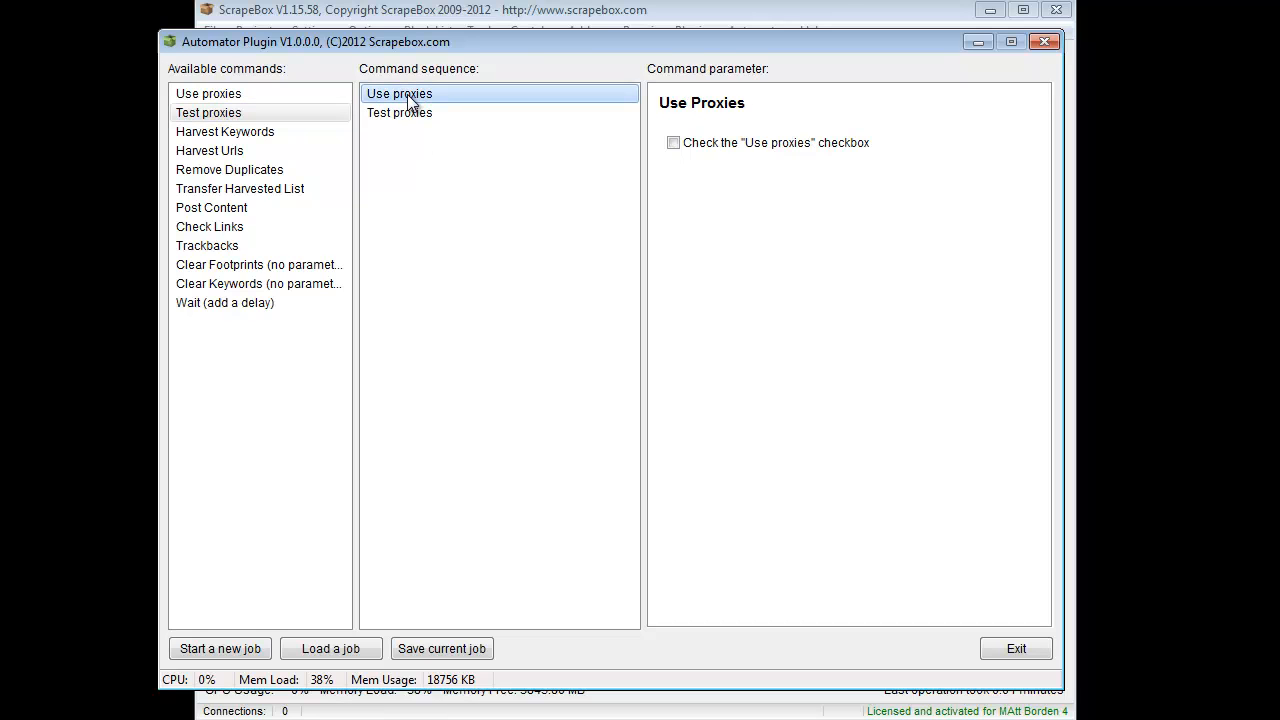
left_click(406, 116)
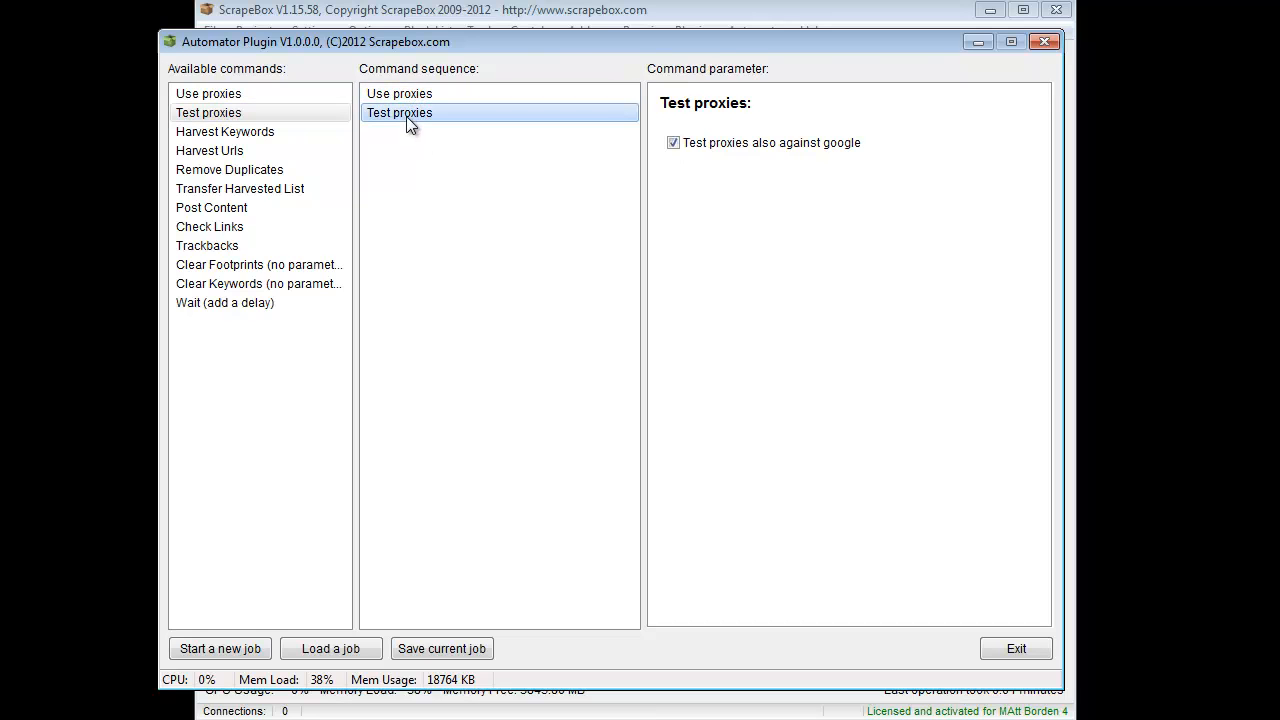
left_click(405, 130)
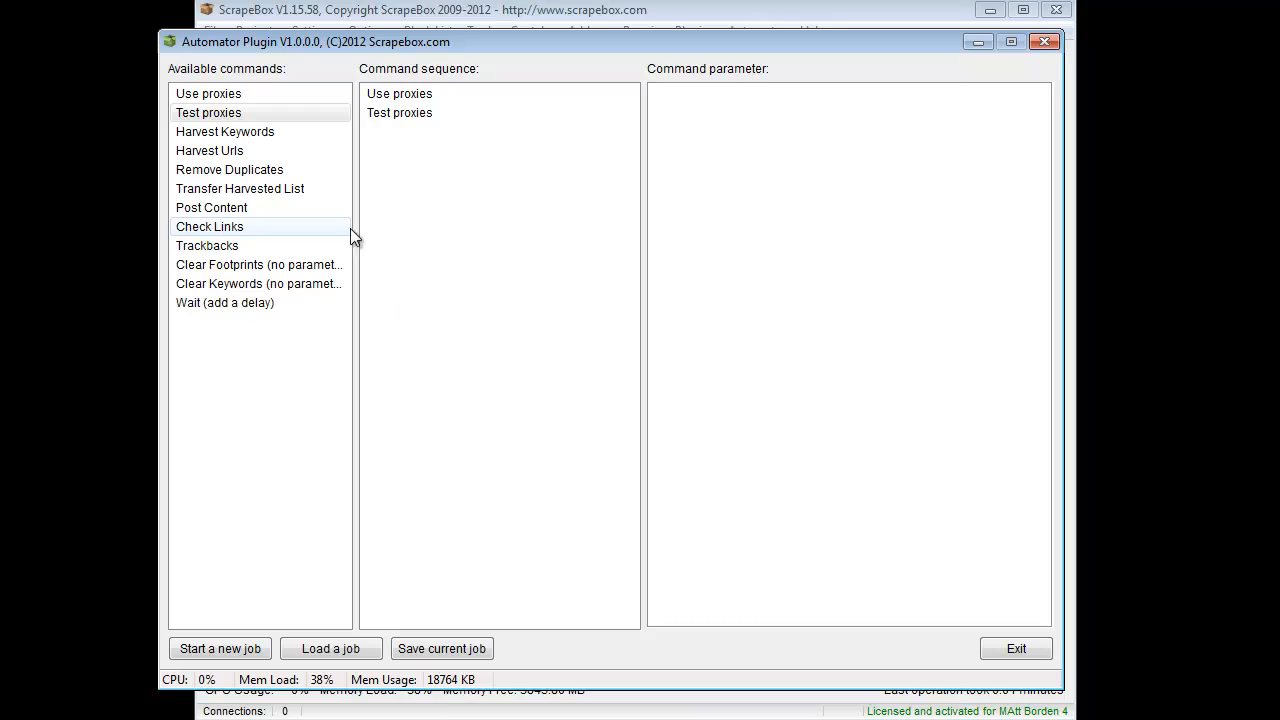
Enable the Check the "Use proxies" checkbox parameter for the Use proxies command, and view the Test proxies parameters
left_click(405, 100)
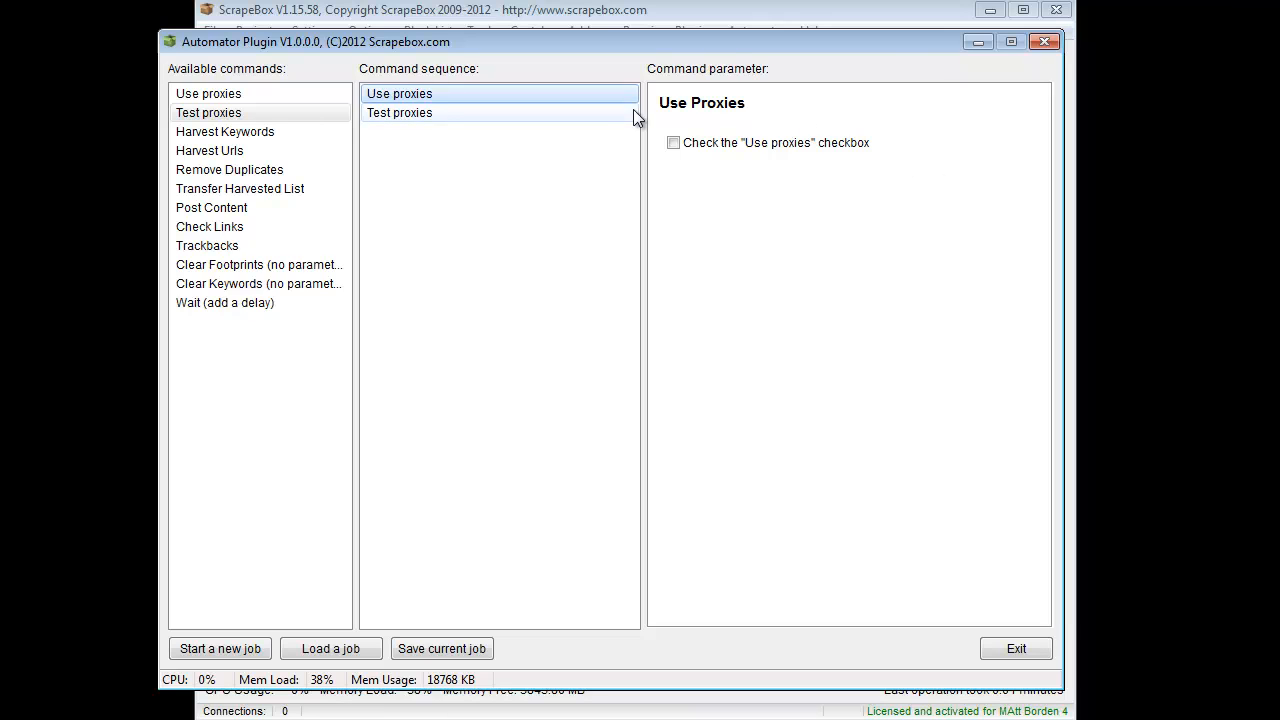
left_click(674, 143)
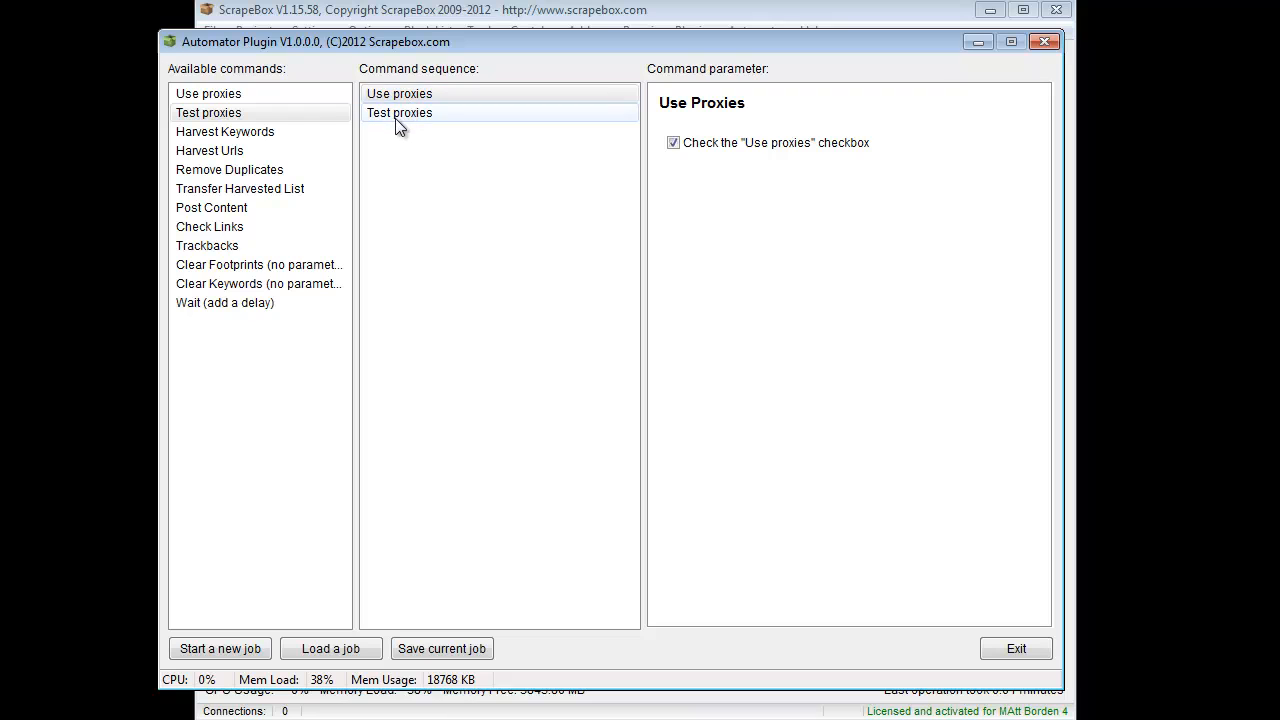
left_click(422, 121)
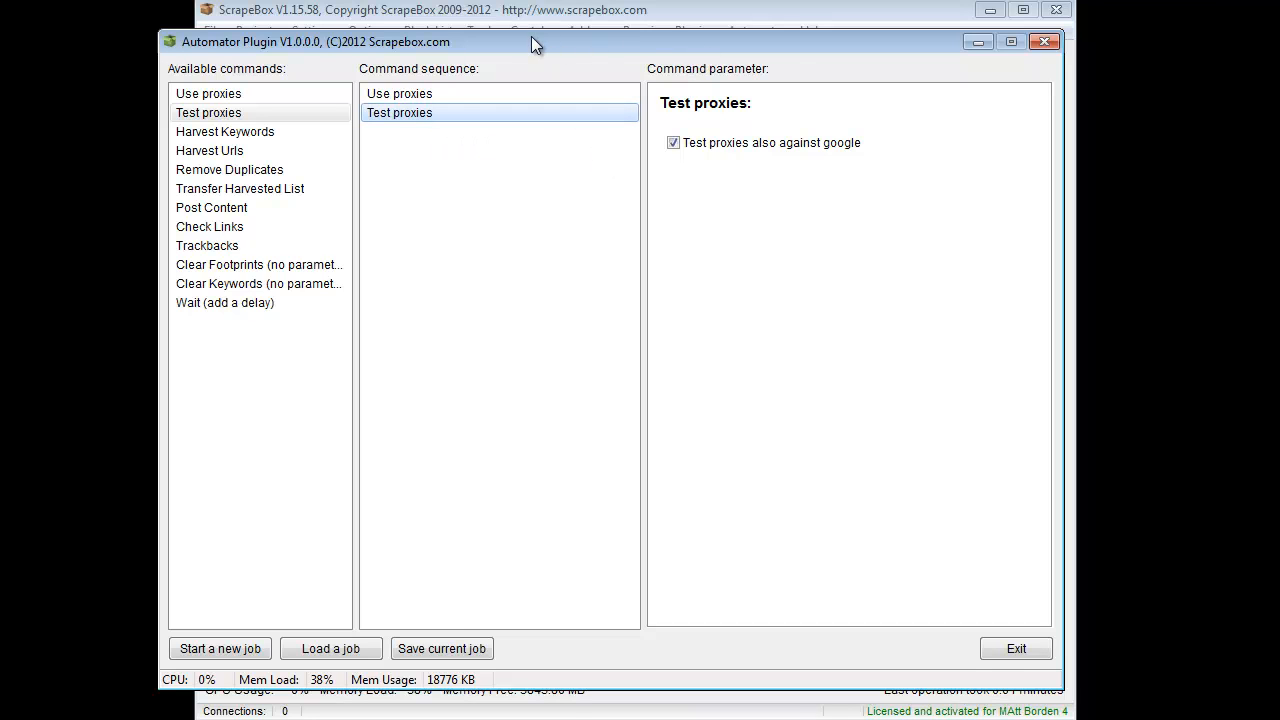
Open the Proxy Manager from the main window, compare it with the Test proxies command's parameters, and close it
left_click_drag(531, 41, 813, 19)
left_click(250, 656)
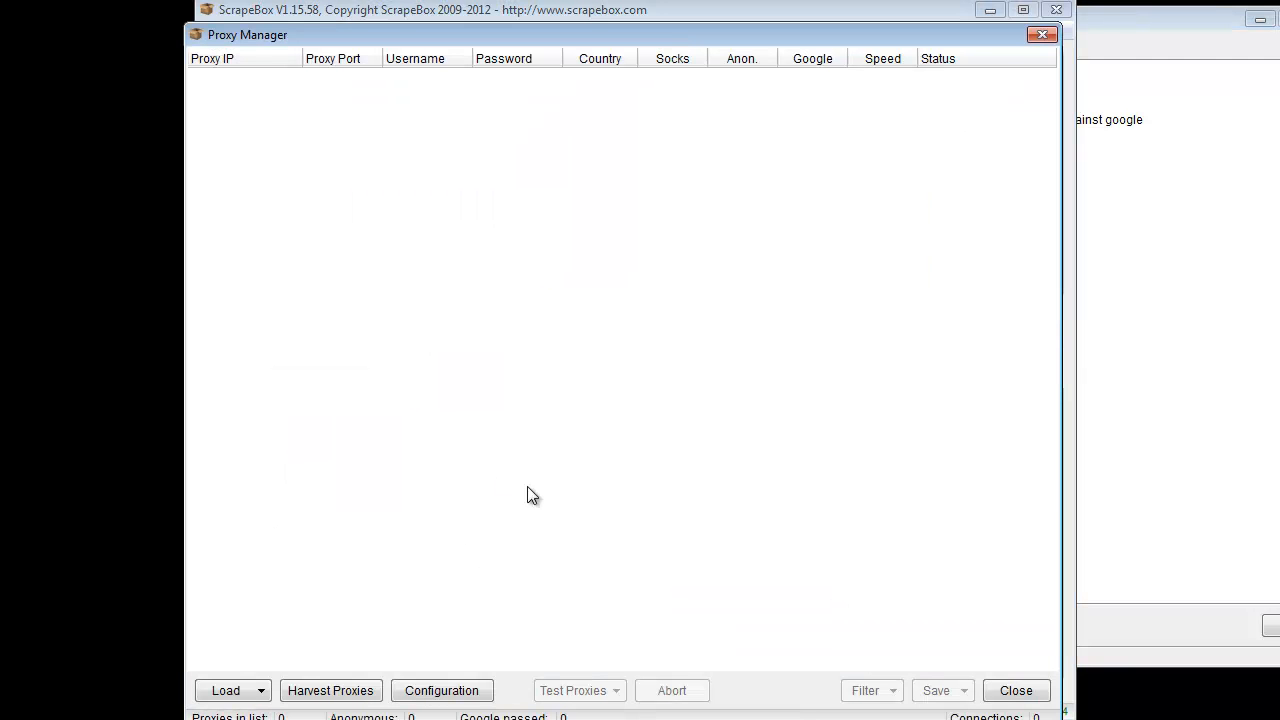
left_click(1128, 290)
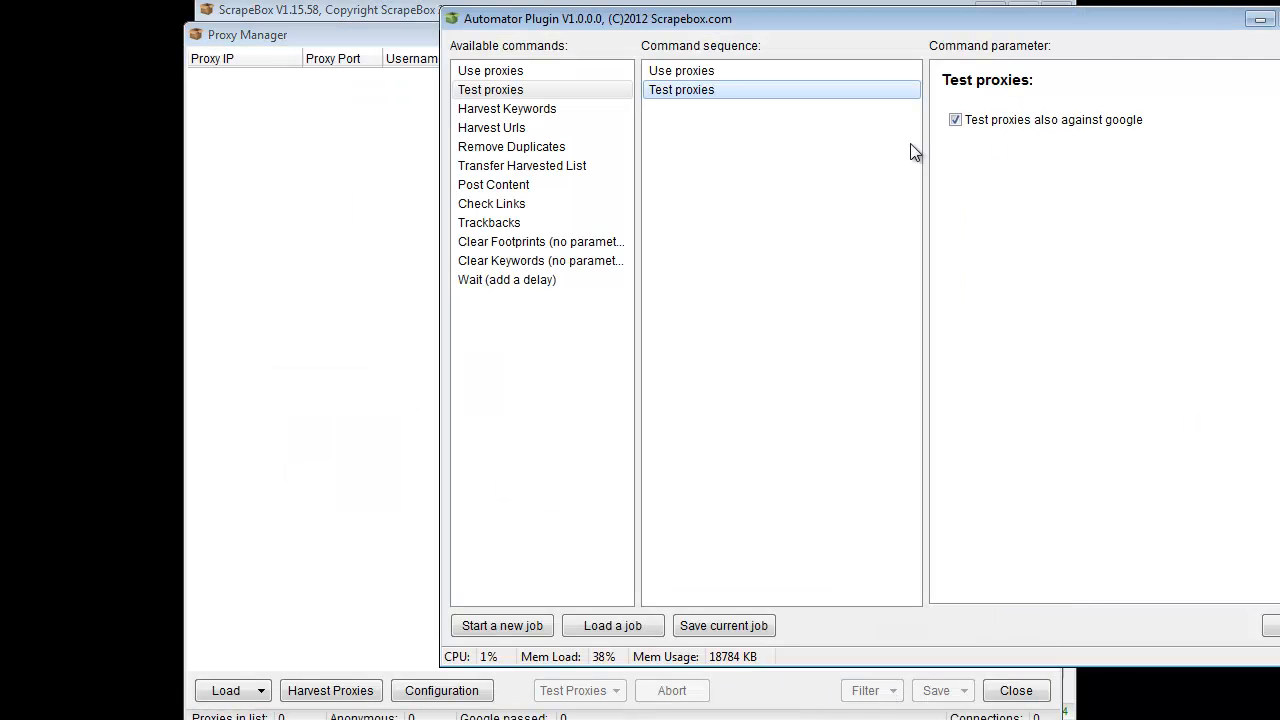
left_click(386, 42)
left_click(1042, 36)
Enable Use Proxies in the main ScrapeBox window and bring the Automator Plugin window back into view
left_click(223, 442)
left_click(1213, 272)
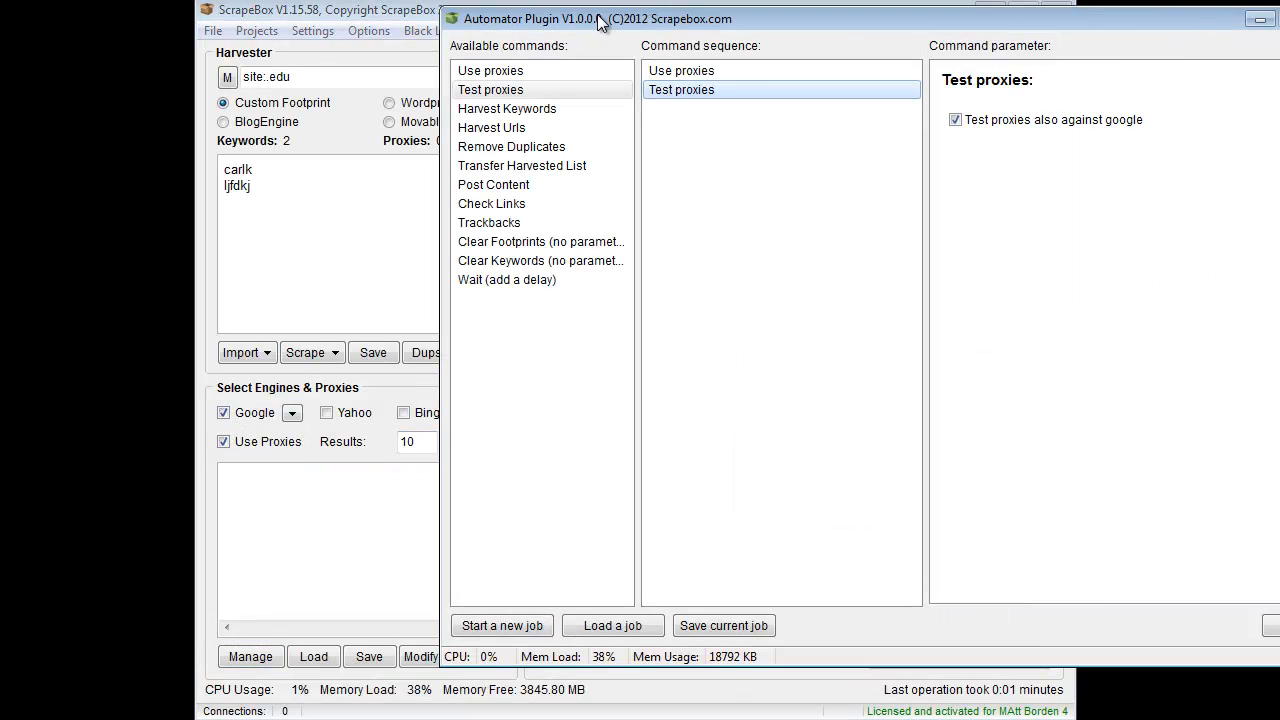
left_click_drag(575, 22, 492, 41)
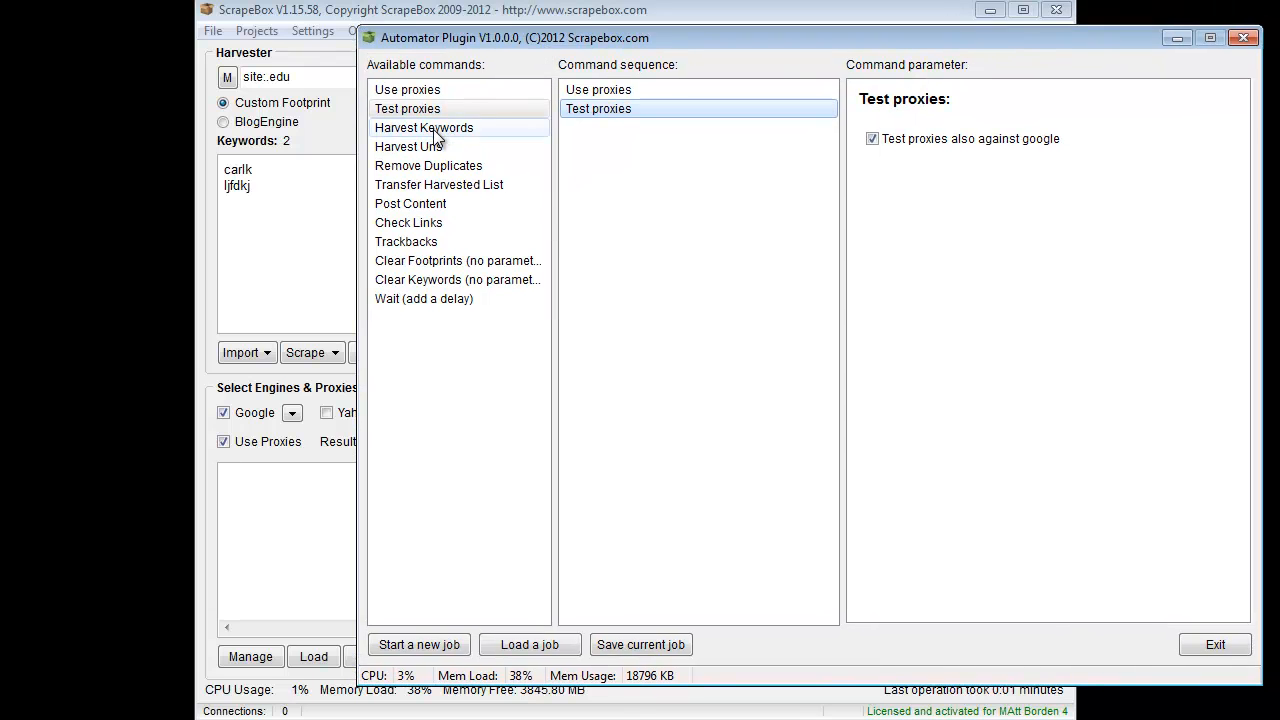
Add the Harvest Keywords command to the sequence and open the Keyword Scraper beside the plugin for comparison
left_click_drag(437, 137, 571, 200)
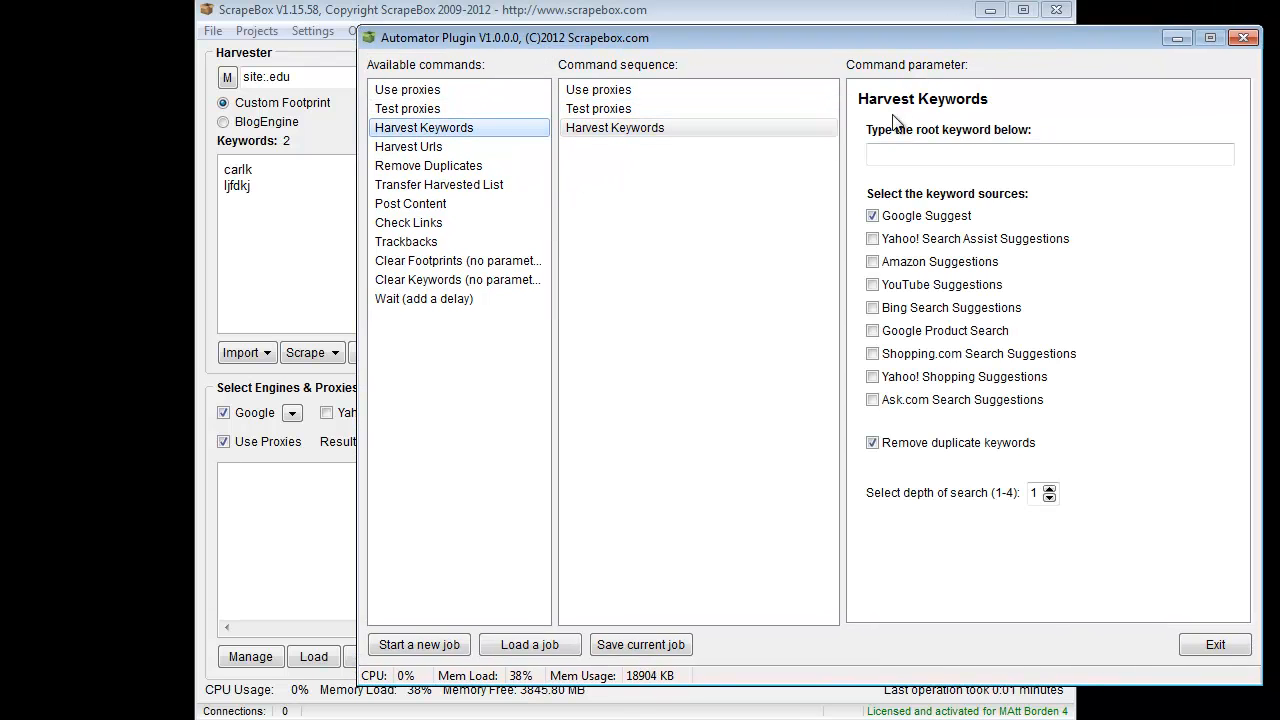
left_click(306, 353)
left_click(365, 378)
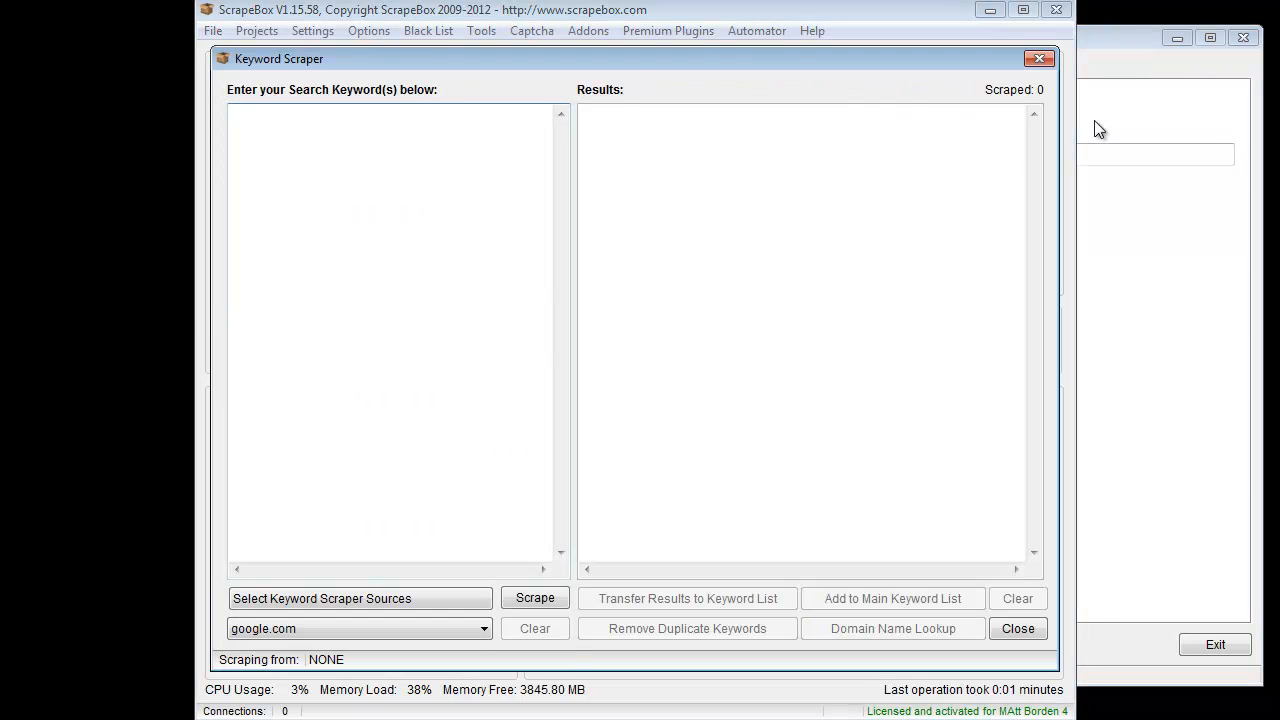
left_click(1133, 73)
left_click_drag(722, 44, 838, 45)
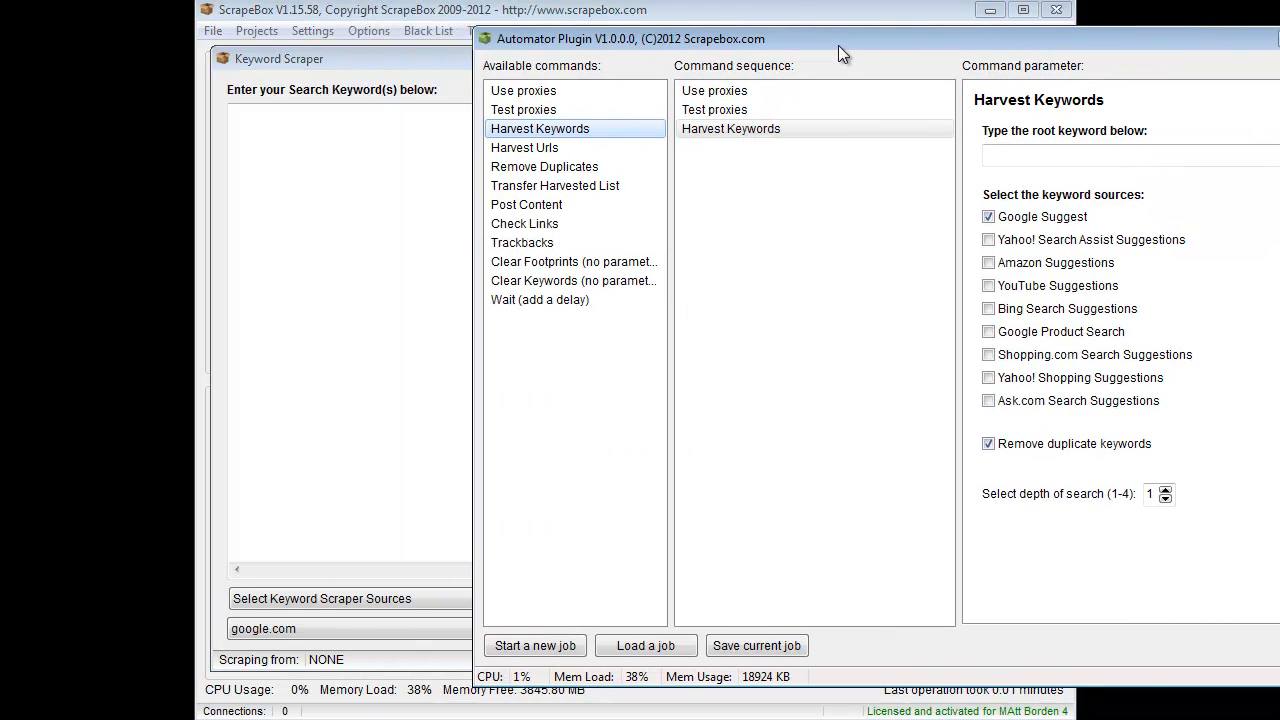
Enter car as the root keyword of the Harvest Keywords command, keeping the Keyword Scraper window beside the plugin
left_click(1077, 156)
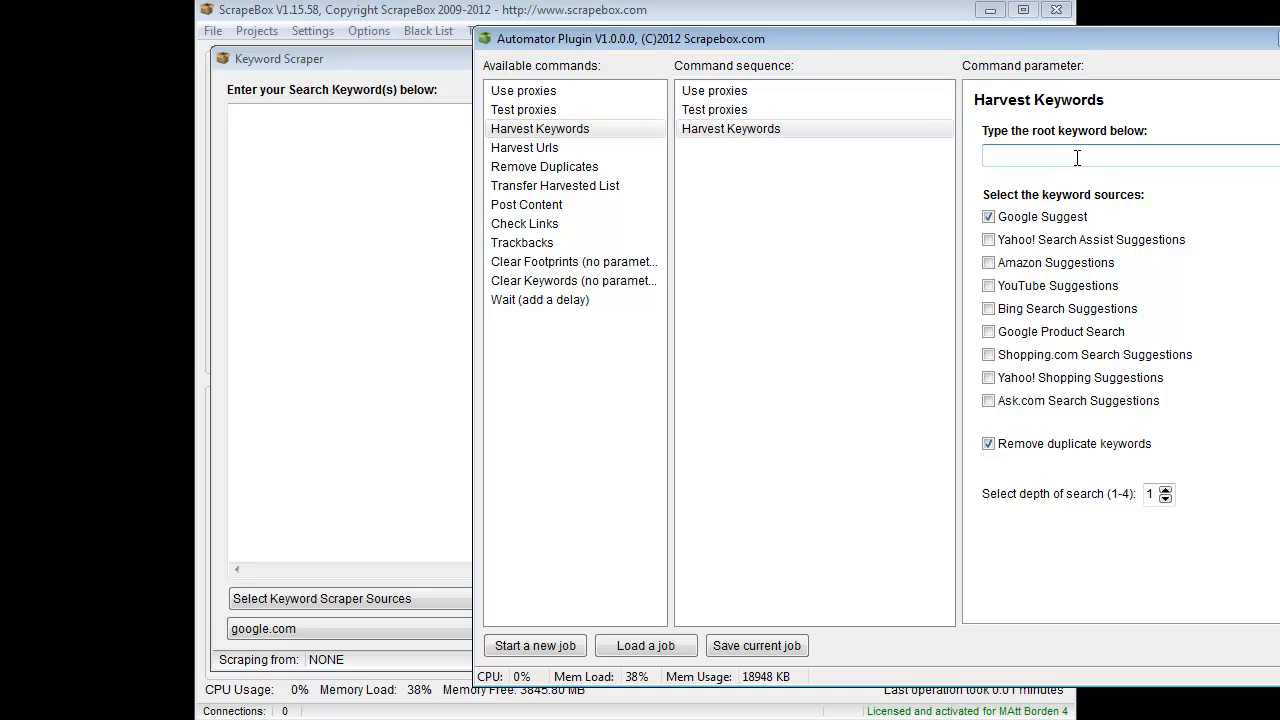
type("car")
left_click_drag(308, 58, 595, 254)
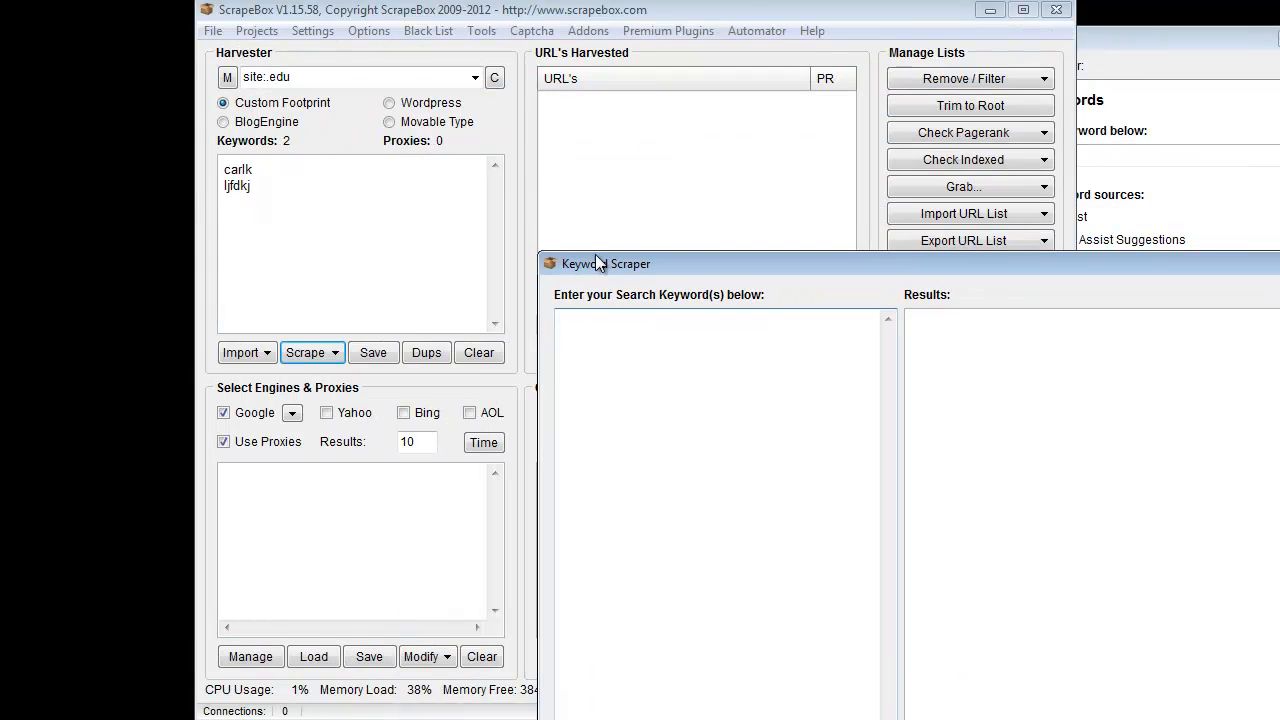
left_click_drag(840, 265, 493, 46)
left_click(1229, 53)
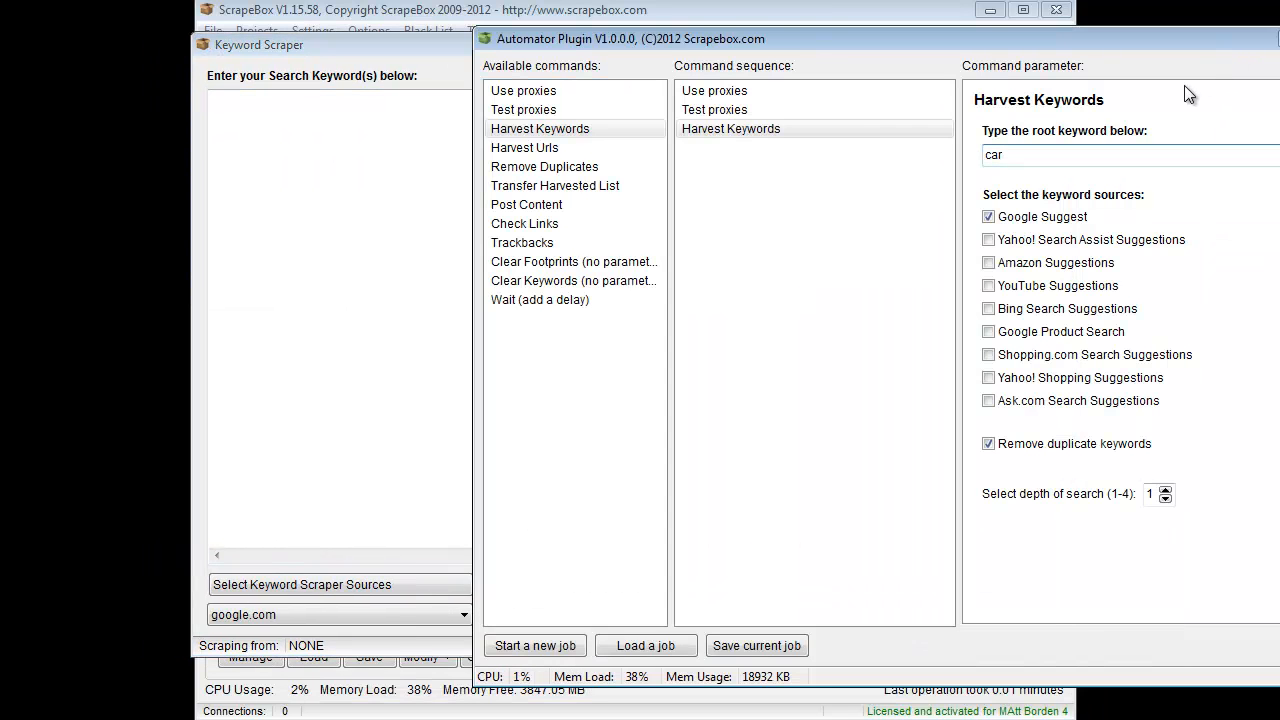
Set the Harvest Keywords command's depth of search to 4
left_click(1165, 491)
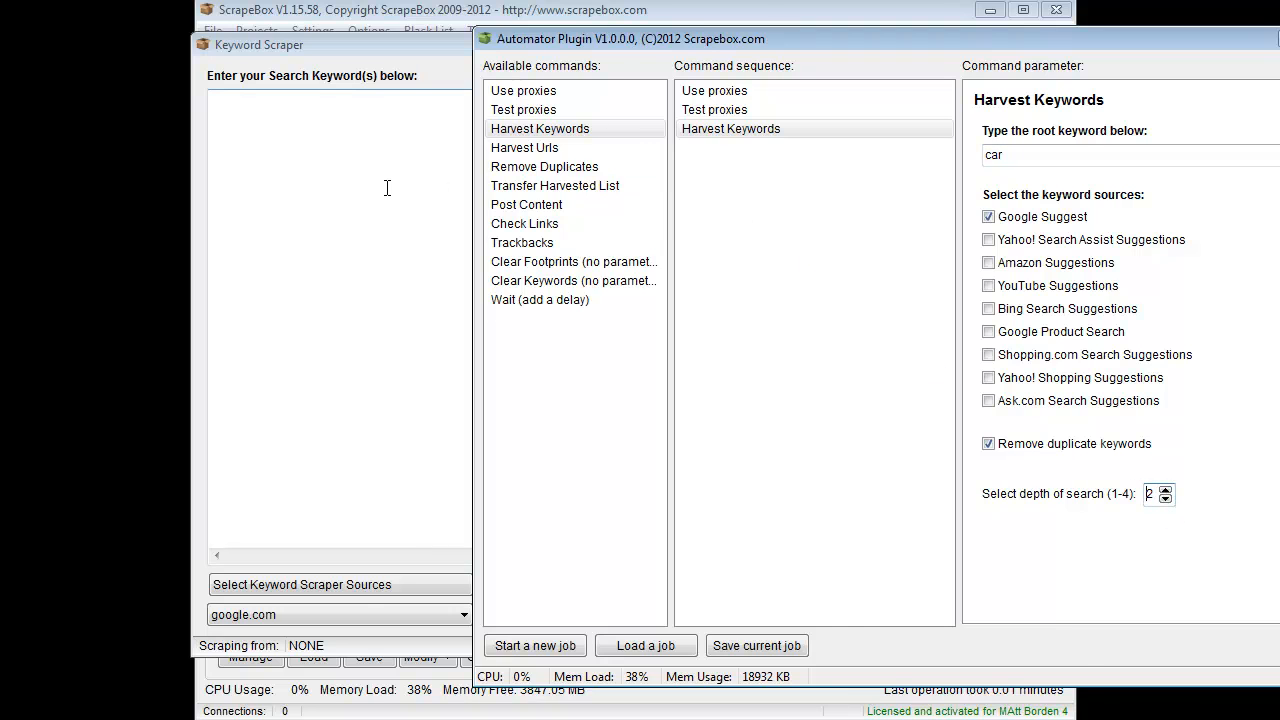
left_click(306, 191)
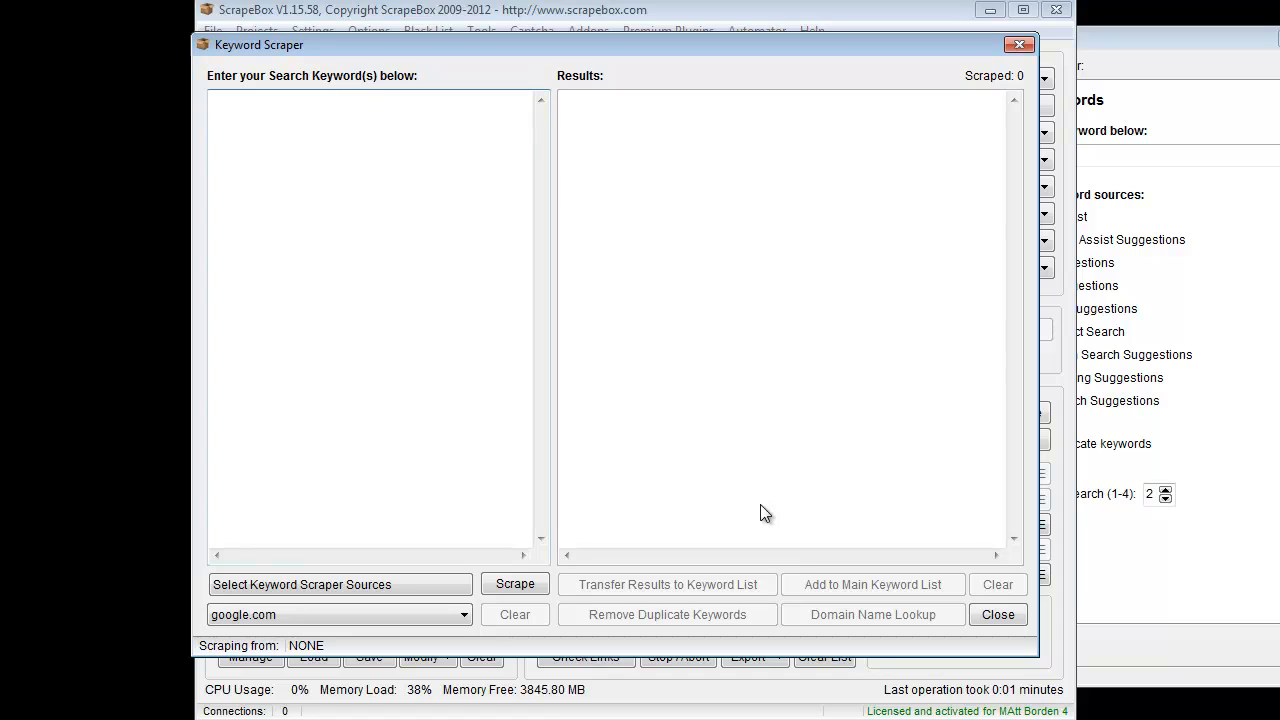
left_click(1156, 504)
left_click(1166, 489)
left_click(1166, 489)
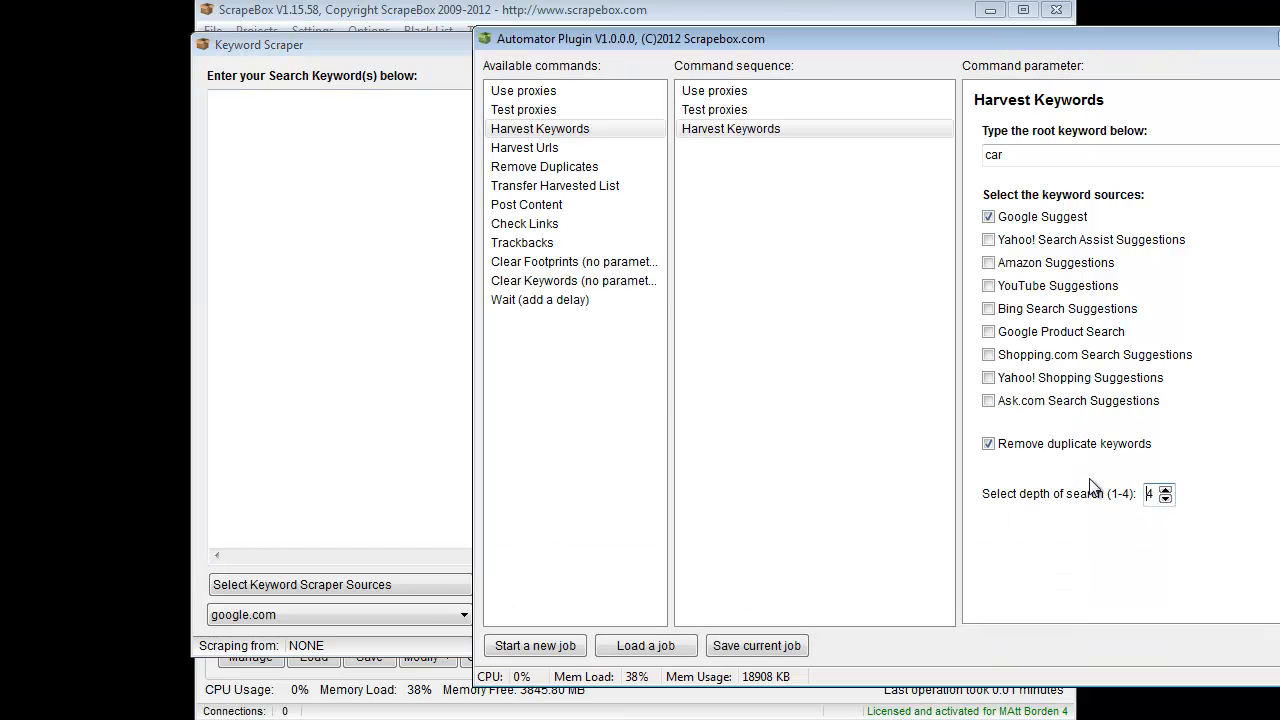
Compare the Keyword Scraper with the Harvest Keywords parameters and close the Keyword Scraper
left_click(360, 243)
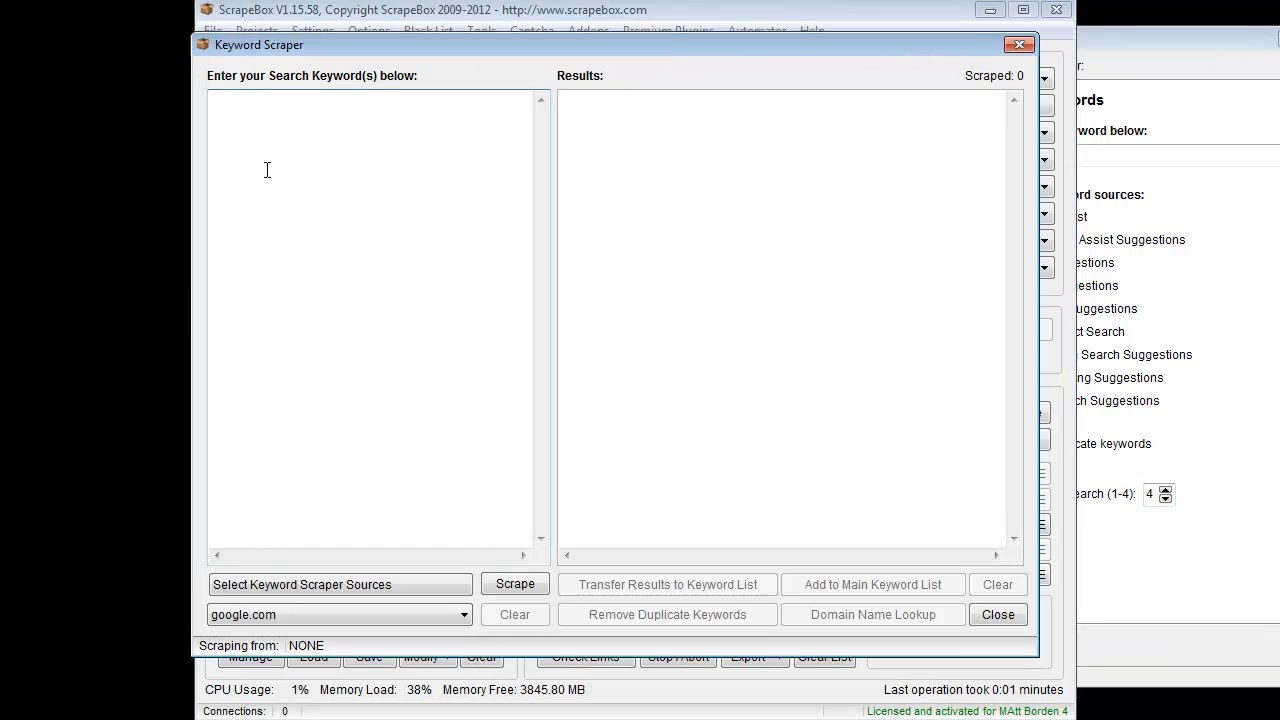
left_click(1158, 555)
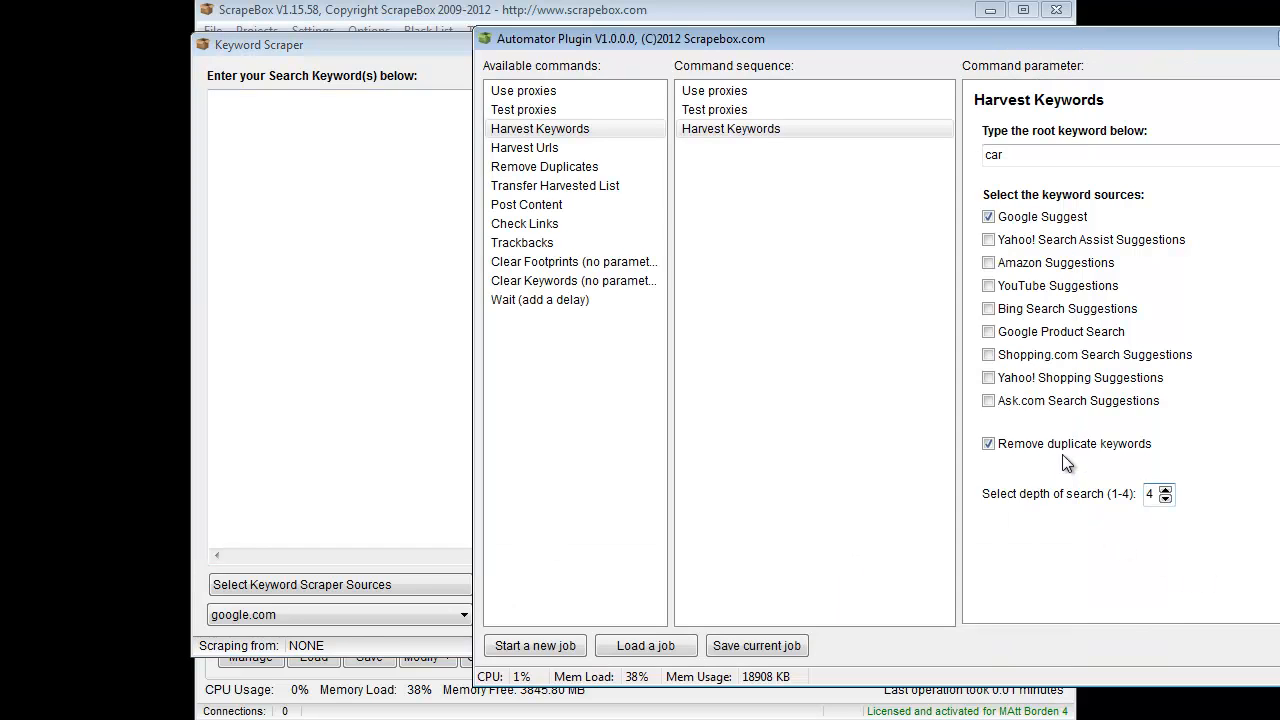
left_click(382, 328)
left_click(998, 615)
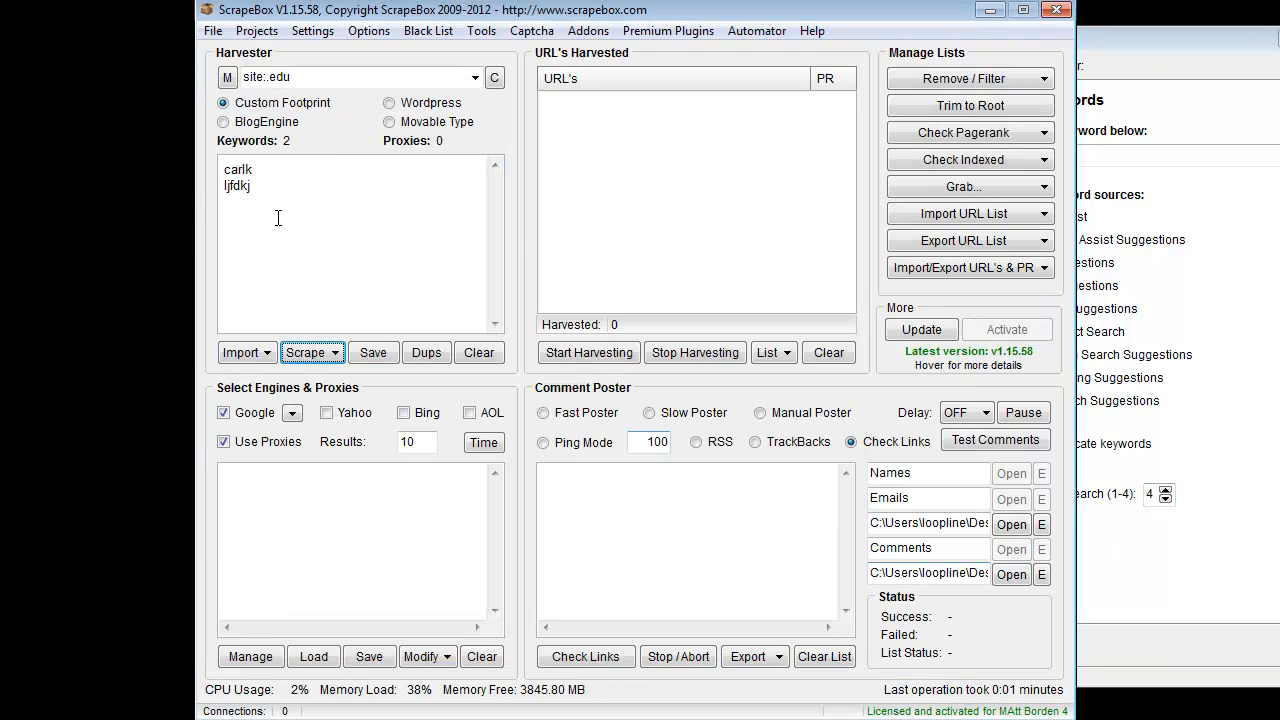
Add the Harvest Urls command to the sequence and place the plugin window so the main harvester settings stay visible
left_click(1159, 48)
left_click_drag(1159, 52, 878, 31)
left_click(330, 134)
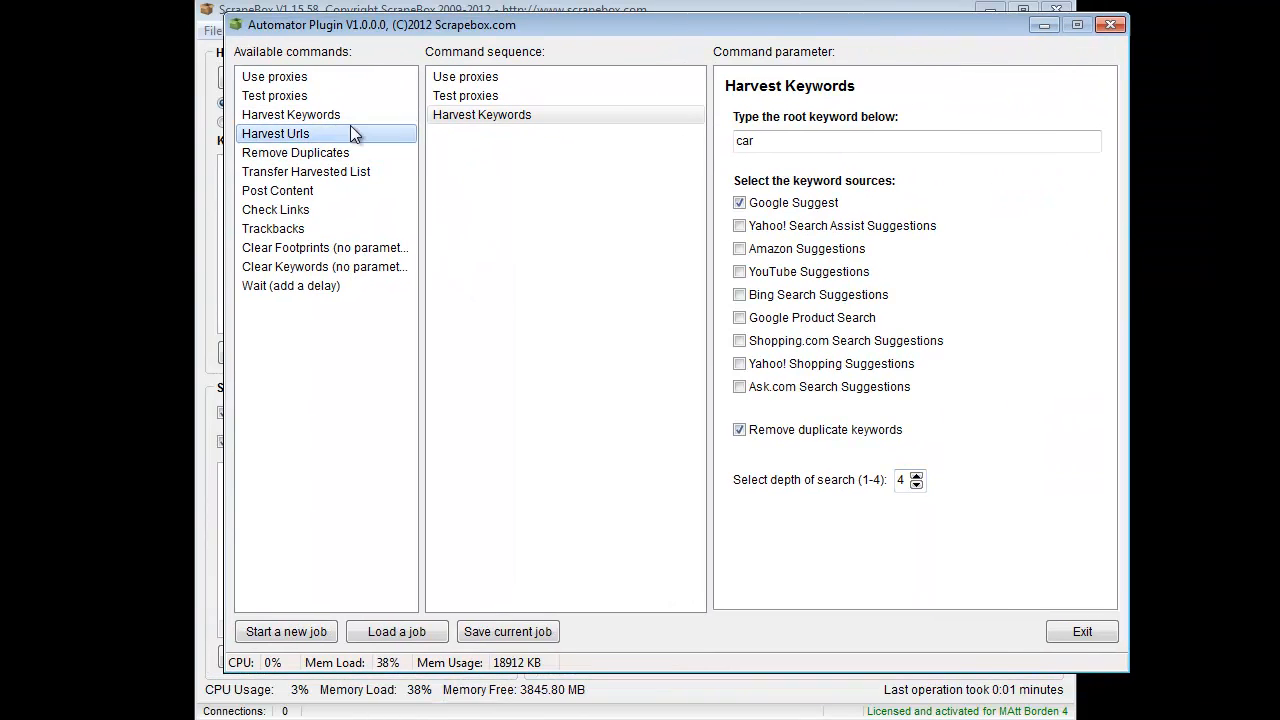
double_click(337, 138)
left_click_drag(676, 33, 943, 106)
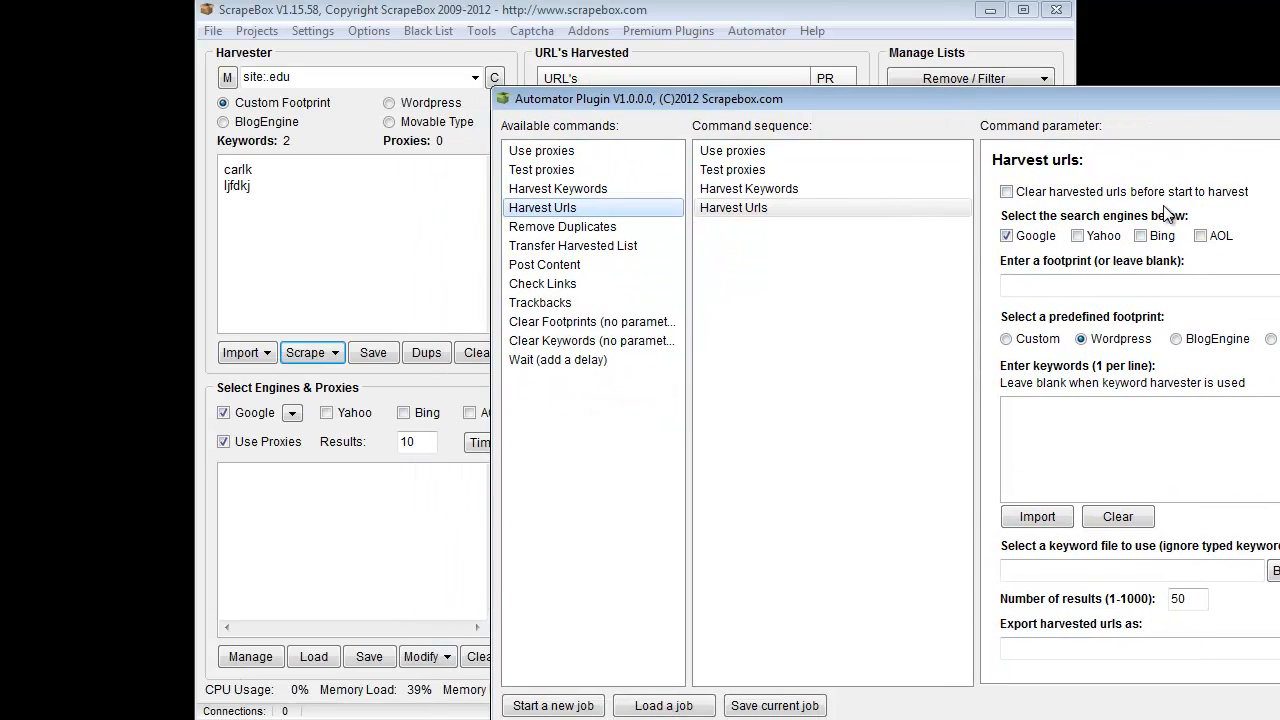
Enable clearing of harvested URLs before harvesting in the Harvest Urls command, comparing the option with the main window's harvested list controls
left_click(747, 12)
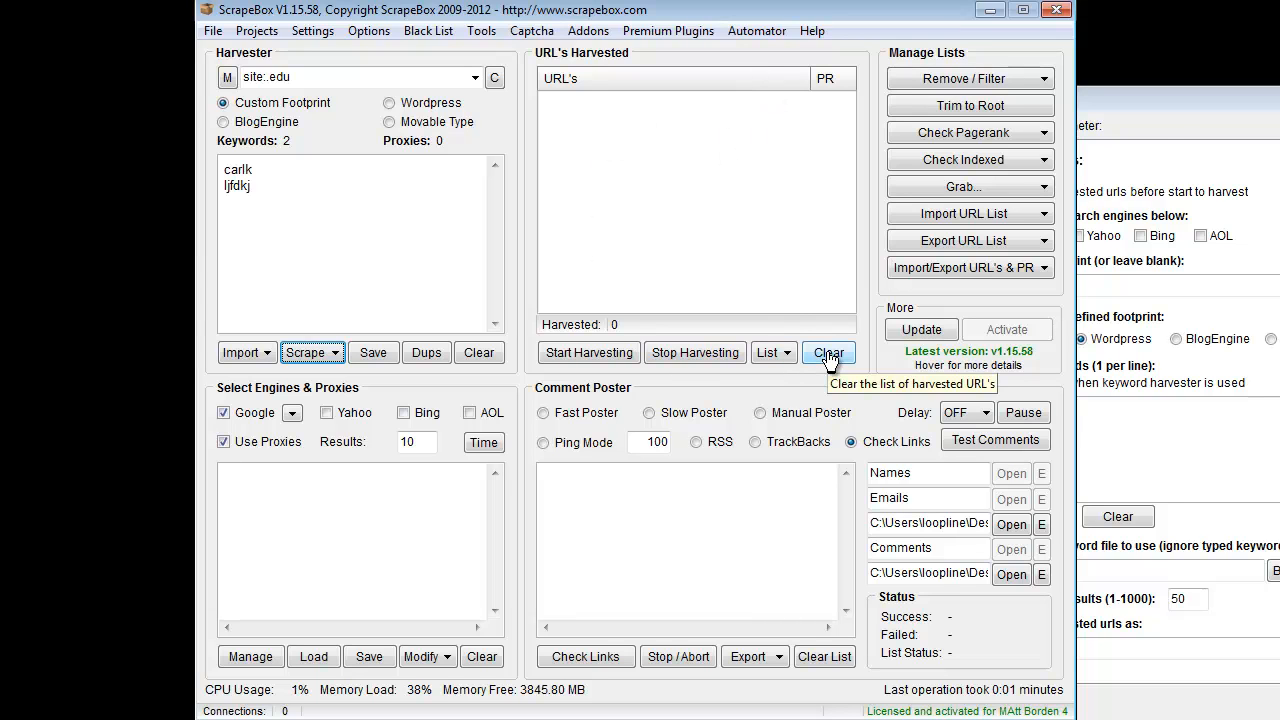
left_click(1176, 106)
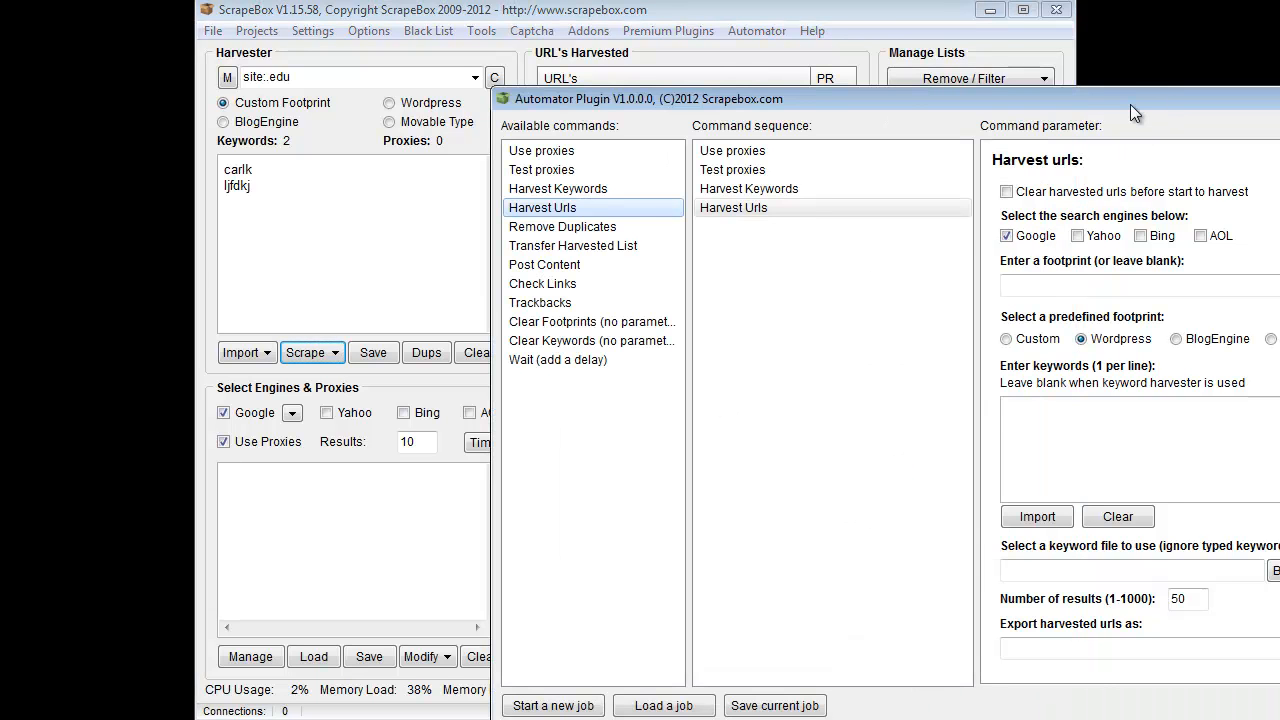
left_click(772, 20)
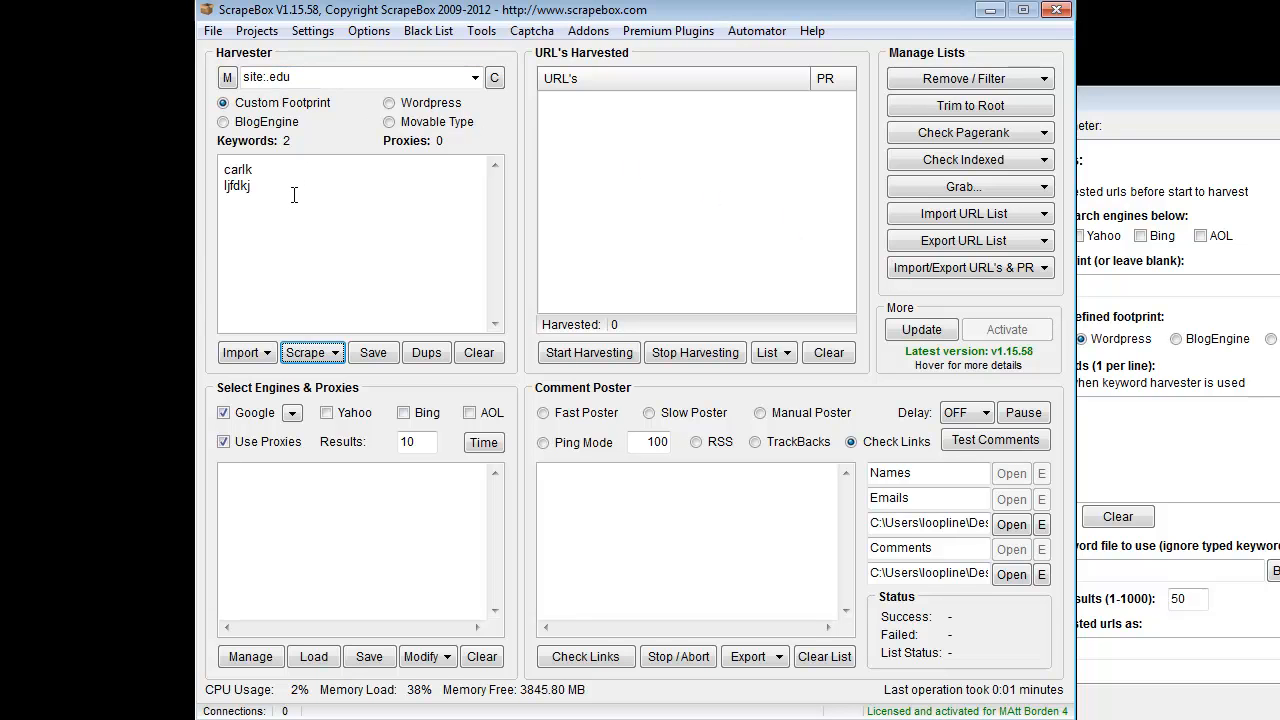
left_click(1262, 182)
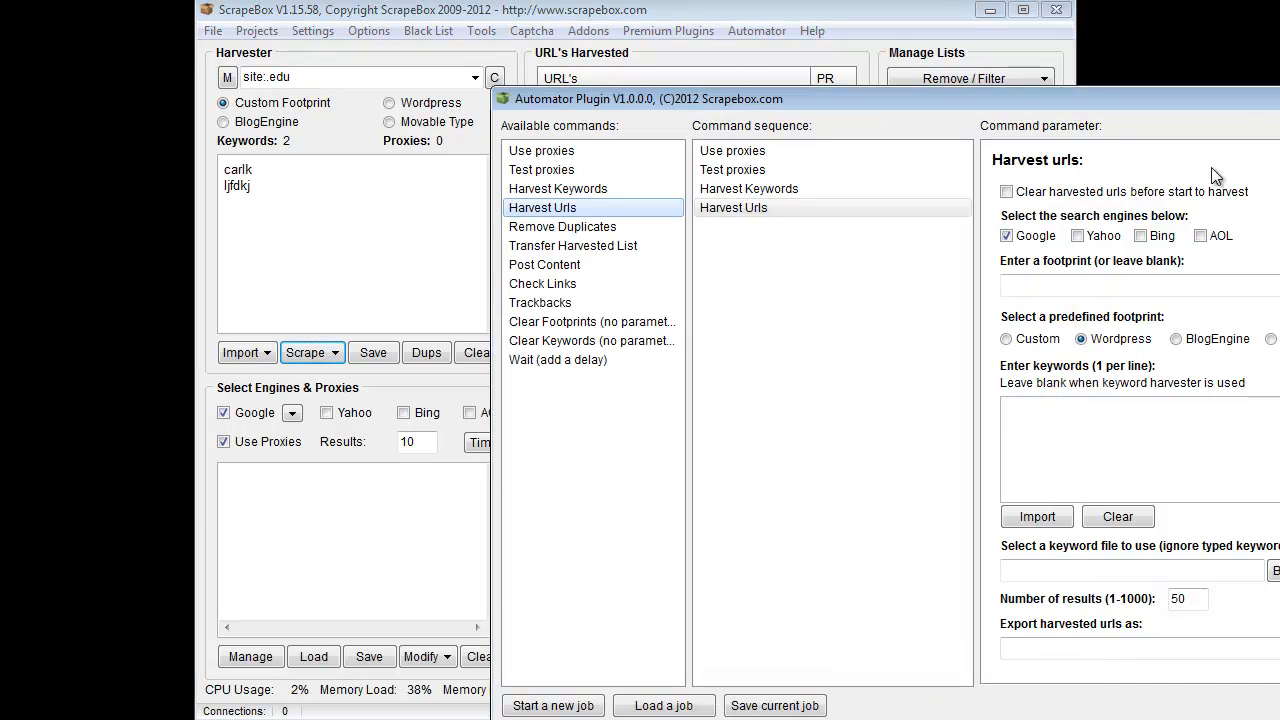
left_click(776, 55)
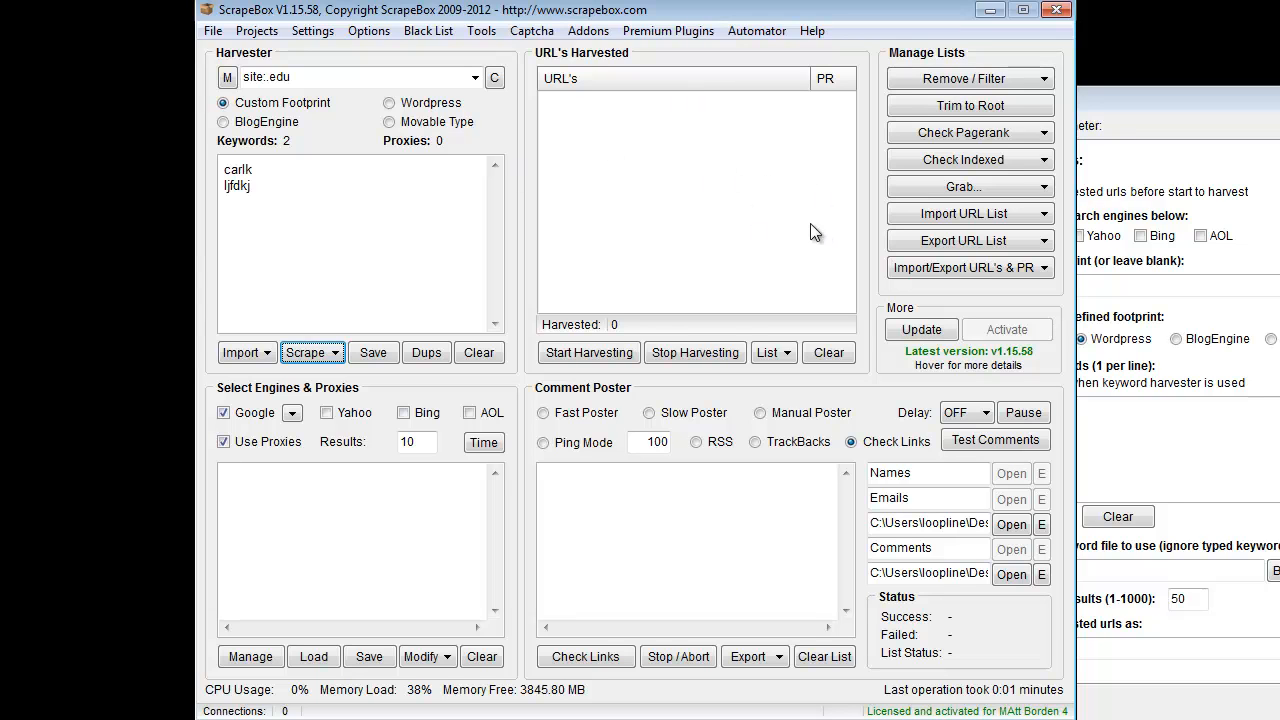
left_click(1176, 155)
left_click(832, 210)
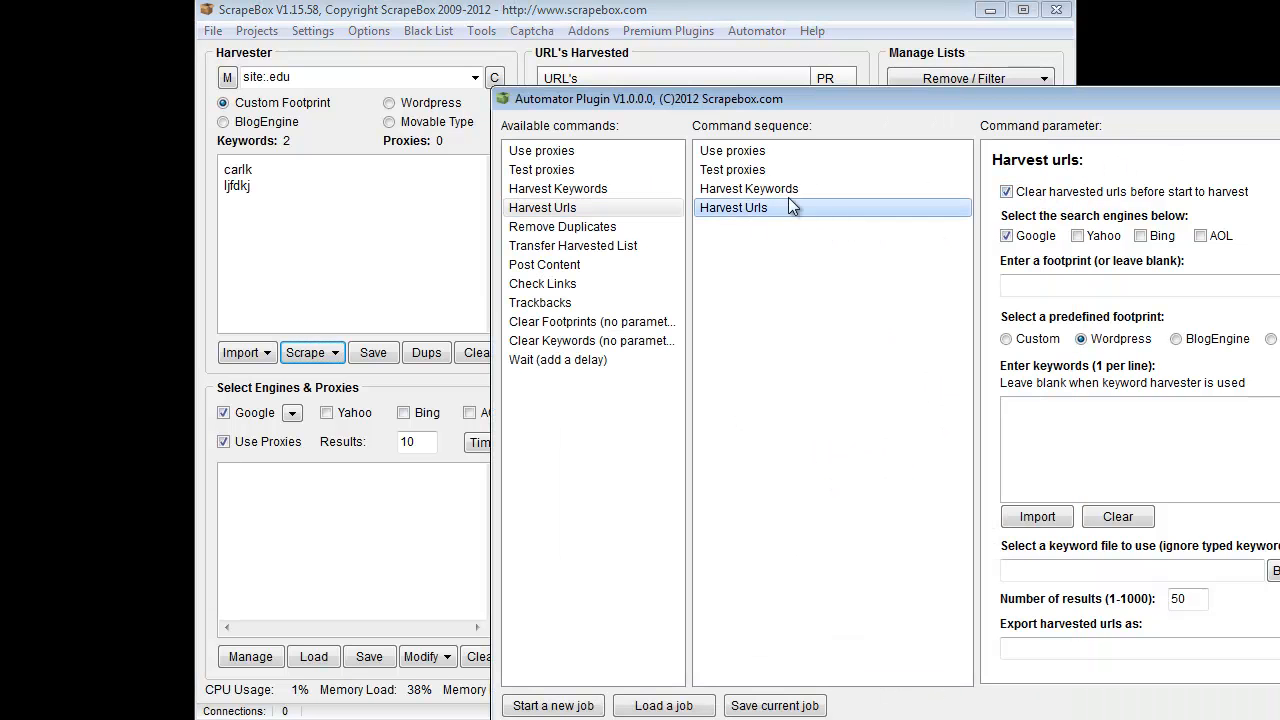
left_click(800, 60)
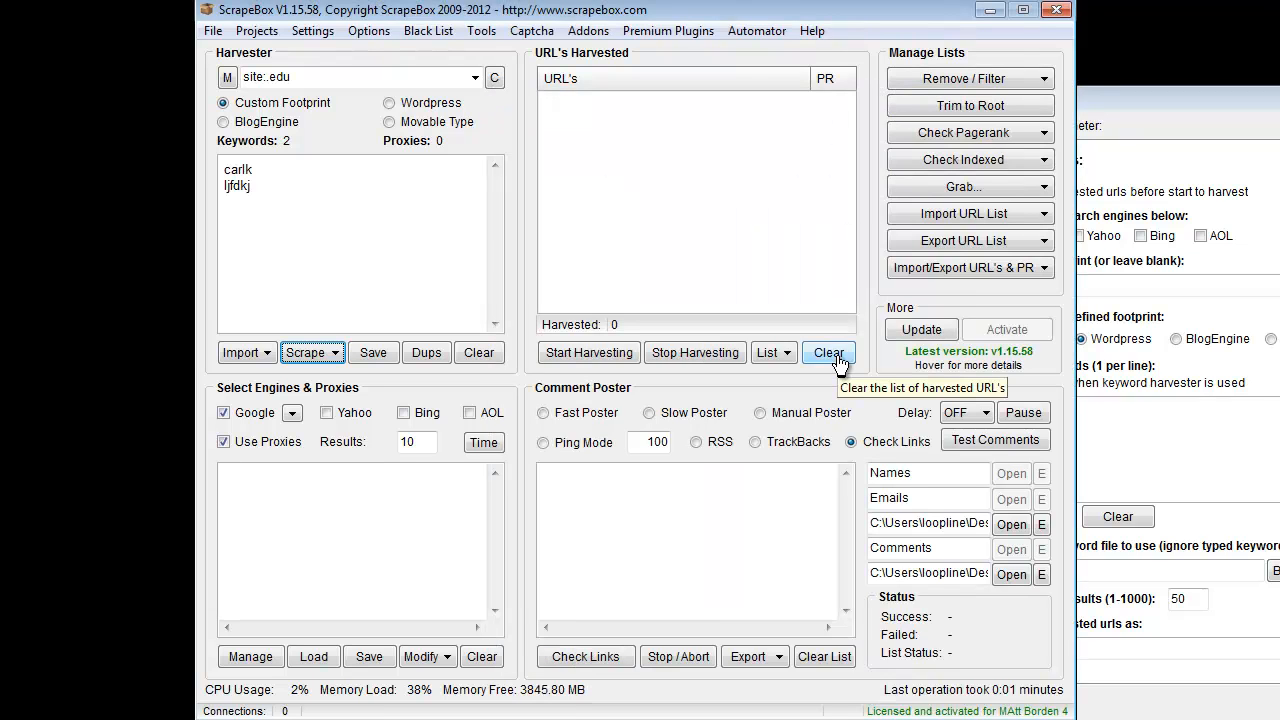
left_click(1222, 150)
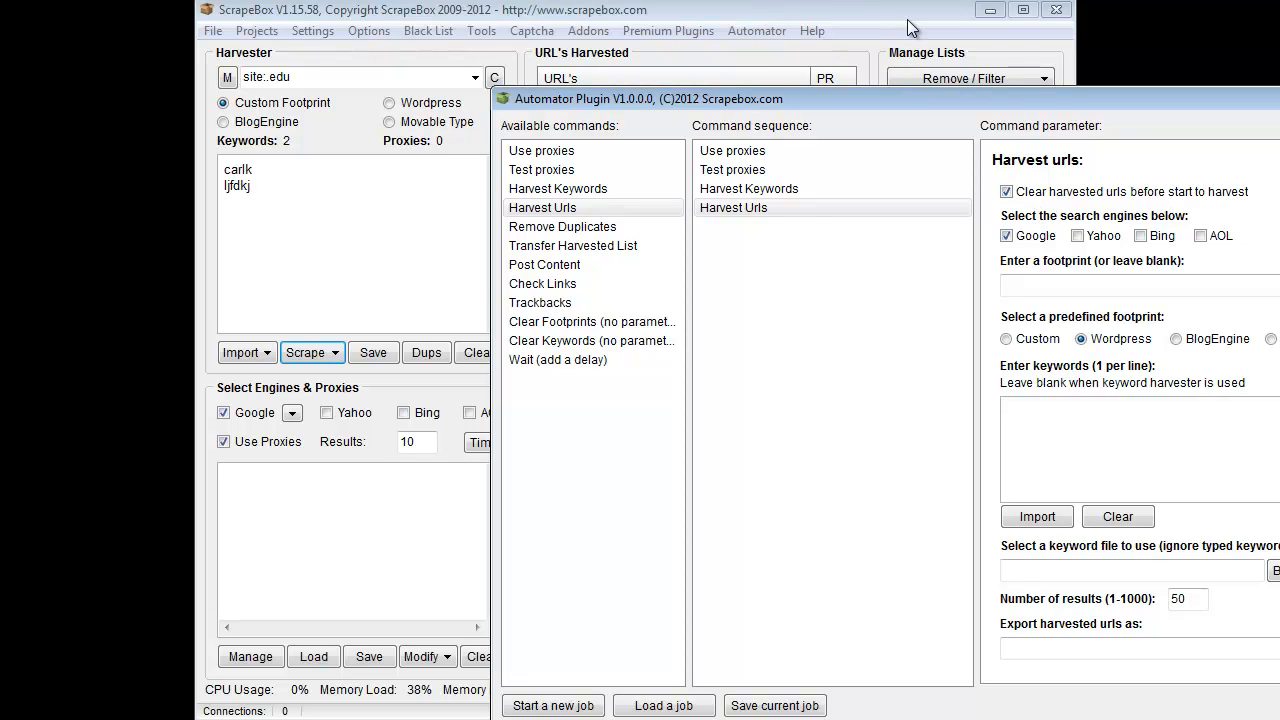
Compare the Harvest Urls footprint, keyword, result count and export parameters with the matching settings in the main ScrapeBox window
left_click_drag(1122, 97, 969, 167)
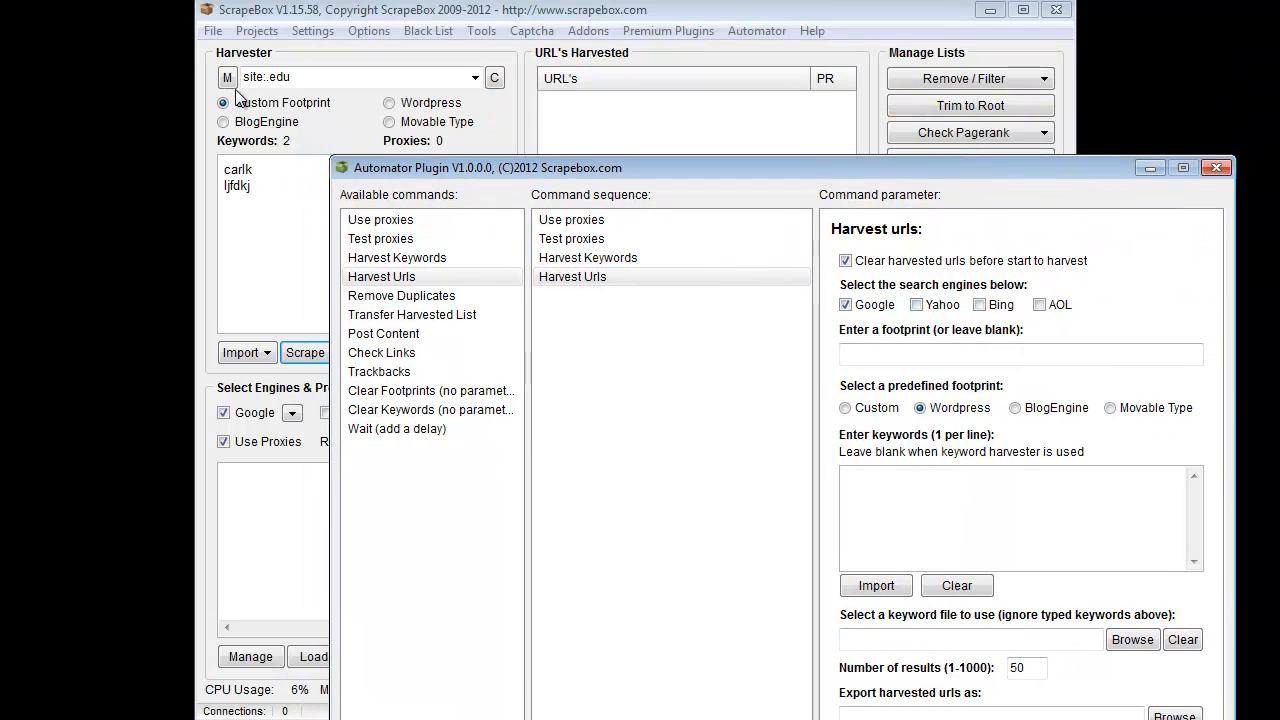
left_click_drag(563, 167, 720, 116)
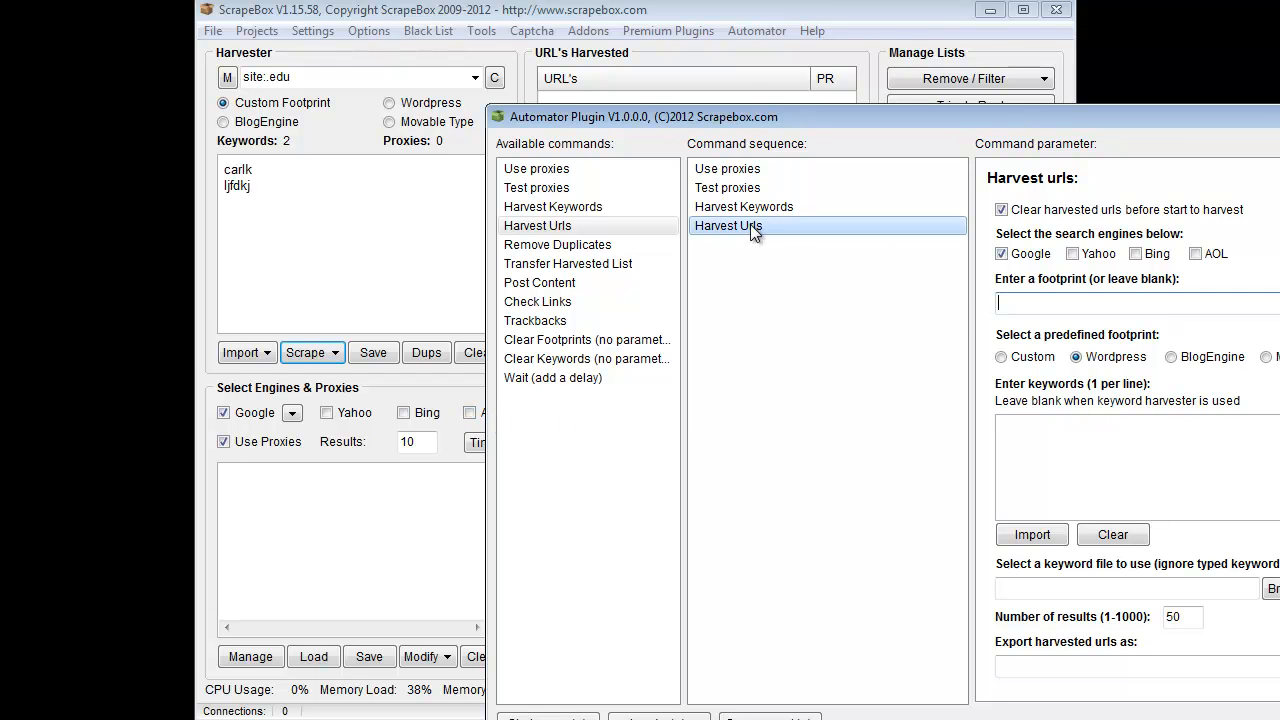
left_click(337, 80)
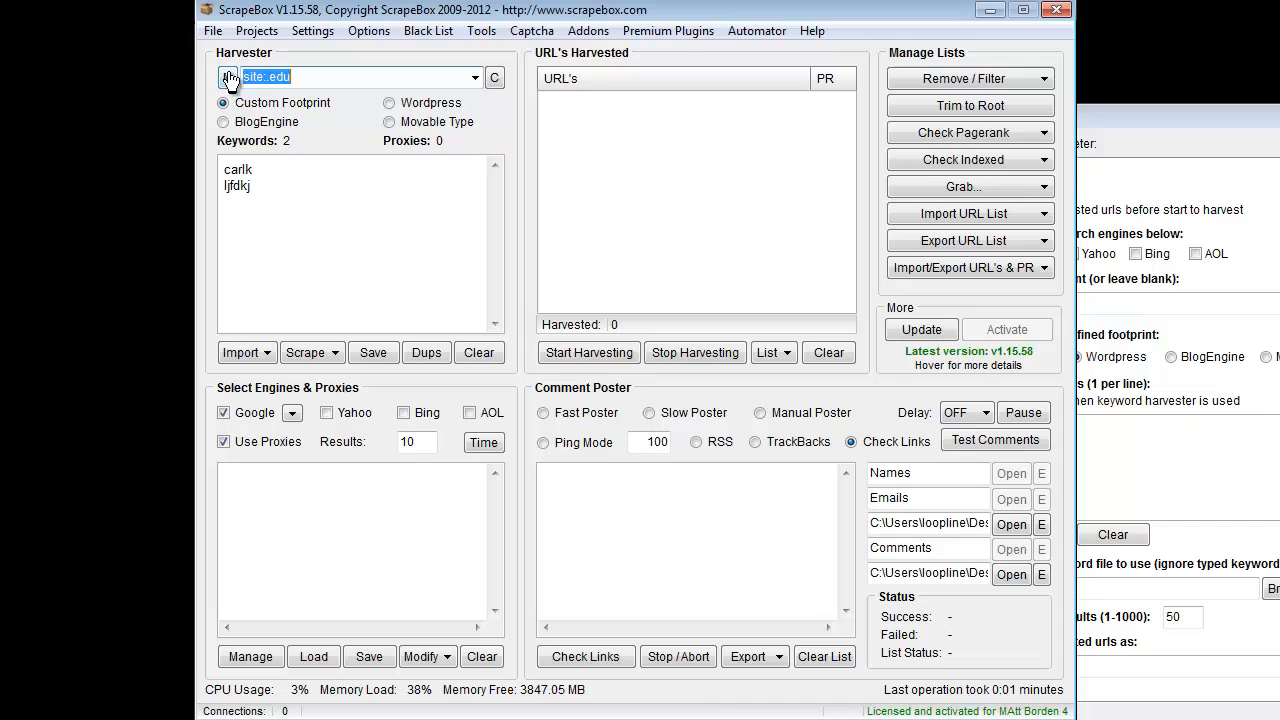
left_click(1258, 402)
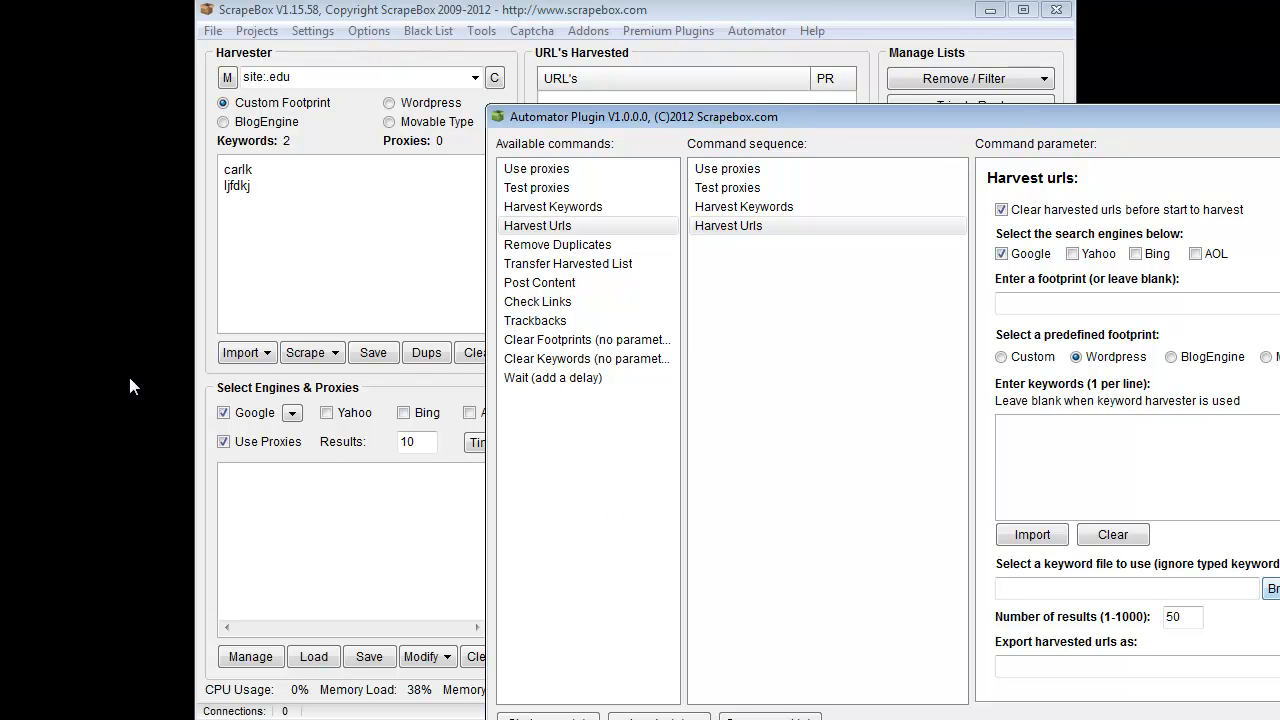
left_click(250, 355)
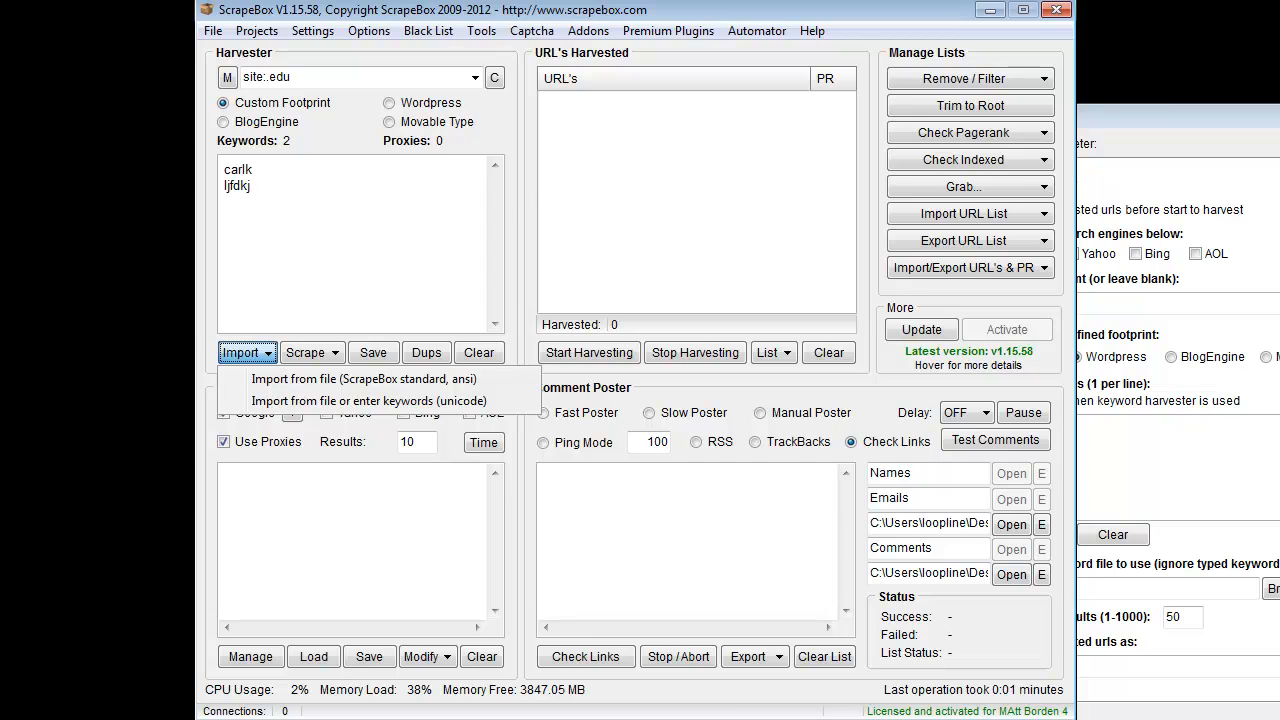
left_click(1100, 480)
left_click_drag(432, 442, 378, 441)
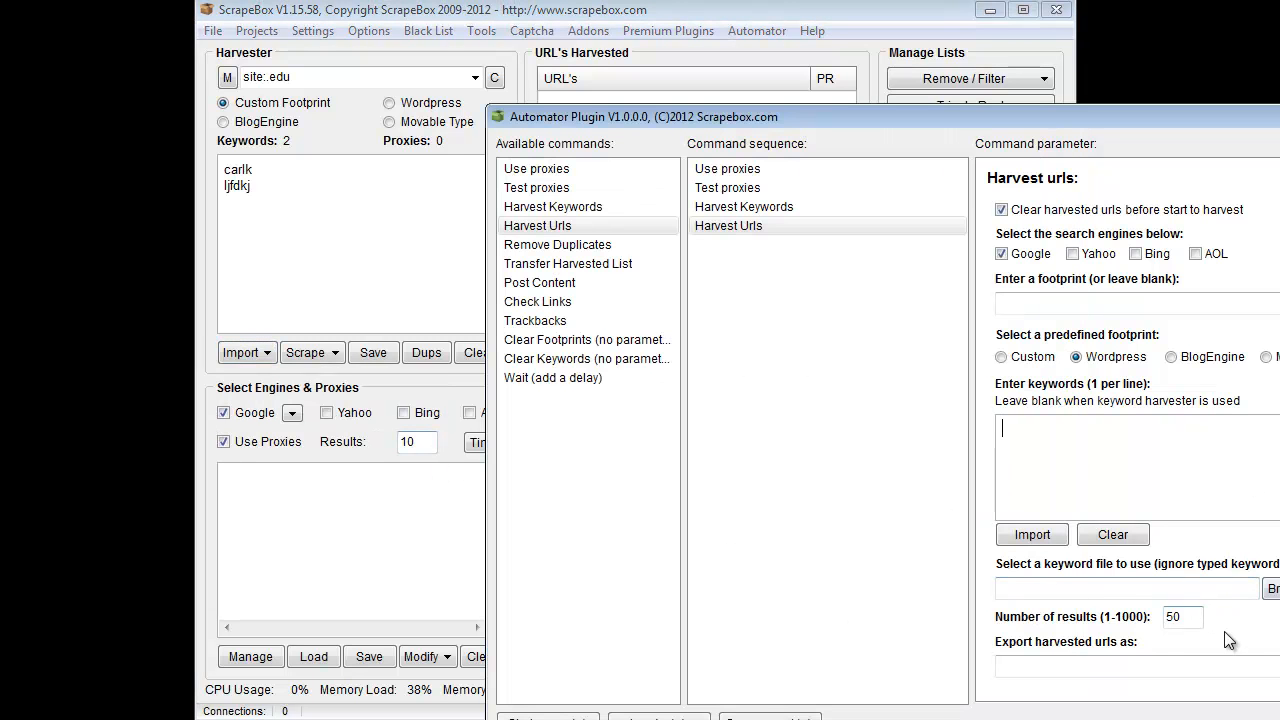
left_click(1188, 666)
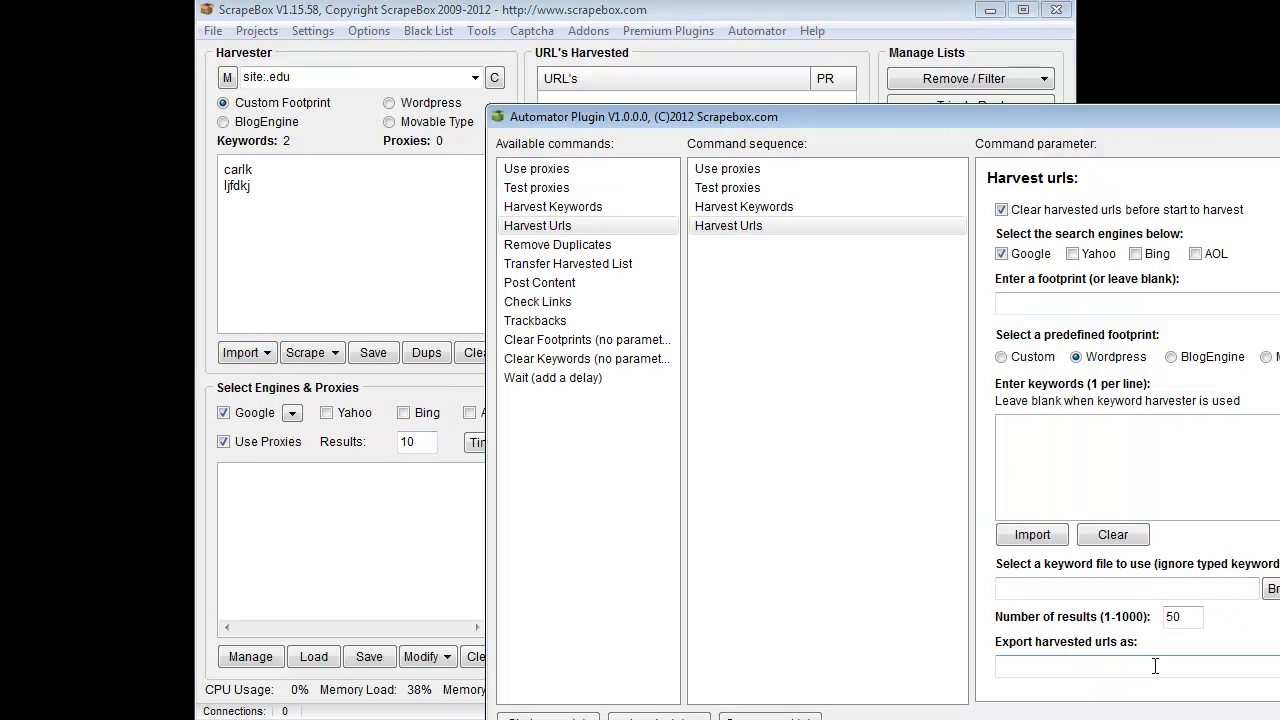
left_click(766, 92)
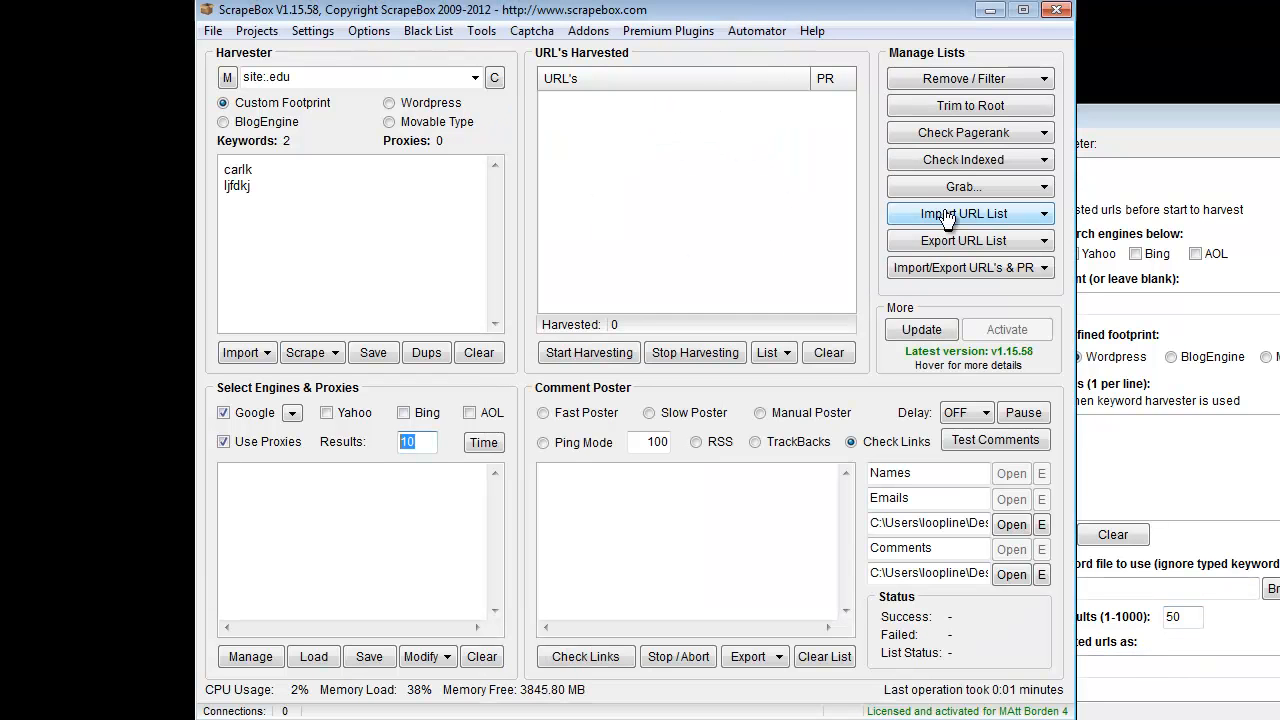
left_click(985, 242)
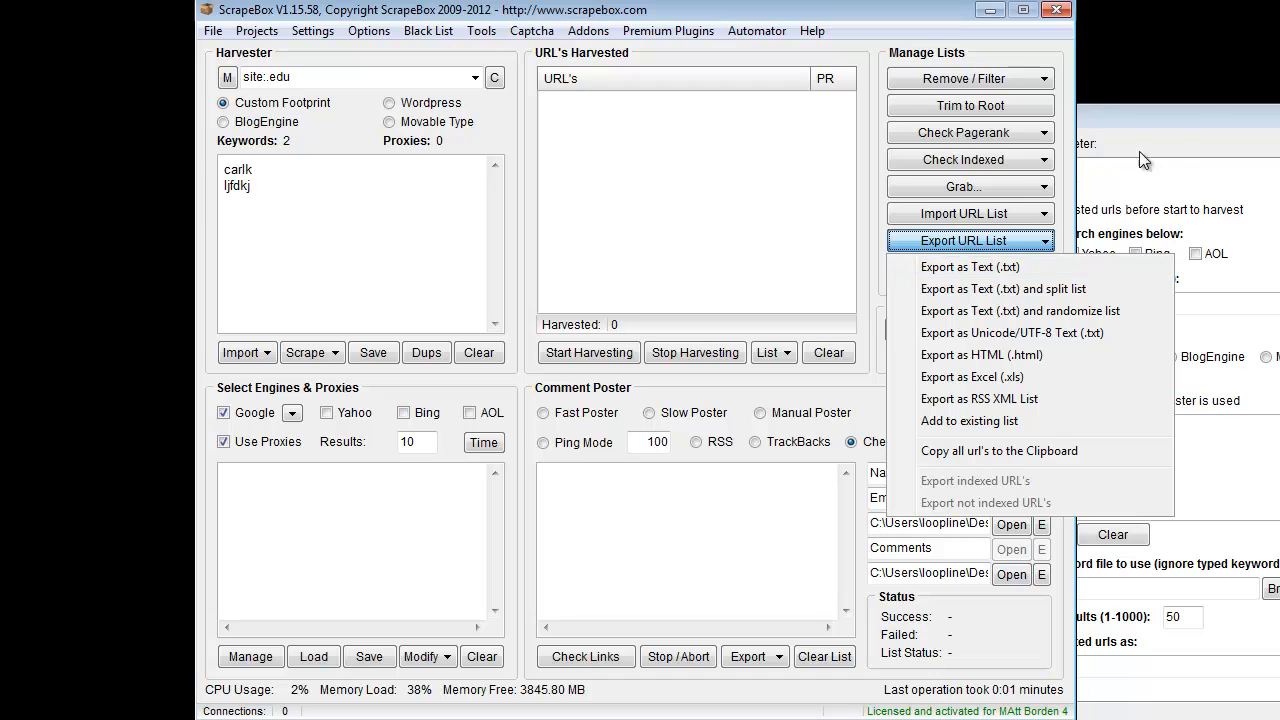
left_click(1169, 118)
Set the Harvest Urls command to export harvested URLs to a text file named scraped urls exported in the ~Vids folder
left_click_drag(1108, 118, 866, 20)
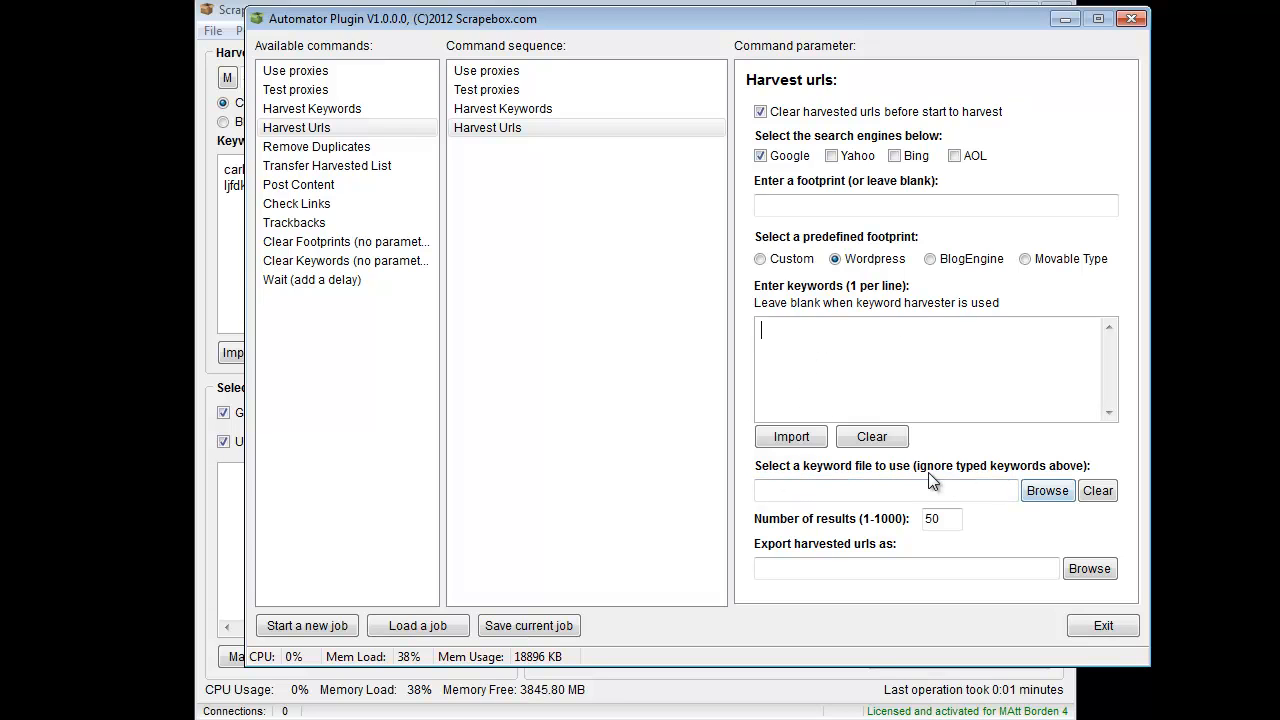
left_click(954, 322)
left_click_drag(675, 29, 820, 34)
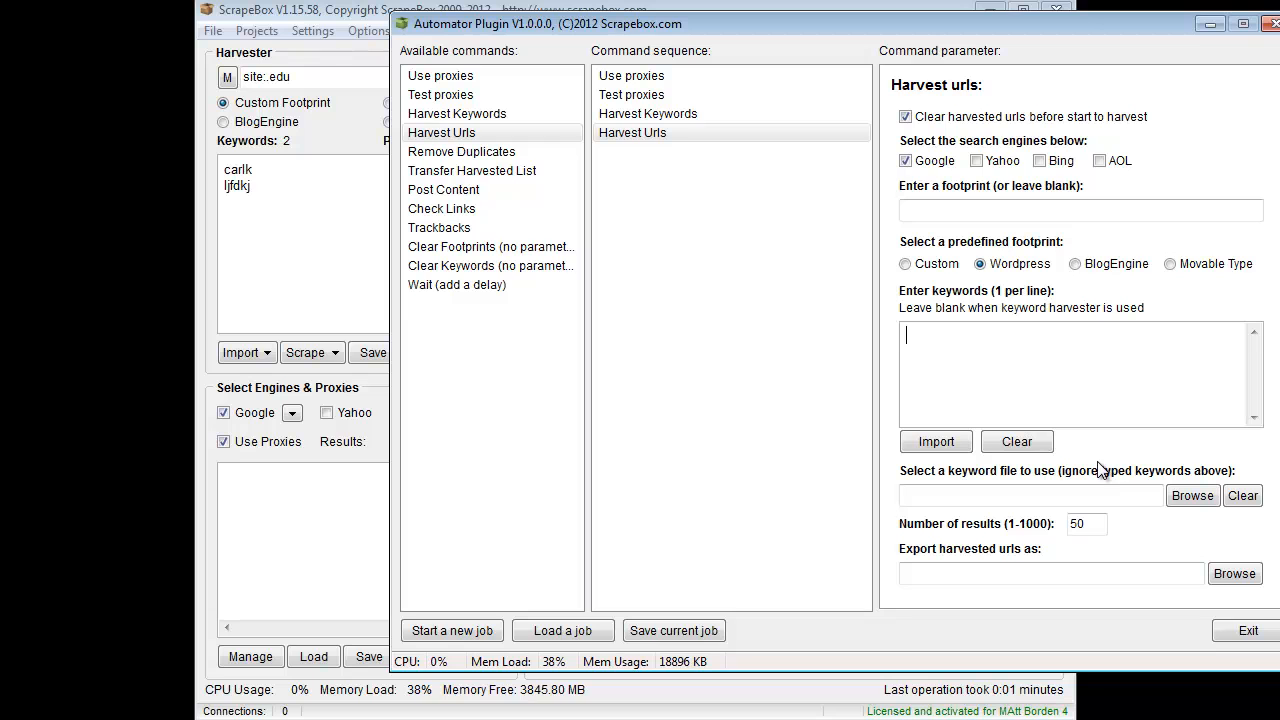
left_click(1229, 576)
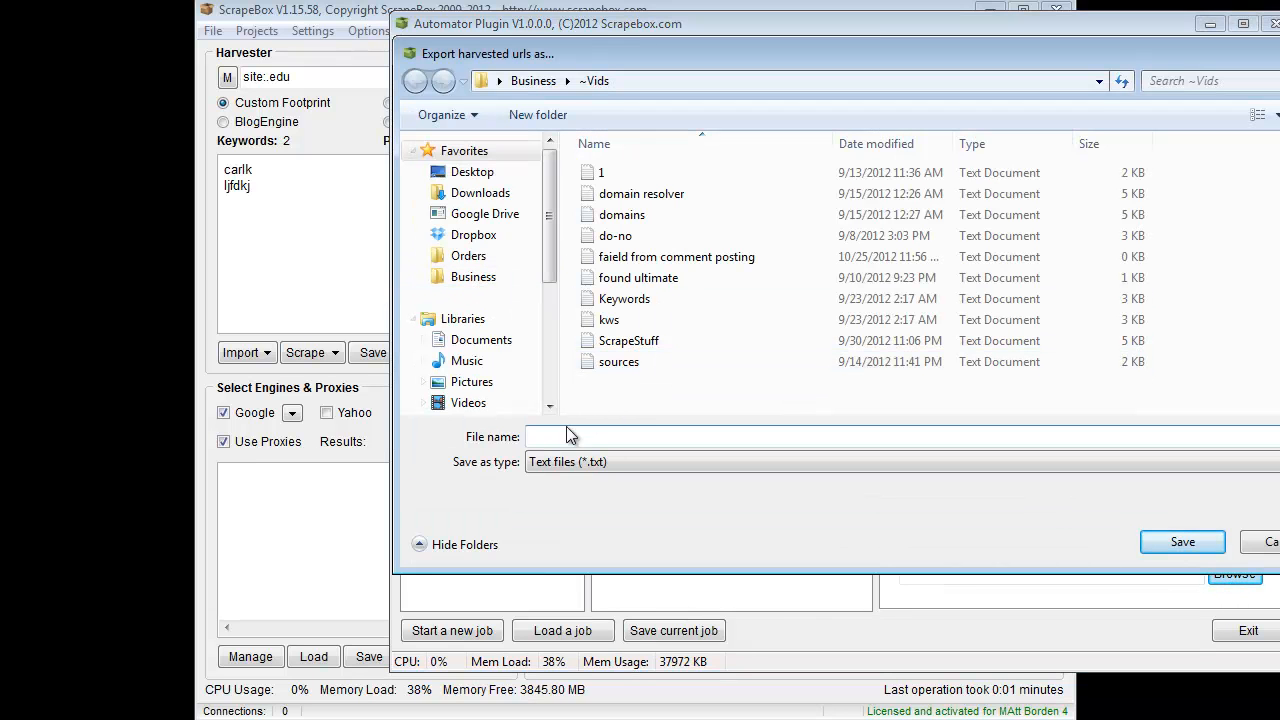
type("s")
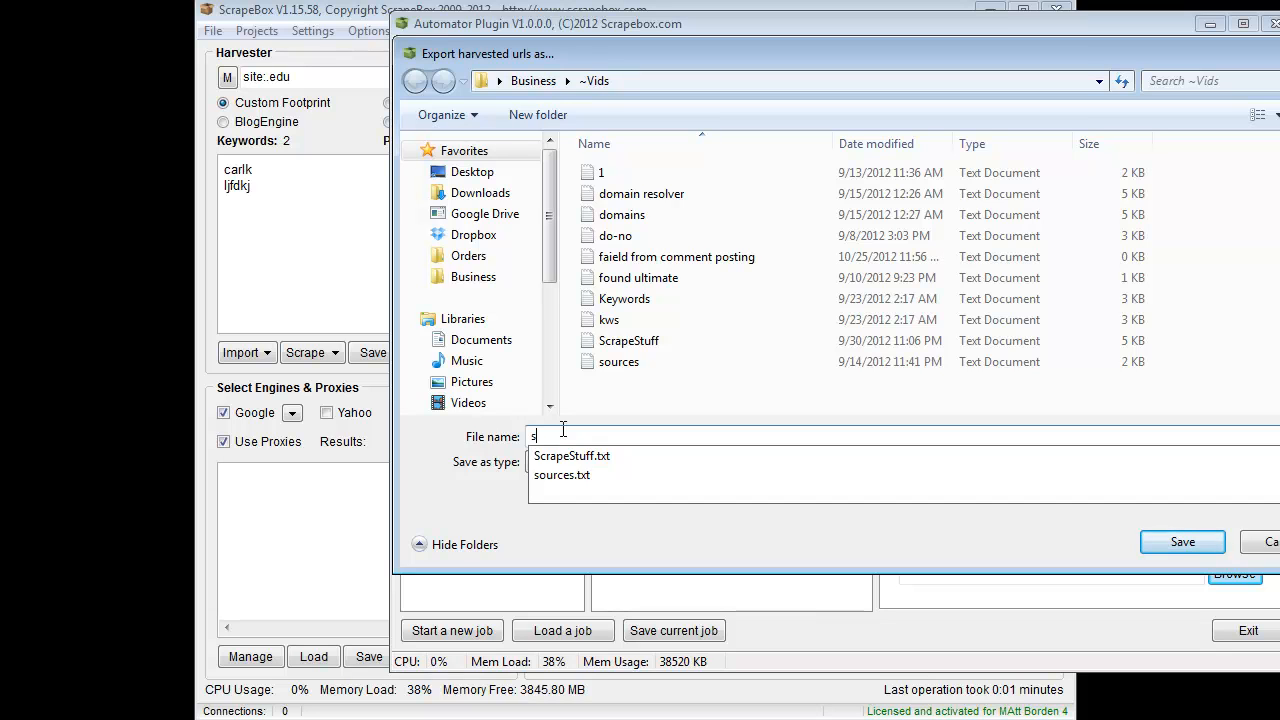
type("craped urls exported")
key("Return")
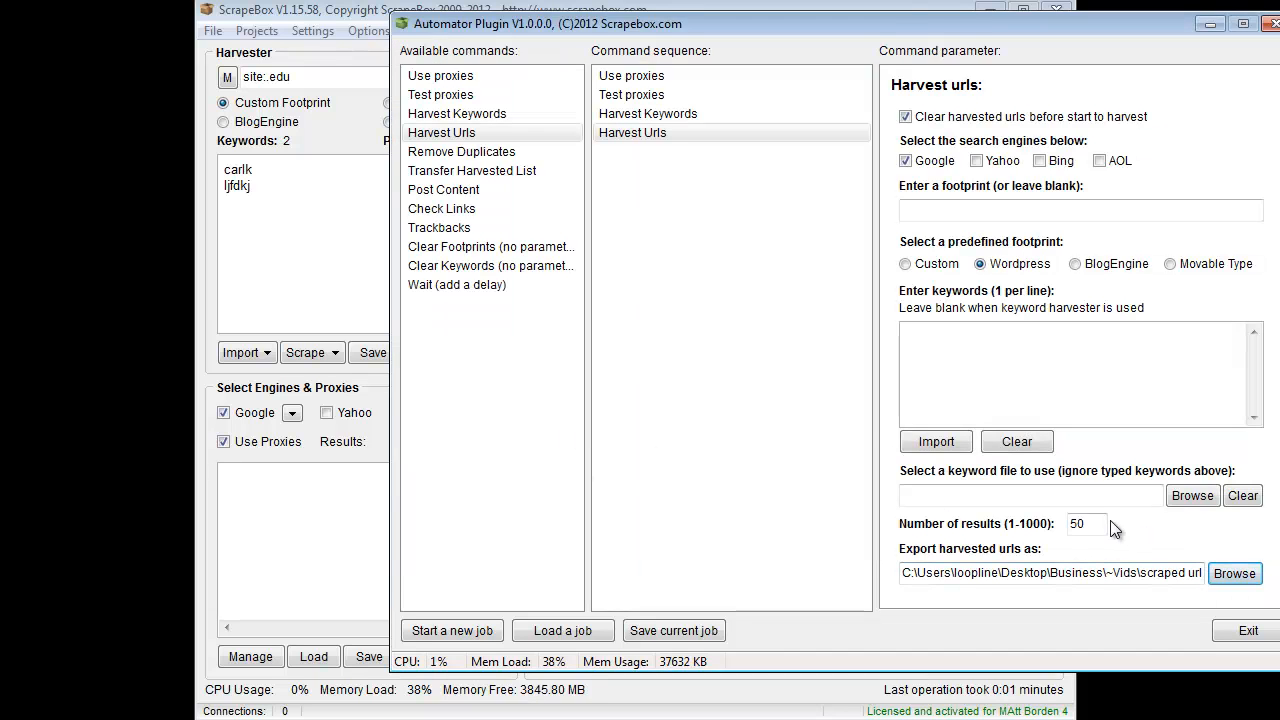
Add the Remove Duplicates command to the sequence and compare its options with the main window's Remove / Filter choices
double_click(430, 155)
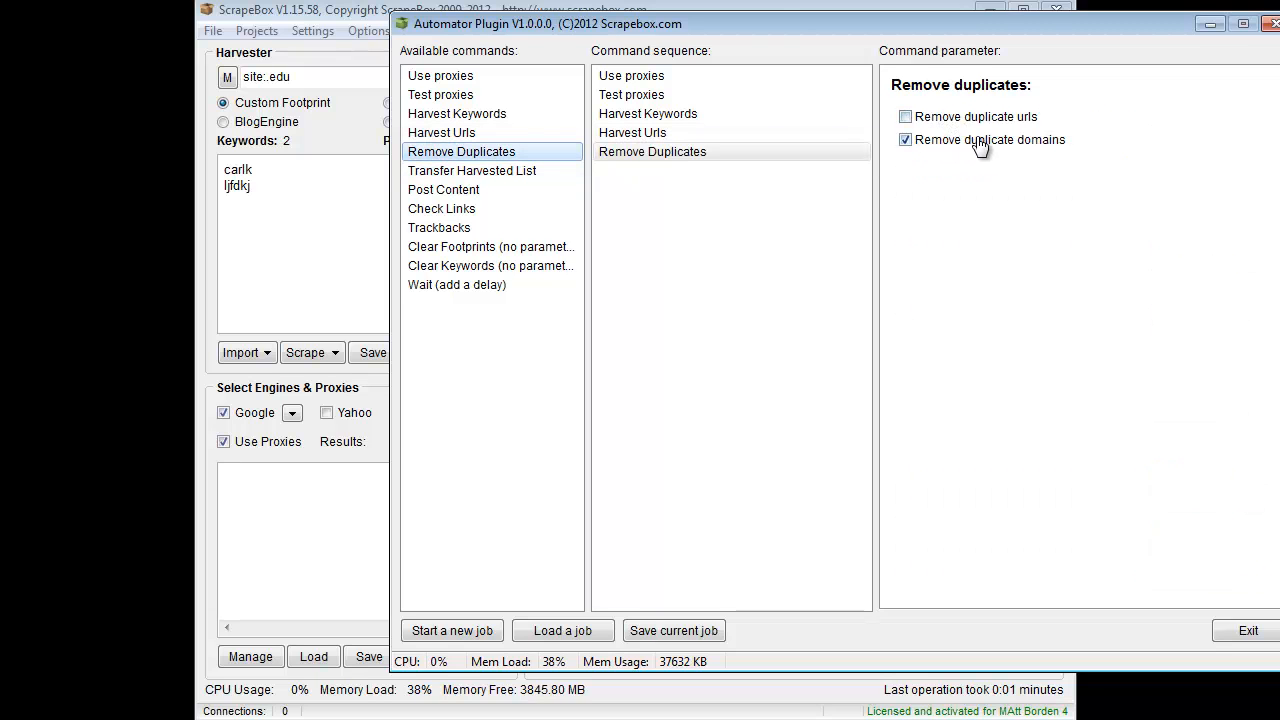
left_click(781, 8)
left_click(973, 78)
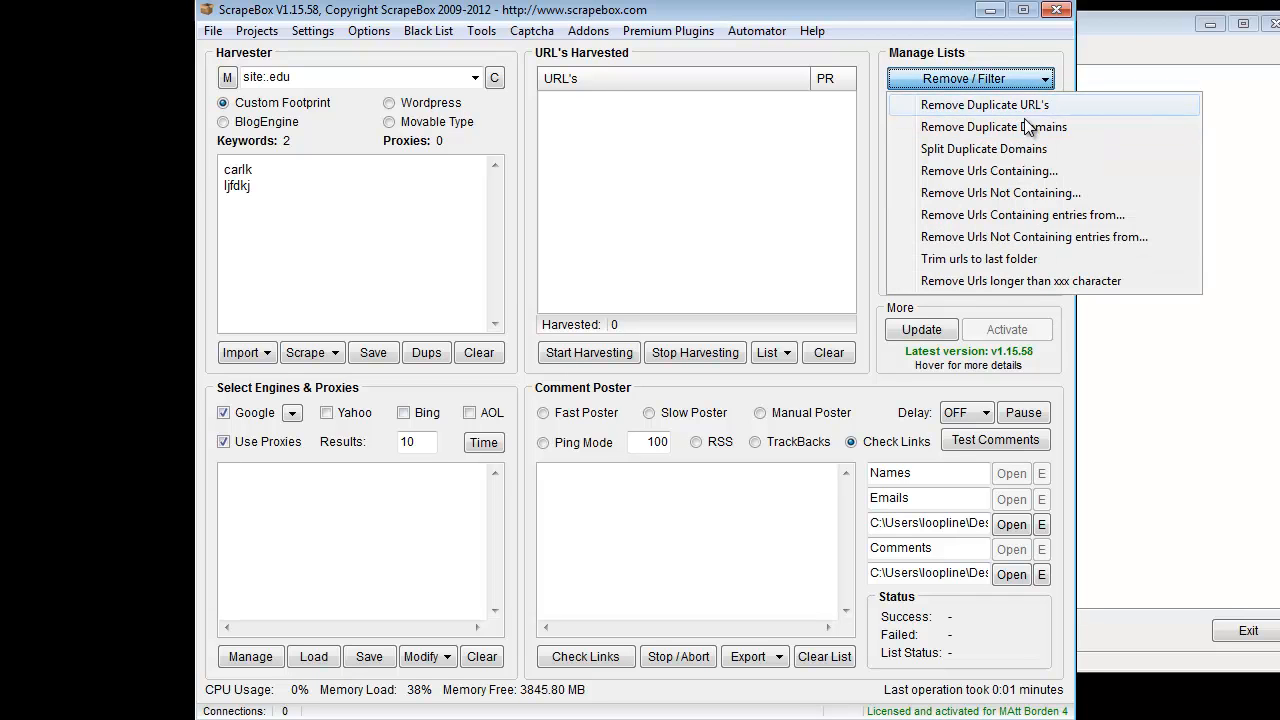
left_click(1135, 45)
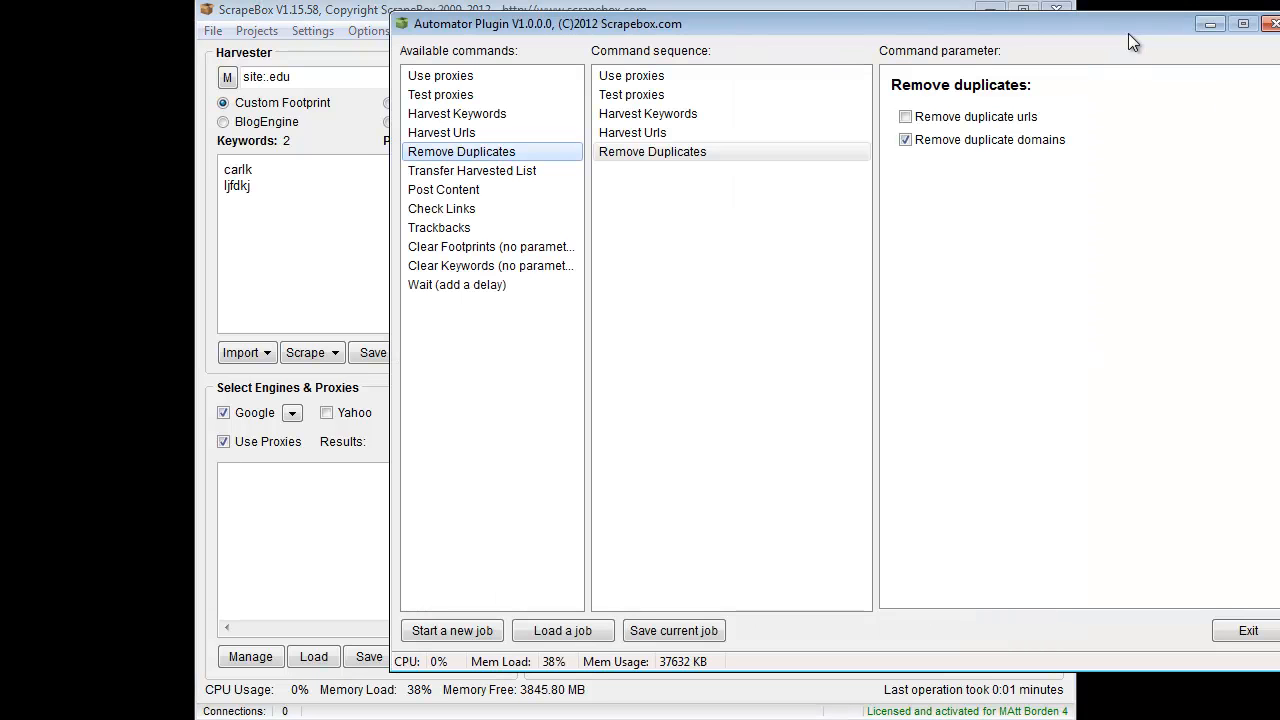
Add the Transfer Harvested List command to the sequence and compare its blogs and website list options with the main window's URL transfer choices
double_click(503, 176)
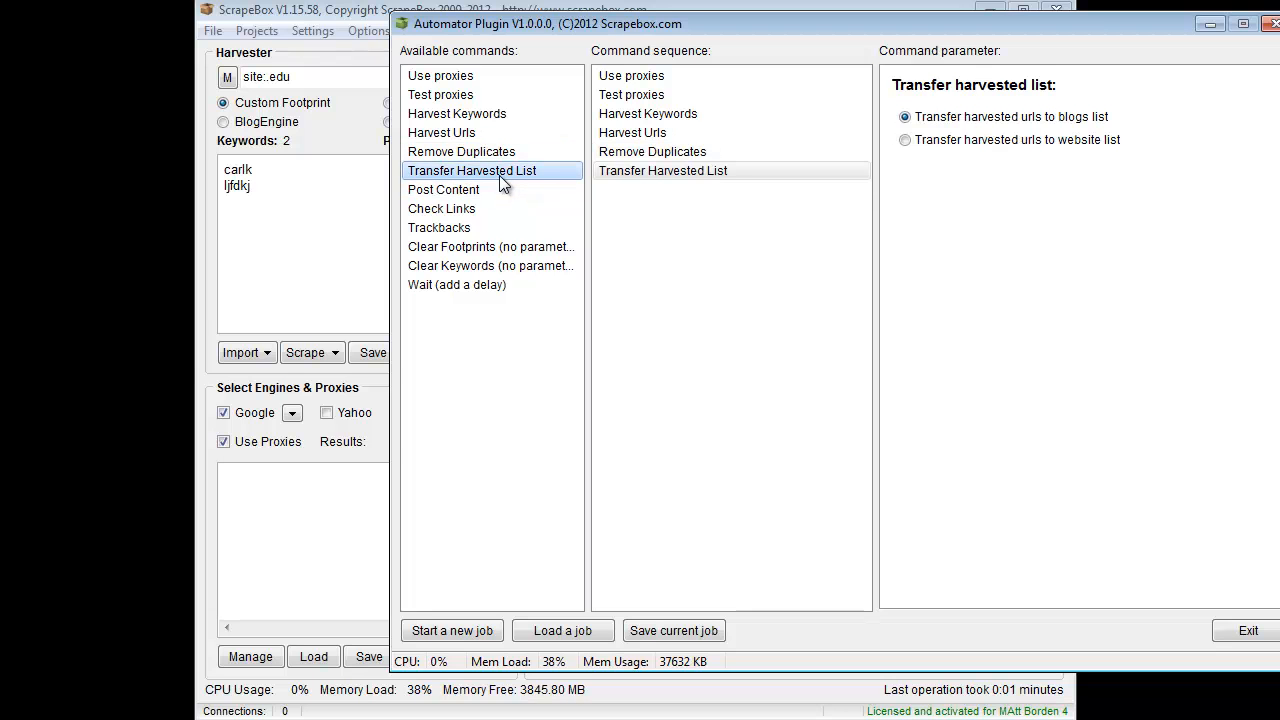
left_click_drag(910, 32, 828, 40)
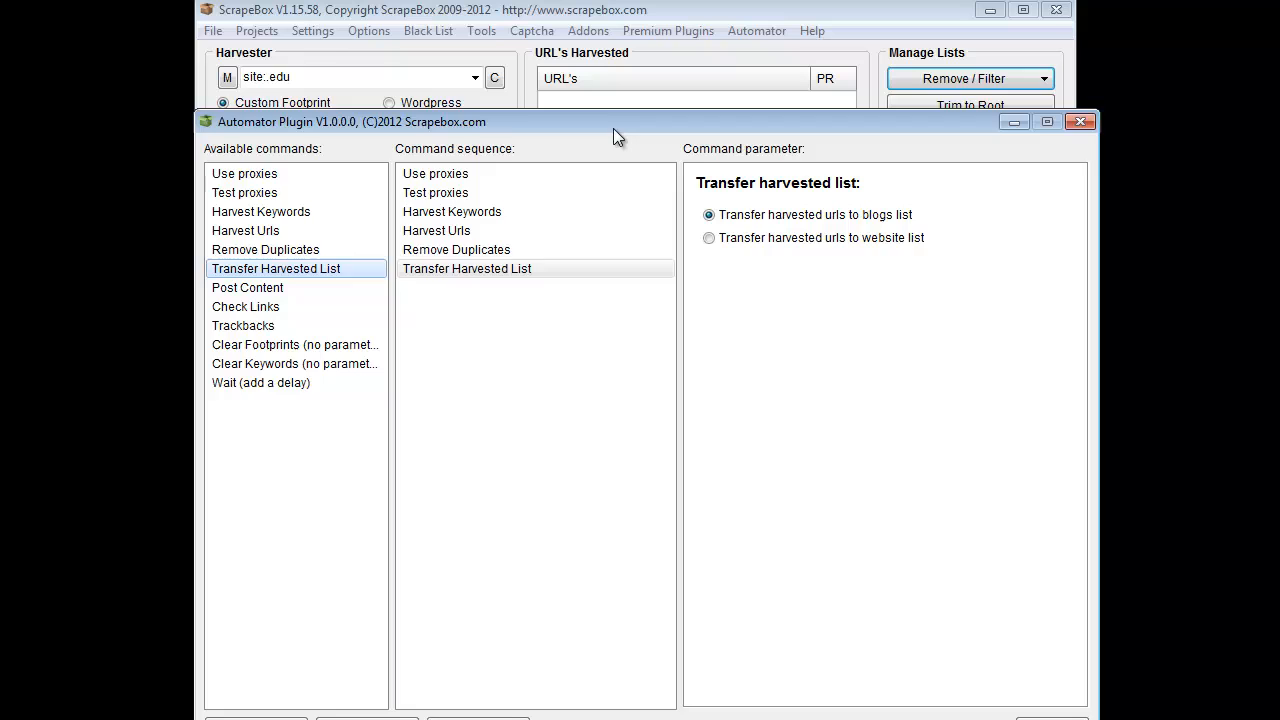
left_click_drag(613, 128, 0, 69)
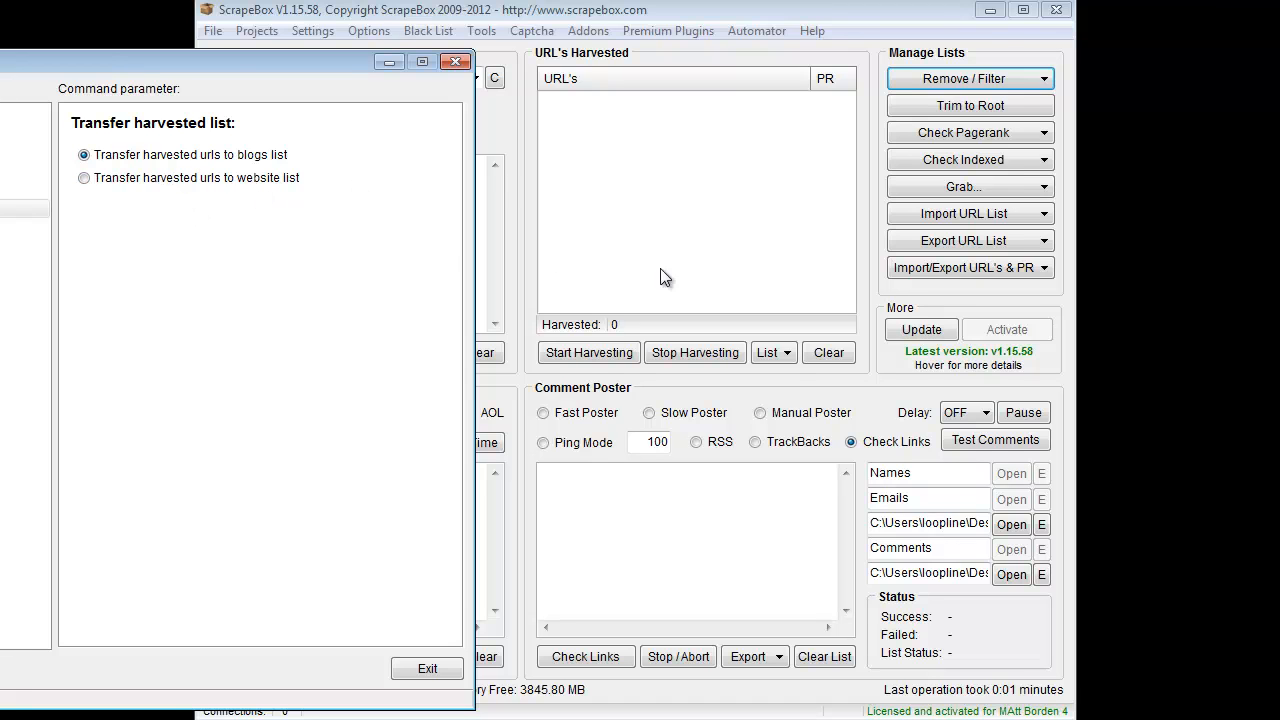
left_click(781, 358)
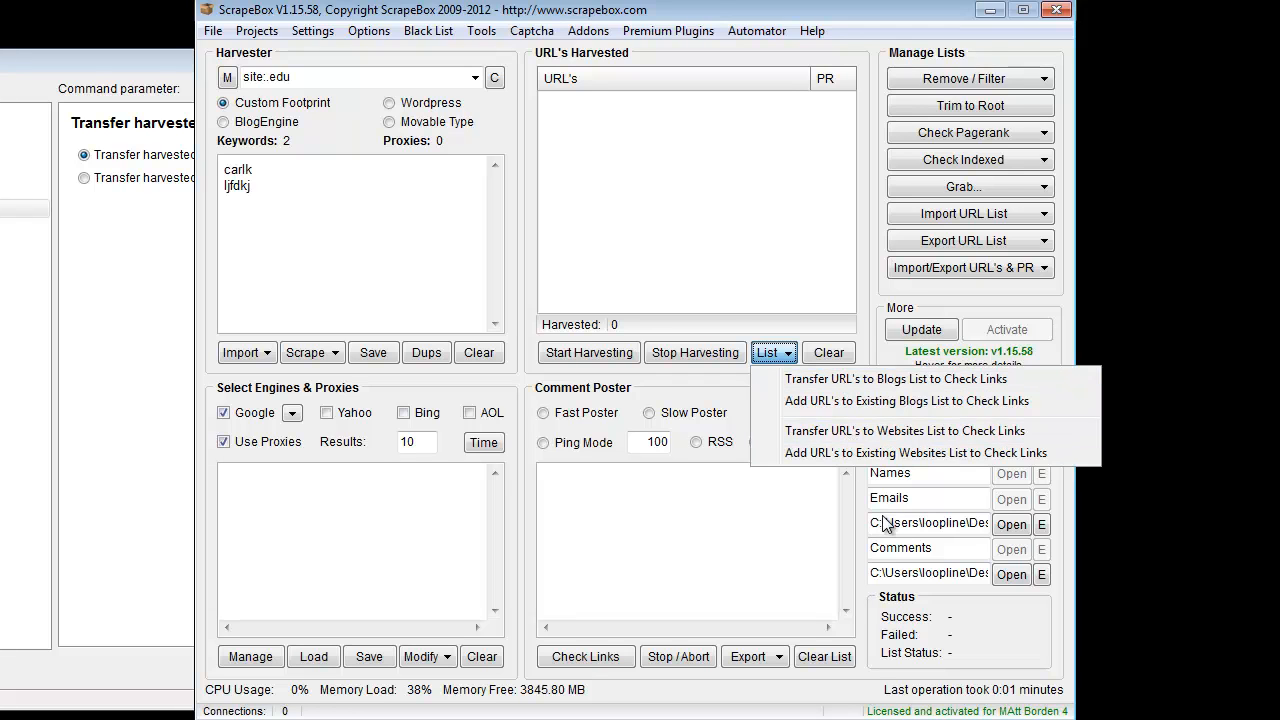
left_click(984, 643)
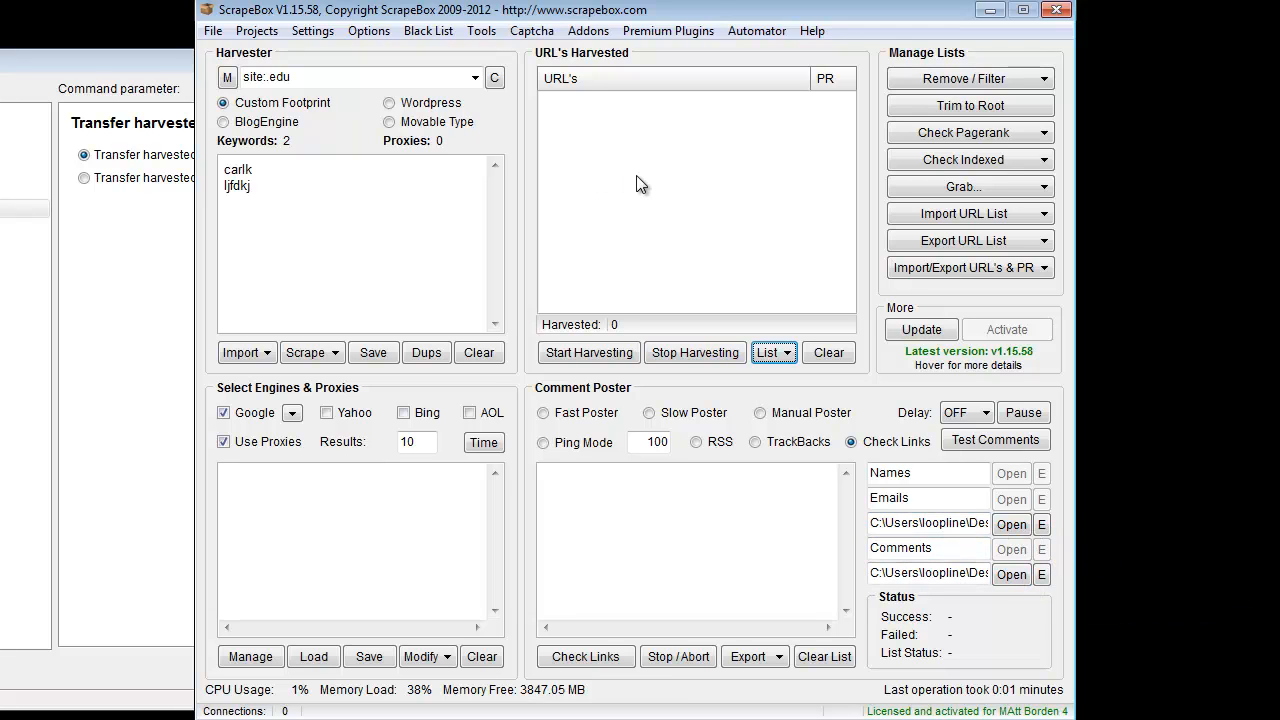
left_click(772, 352)
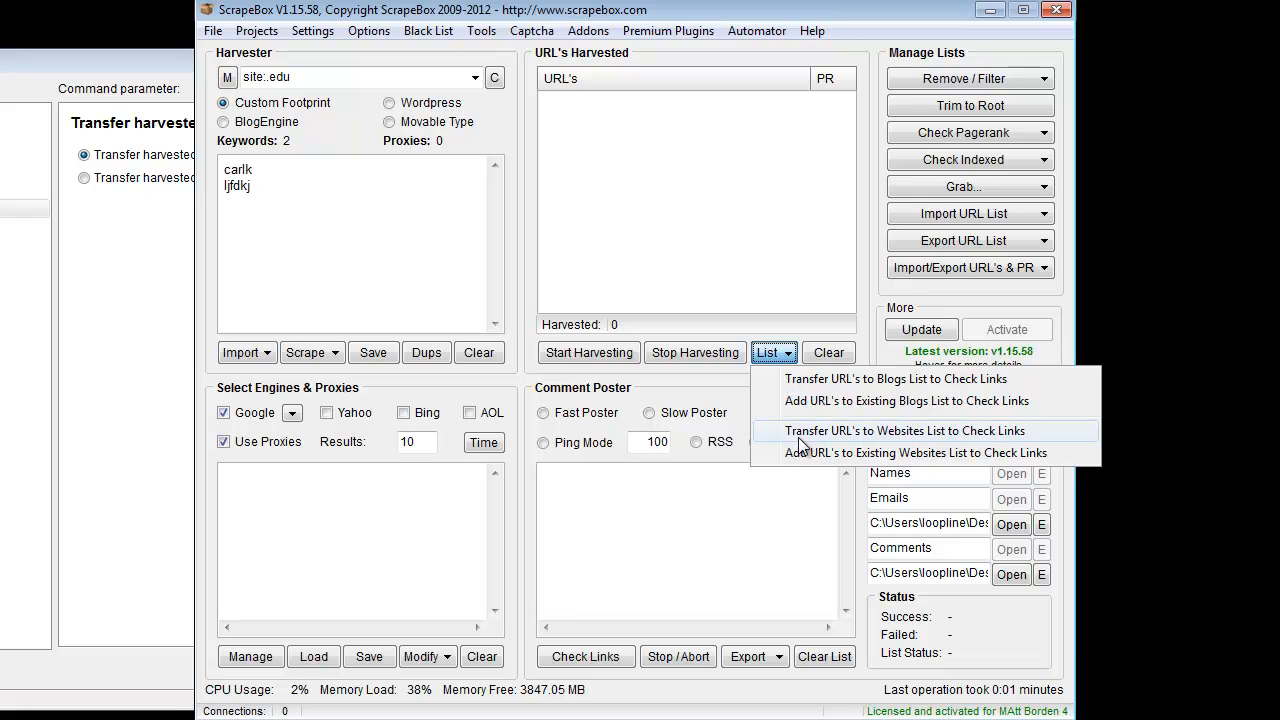
left_click(836, 386)
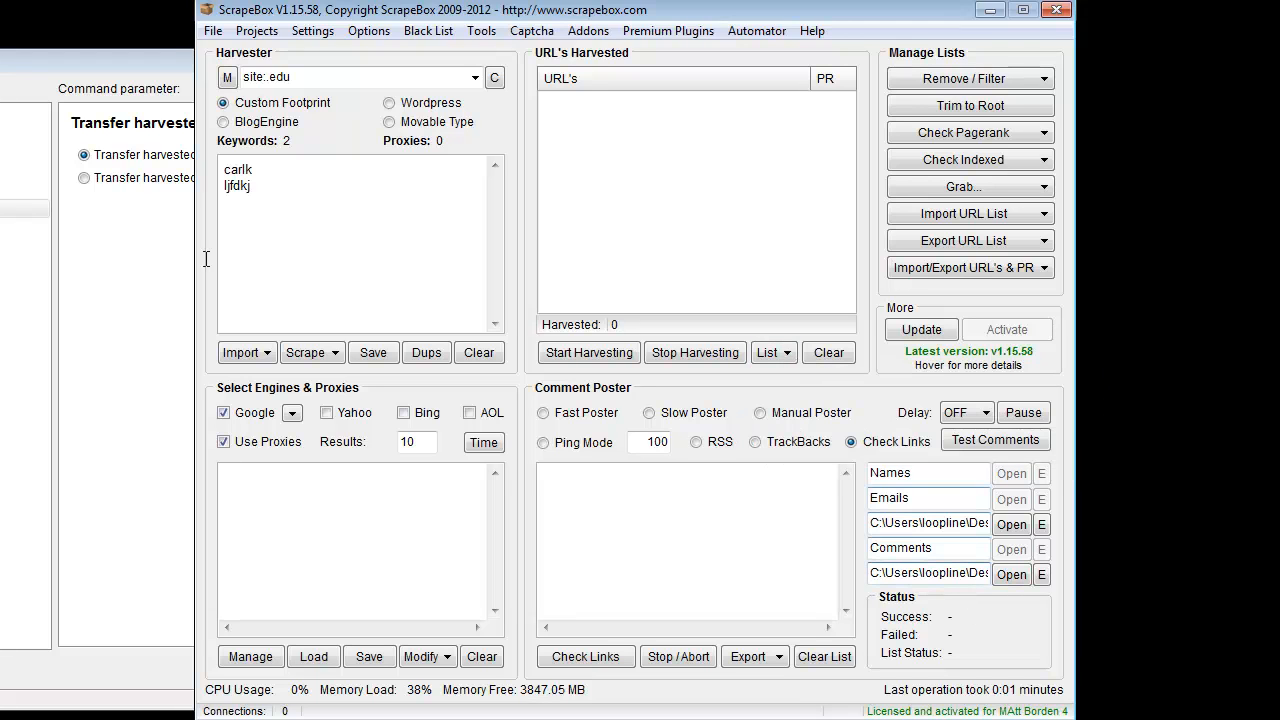
left_click(155, 205)
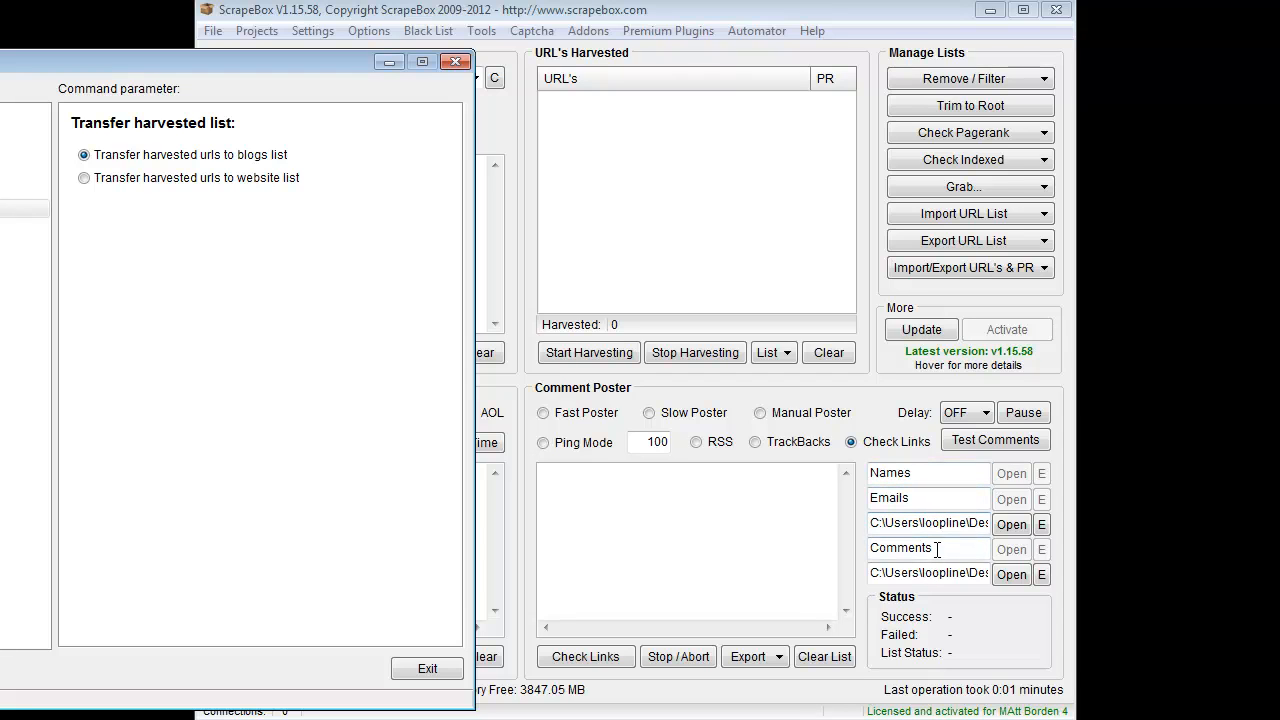
Add the Post Content command to the sequence and place the plugin window so the main Comment Poster settings stay visible
left_click_drag(181, 63, 700, 54)
double_click(183, 218)
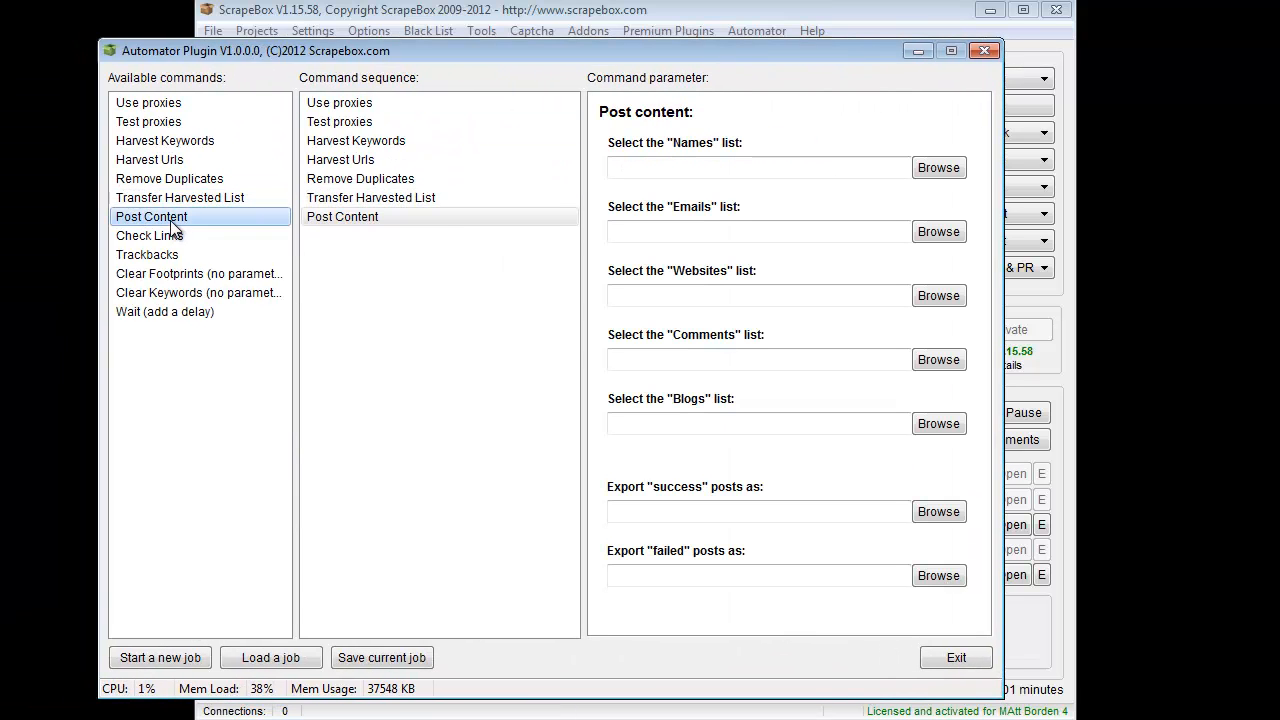
left_click_drag(631, 50, 90, 55)
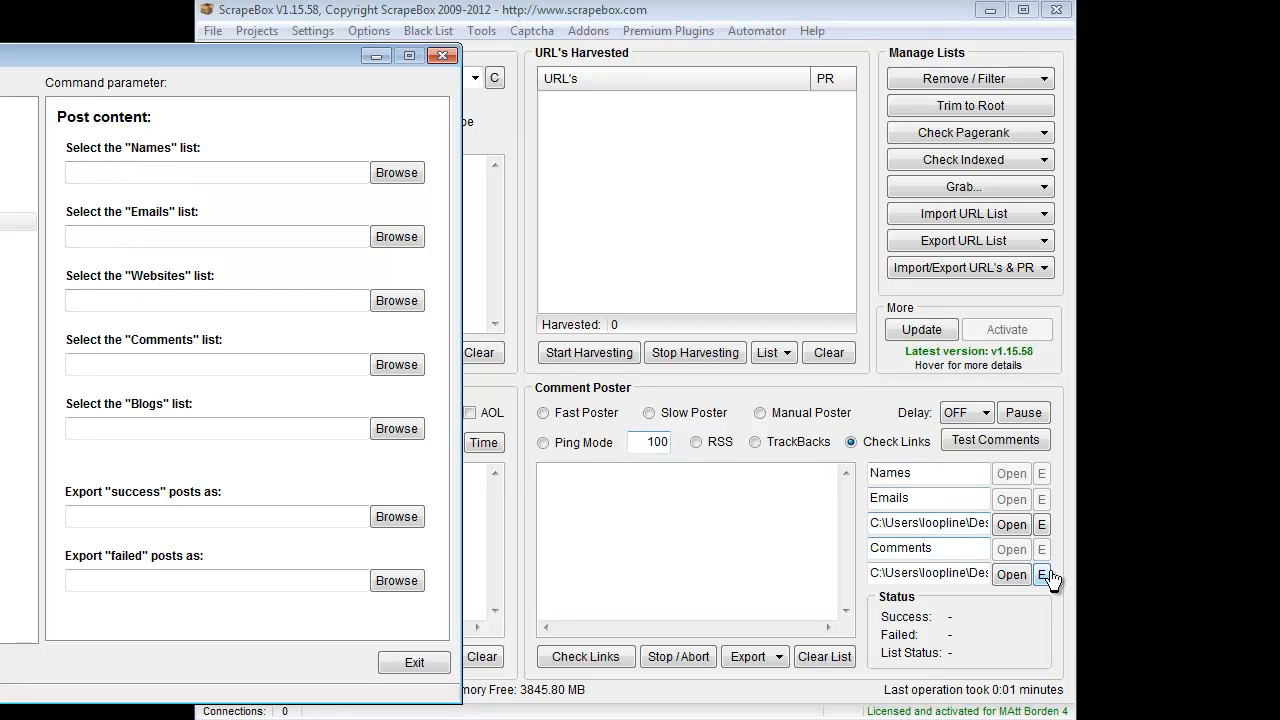
Compare the Post Content command's list and export fields with the Export choices of the main Comment Poster
left_click_drag(187, 59, 300, 60)
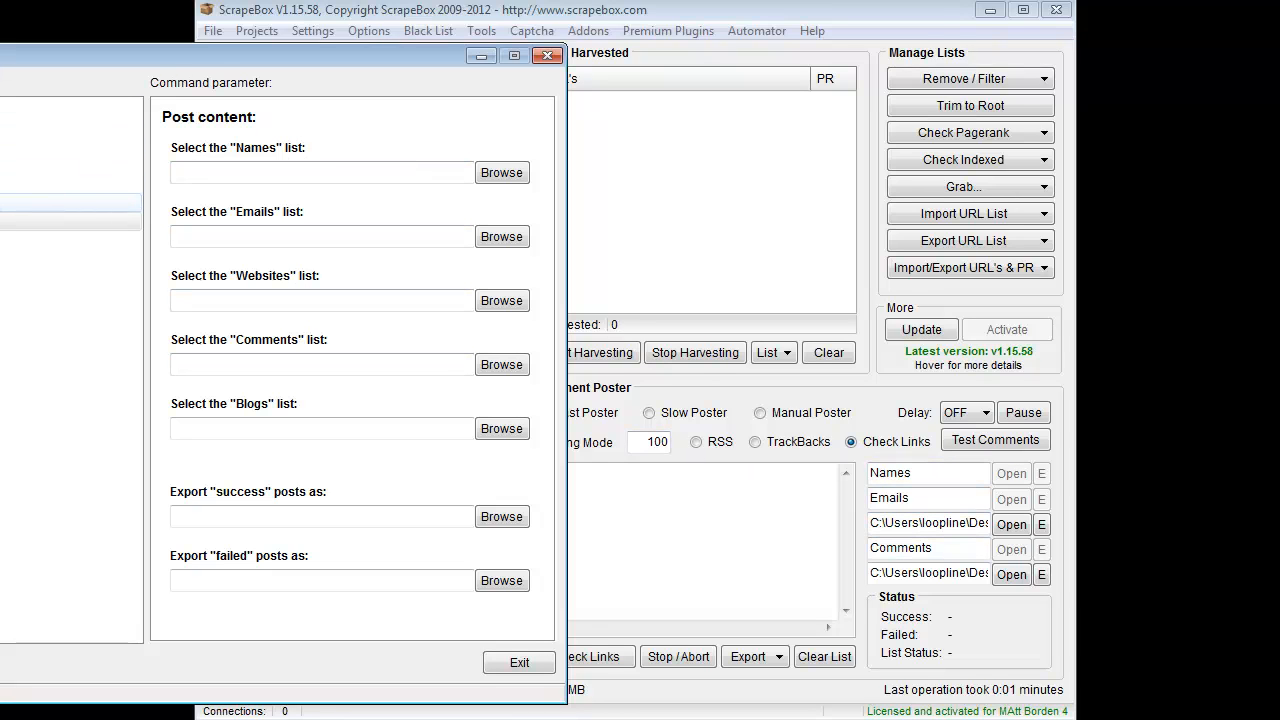
left_click(20, 202)
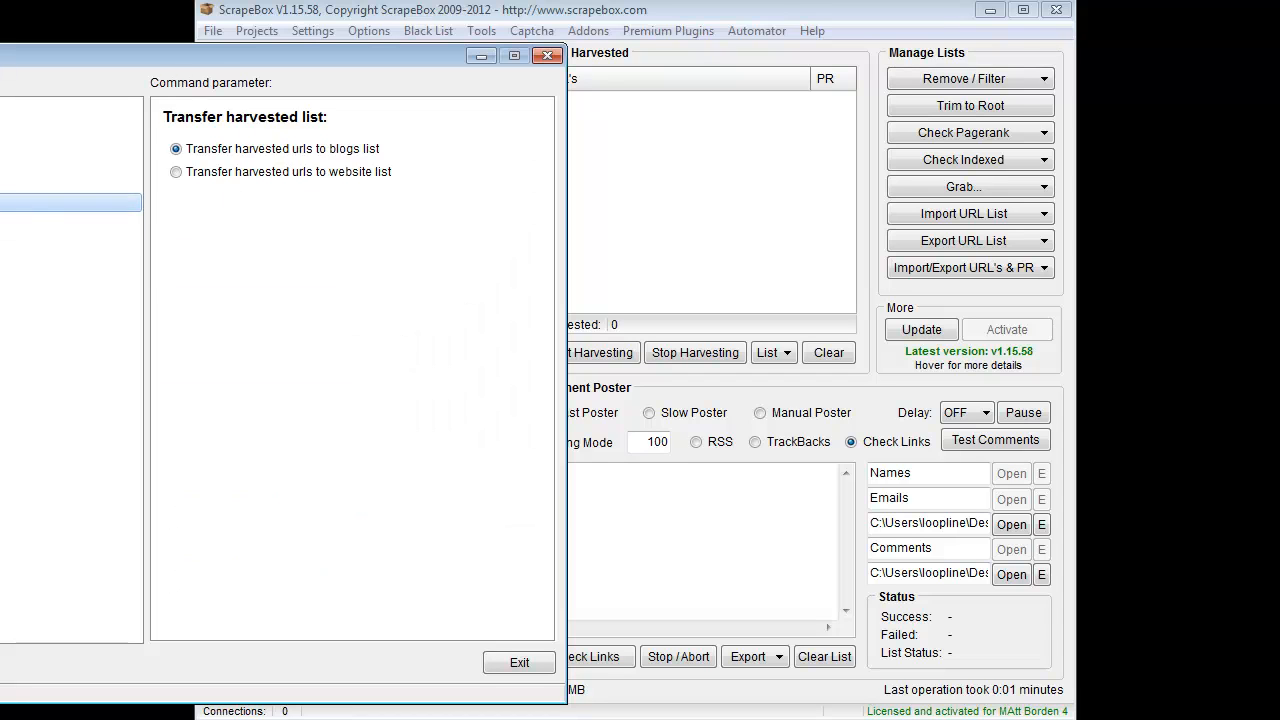
key("Down")
left_click(191, 430)
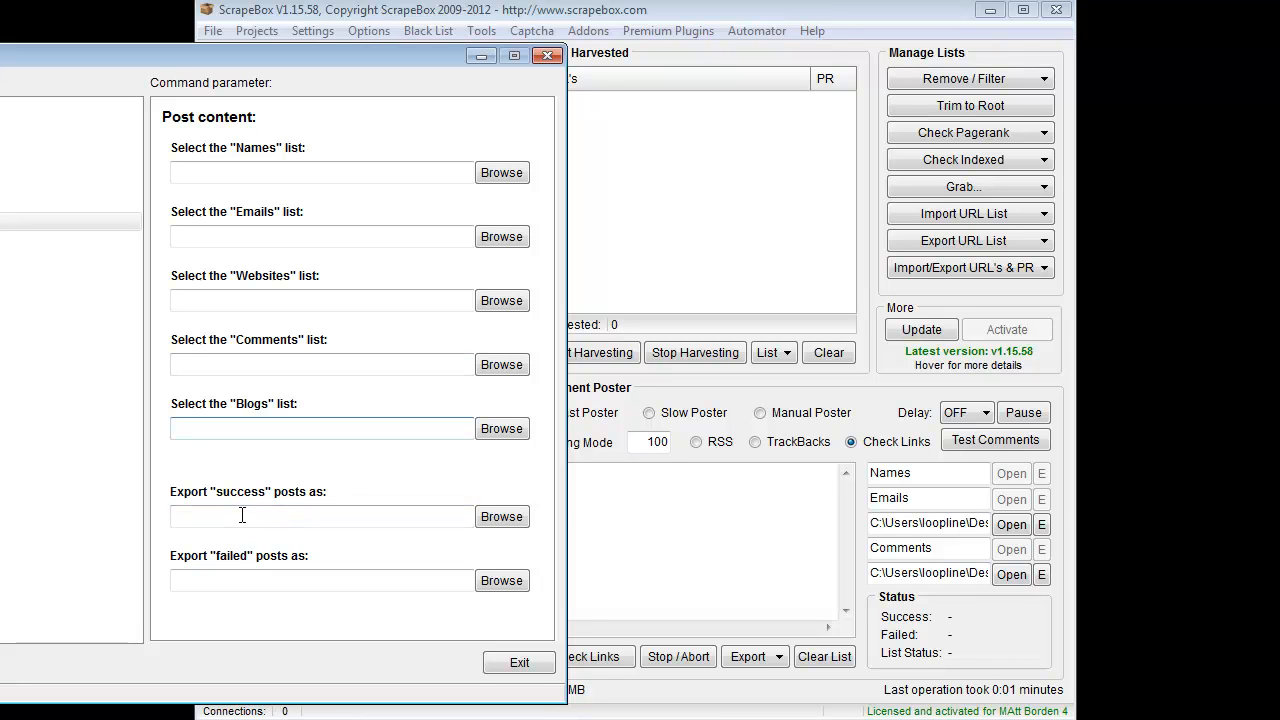
left_click(778, 657)
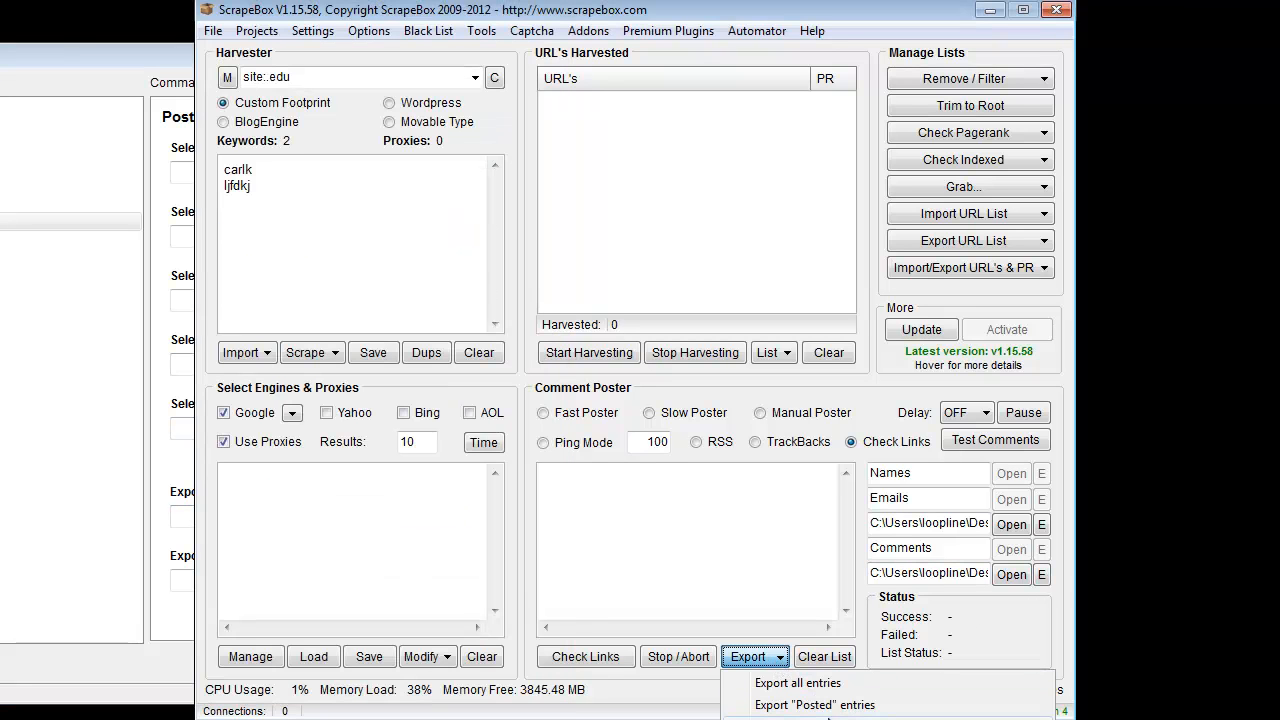
left_click(718, 8)
left_click_drag(713, 10, 810, 0)
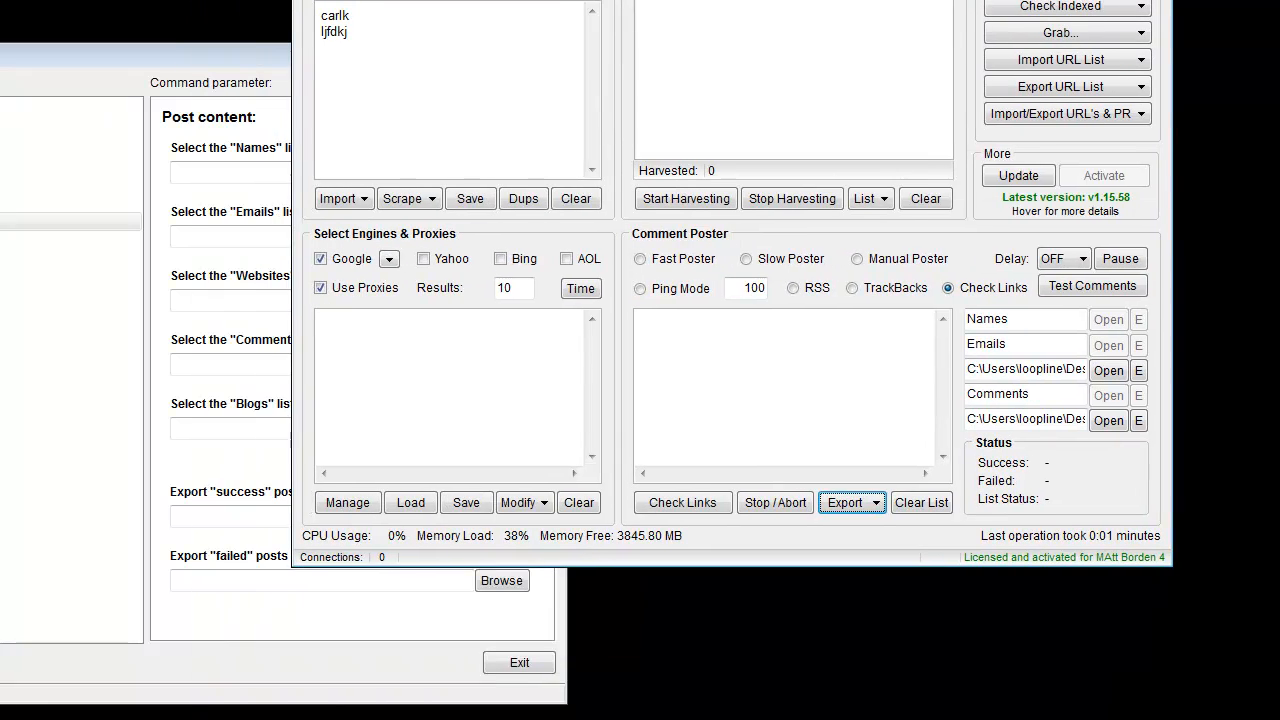
left_click(234, 578)
left_click(838, 526)
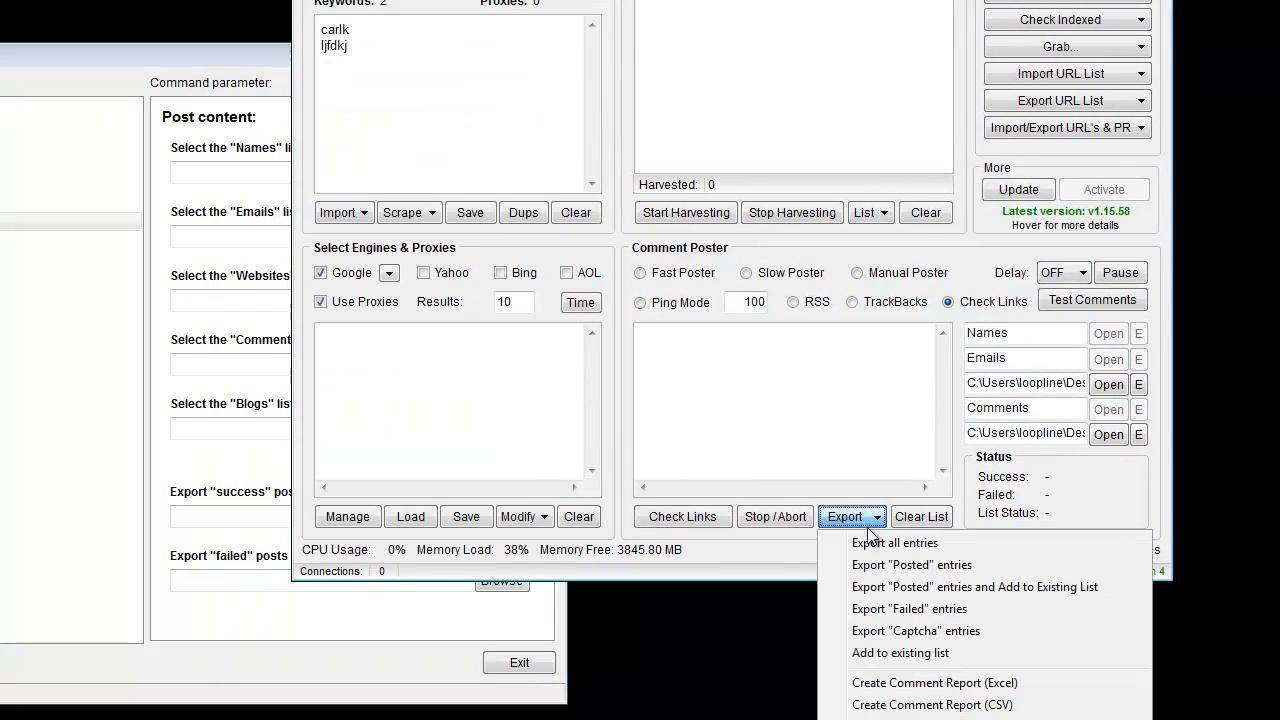
key("Escape")
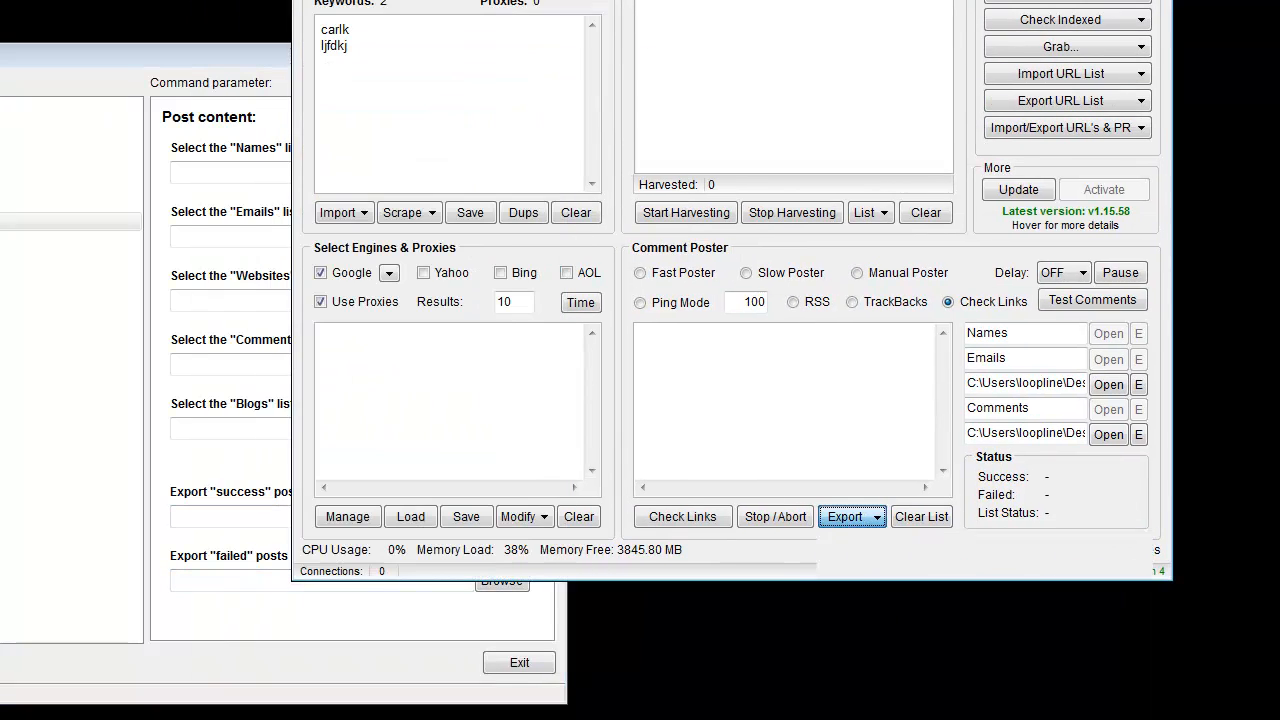
Add the Check Links command to the sequence and compare its list fields with the main window's Check Links mode
left_click_drag(180, 58, 646, 0)
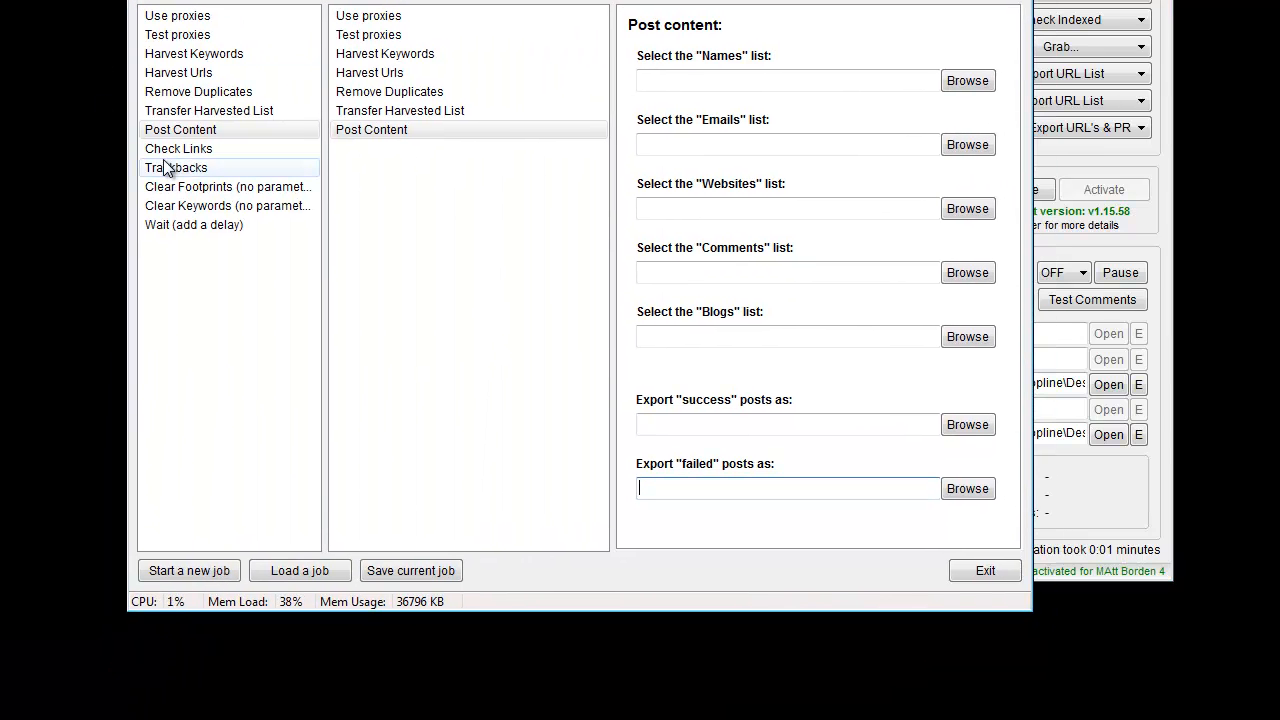
left_click(233, 138)
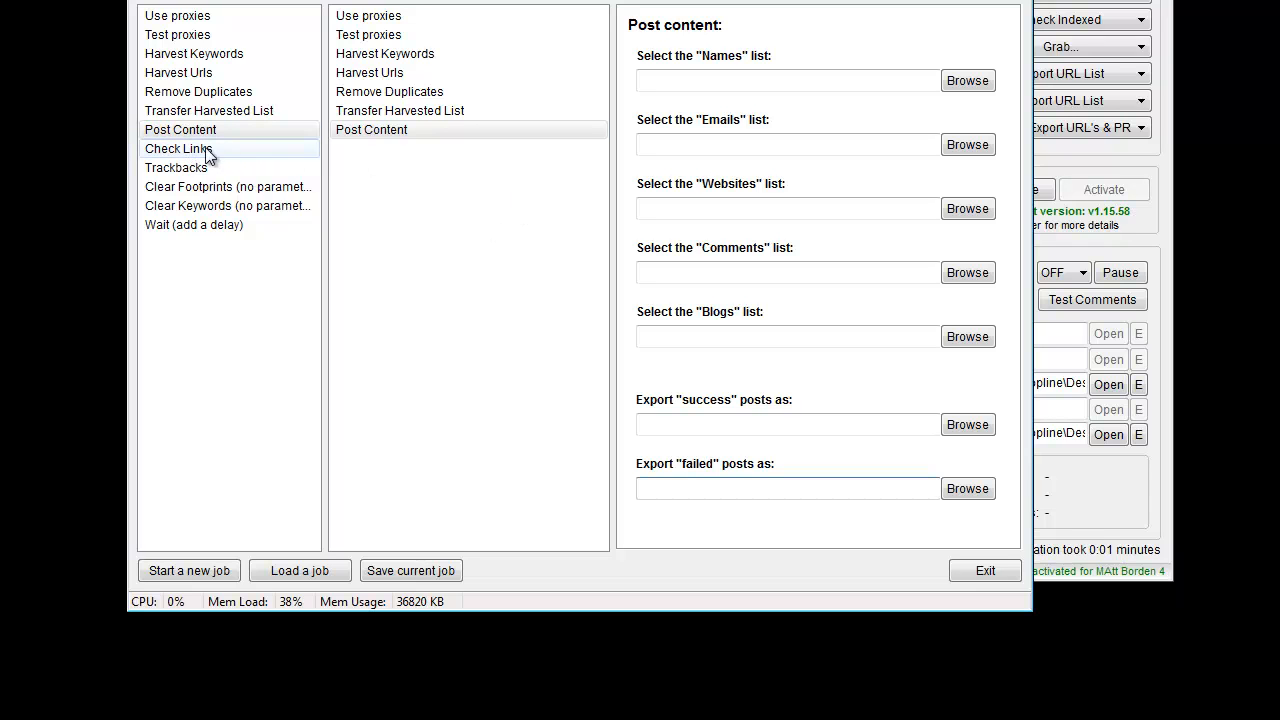
left_click(208, 155)
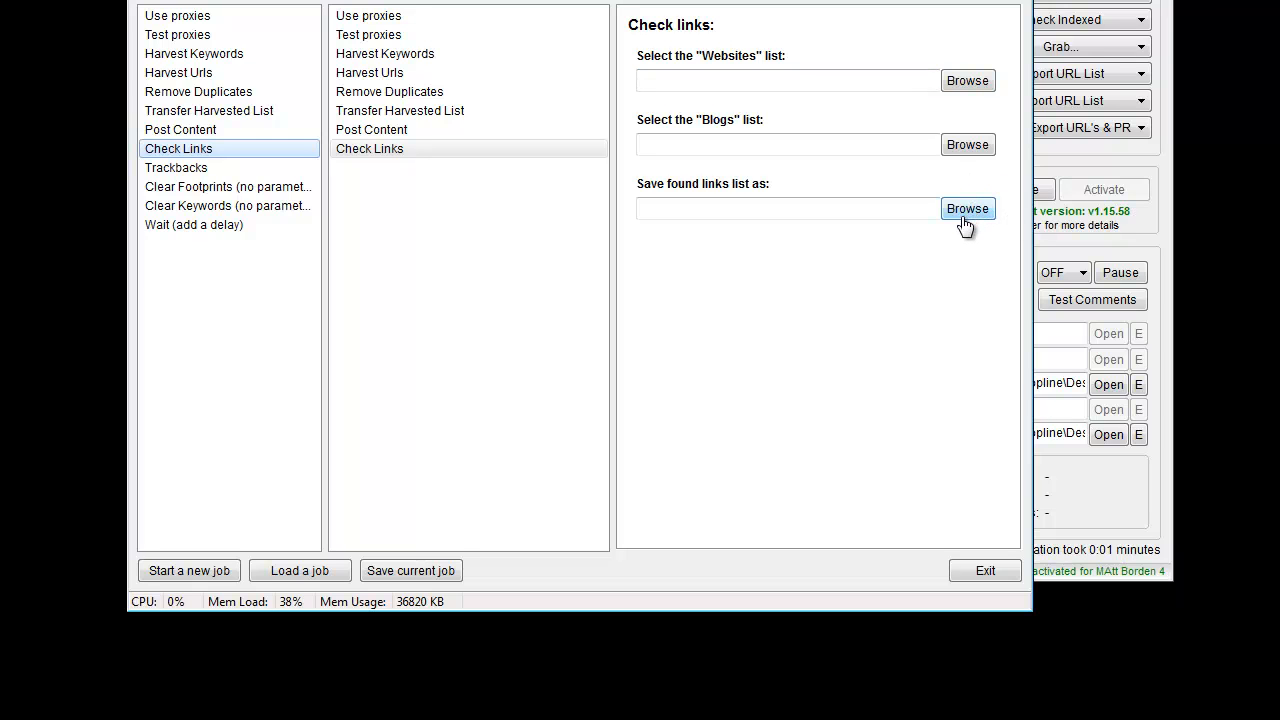
left_click(1137, 495)
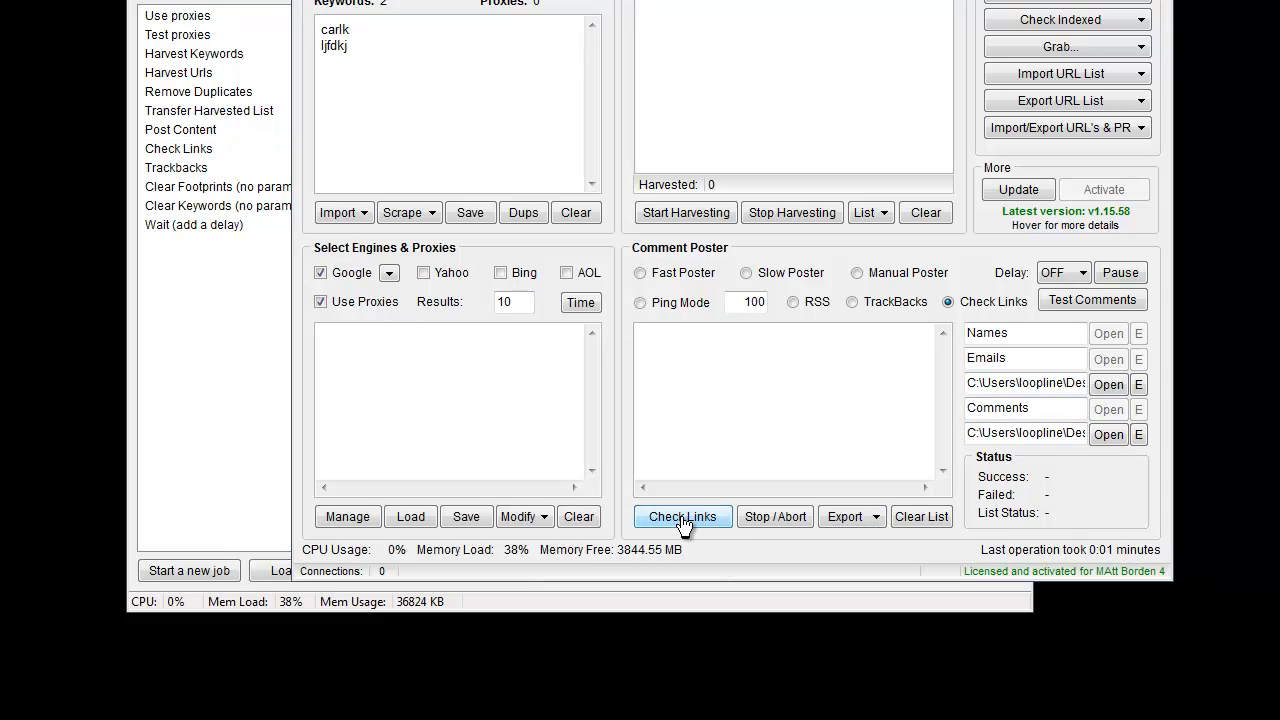
left_click(281, 337)
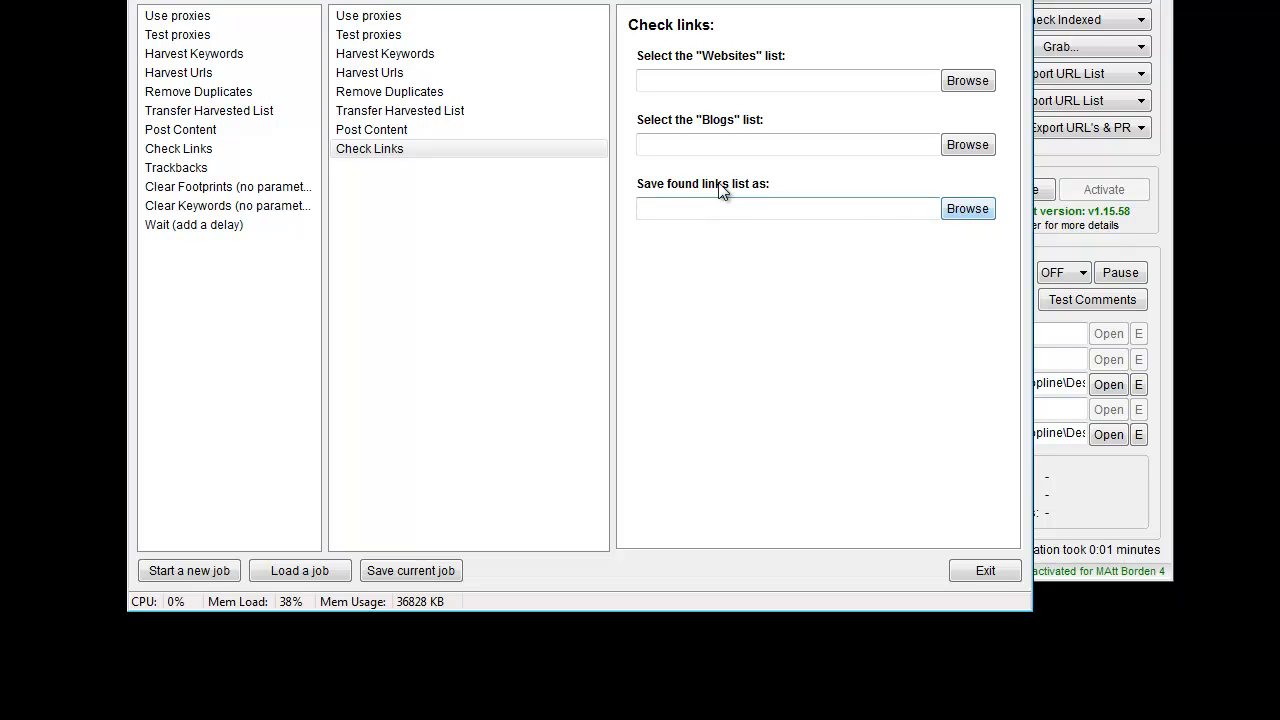
Add the Trackbacks command to the sequence and switch the main Comment Poster to TrackBacks mode to compare their lists
double_click(182, 170)
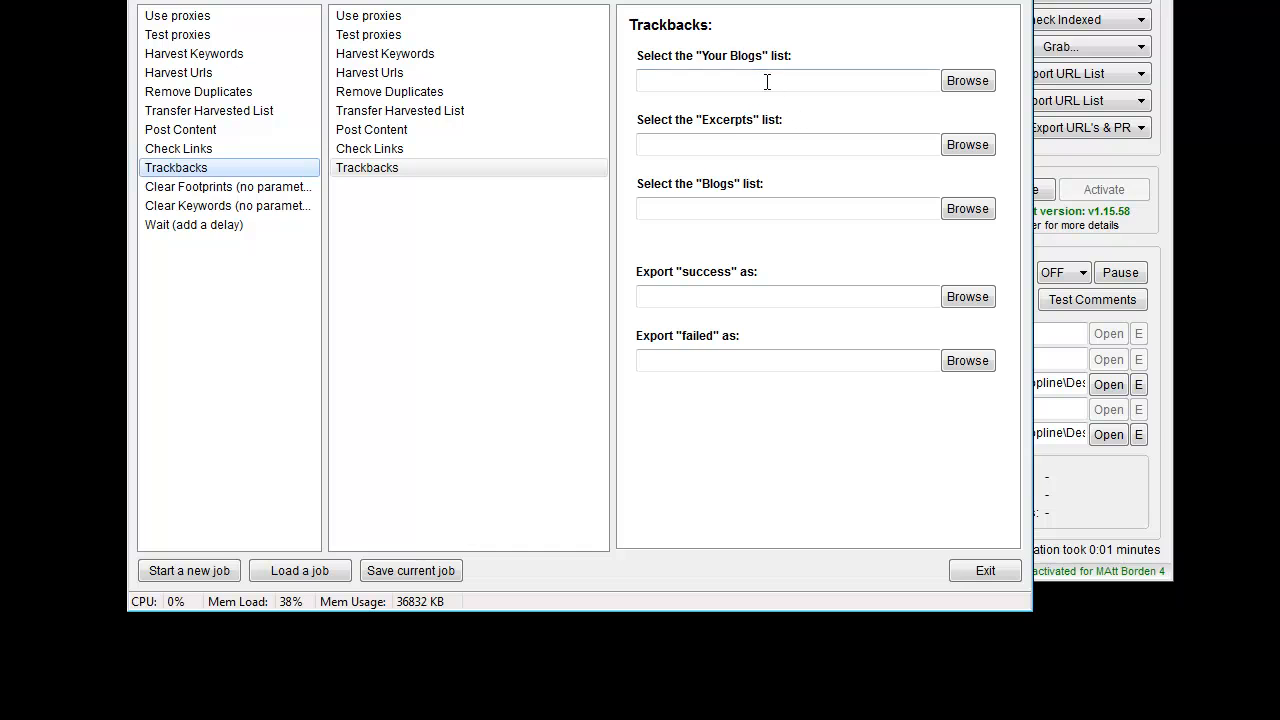
left_click(1104, 507)
left_click(894, 302)
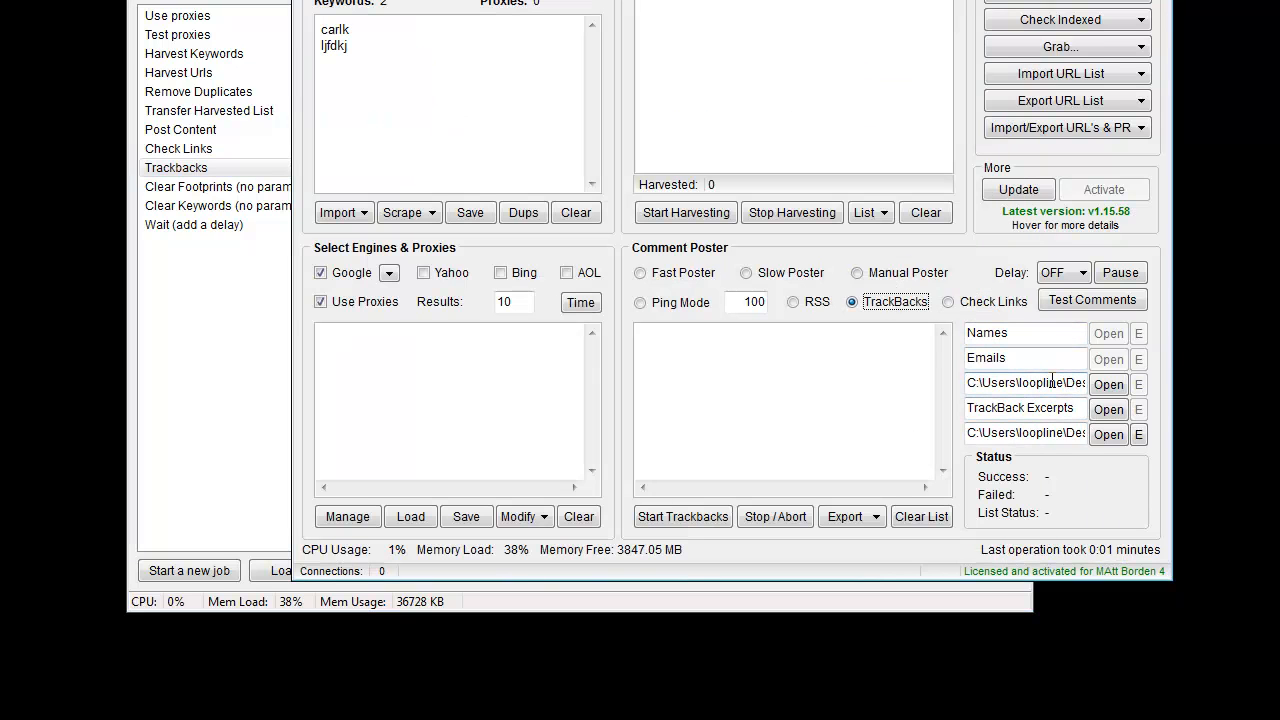
left_click(249, 290)
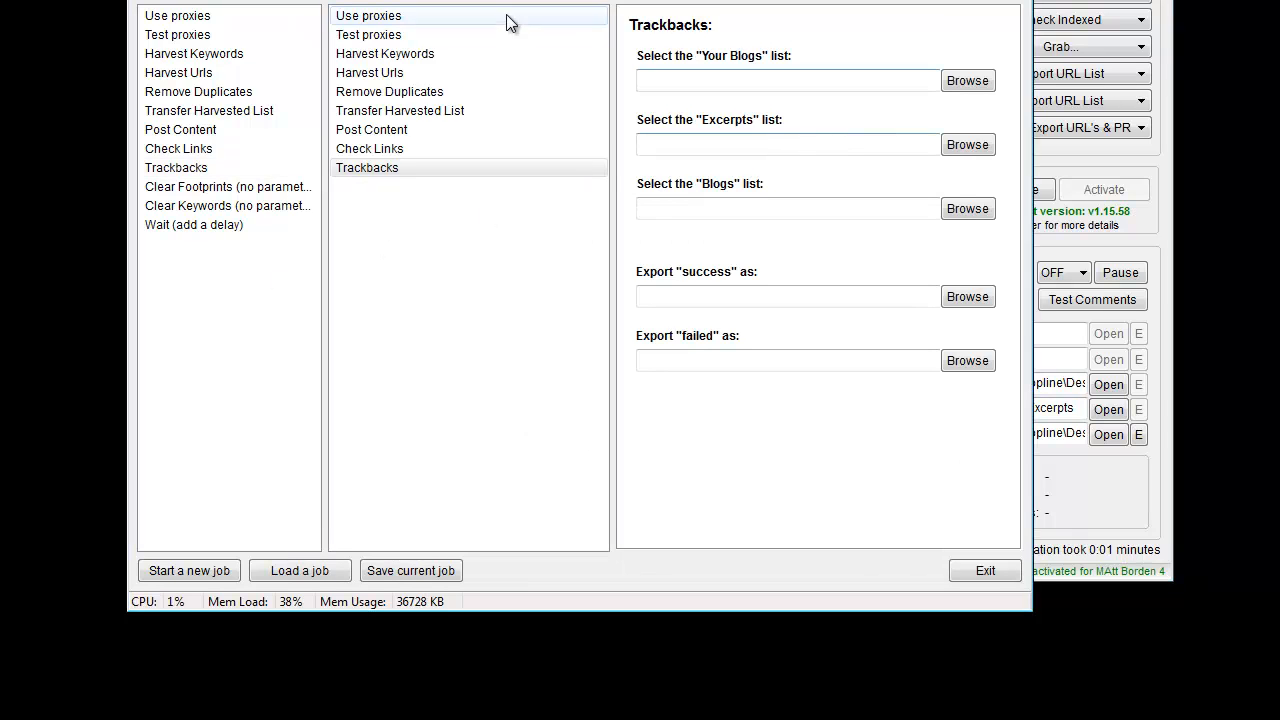
Add the Clear Footprints command to the sequence and compare it with the main Harvester's footprint clearing control
left_click_drag(584, 0, 595, 52)
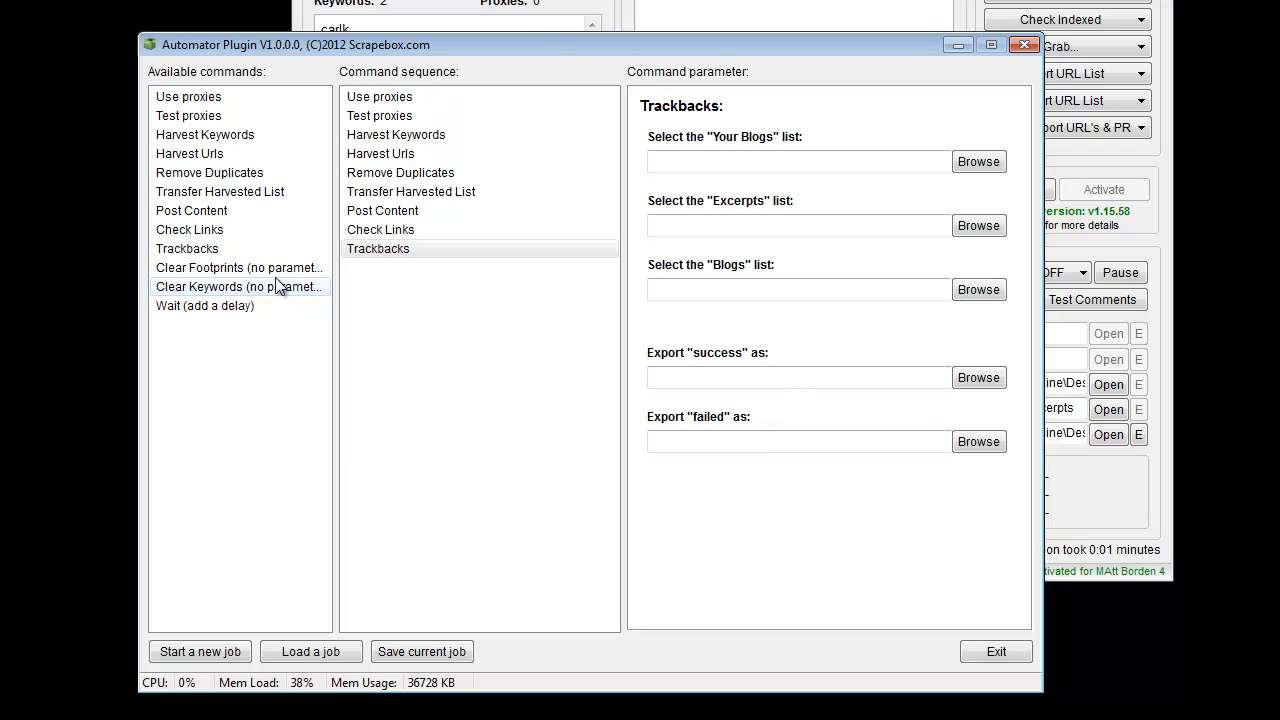
left_click(315, 15)
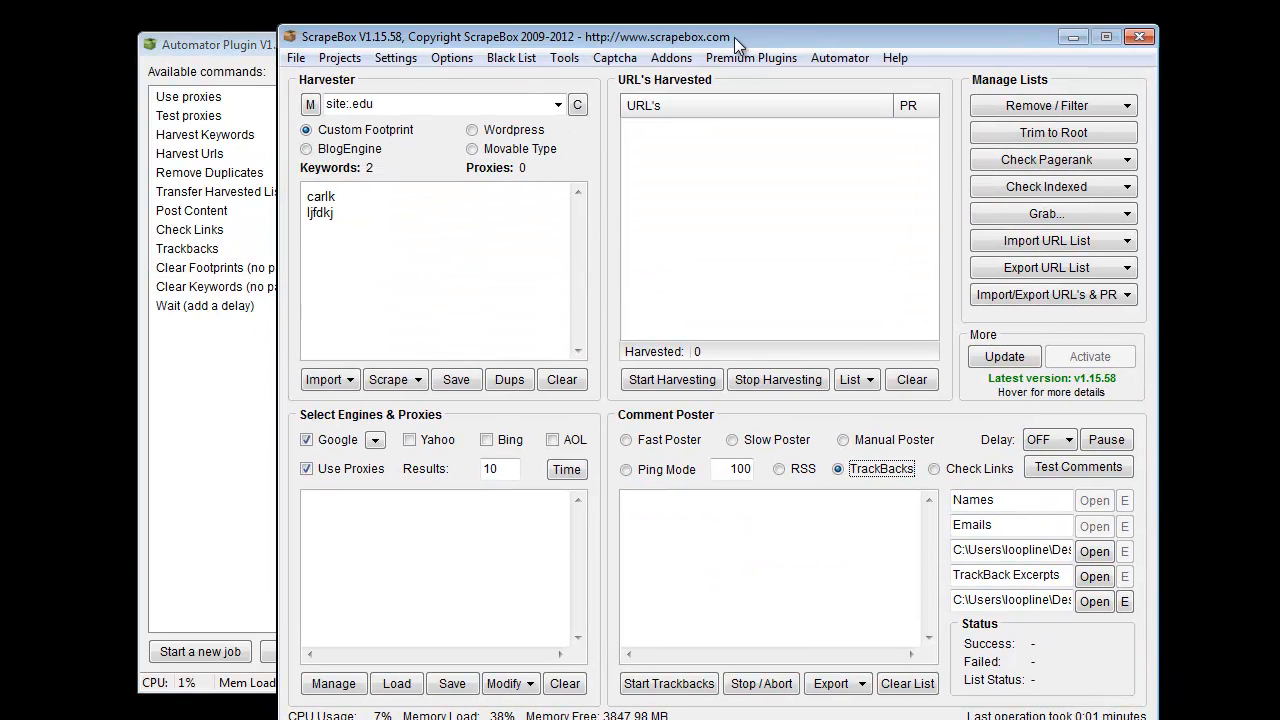
left_click(259, 56)
double_click(290, 268)
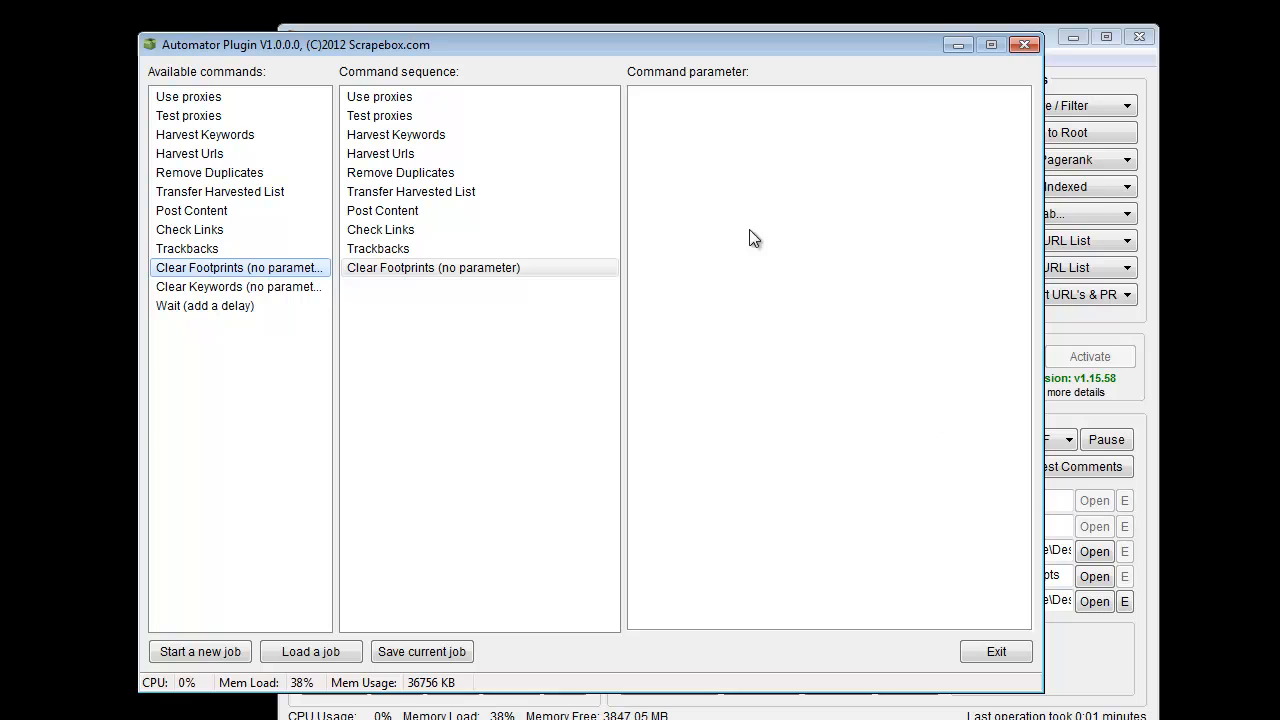
left_click(1071, 76)
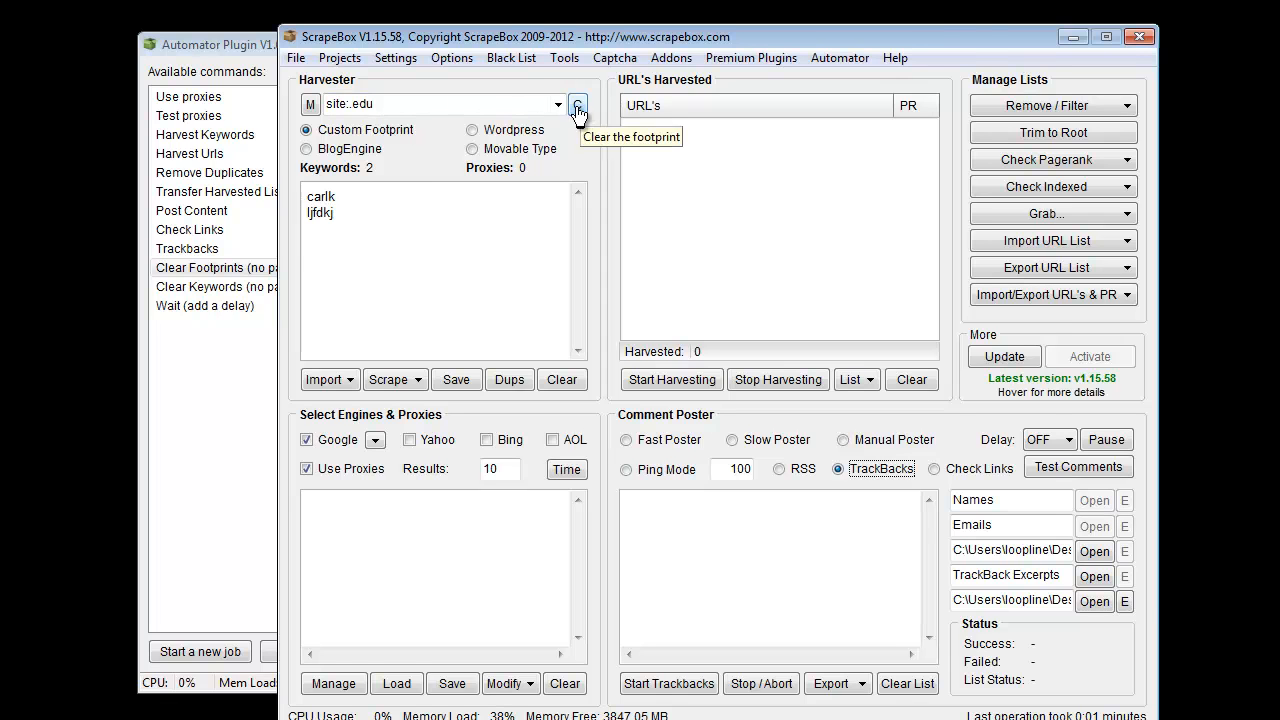
left_click(223, 270)
Add the Clear Keywords command to the sequence and compare the Harvest Urls keyword settings with the main Harvester's keyword list
double_click(226, 288)
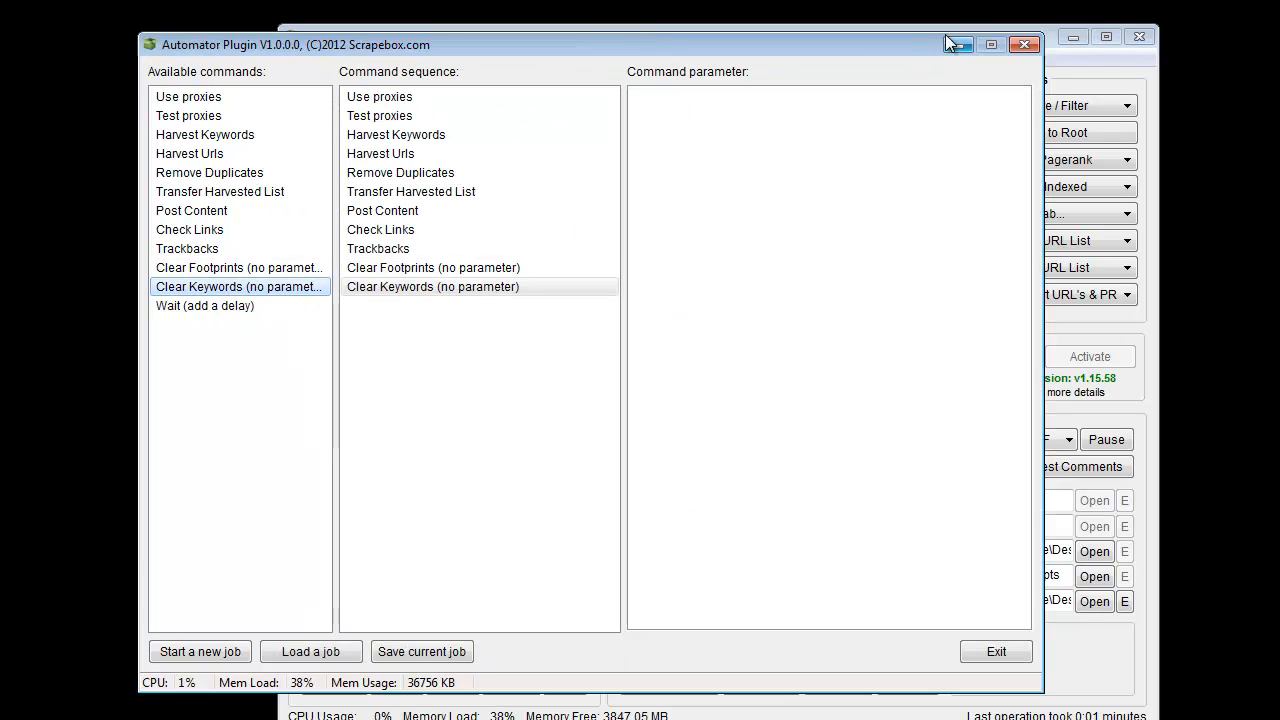
left_click(1088, 65)
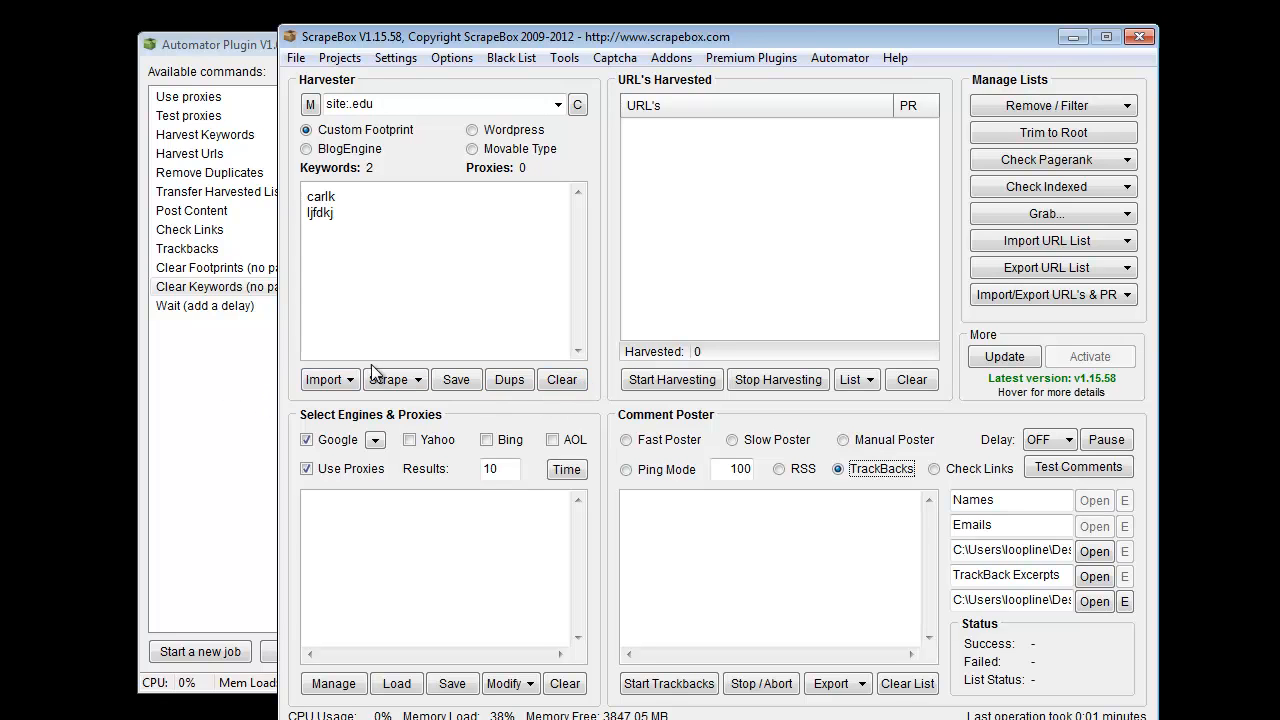
left_click(214, 367)
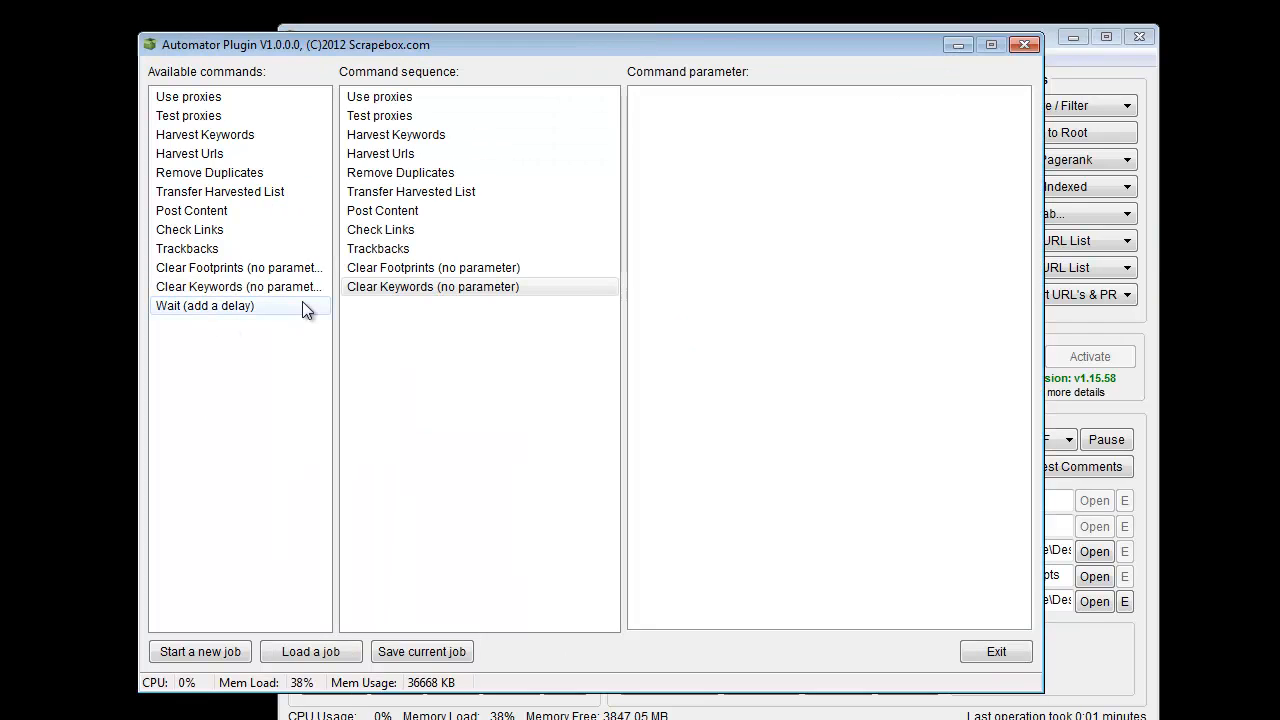
left_click(1150, 333)
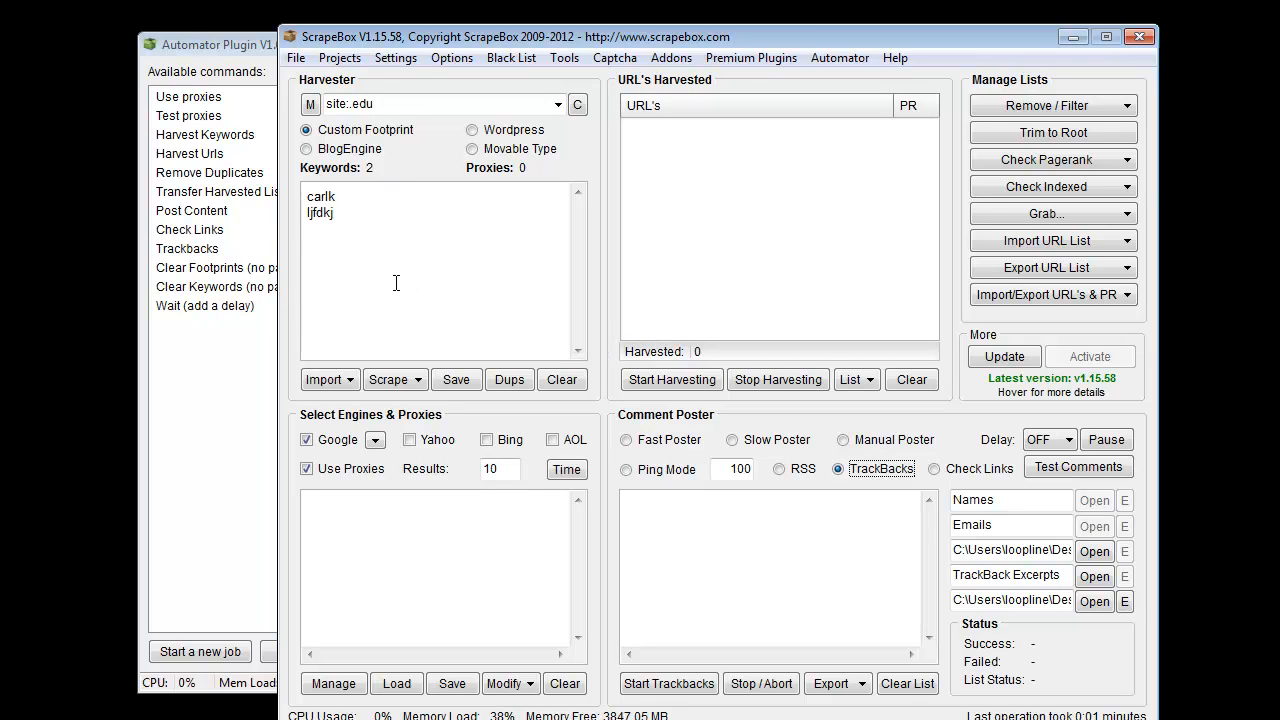
left_click(232, 380)
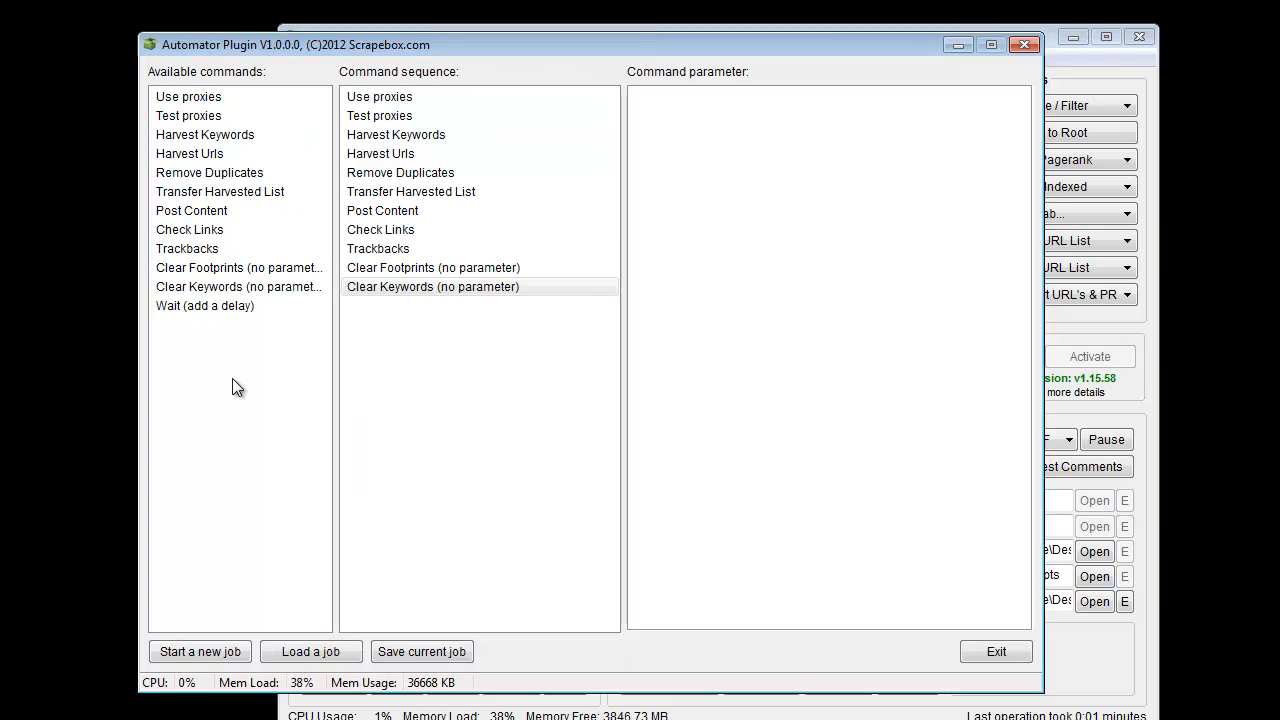
left_click(415, 153)
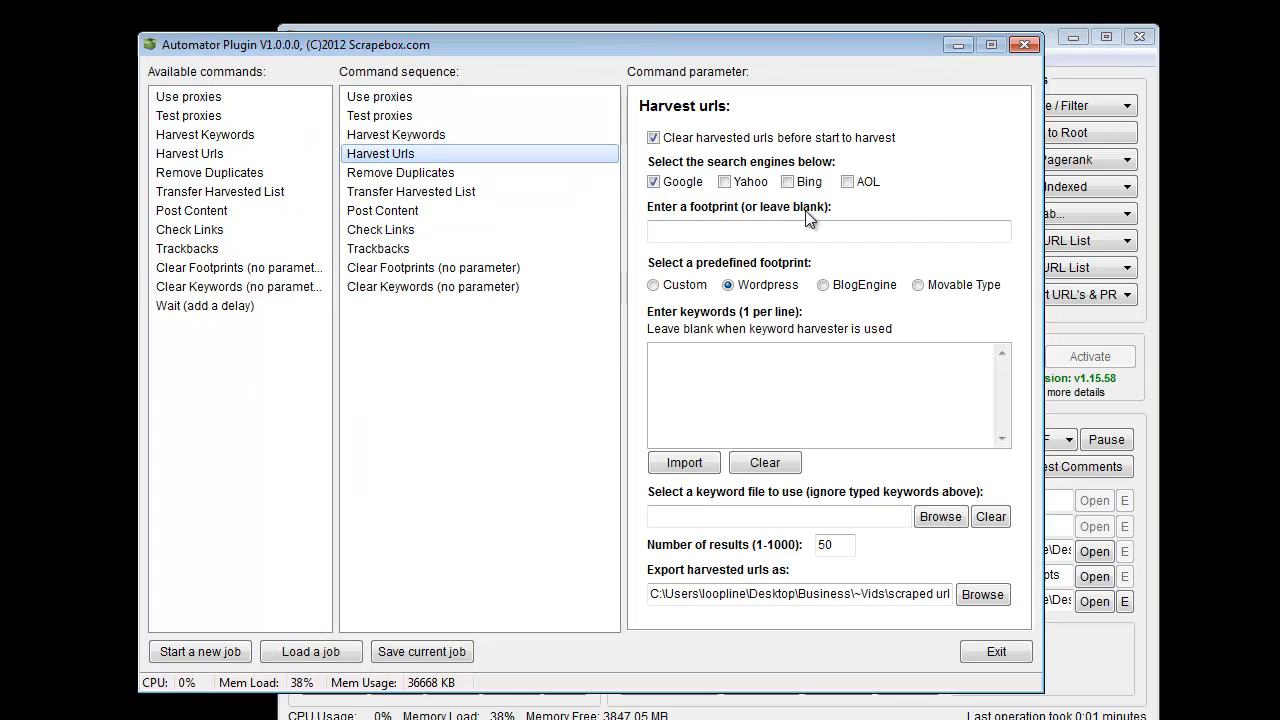
left_click(1095, 312)
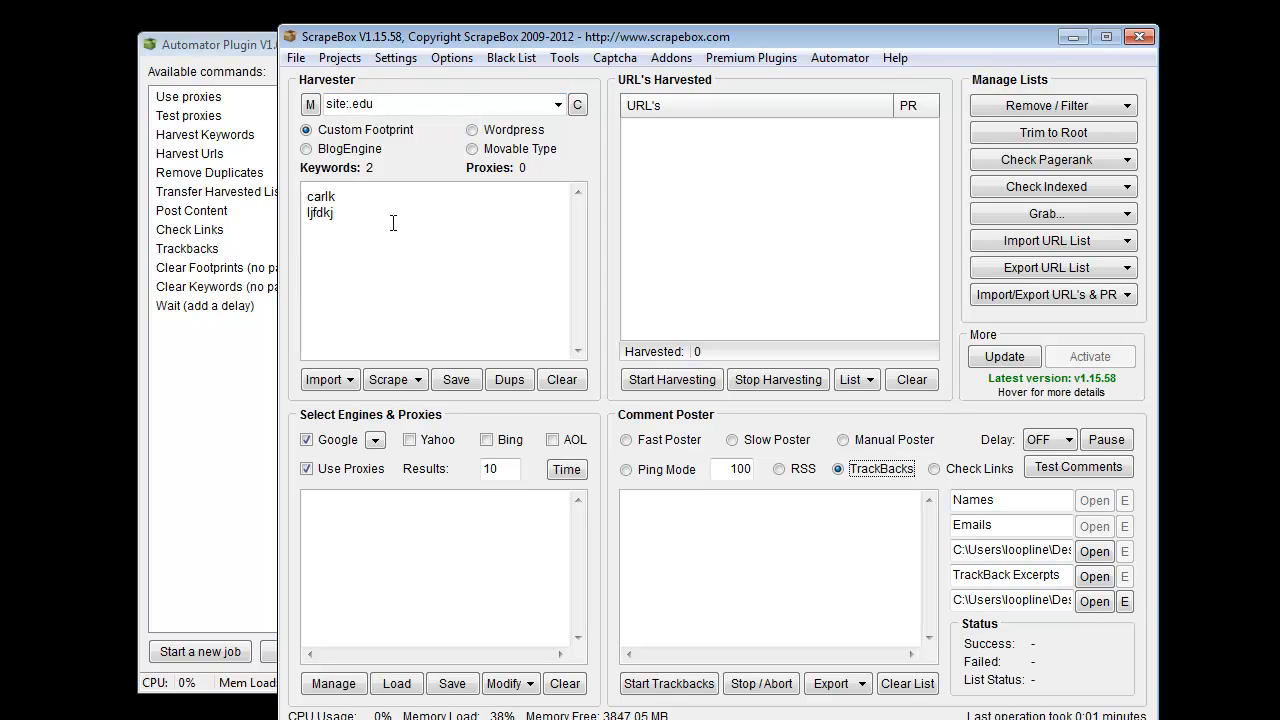
left_click(214, 393)
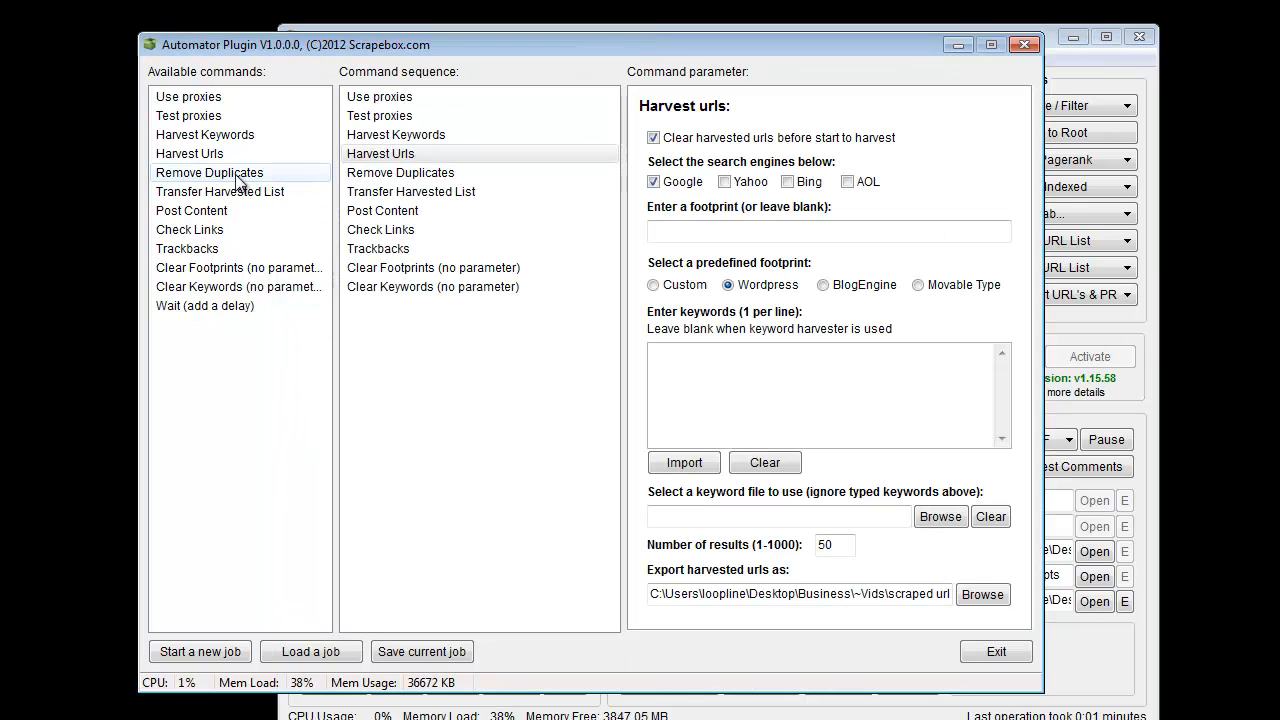
Add a second Harvest Urls command with the keyword car and compare its footprint field with the main Harvester's
double_click(215, 156)
left_click(389, 304)
left_click(851, 424)
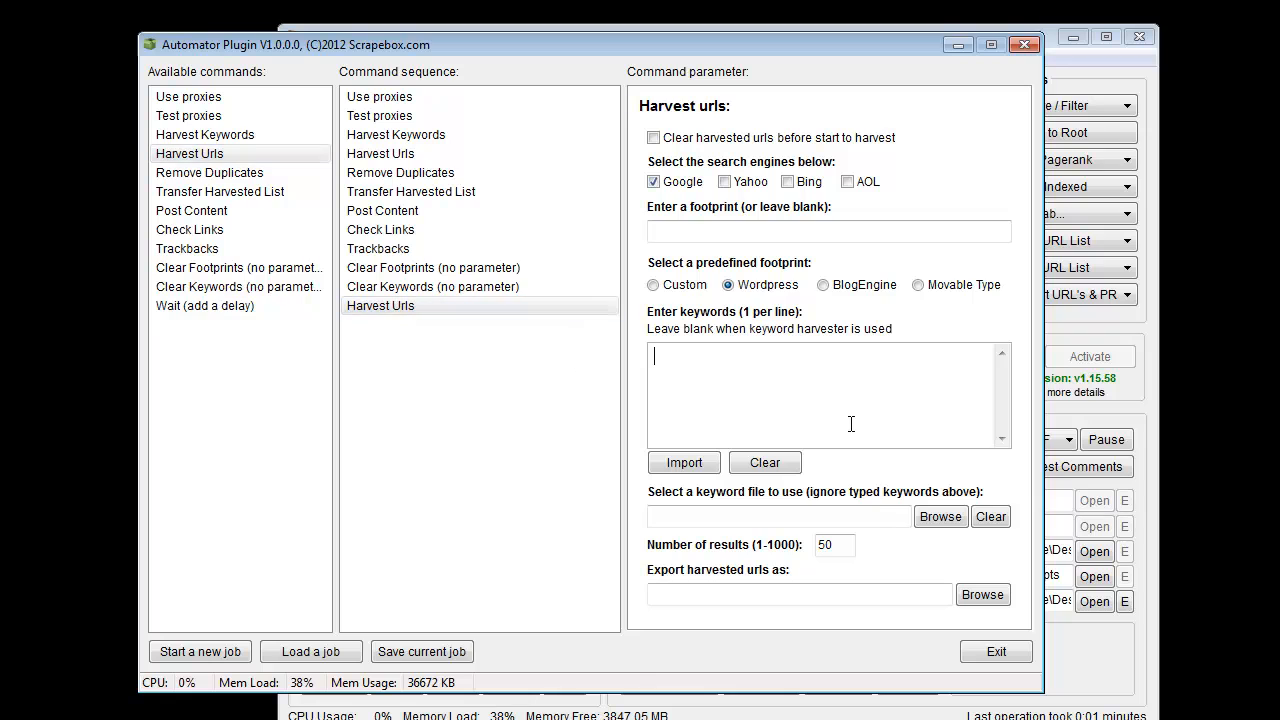
type("car")
left_click(1119, 401)
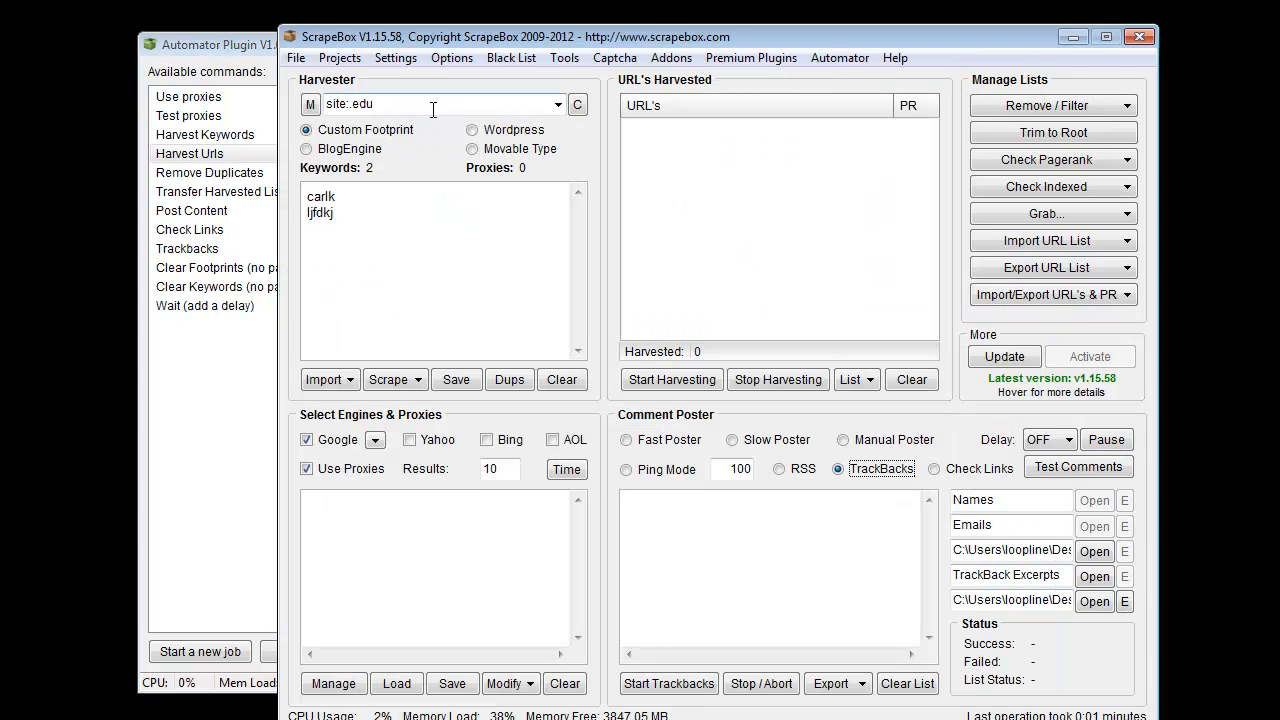
left_click(248, 401)
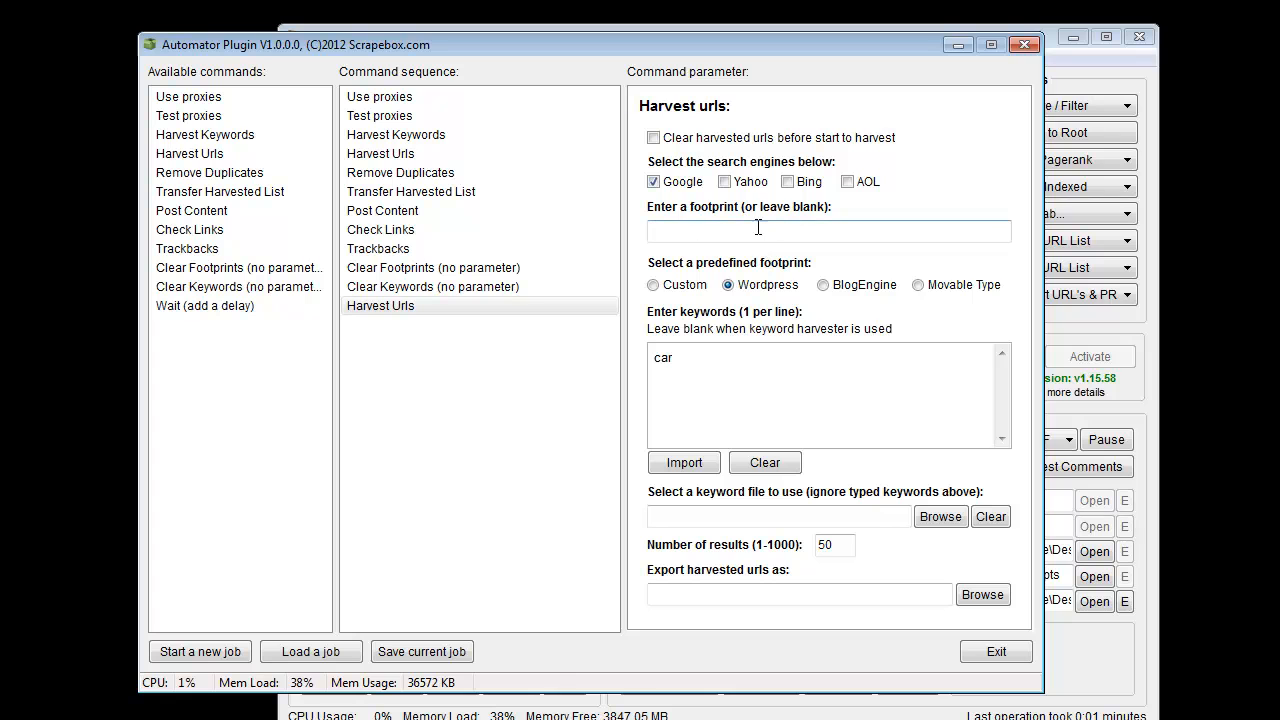
left_click(730, 228)
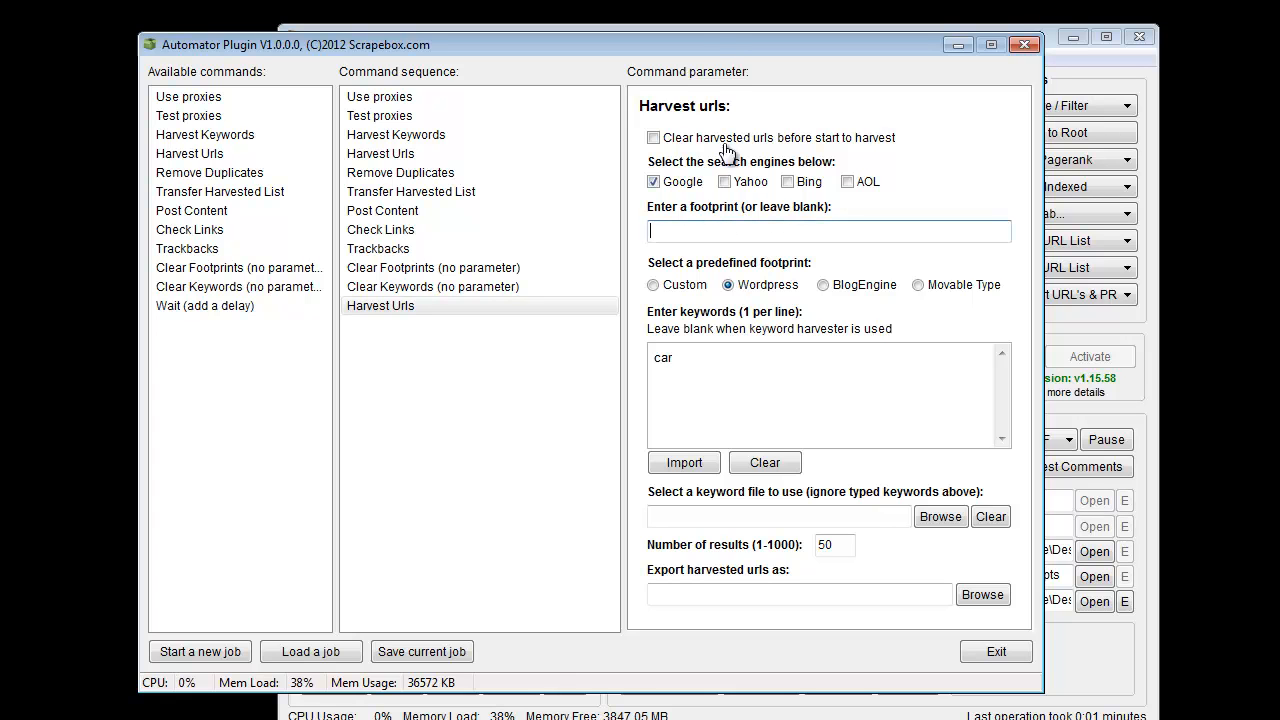
Move the plugin window clear of the main Harvester and replace the Harvester's keywords with car
left_click_drag(707, 40, 553, 209)
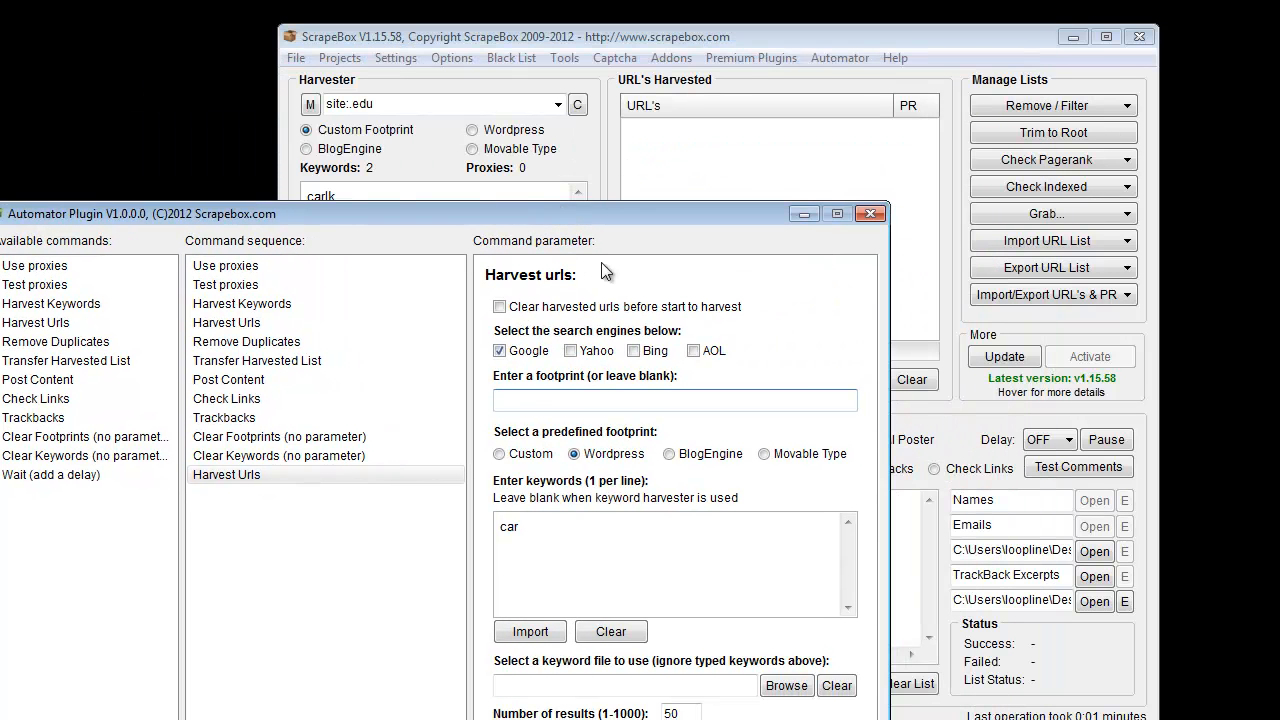
left_click(612, 150)
left_click(396, 240)
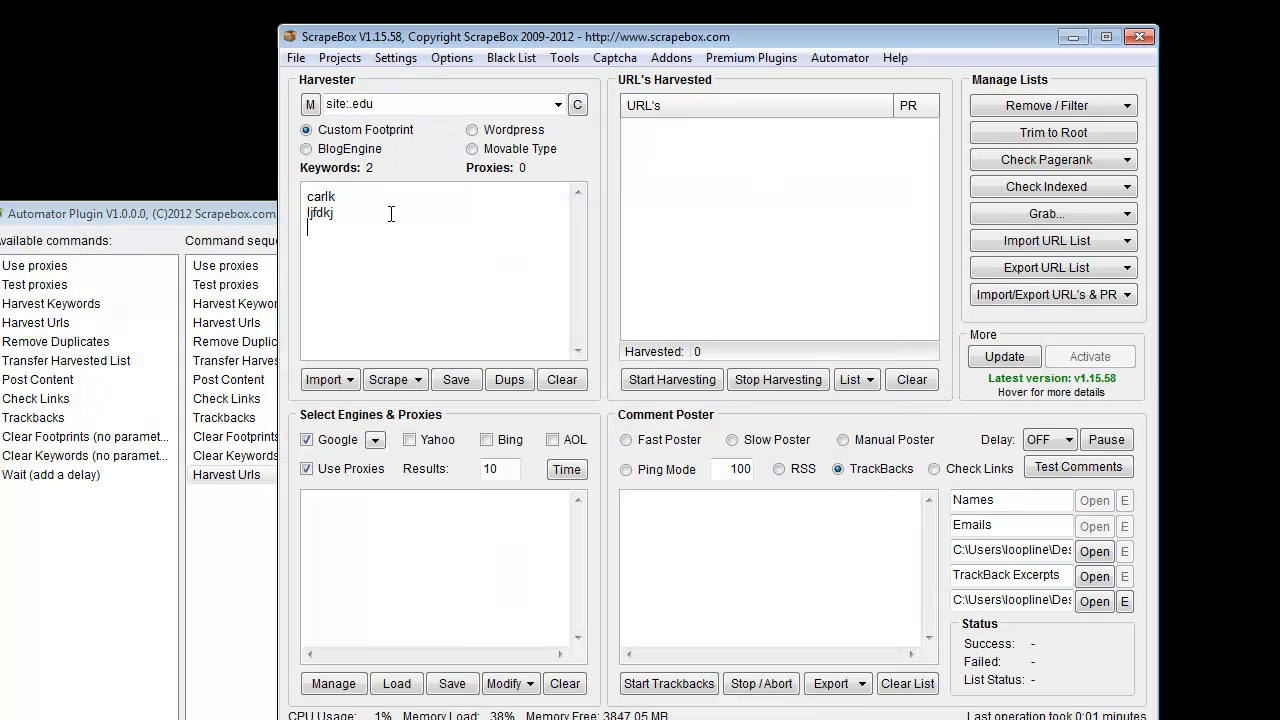
left_click_drag(370, 224, 274, 198)
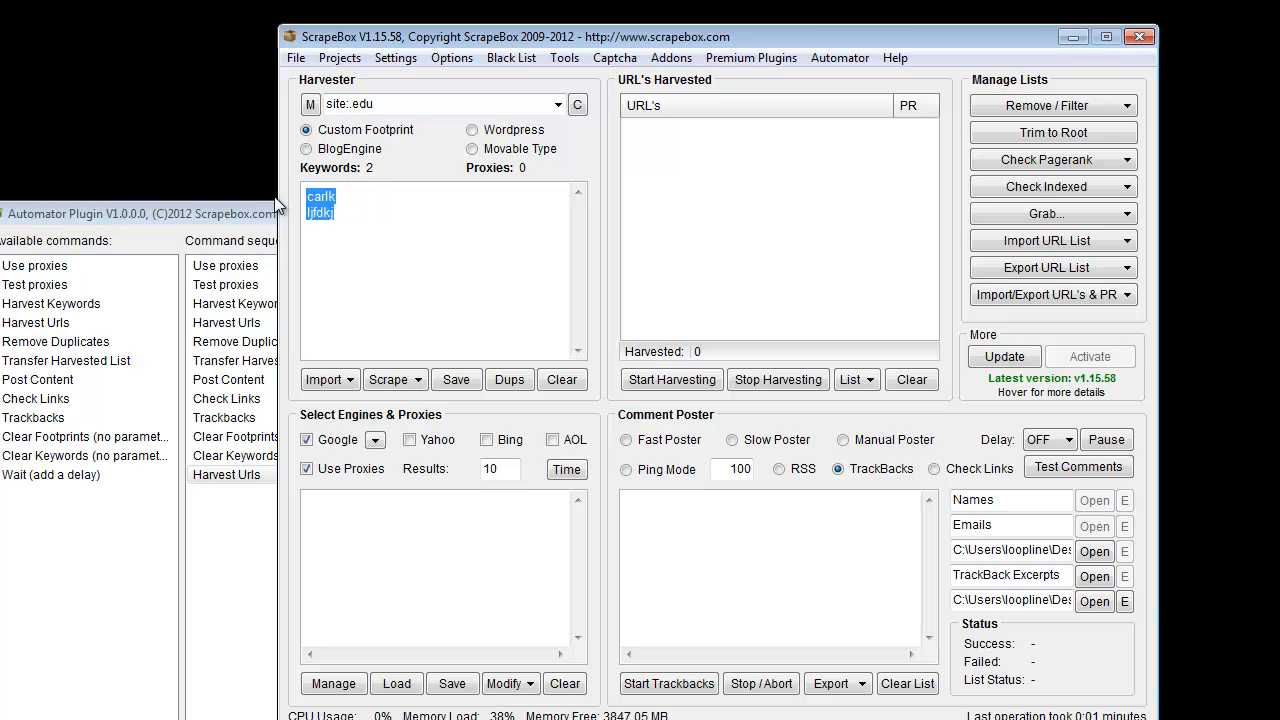
type("car")
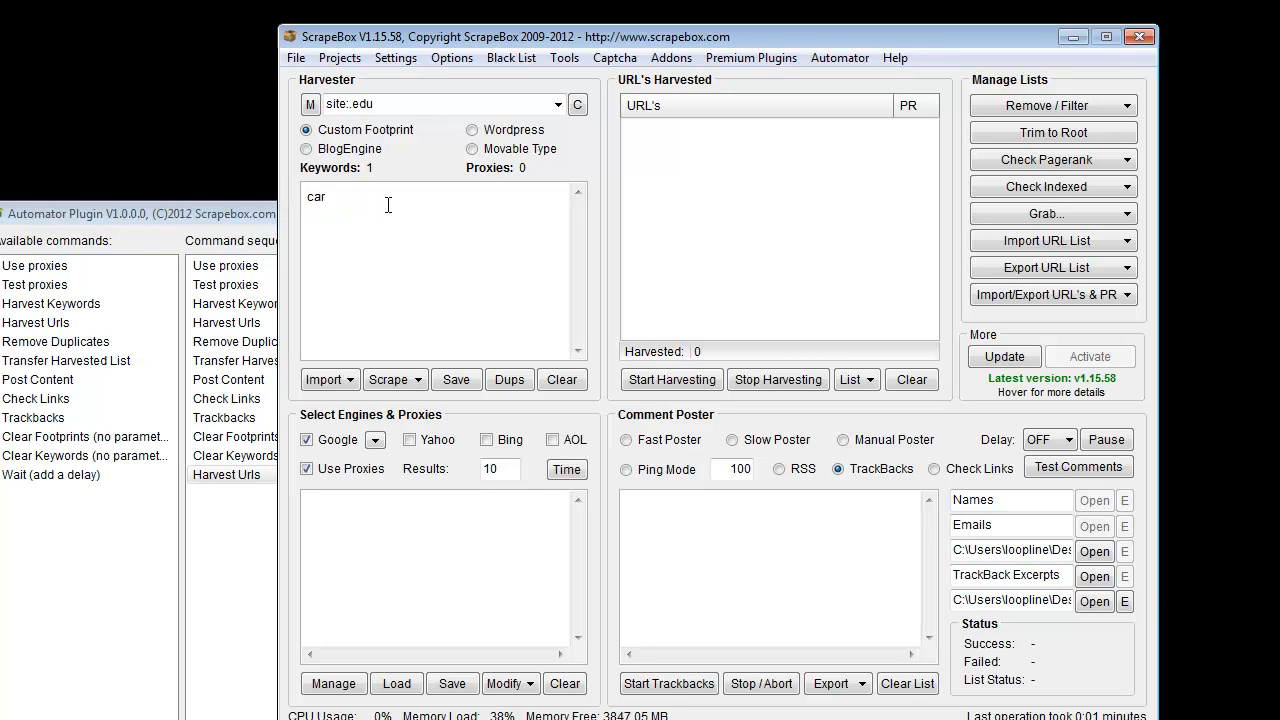
Compare the last Harvest Urls command's blank footprint and car keyword with the main Harvester's footprint and keyword fields
left_click(234, 571)
left_click(244, 477)
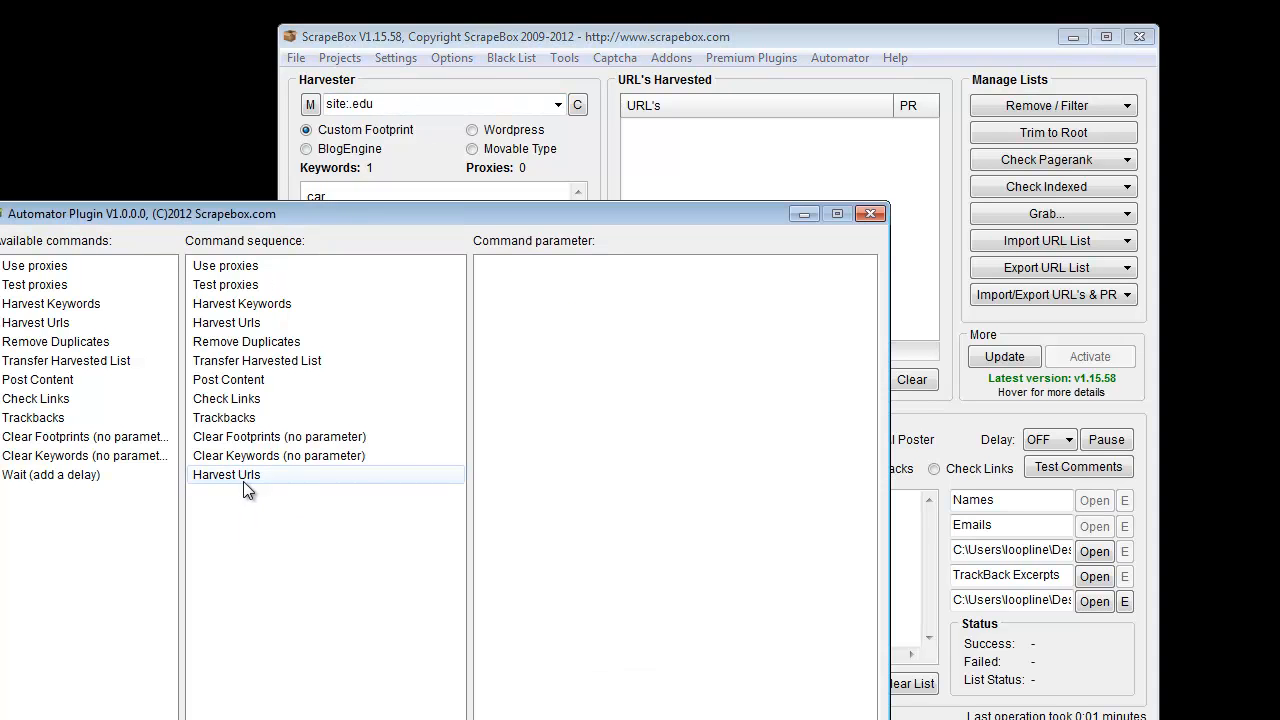
left_click(575, 398)
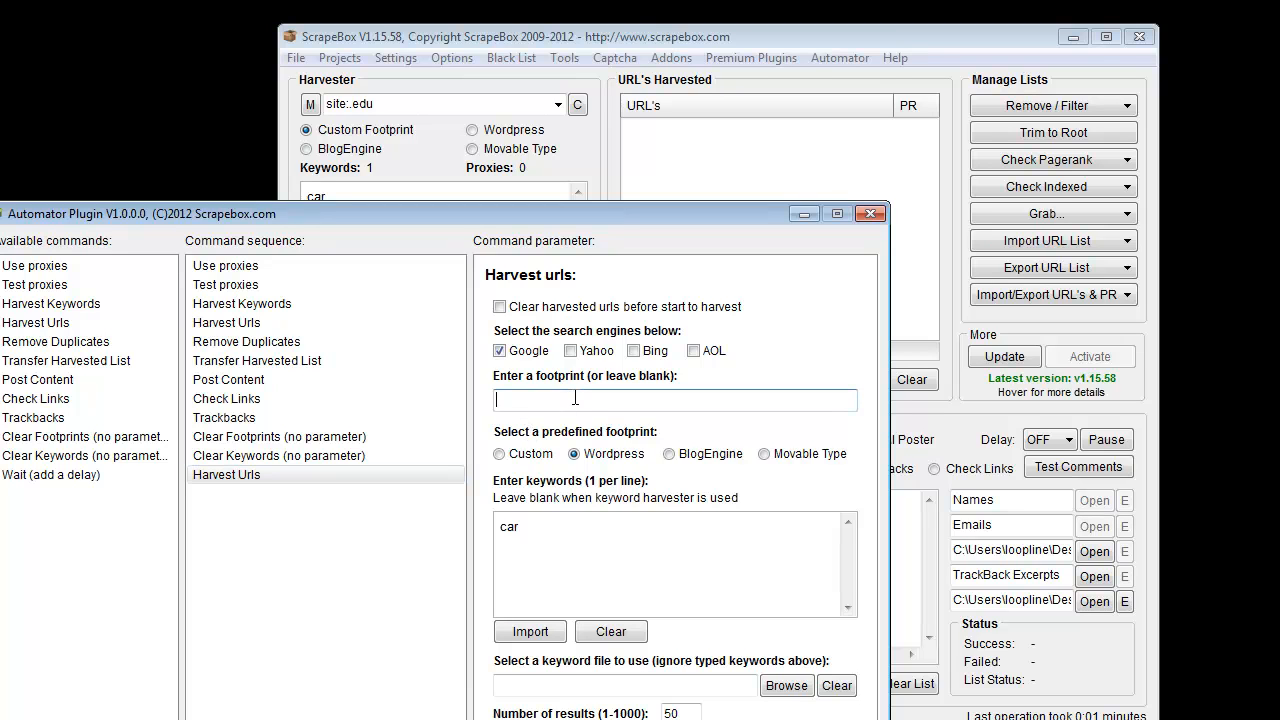
left_click_drag(578, 540, 431, 530)
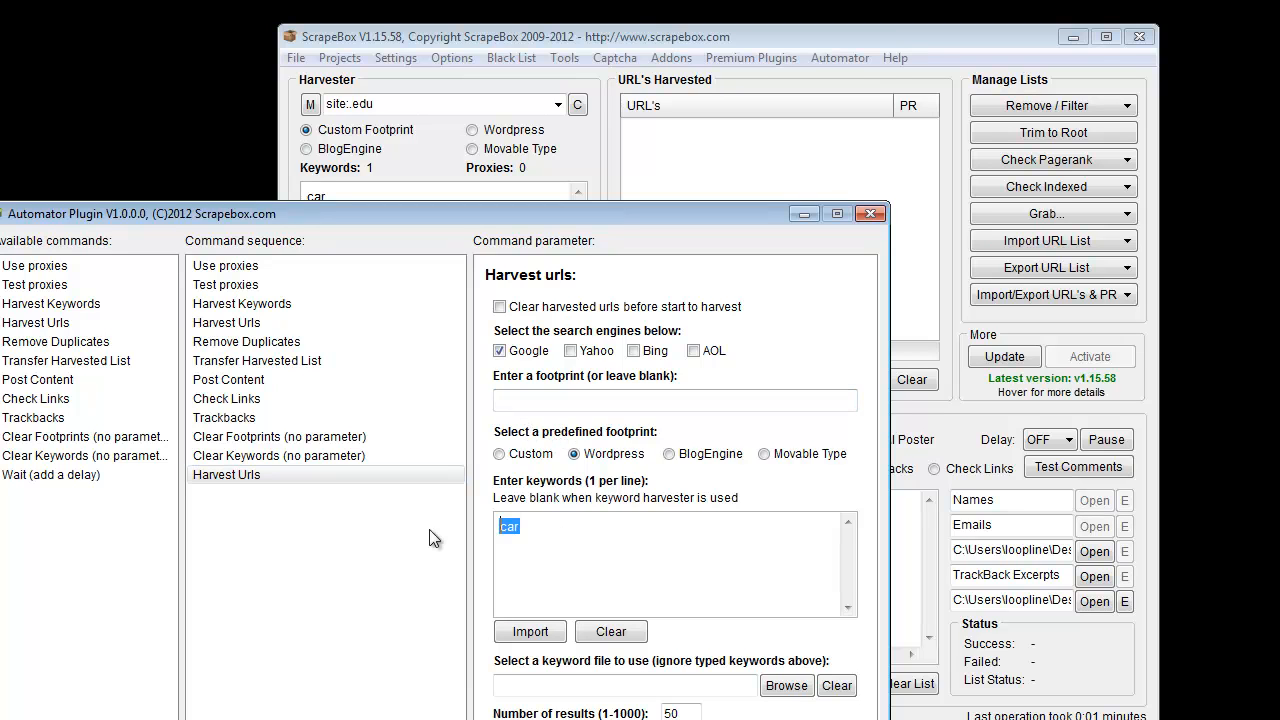
left_click(560, 179)
left_click(453, 249)
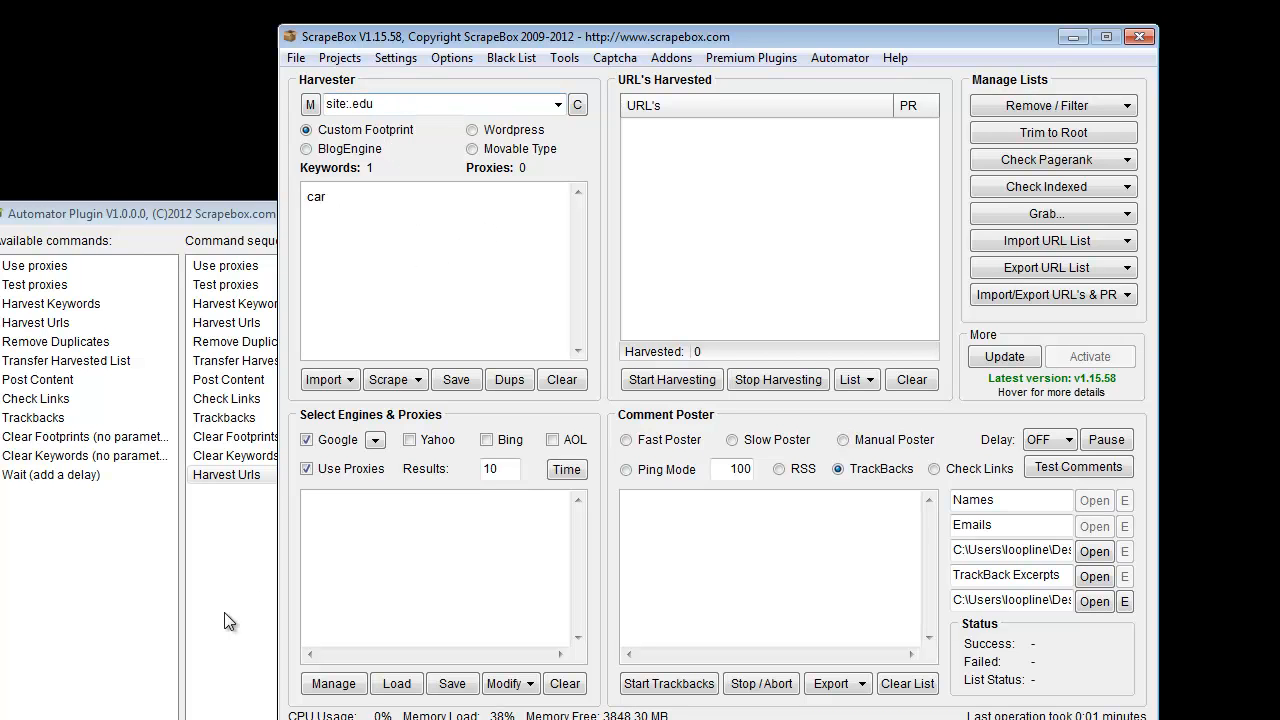
left_click(395, 105)
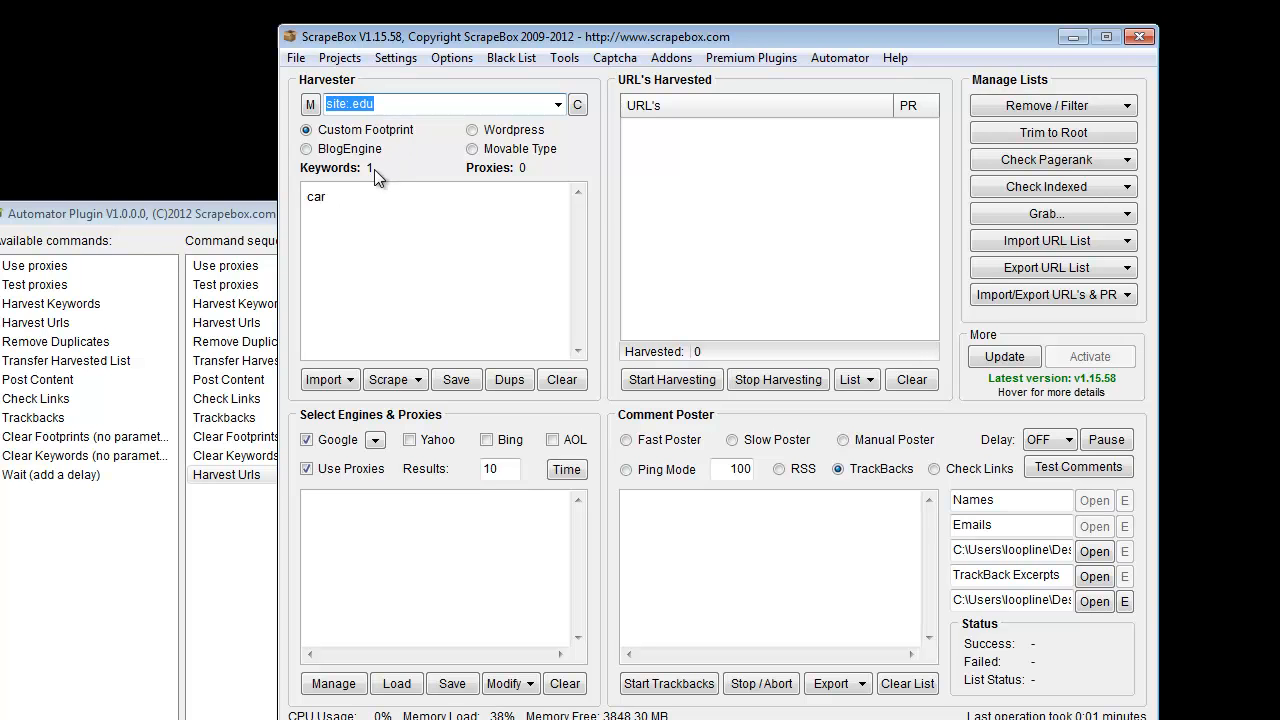
Review the Clear Footprints and Clear Keywords commands in the sequence against the main Harvester's footprint and keyword fields
left_click(258, 447)
left_click(814, 136)
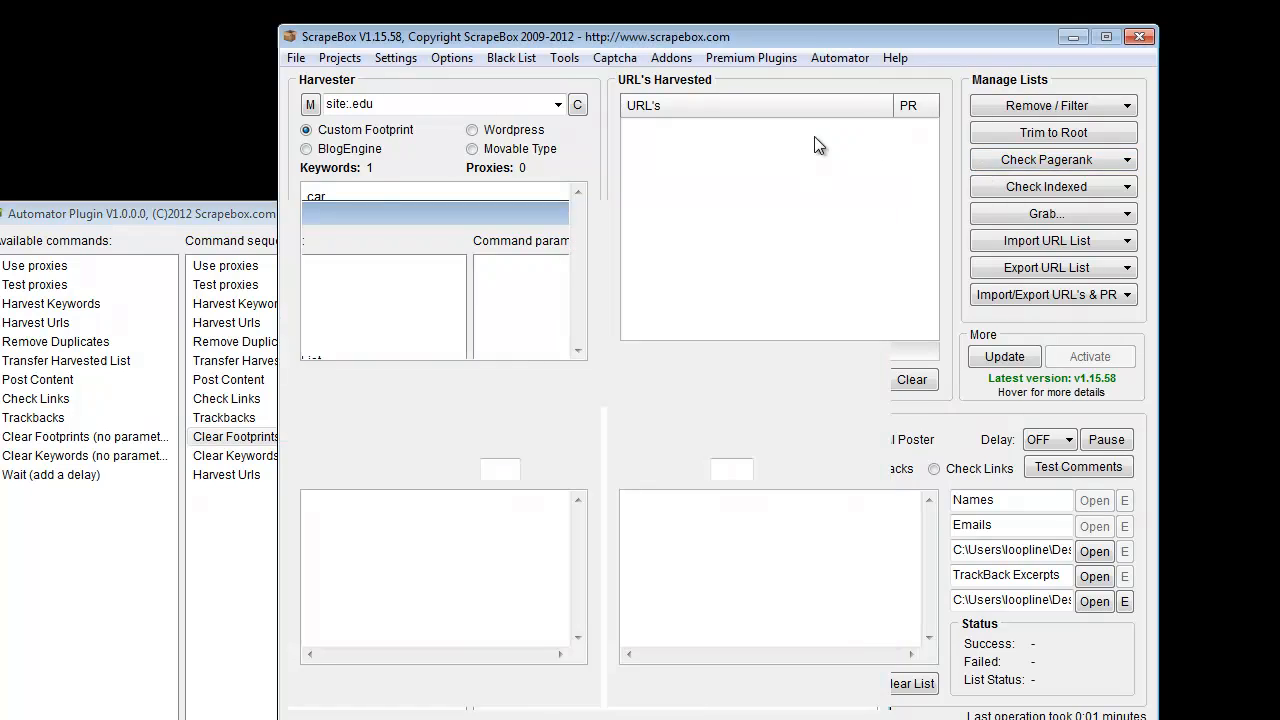
left_click(442, 264)
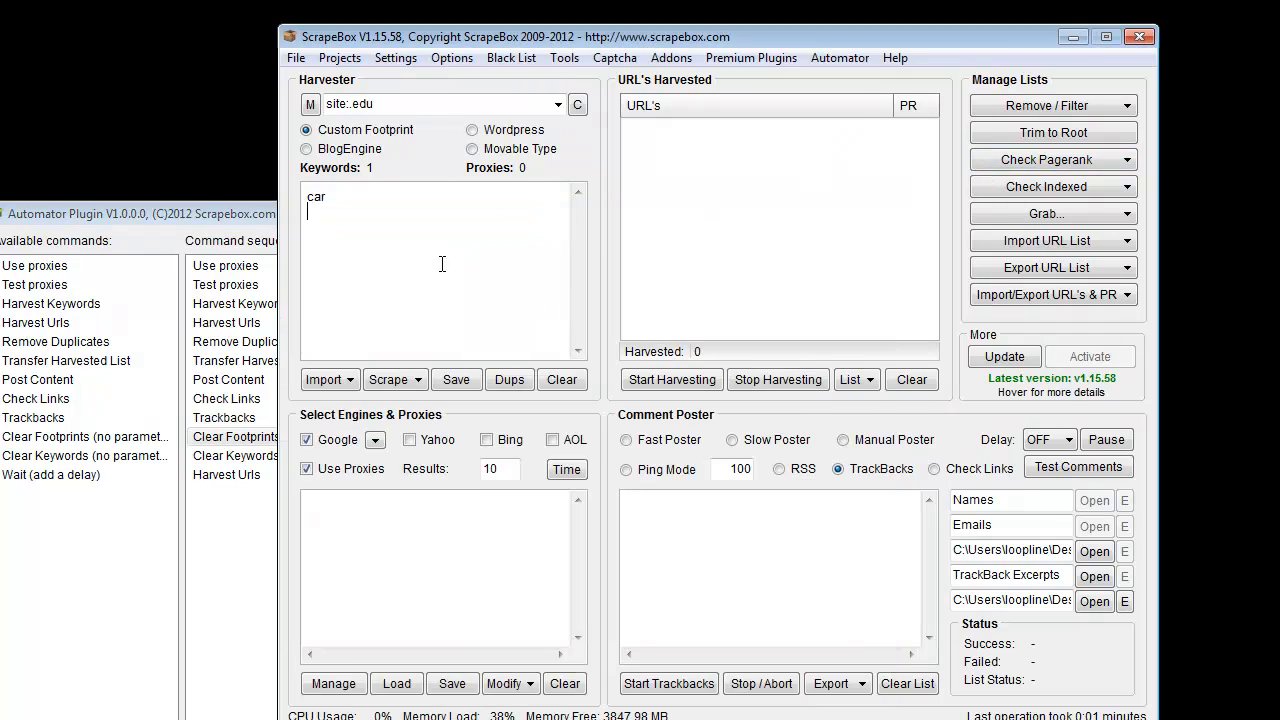
left_click(247, 460)
left_click(461, 187)
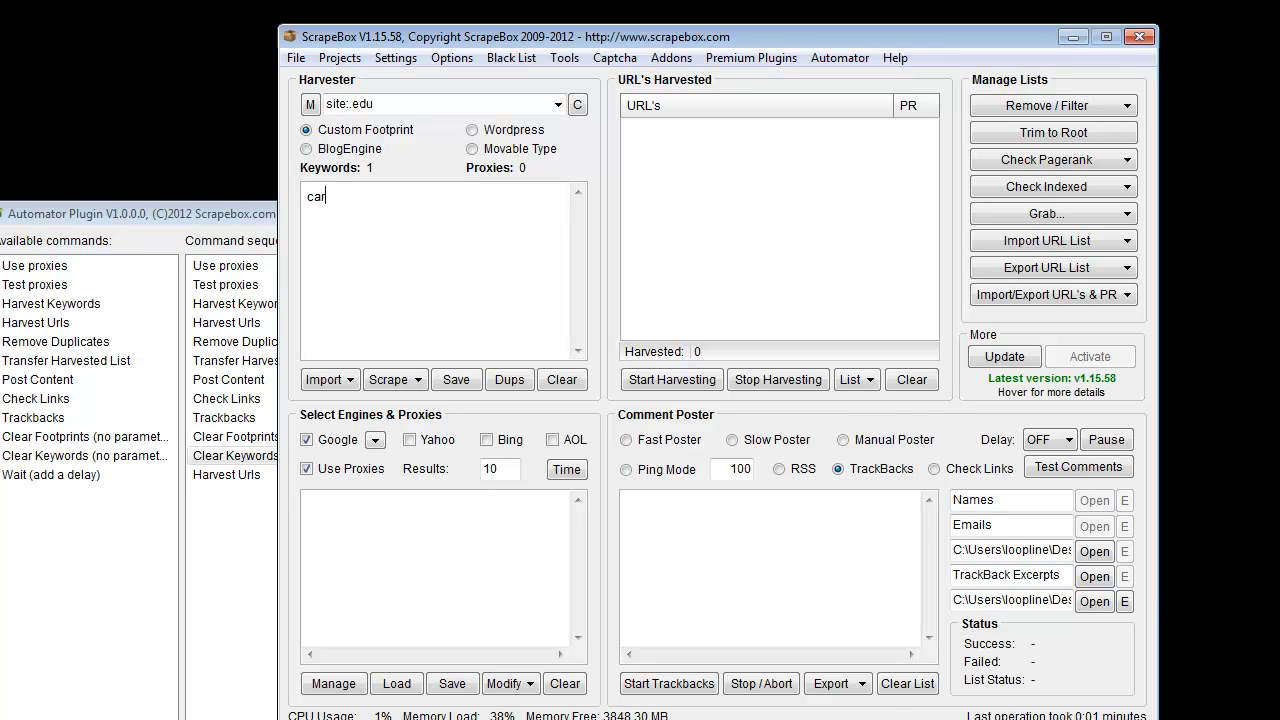
Replace the keyword of the last Harvest Urls command with boat
key("alt+Tab")
left_click(262, 473)
double_click(569, 534)
type("boat")
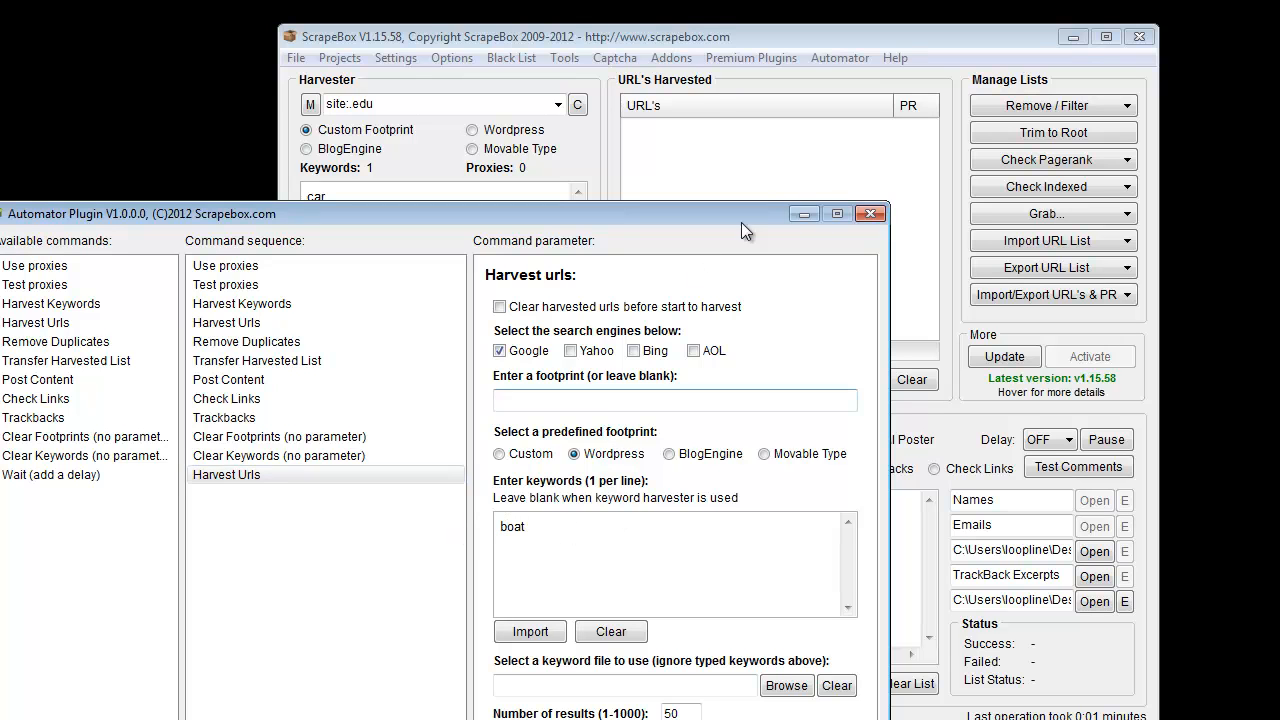
Compare the last Harvest Urls command's boat keyword with the keyword list in the main Harvester
left_click(795, 141)
left_click_drag(243, 211, 379, 109)
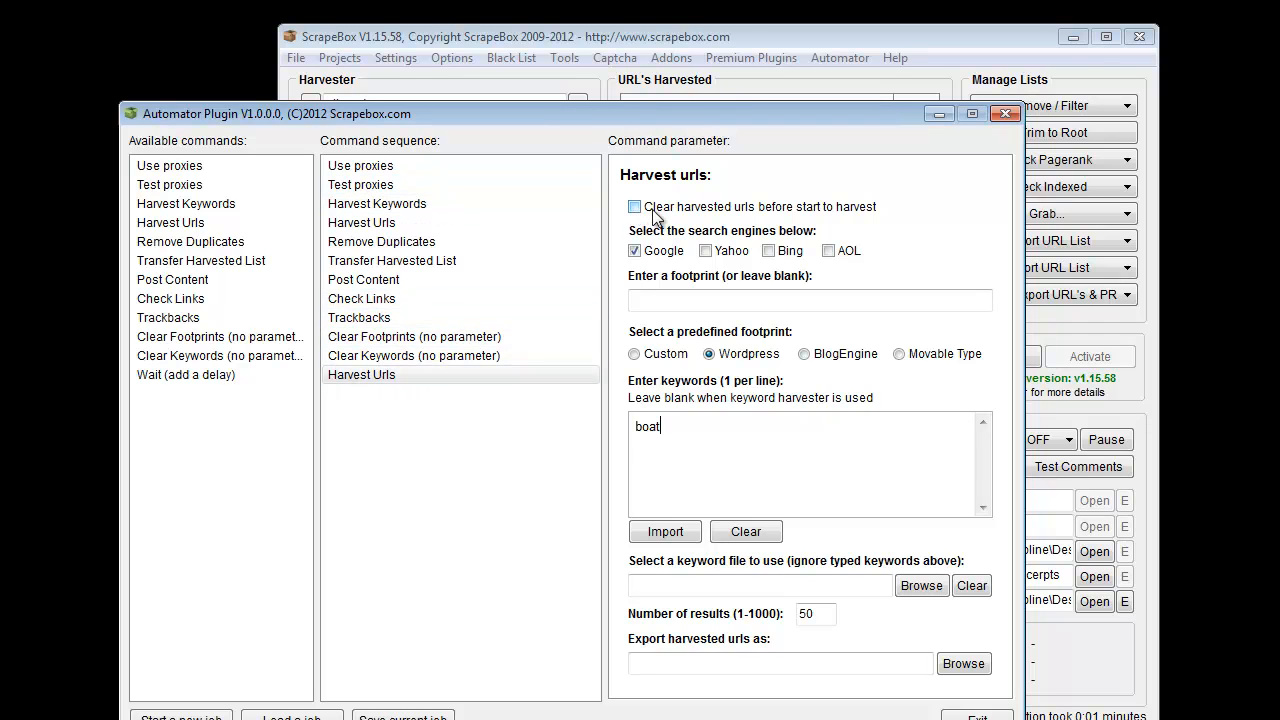
left_click(908, 44)
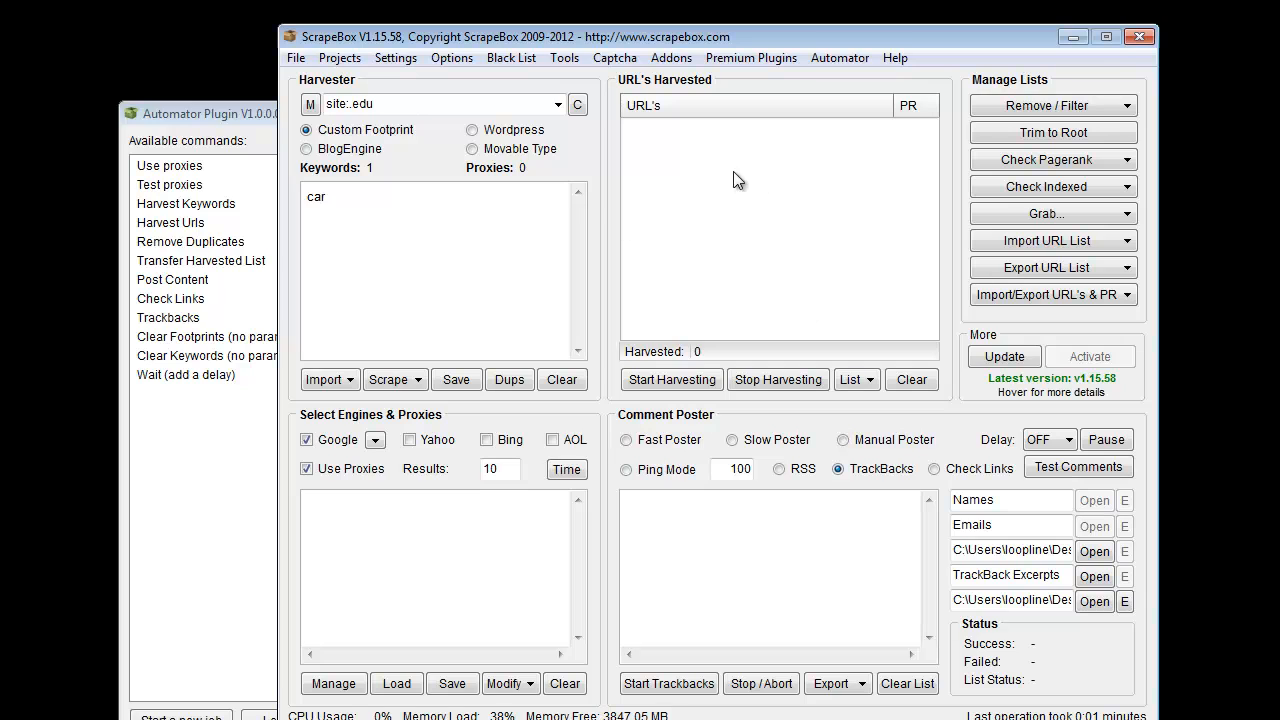
double_click(365, 199)
left_click(242, 529)
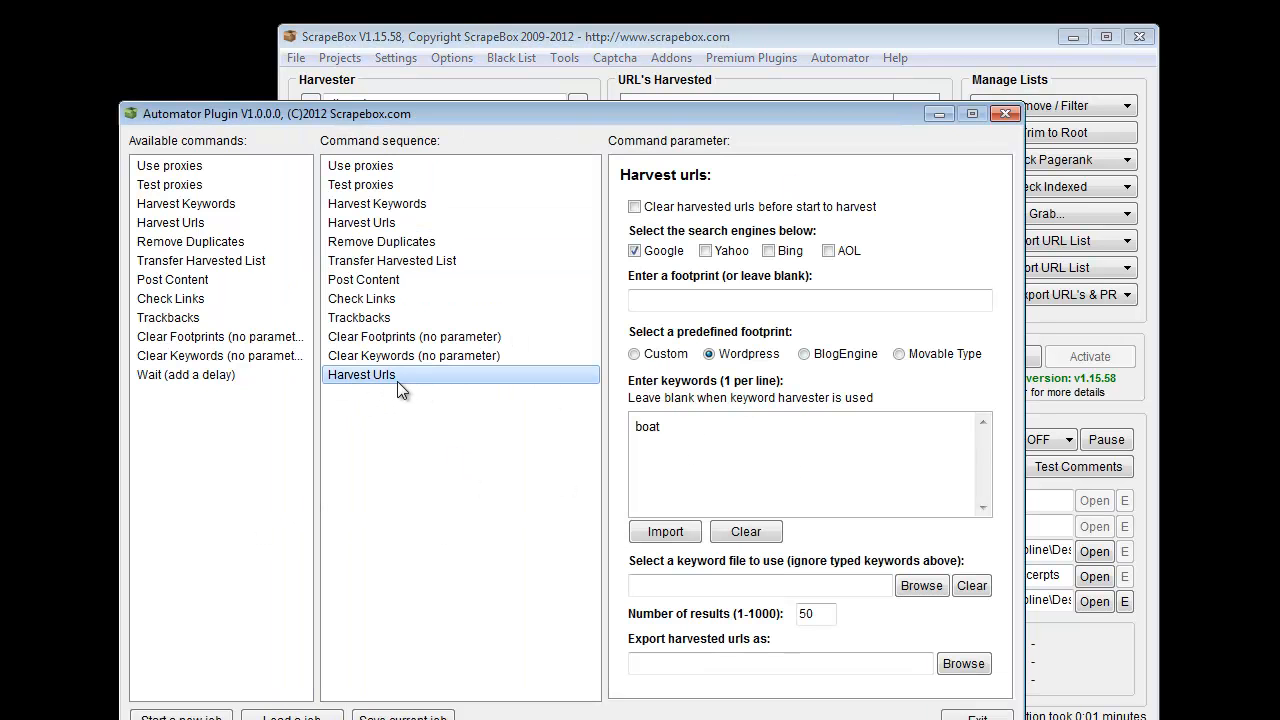
Replace the main Harvester's keyword with boat and compare it with the last Harvest Urls command's settings
left_click(922, 35)
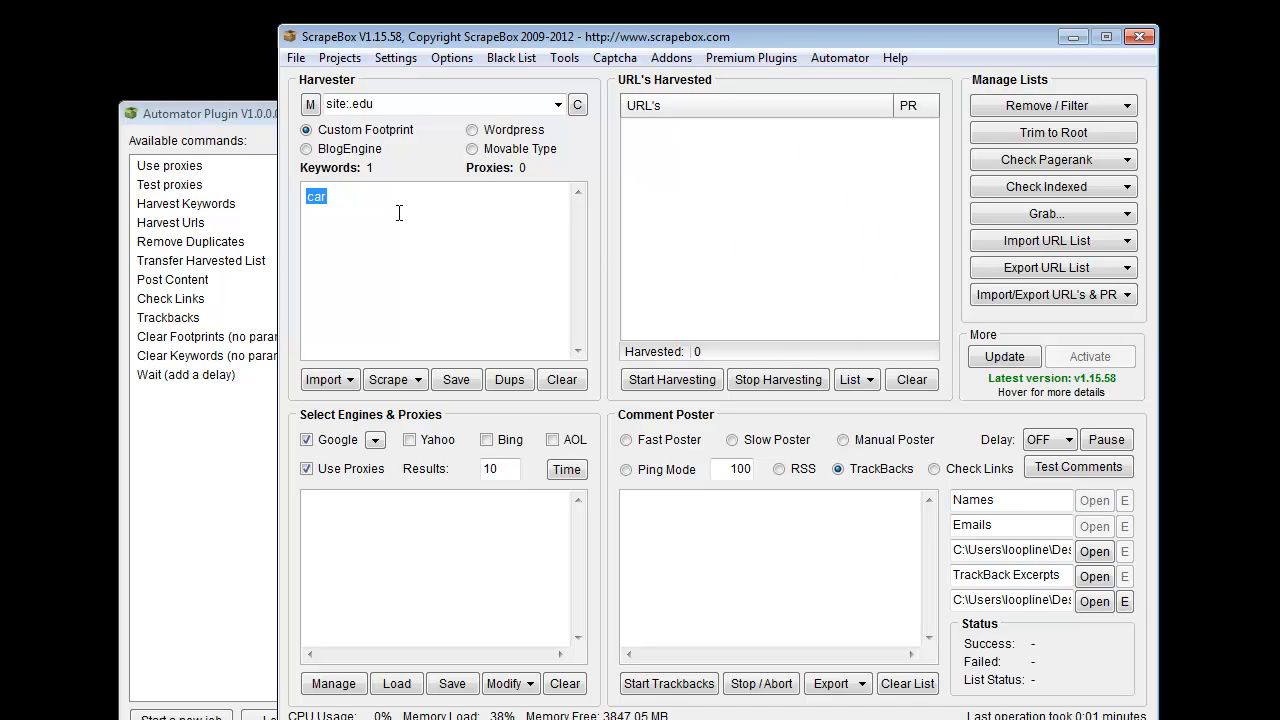
left_click(405, 214)
key("ctrl+a")
type("boat")
left_click(198, 466)
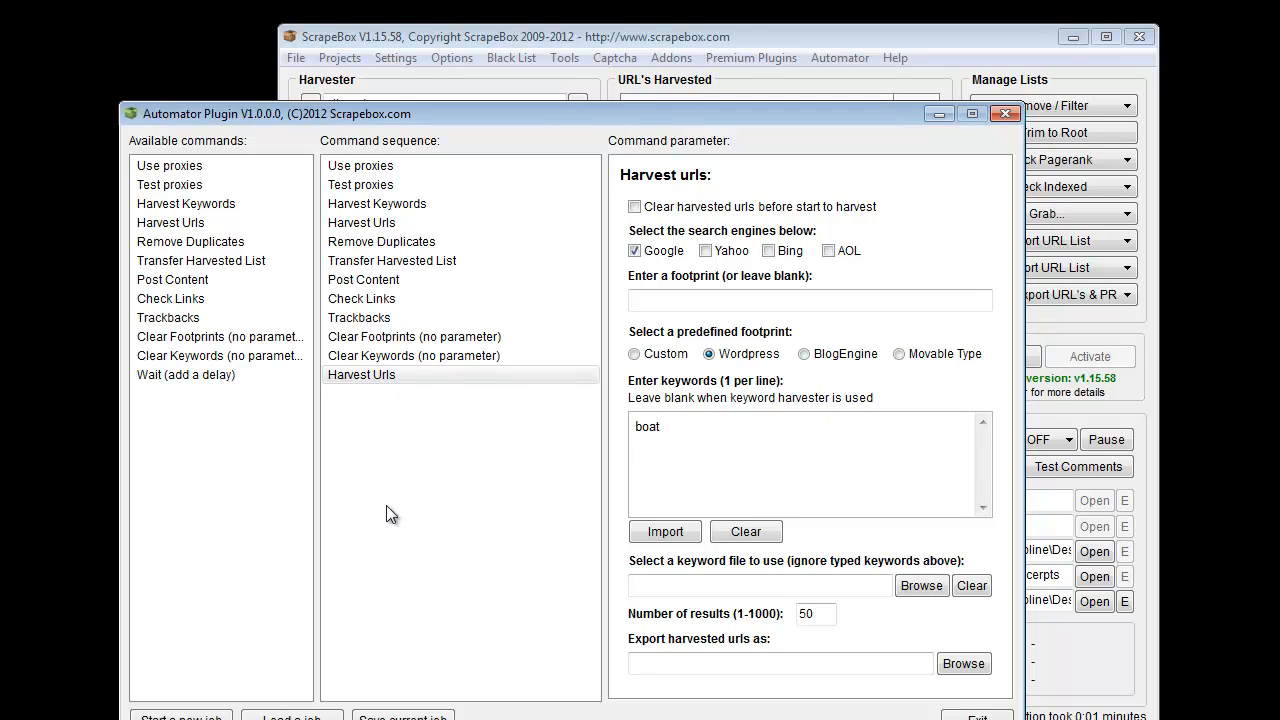
left_click(817, 85)
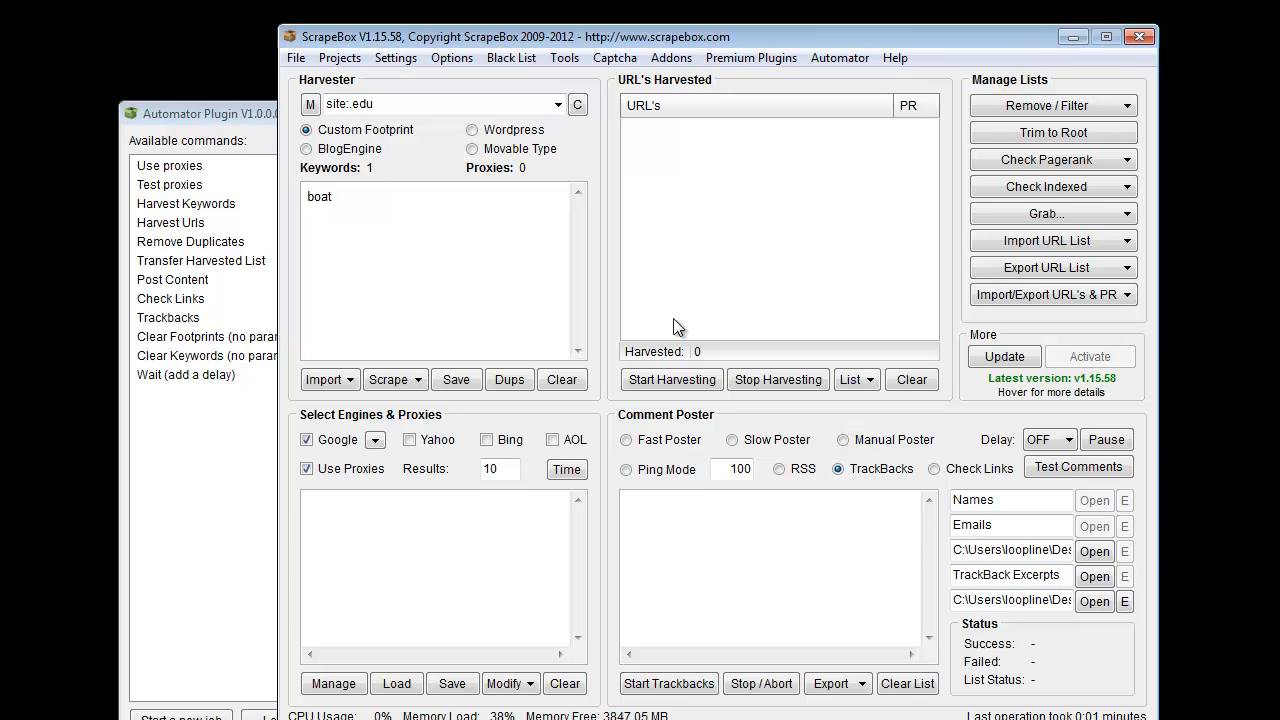
Add a Wait command to the end of the sequence, review its preset delays, and set its delay to 999999 seconds
left_click(232, 458)
left_click_drag(546, 117, 572, 55)
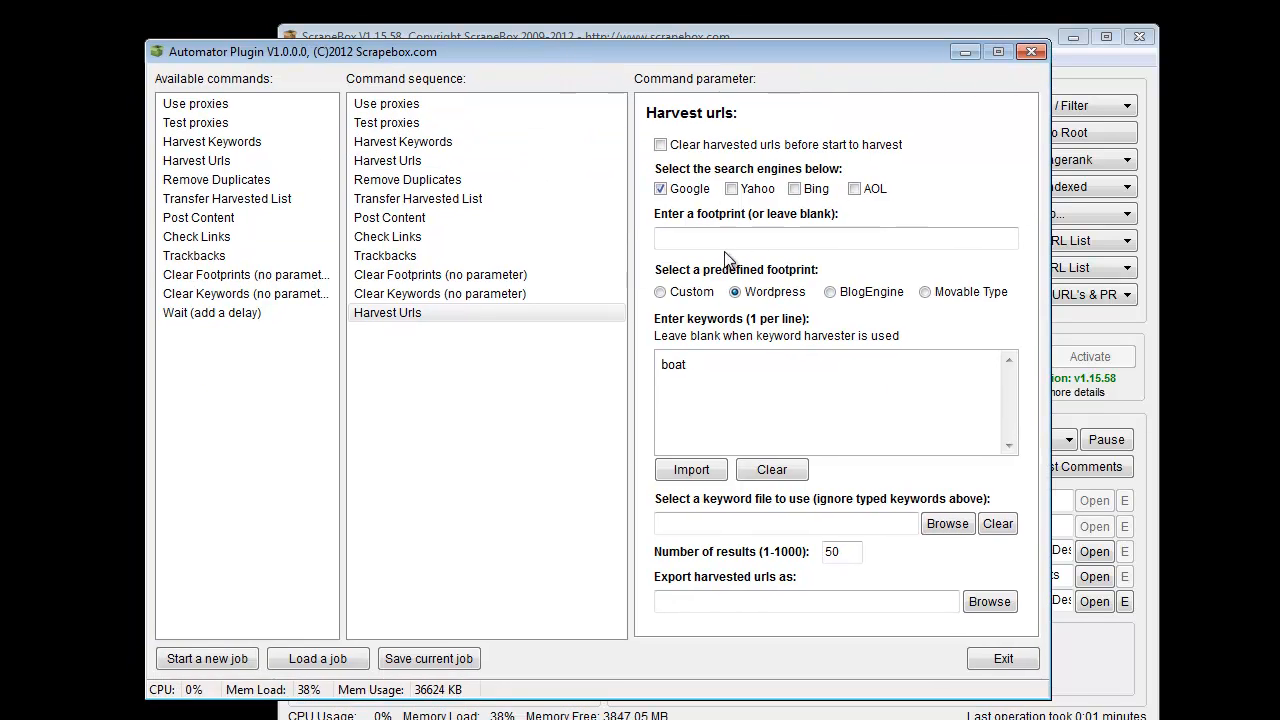
double_click(215, 313)
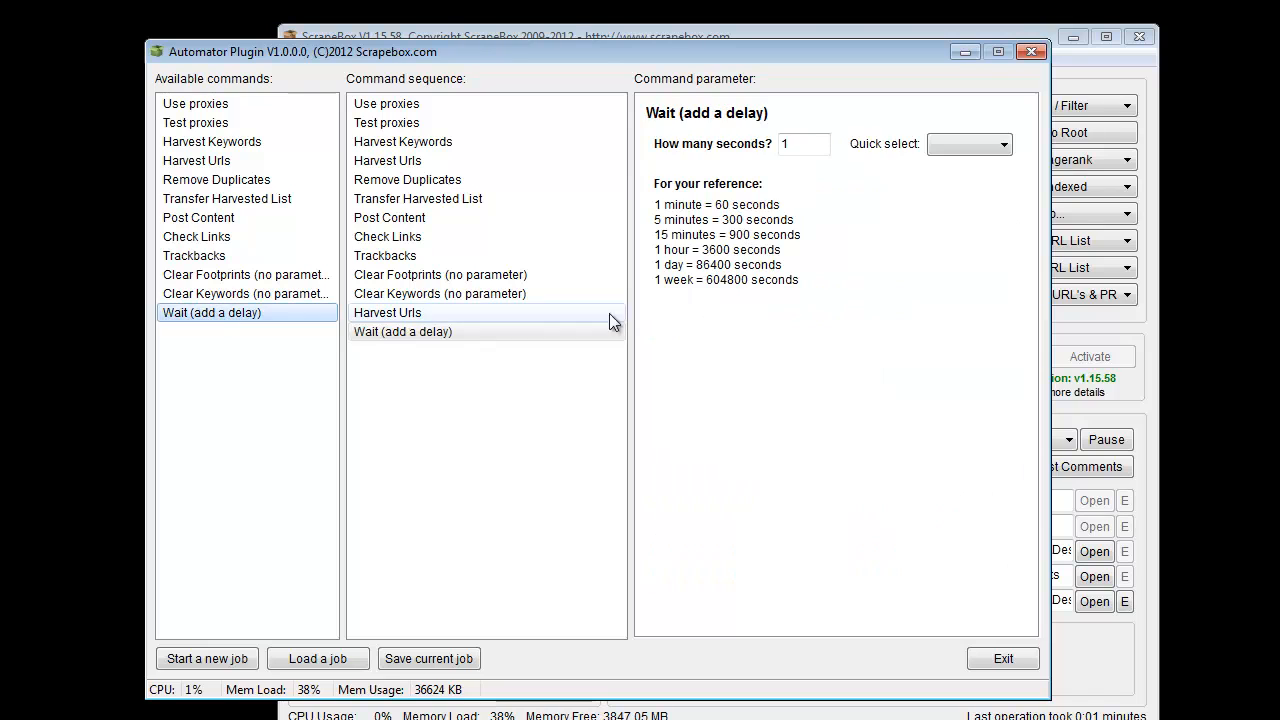
left_click(975, 148)
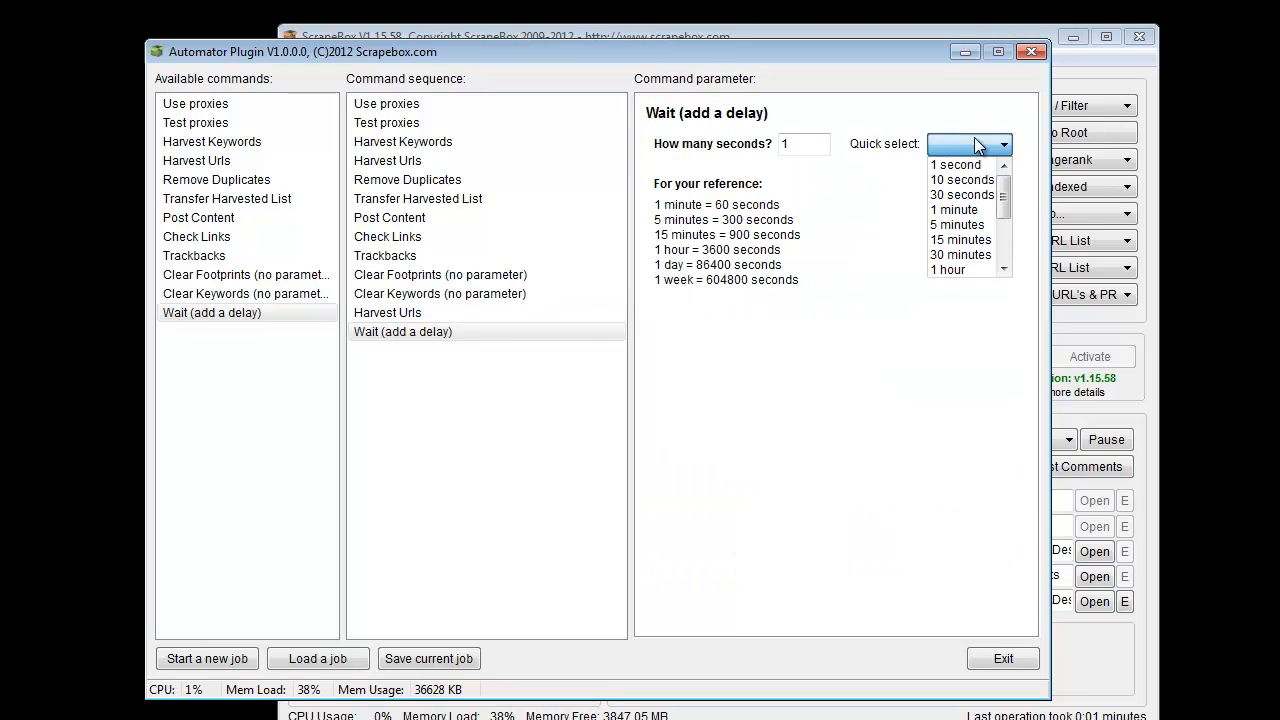
left_click_drag(1004, 195, 1007, 250)
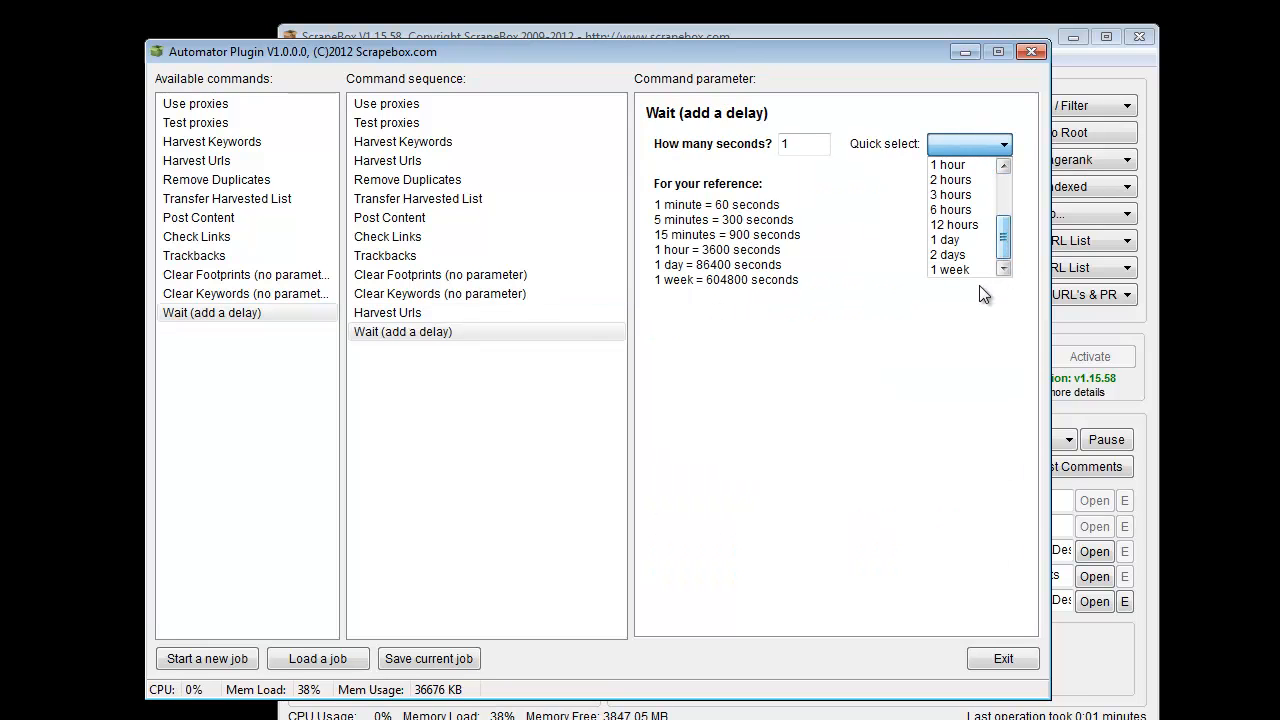
left_click(815, 147)
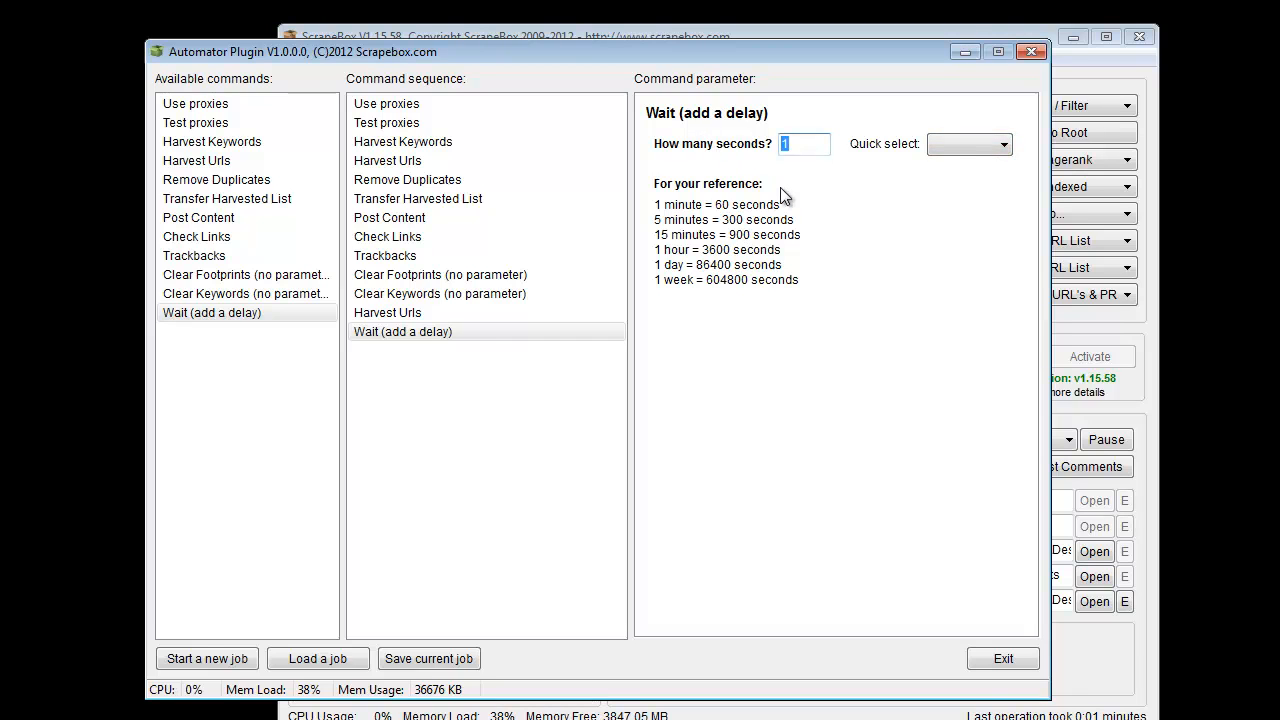
type("999999")
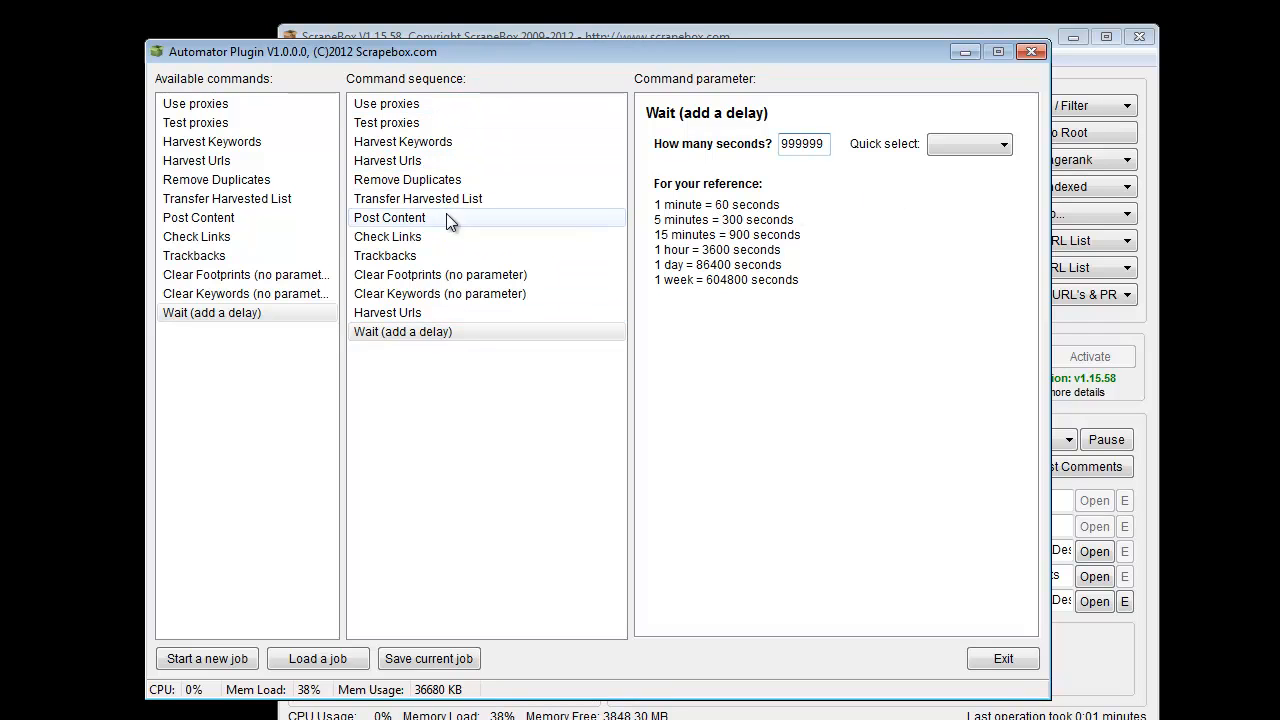
Start a new Automator job and add the Post Content command to its sequence
left_click(240, 655)
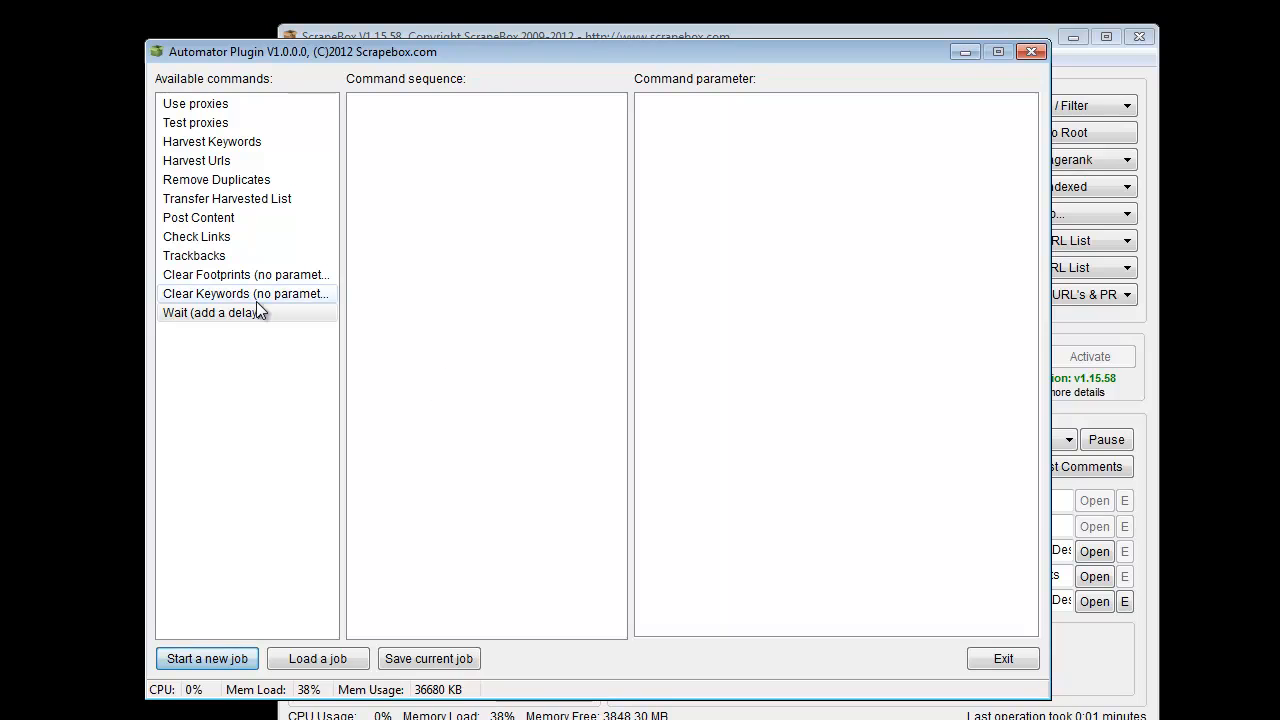
left_click(210, 220)
left_click_drag(210, 220, 620, 138)
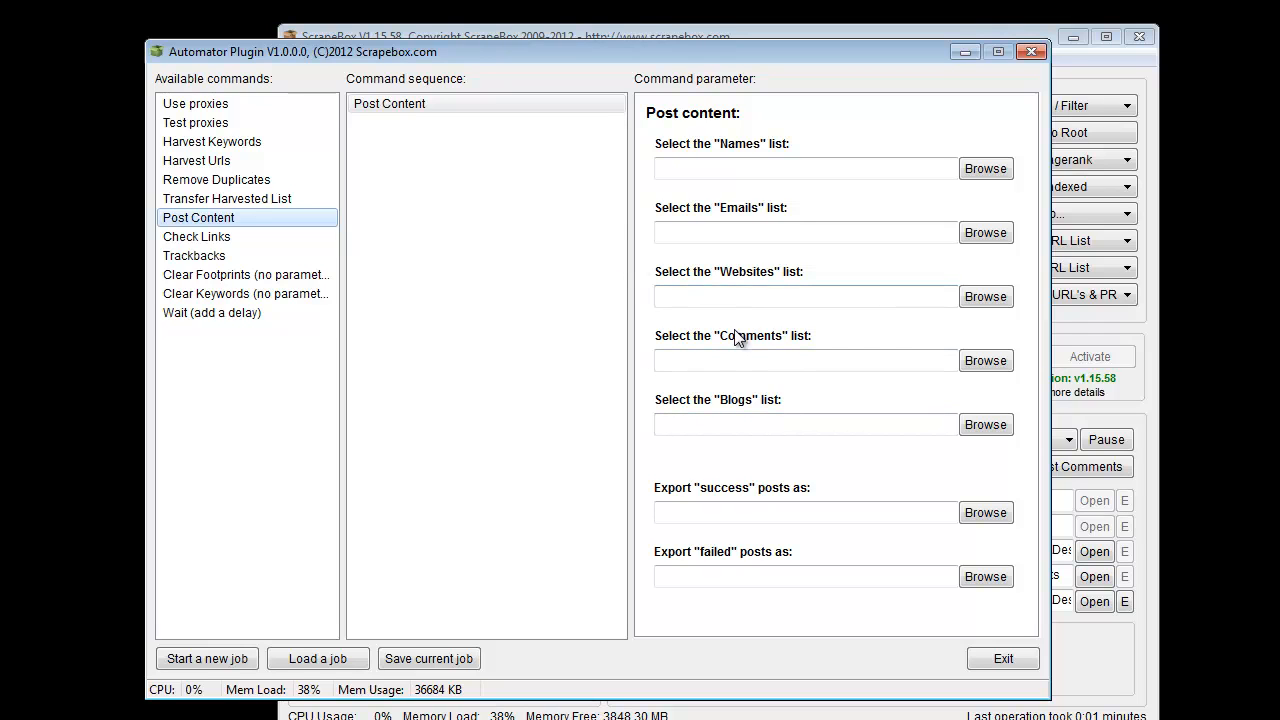
Add a Wait command after Post Content with the preset delay of 1 day
double_click(190, 317)
left_click(1003, 144)
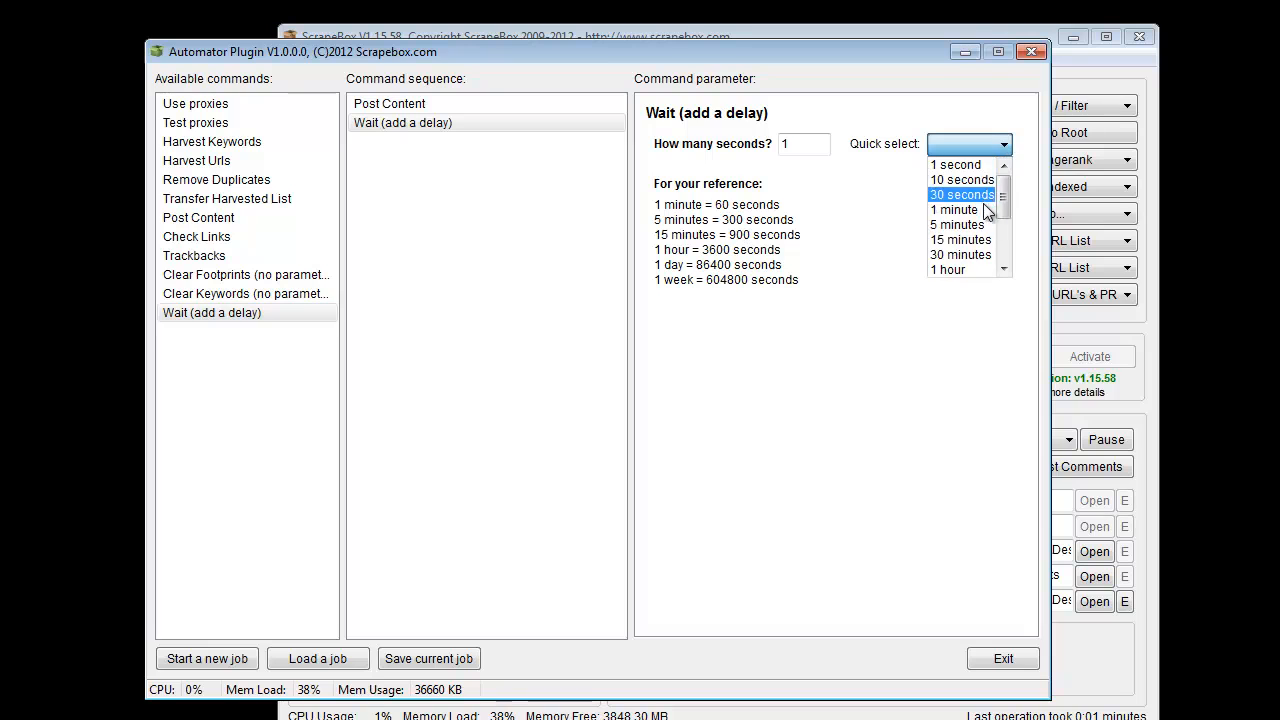
scroll(1000, 268, "down", 7)
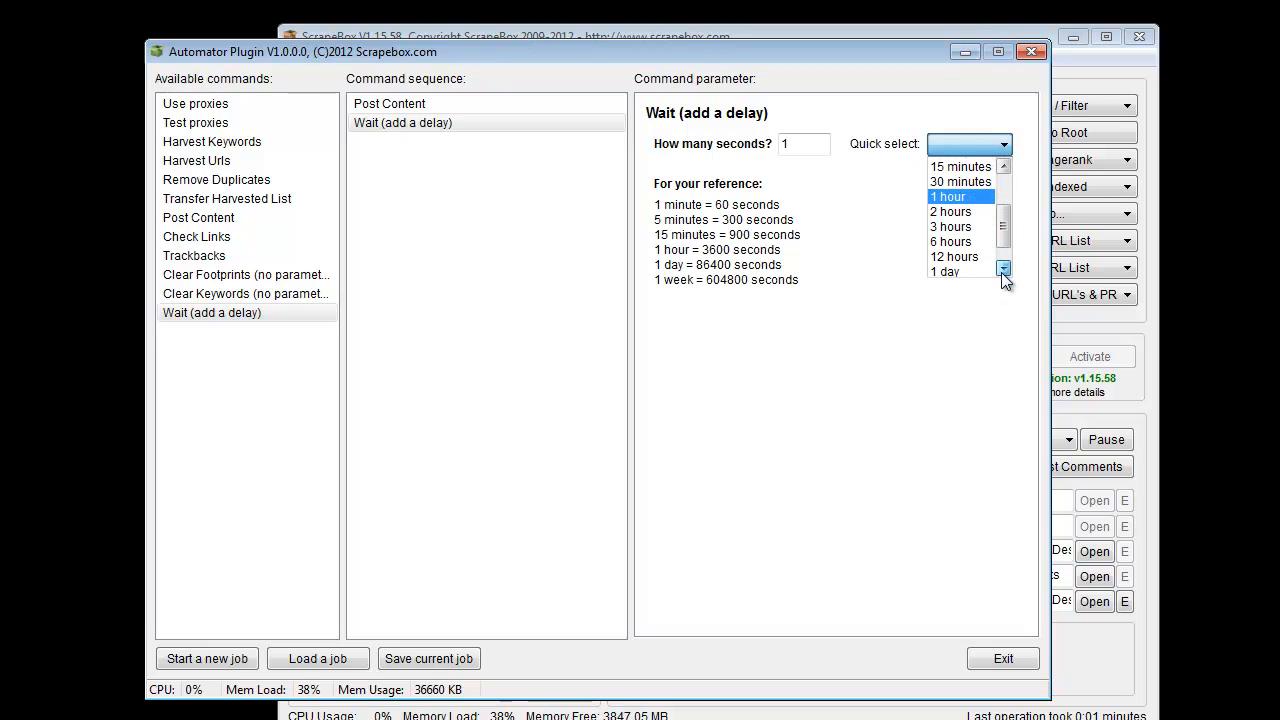
left_click(955, 240)
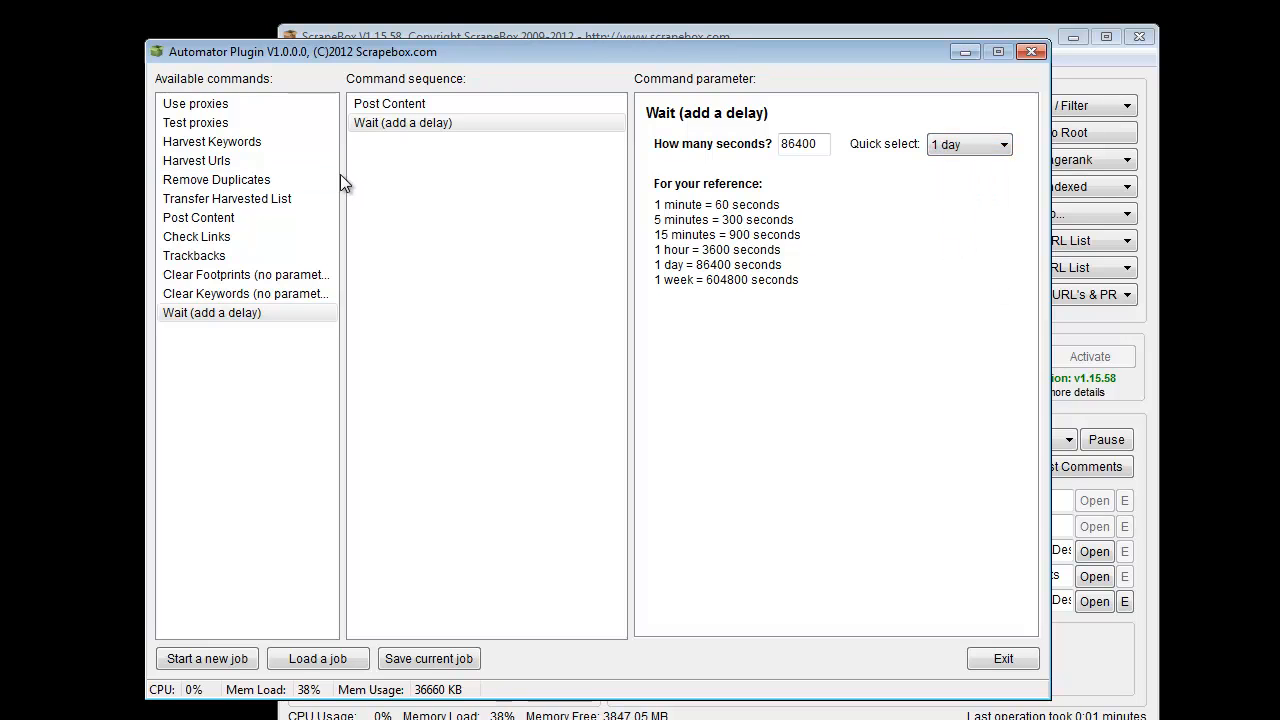
Add a second Post Content command followed by another Wait command to the sequence
double_click(203, 219)
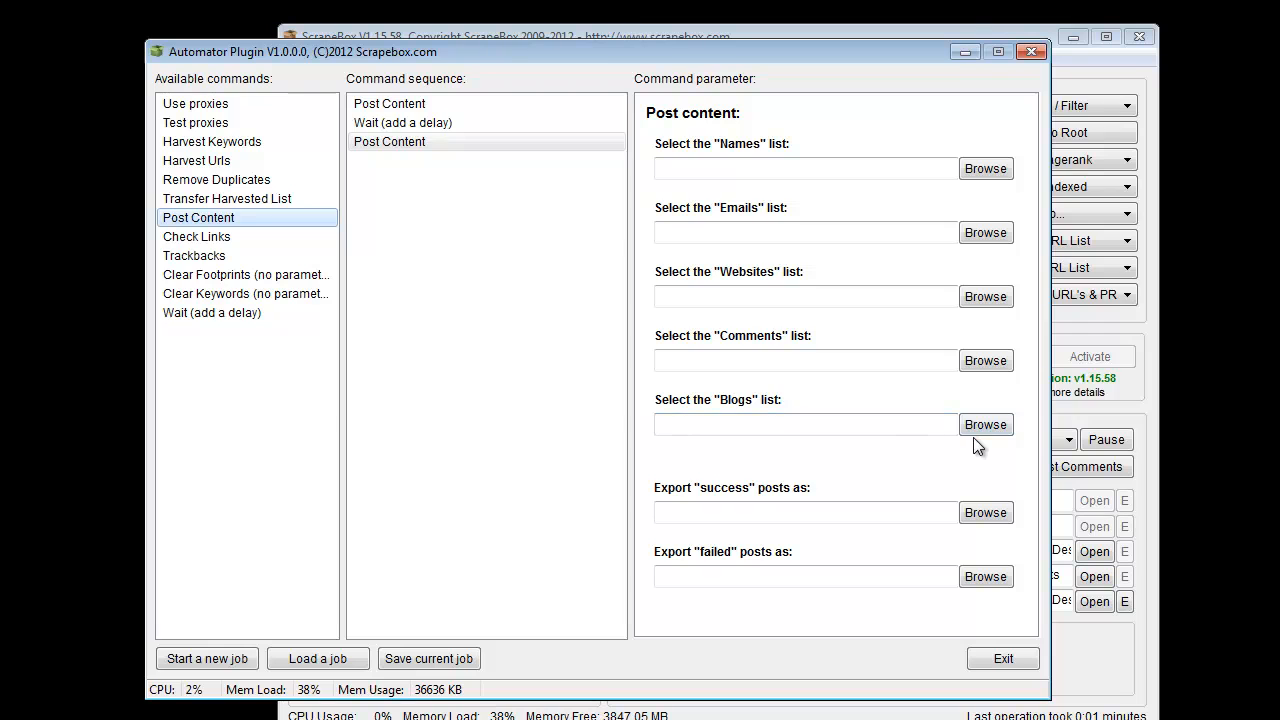
left_click(216, 314)
double_click(216, 317)
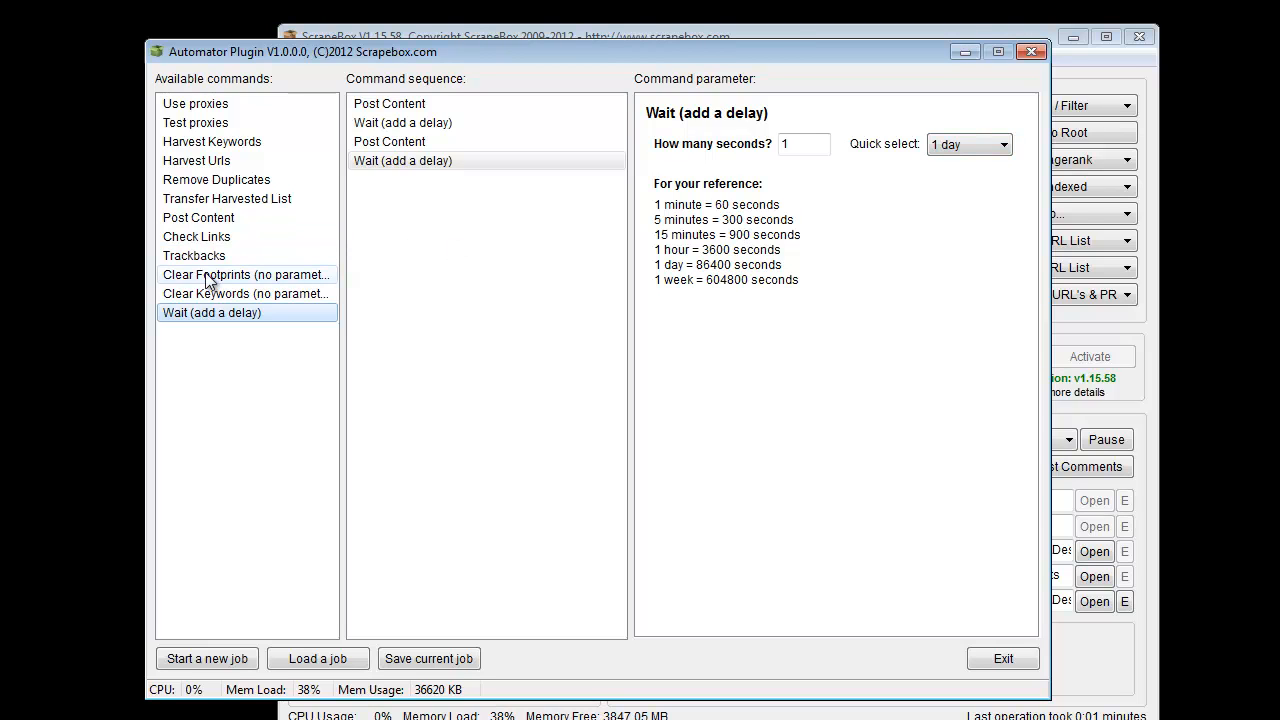
Add a Harvest Urls command to the sequence with 1000 results and ca entered in its keyword list
double_click(221, 165)
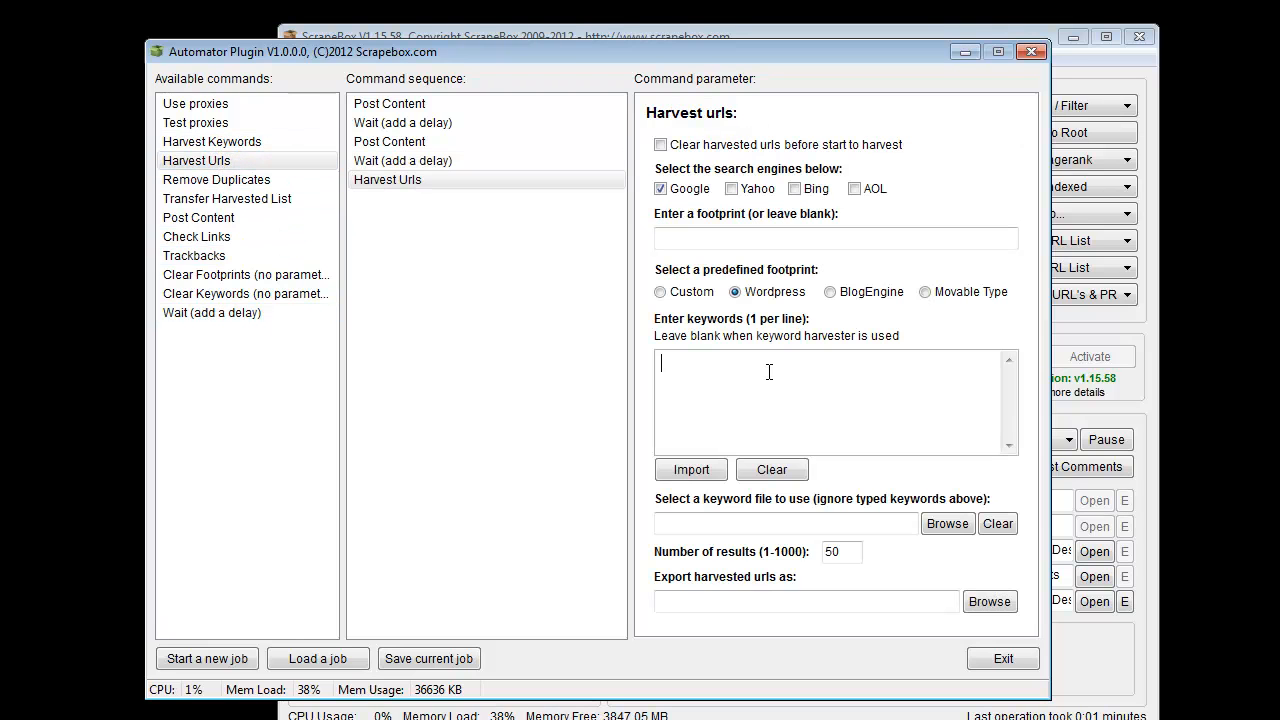
left_click(847, 556)
key("BackSpace")
key("BackSpace")
type("1000")
left_click(872, 403)
type("ca")
Add a third Post Content command and a third Wait command to the end of the sequence, and reposition the plugin window
double_click(212, 217)
double_click(214, 314)
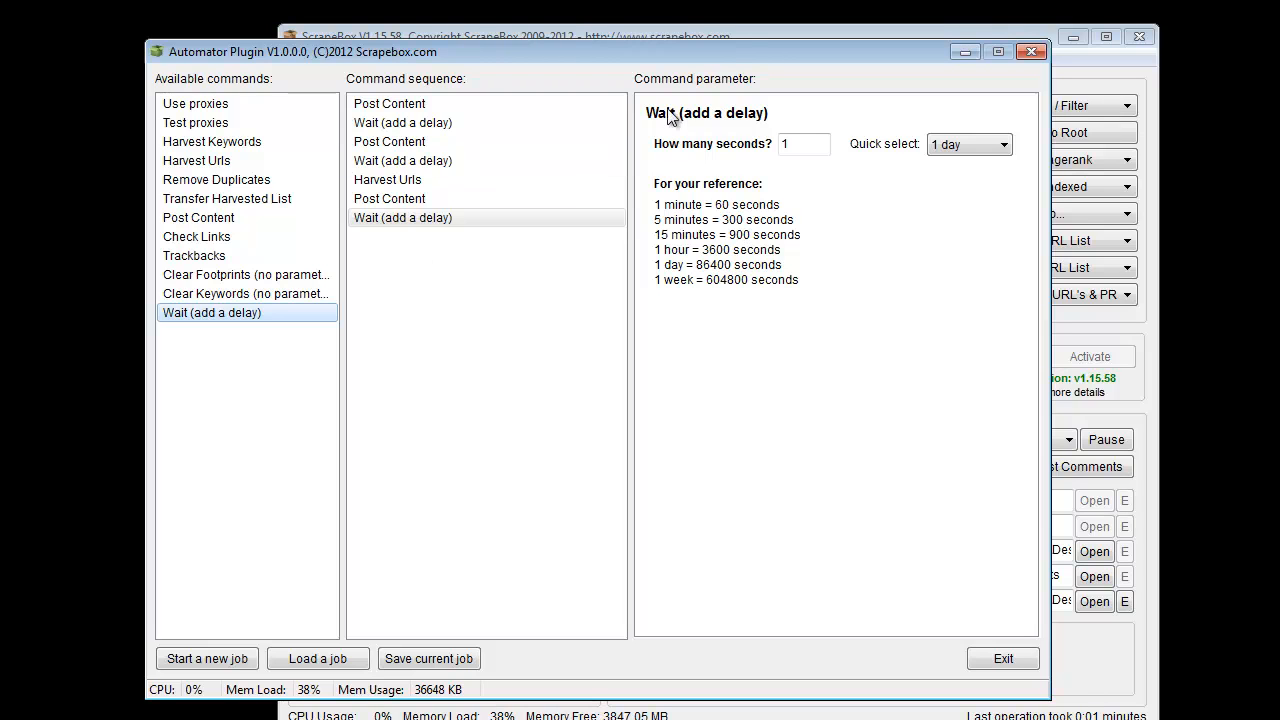
left_click_drag(751, 48, 745, 192)
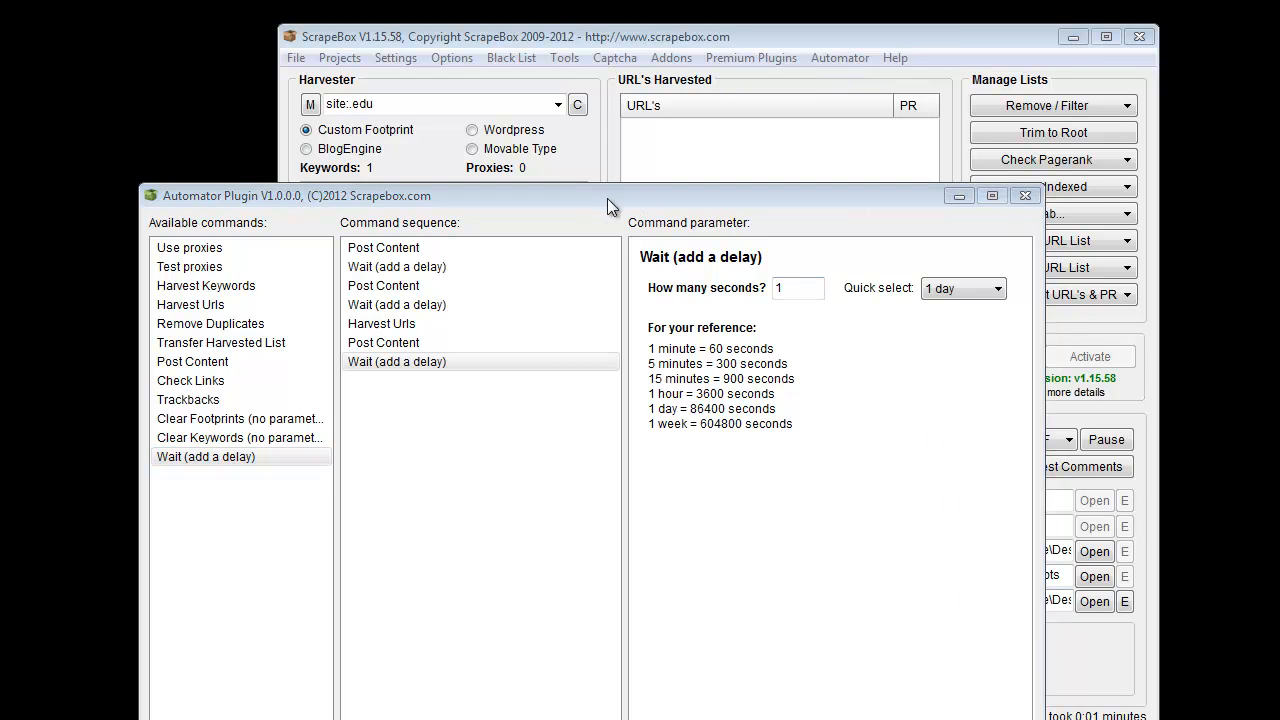
left_click_drag(582, 194, 636, 77)
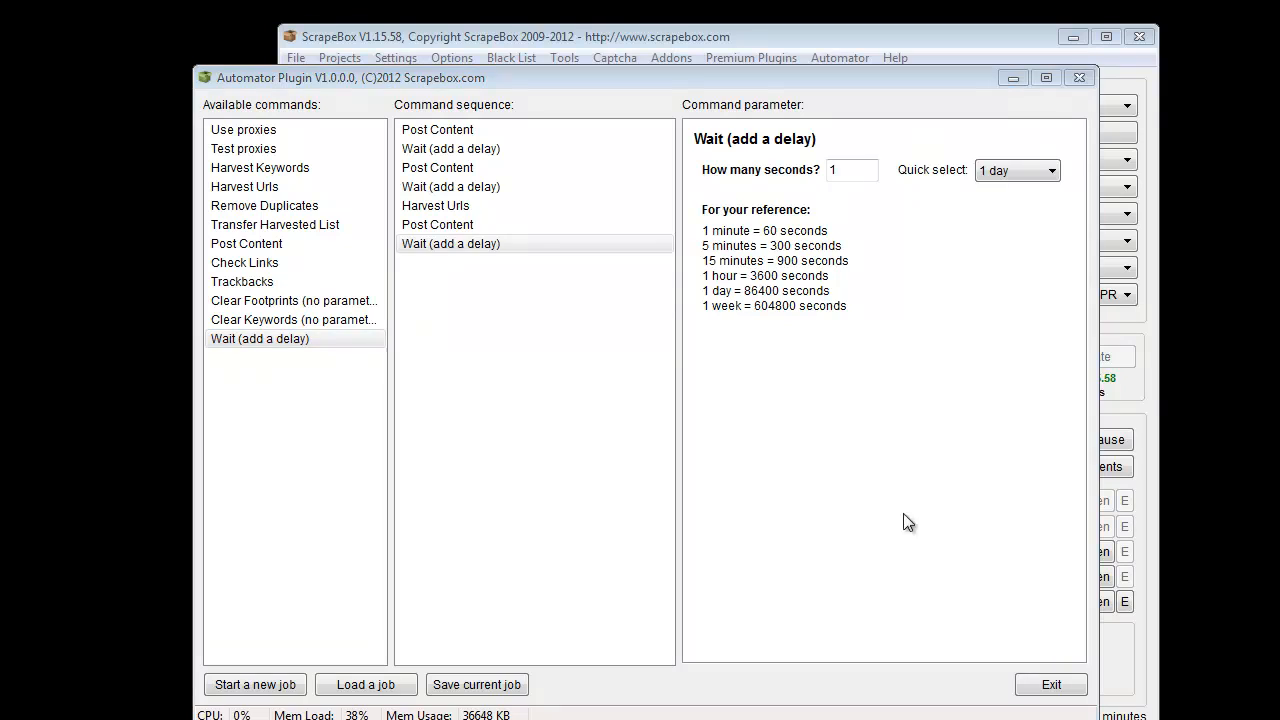
Move the last Wait command up one place in the sequence and back down to the end
left_click(438, 250)
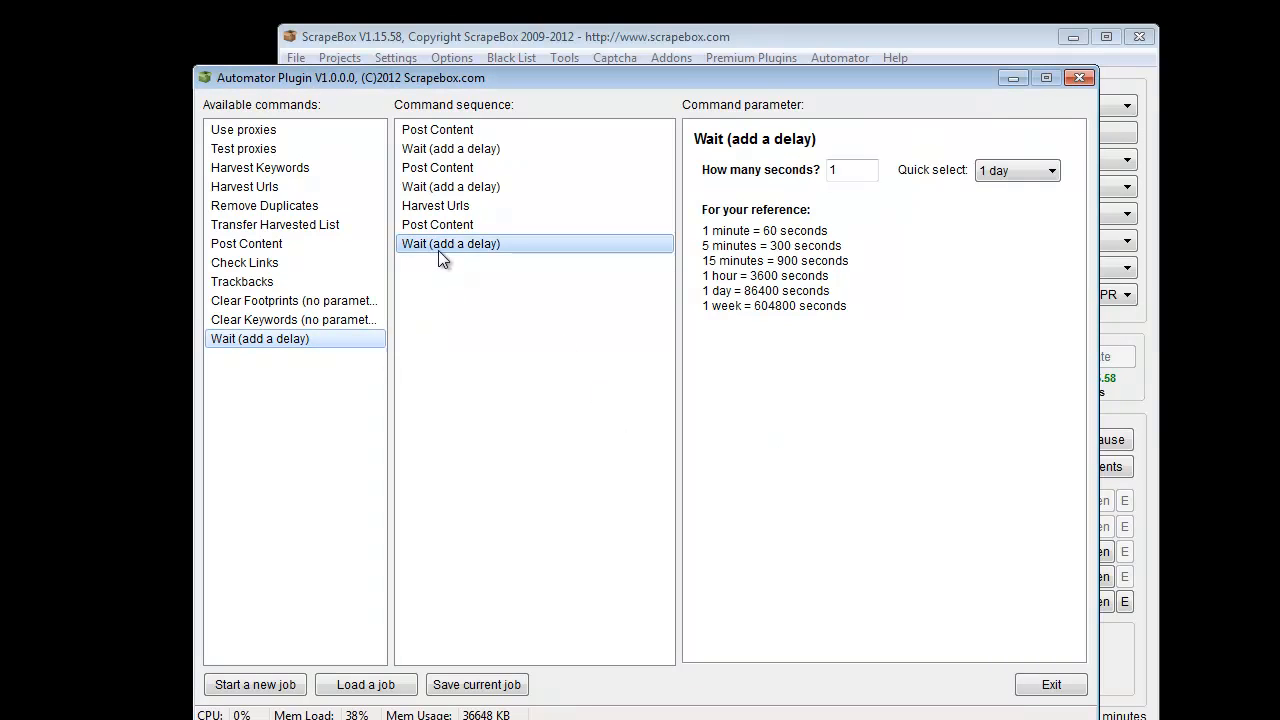
right_click(438, 250)
left_click(495, 317)
left_click(453, 226)
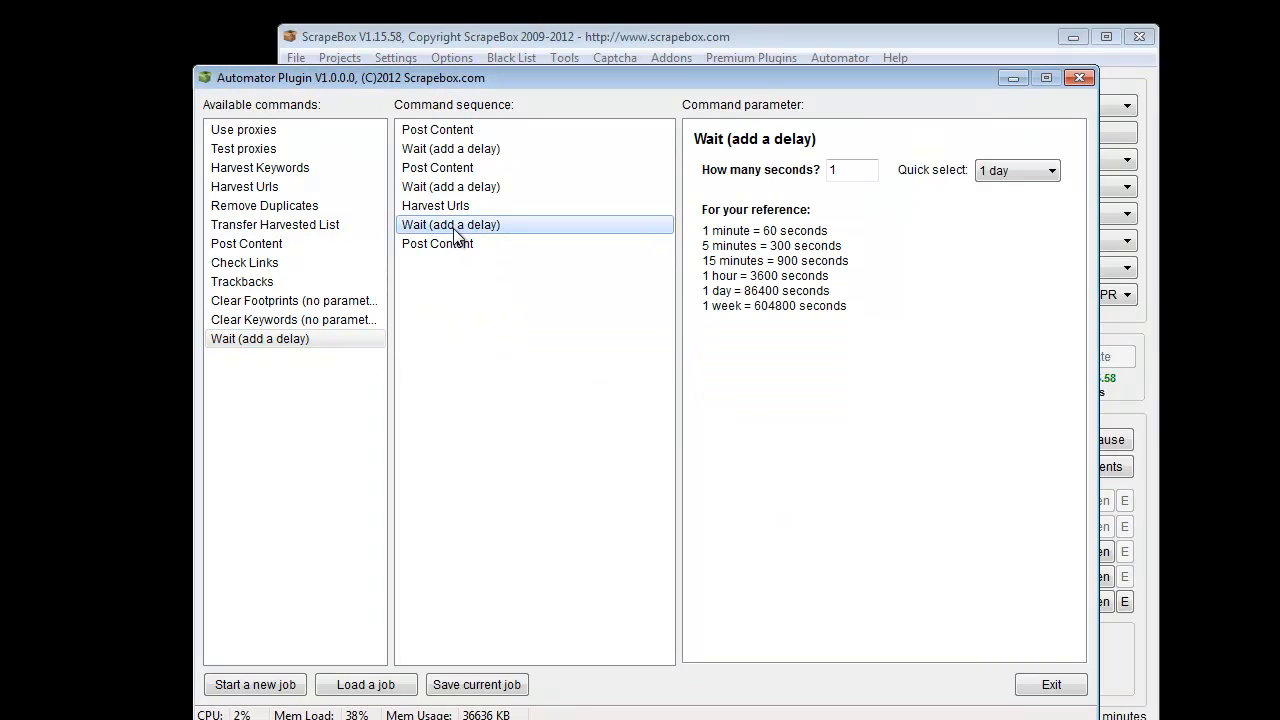
right_click(453, 228)
left_click(503, 317)
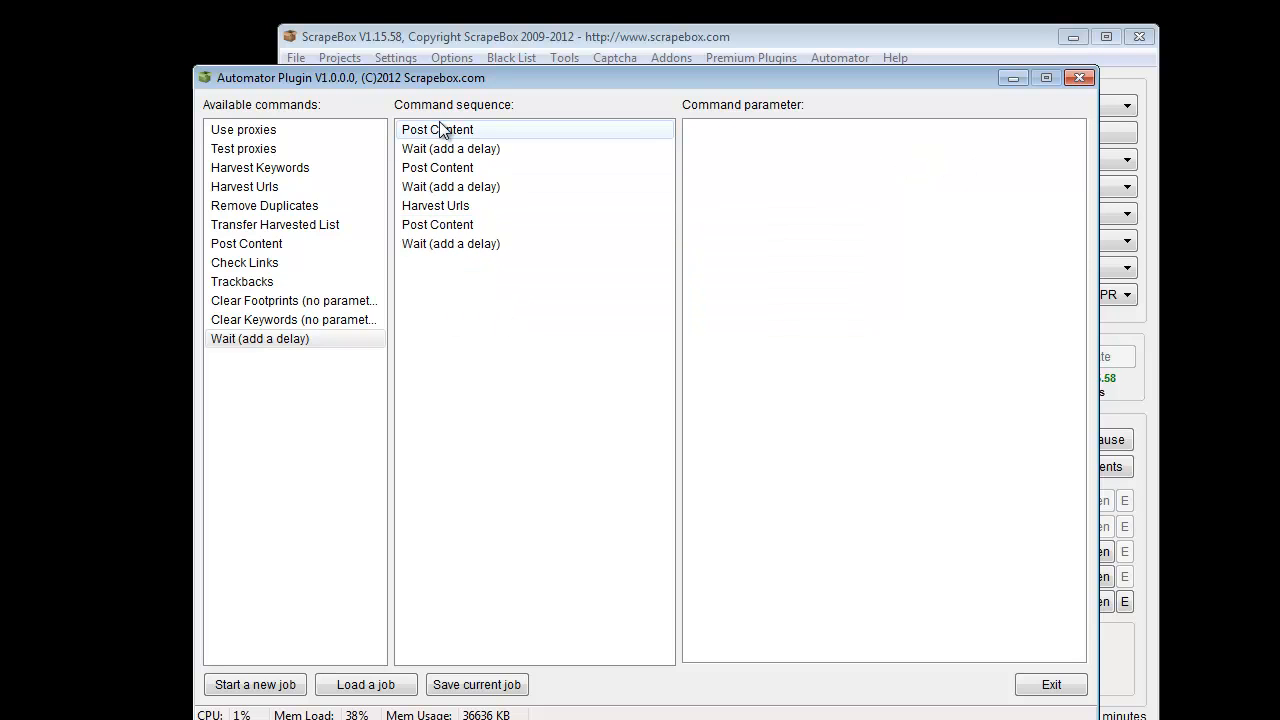
Delete the last Wait command from the end of the command sequence
right_click(477, 246)
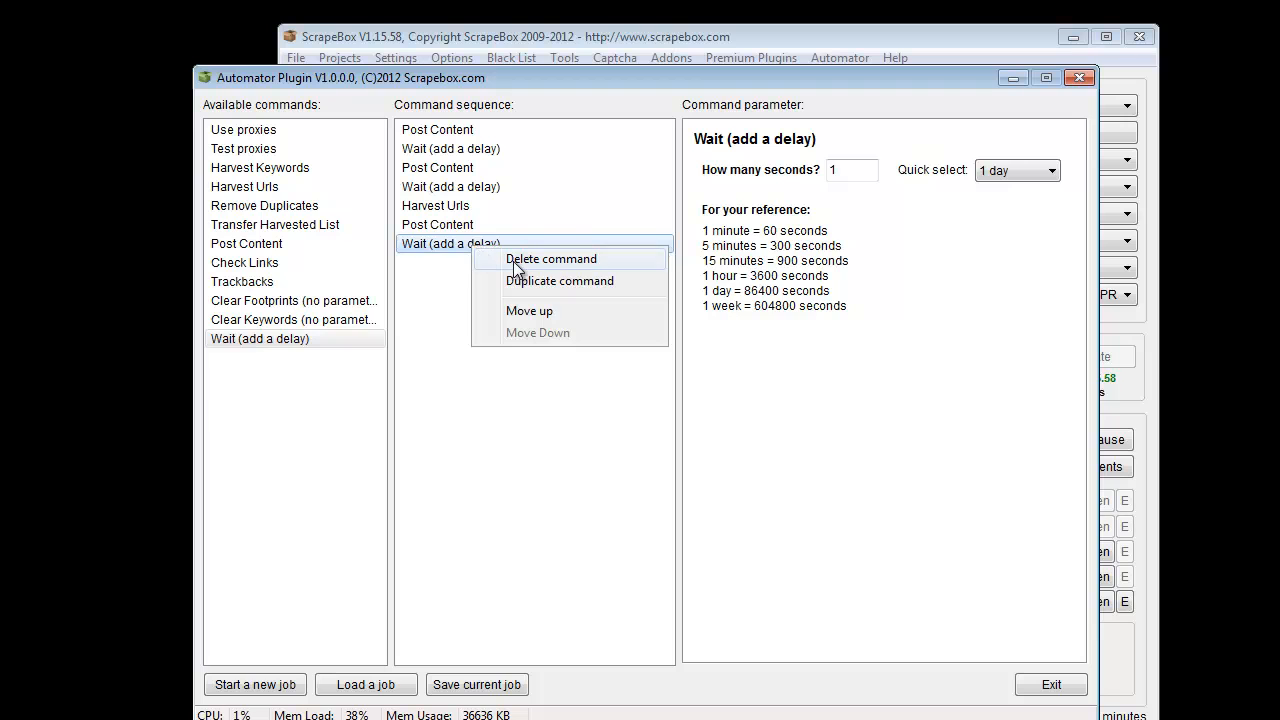
left_click(513, 259)
left_click(699, 456)
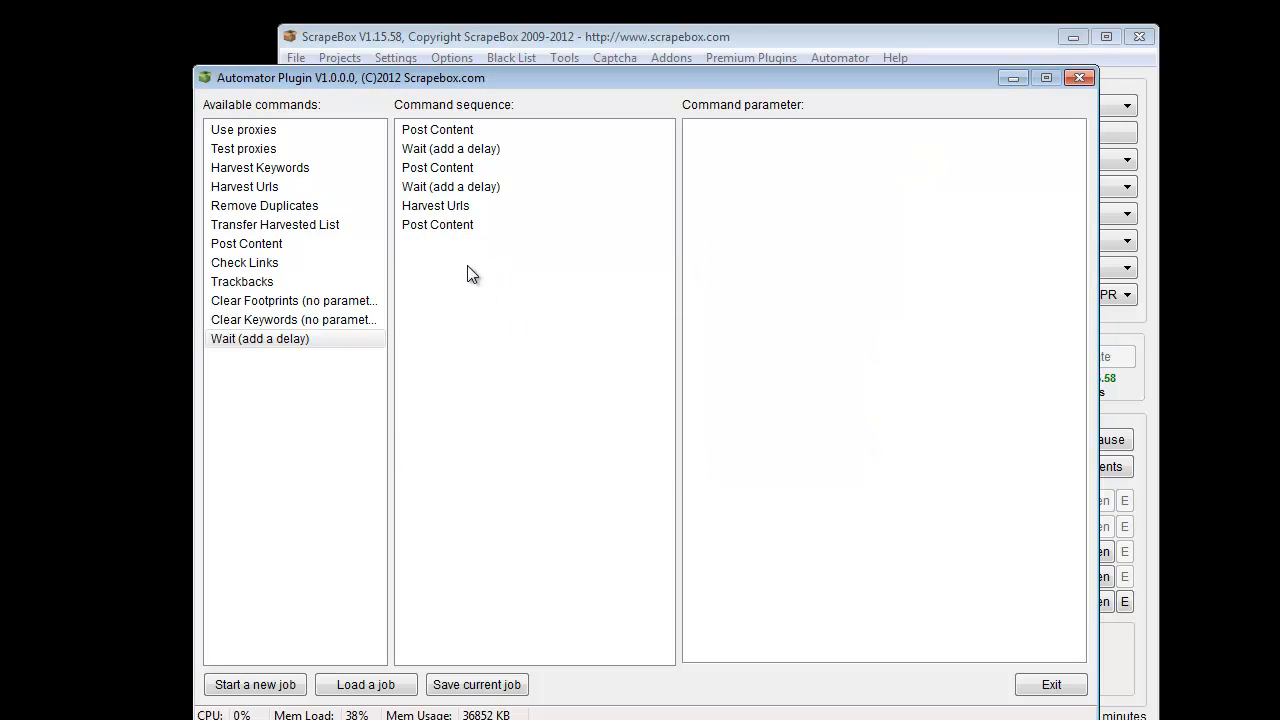
Duplicate the last Post Content command in the sequence and select the copy to view its parameters
right_click(447, 223)
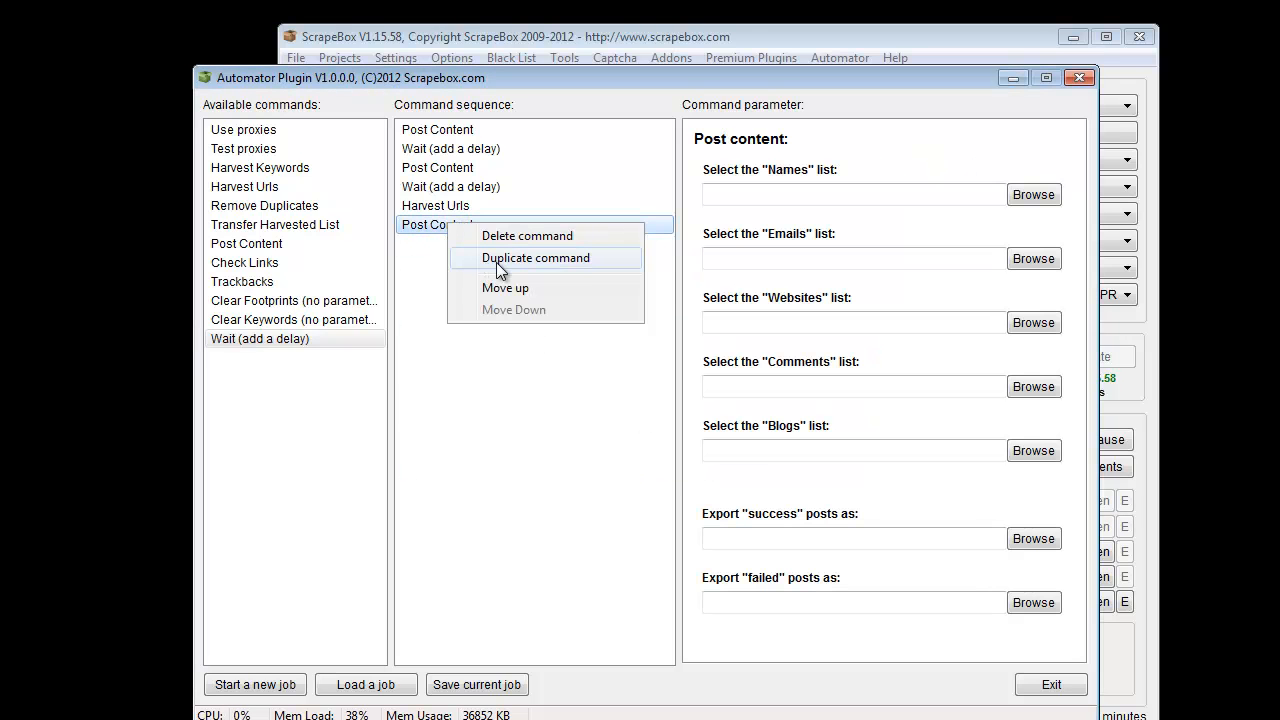
left_click(416, 282)
left_click(437, 226)
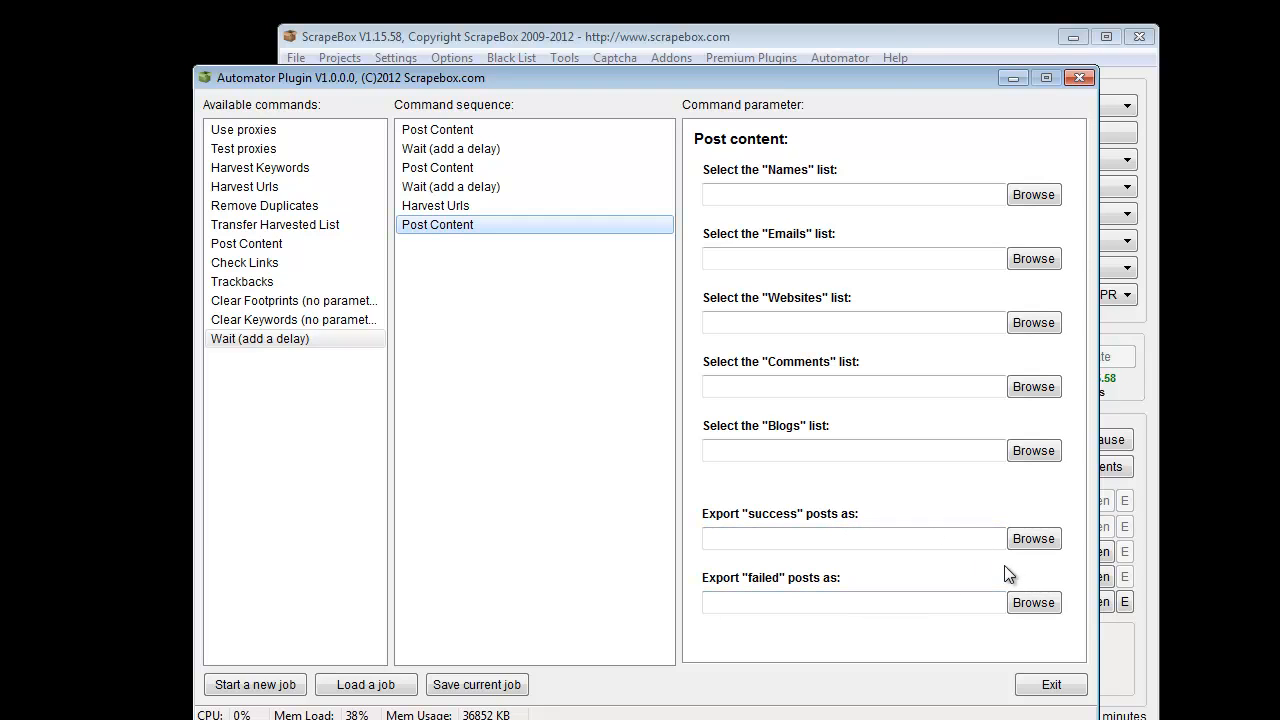
right_click(470, 227)
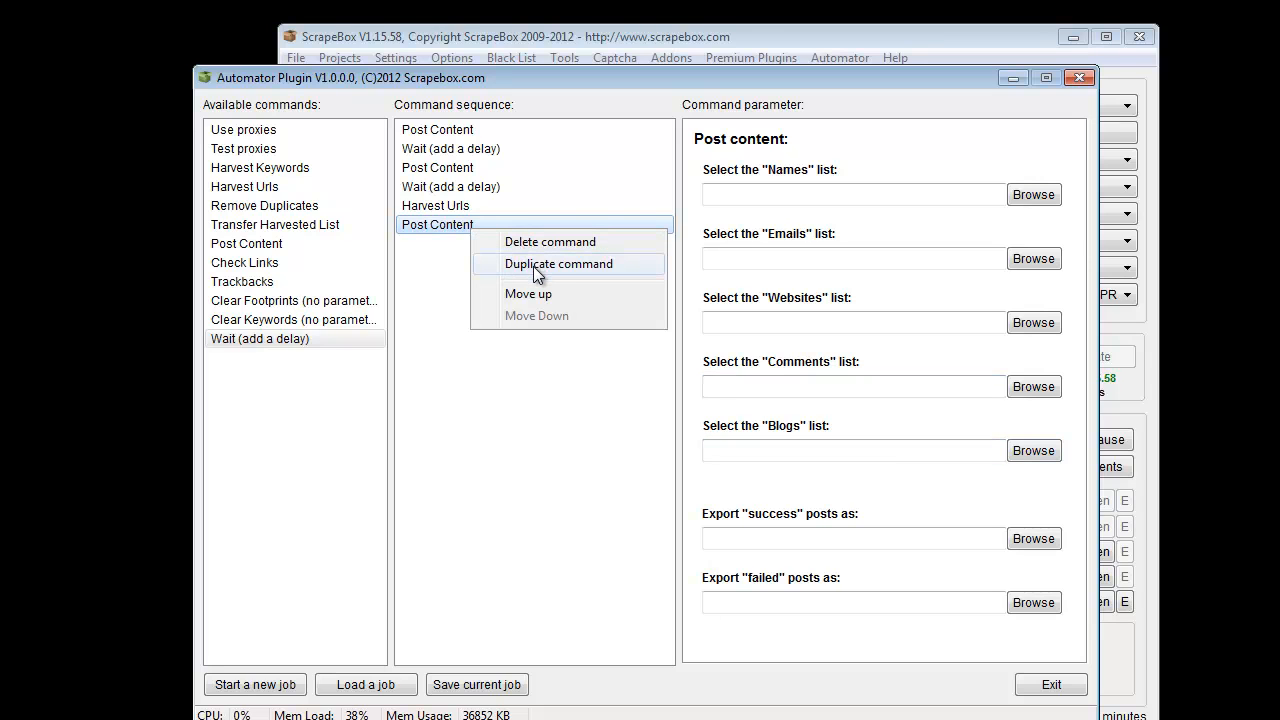
left_click(536, 264)
left_click(455, 245)
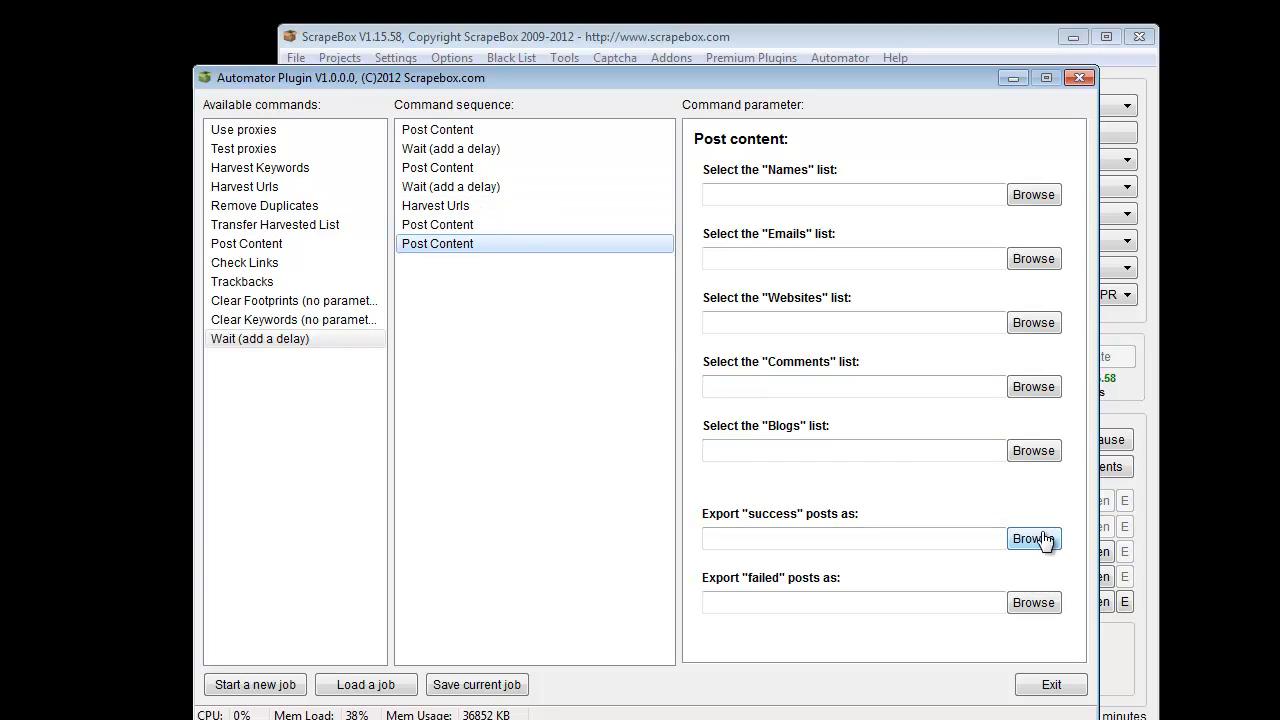
Try to save the current job with its empty Post Content lists, and reposition the plugin window
left_click(1036, 612)
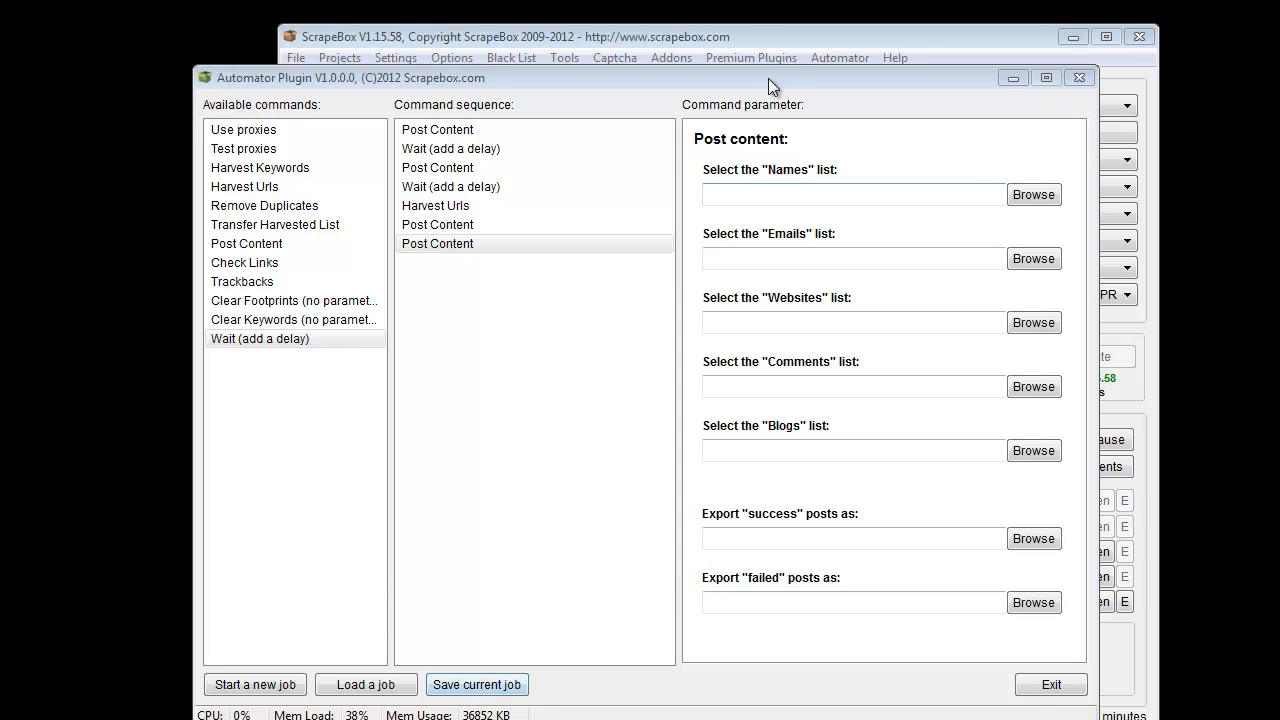
left_click_drag(768, 78, 730, 131)
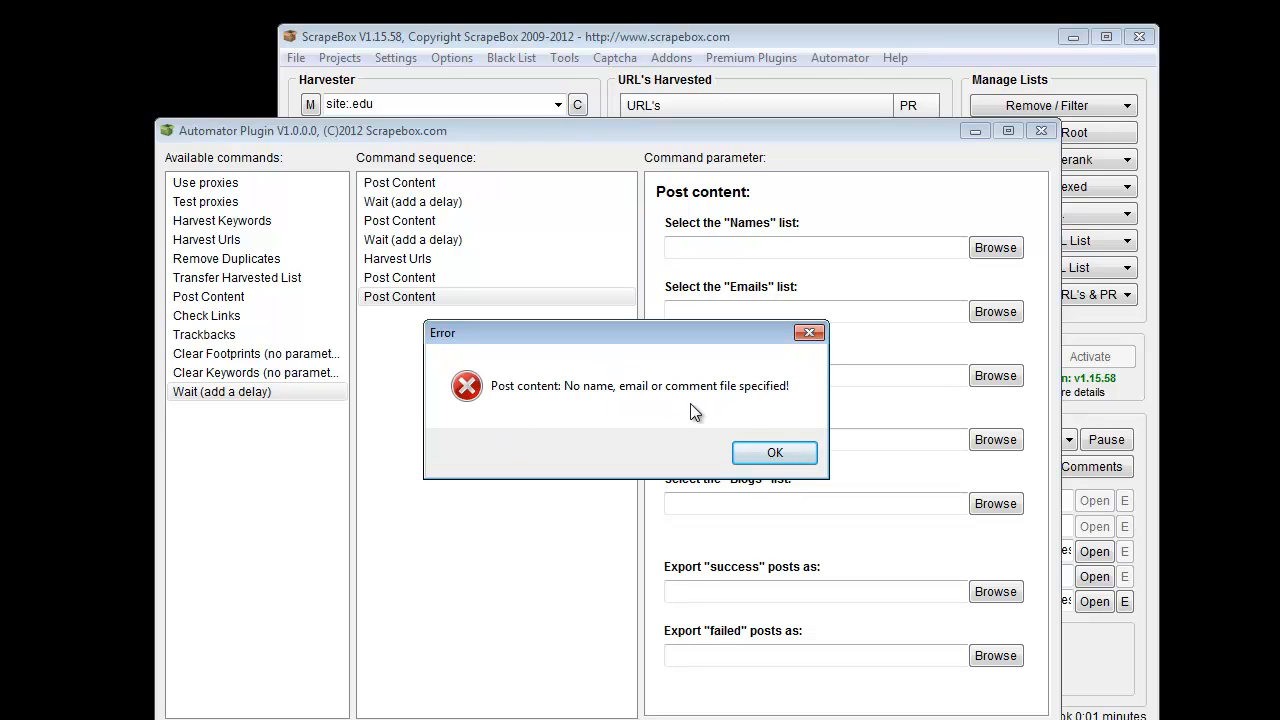
left_click(772, 452)
left_click(480, 185)
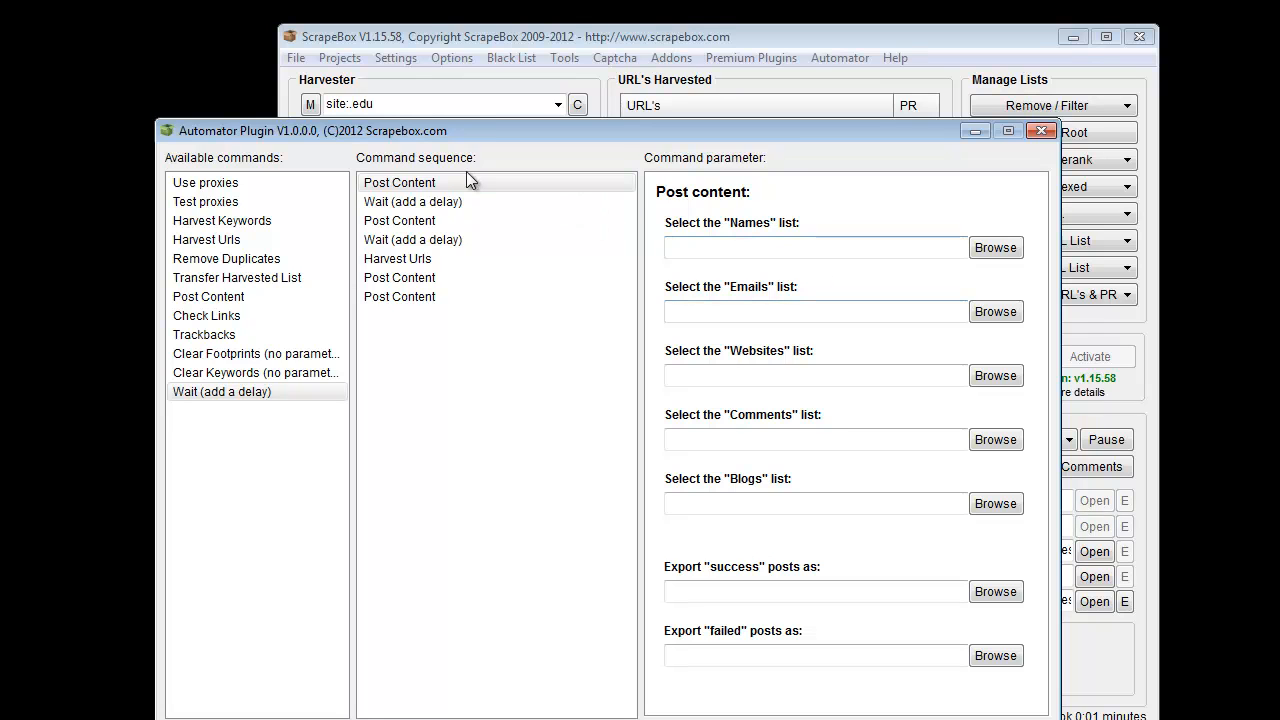
left_click_drag(655, 138, 695, 72)
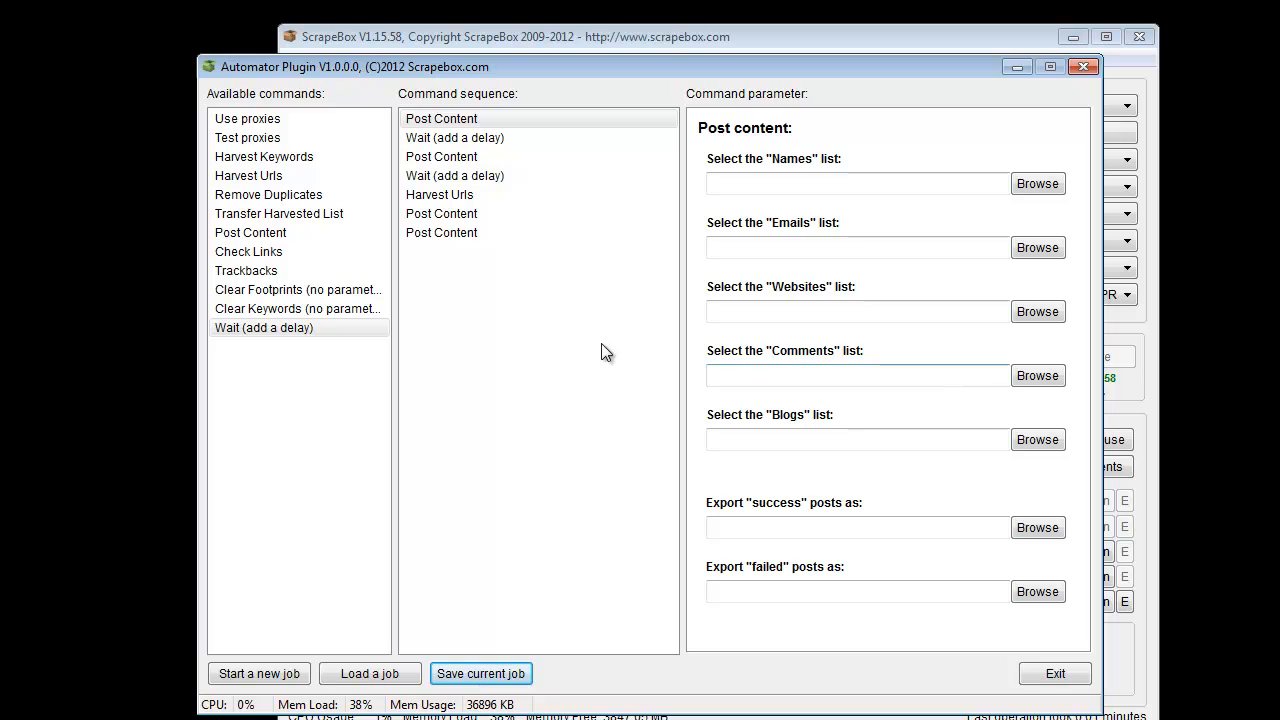
Start a new job with a Harvest Urls command using the Movable Type footprint, keywords car and boat, and 300 results
left_click(292, 676)
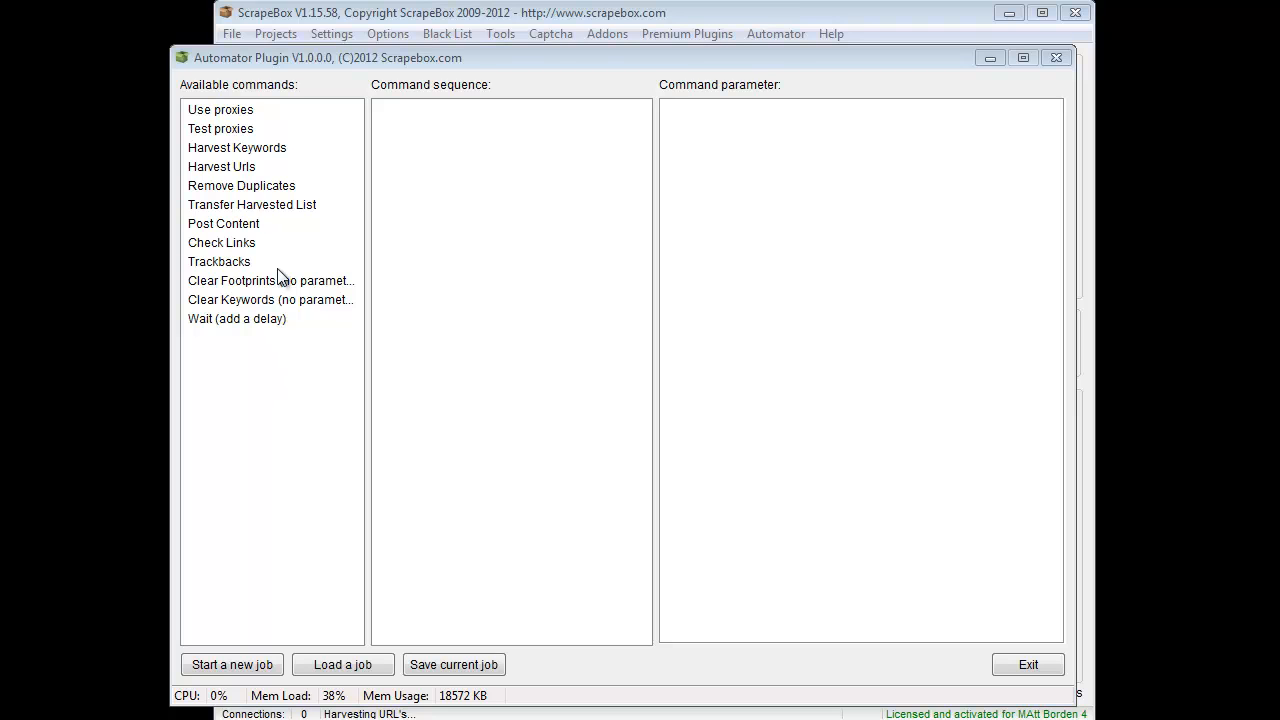
double_click(269, 171)
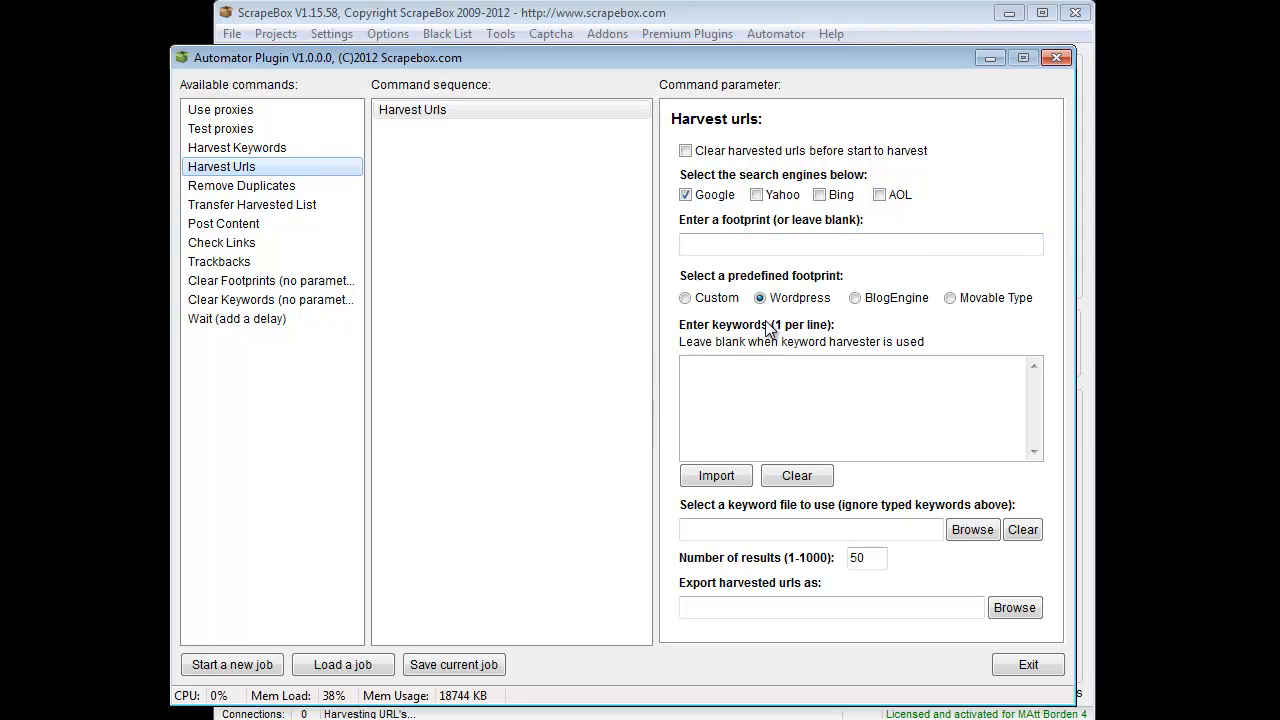
left_click(872, 299)
left_click(958, 302)
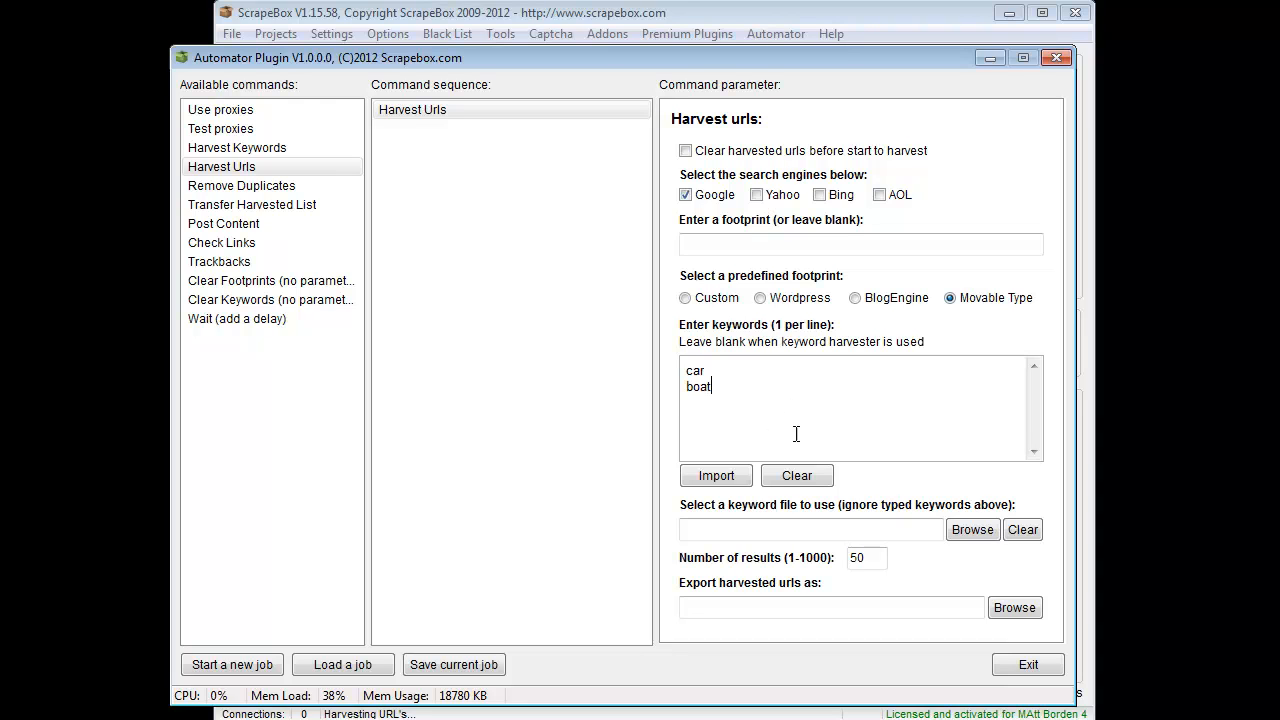
double_click(862, 557)
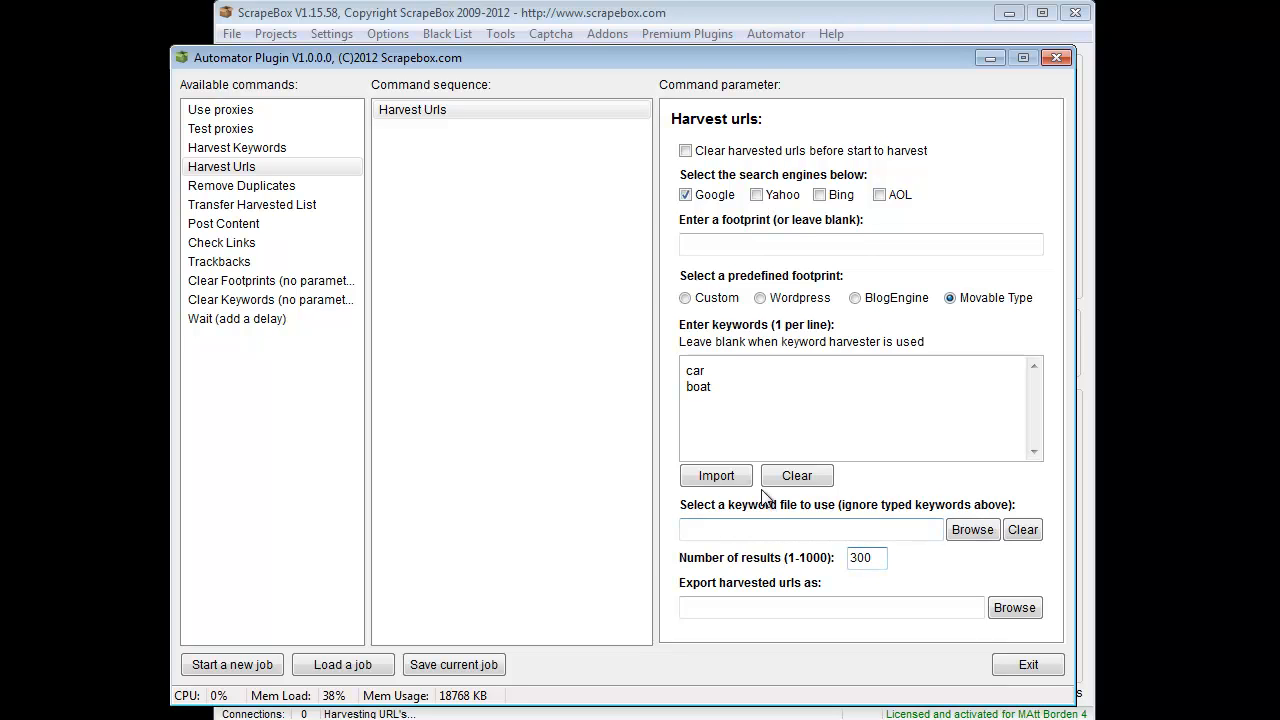
Add a Remove Duplicates command and set its options, followed by a Transfer Harvested List command that sends URLs to the blogs list
double_click(269, 190)
left_click(765, 150)
left_click(757, 176)
double_click(311, 208)
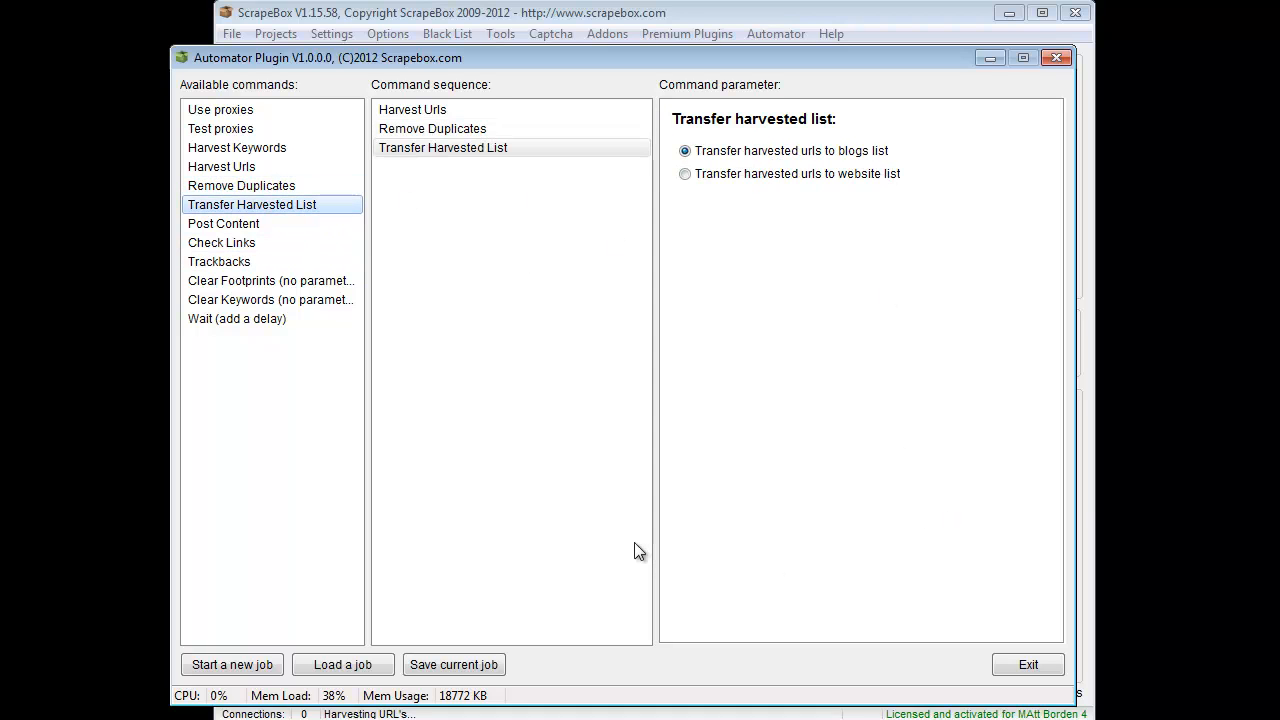
Save the job over the existing video run.sbj file and exit the Automator plugin
left_click(453, 664)
double_click(440, 229)
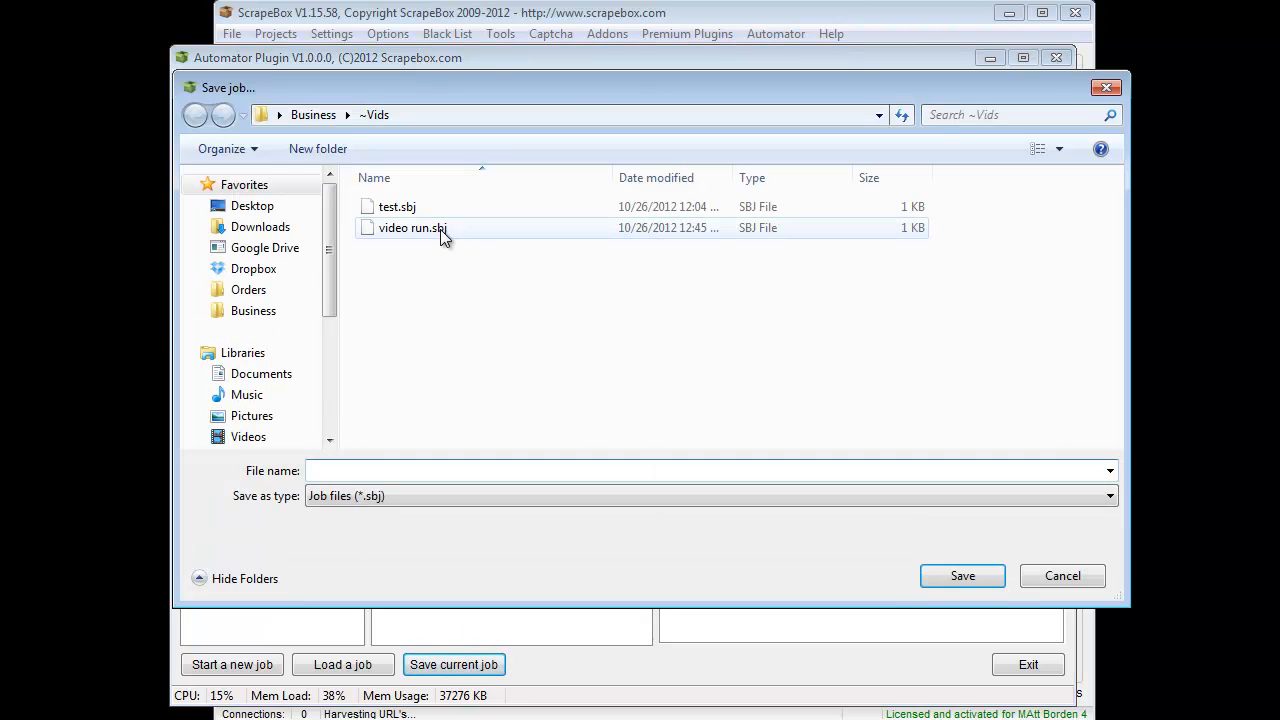
left_click(680, 391)
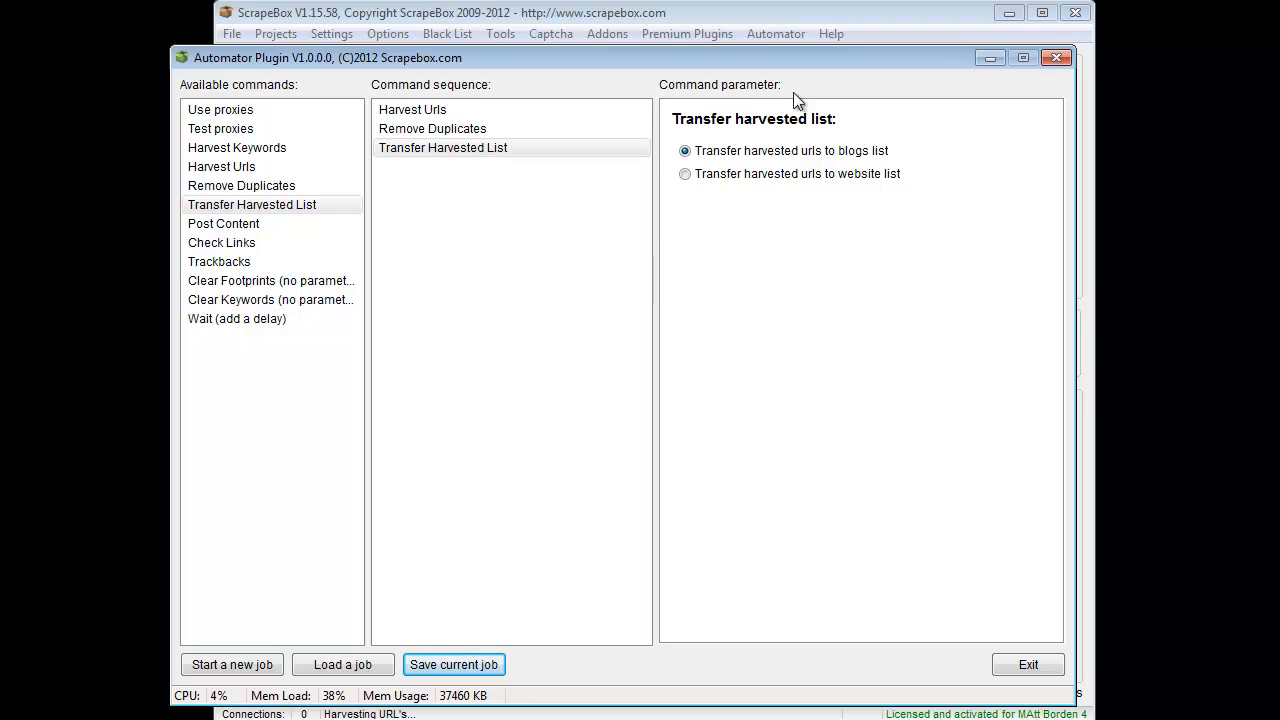
left_click(1030, 665)
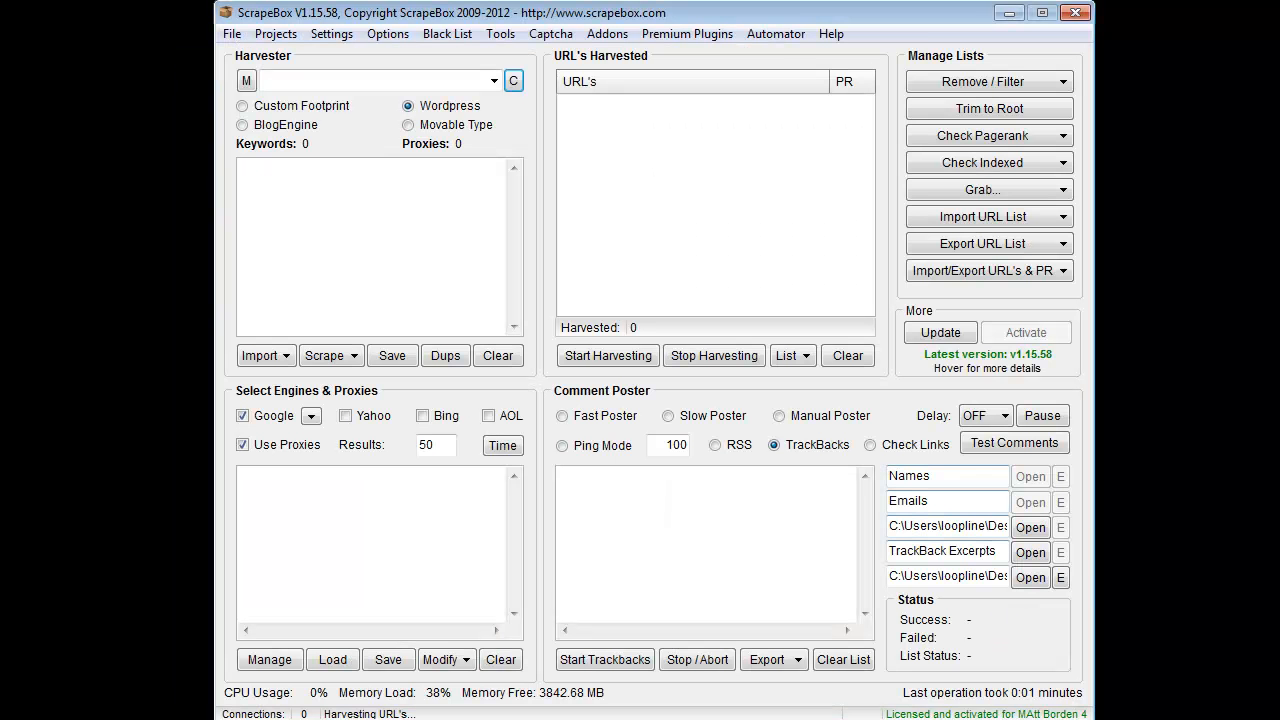
Run the Automator file video run.sbj in the main ScrapeBox window, moving the progress dialog aside
left_click(775, 36)
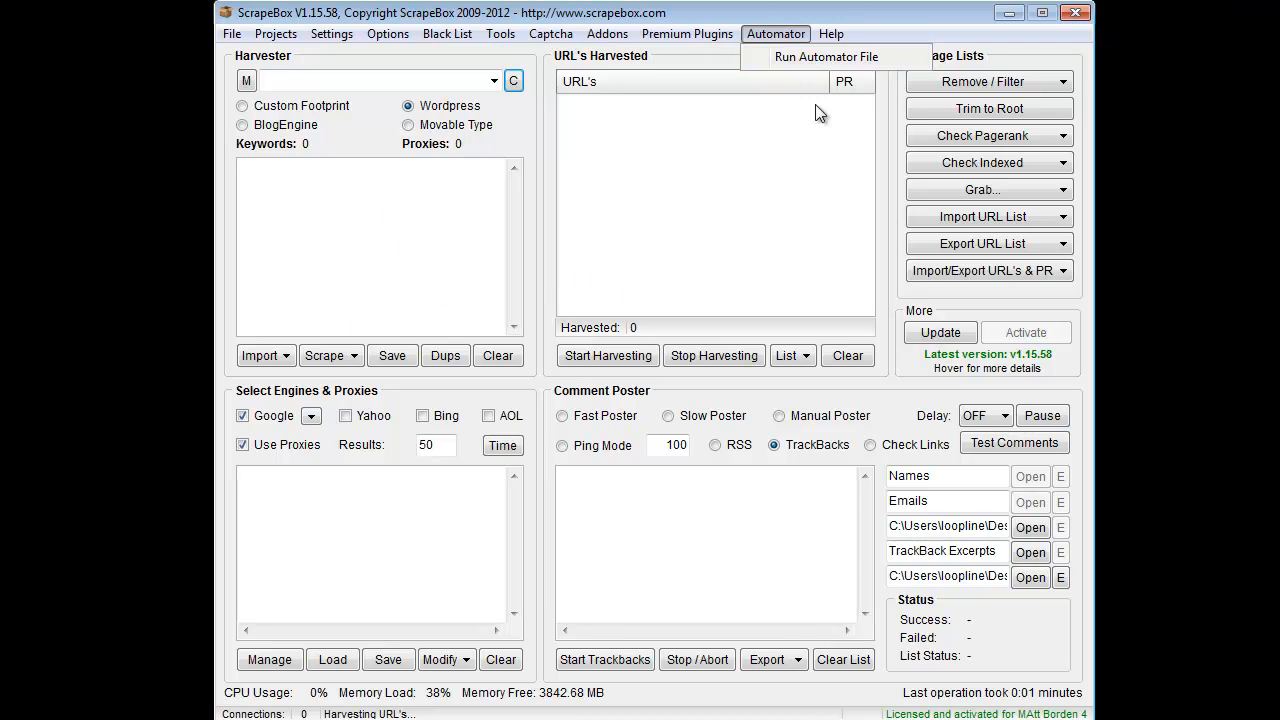
left_click(825, 57)
double_click(325, 86)
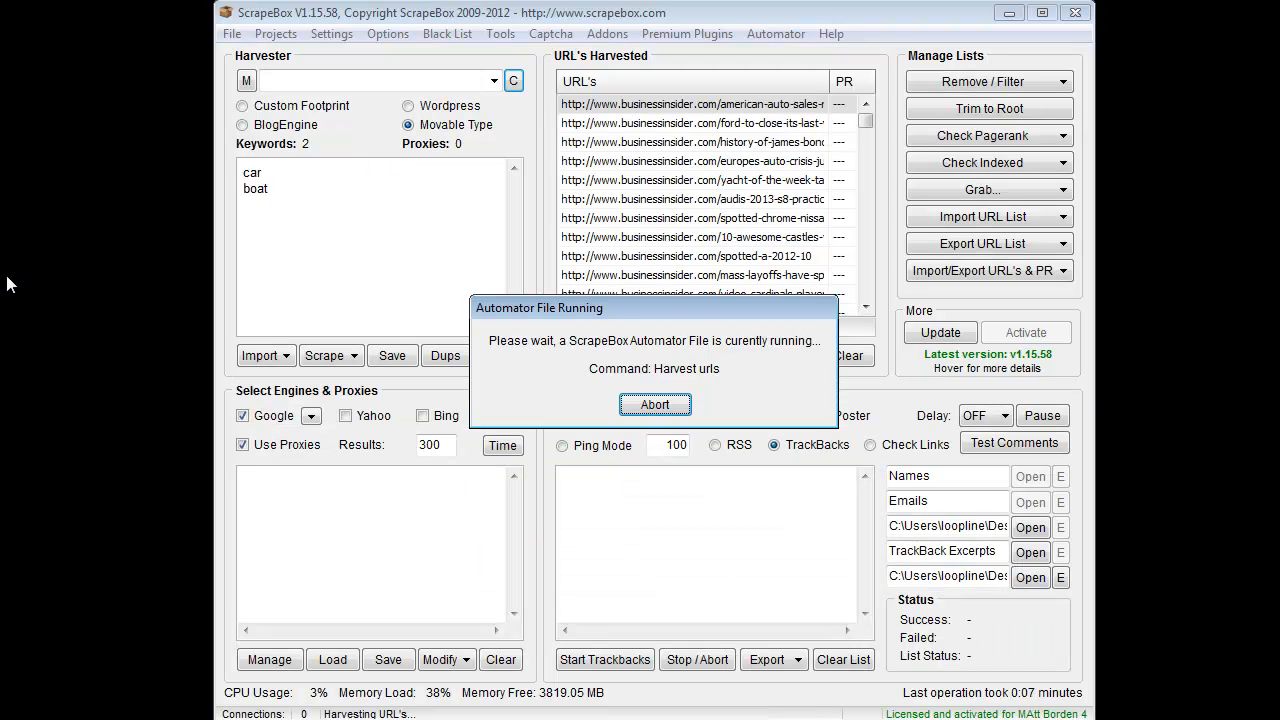
left_click_drag(745, 311, 499, 364)
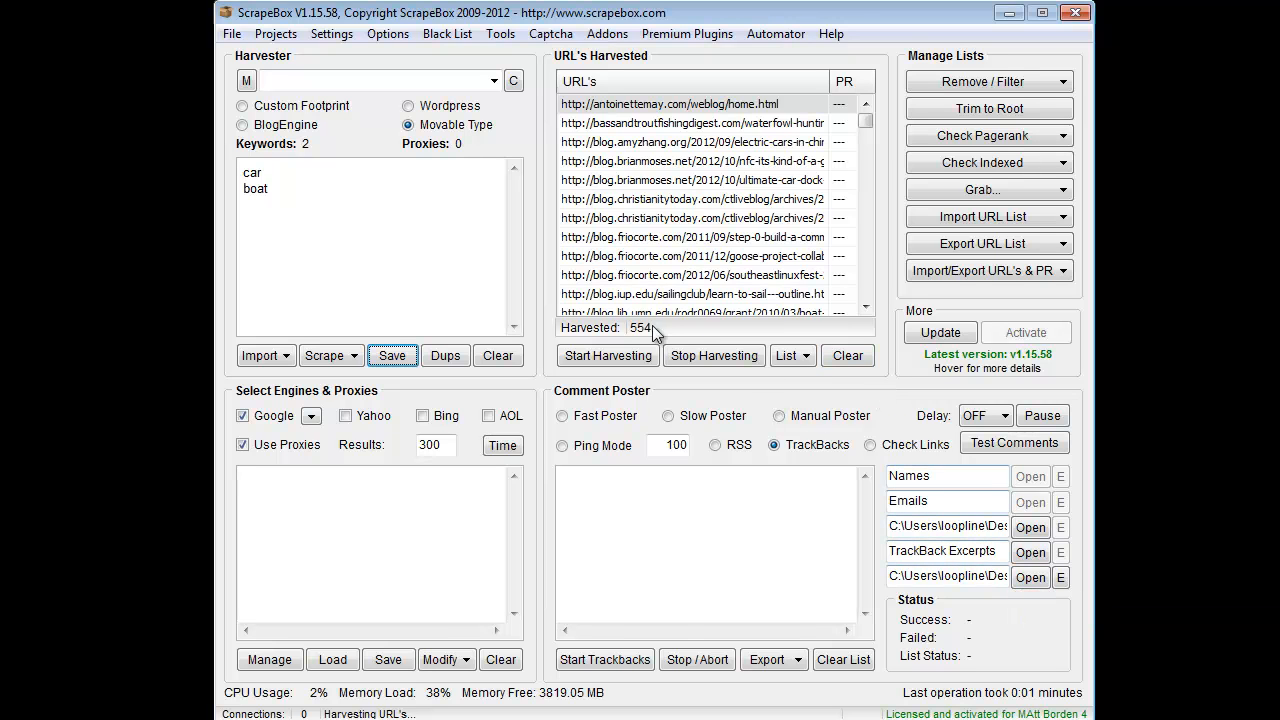
Examine the transferred URLs in the blogs list editor and close it
left_click(1060, 577)
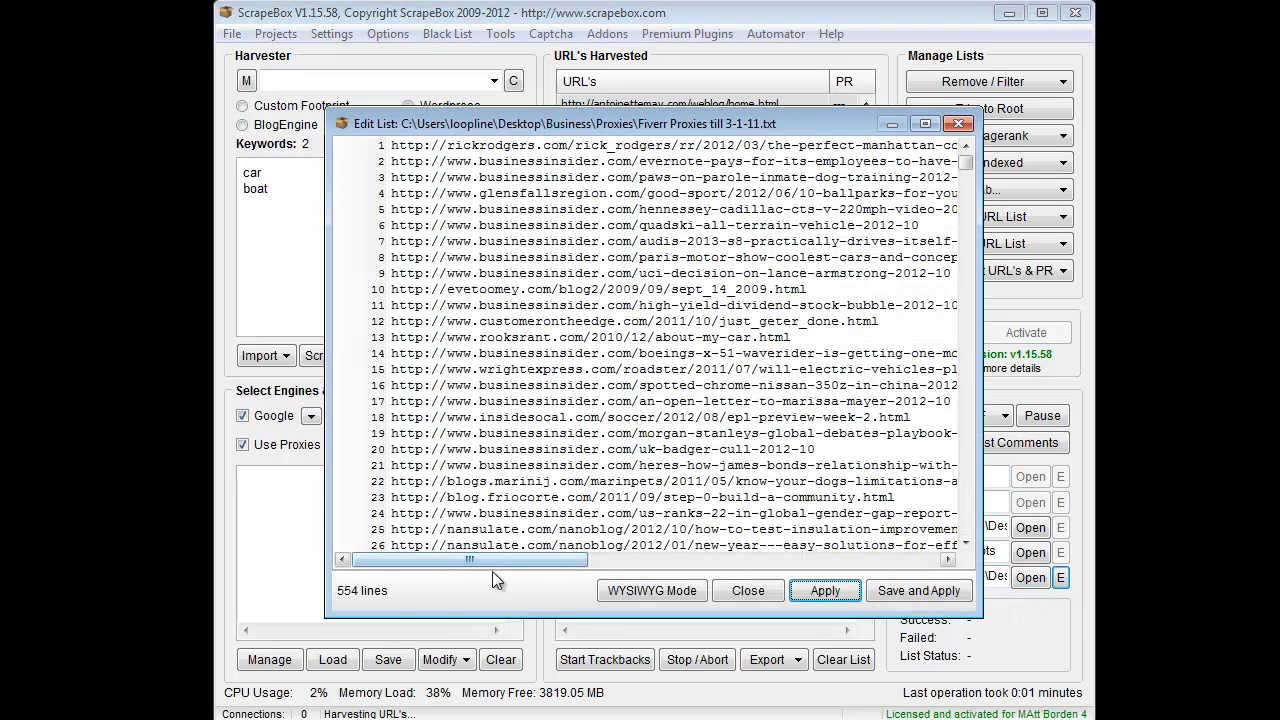
left_click(750, 591)
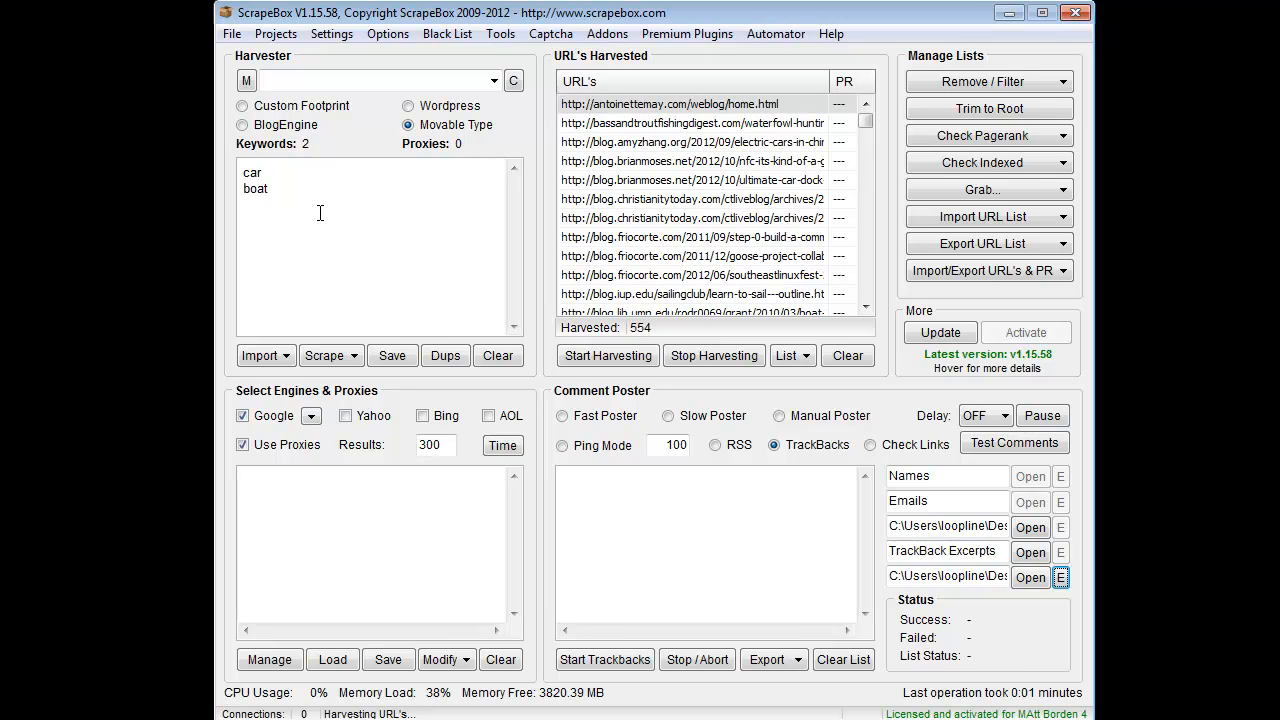
left_click(785, 35)
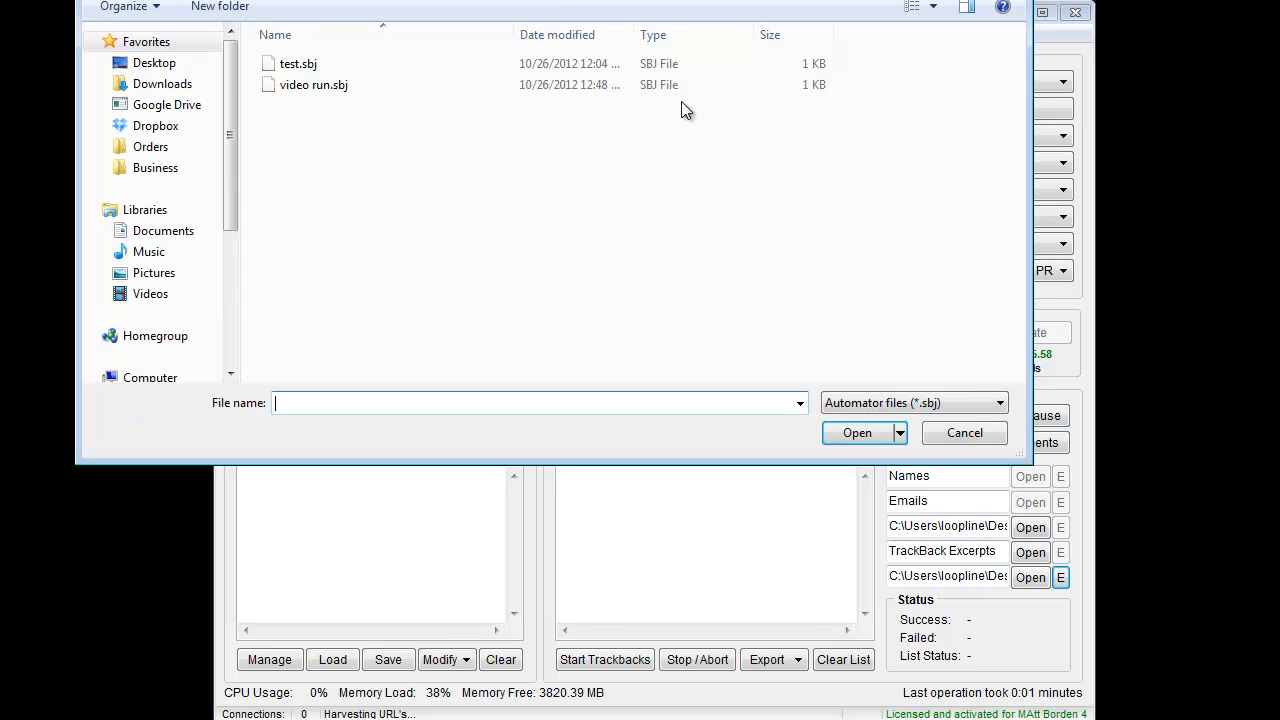
left_click(795, 60)
left_click(965, 433)
Reopen the Automator Plugin and add Harvest Urls, Remove Duplicates, Transfer Harvested List and Post Content commands to the empty sequence
left_click(700, 34)
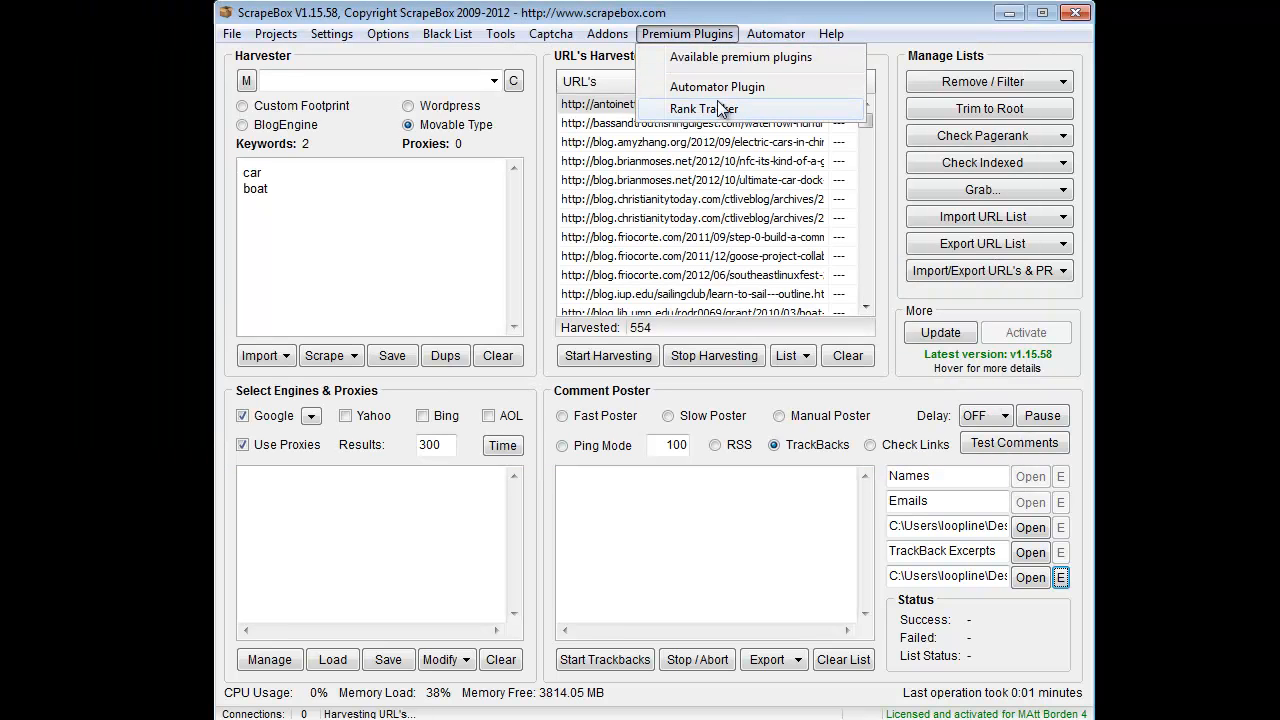
left_click(717, 87)
left_click_drag(591, 67, 600, 38)
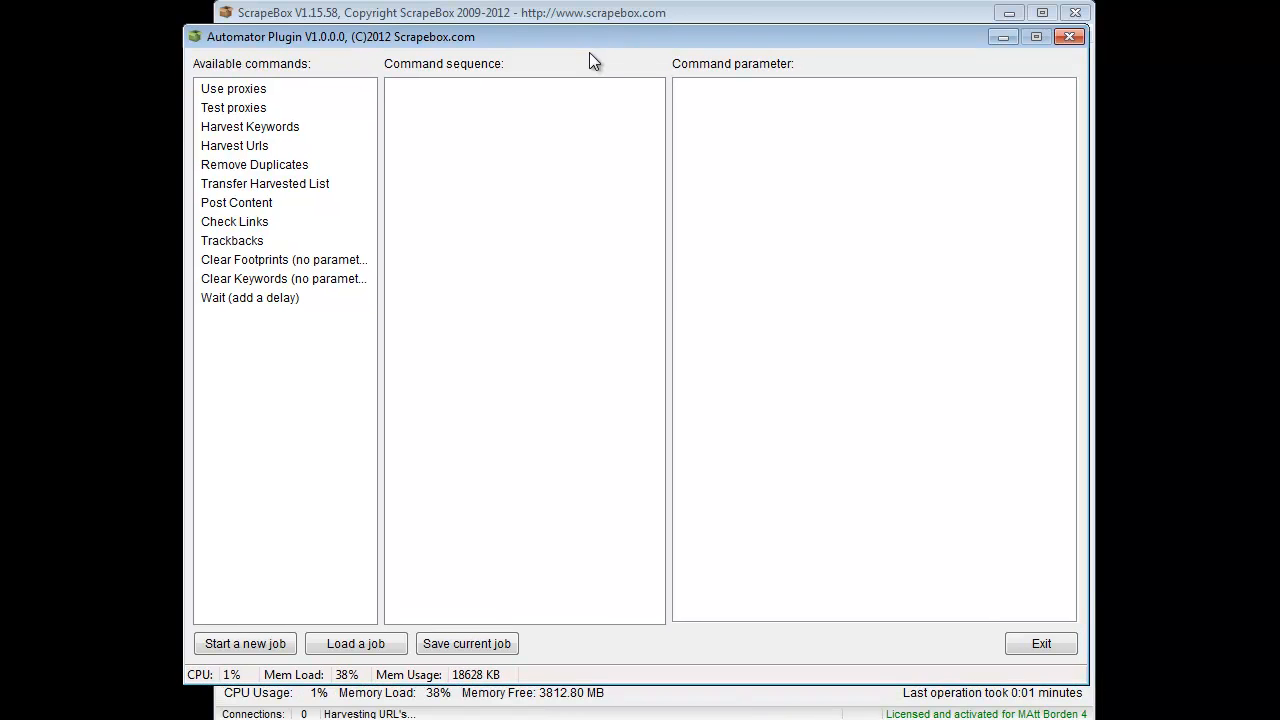
double_click(281, 149)
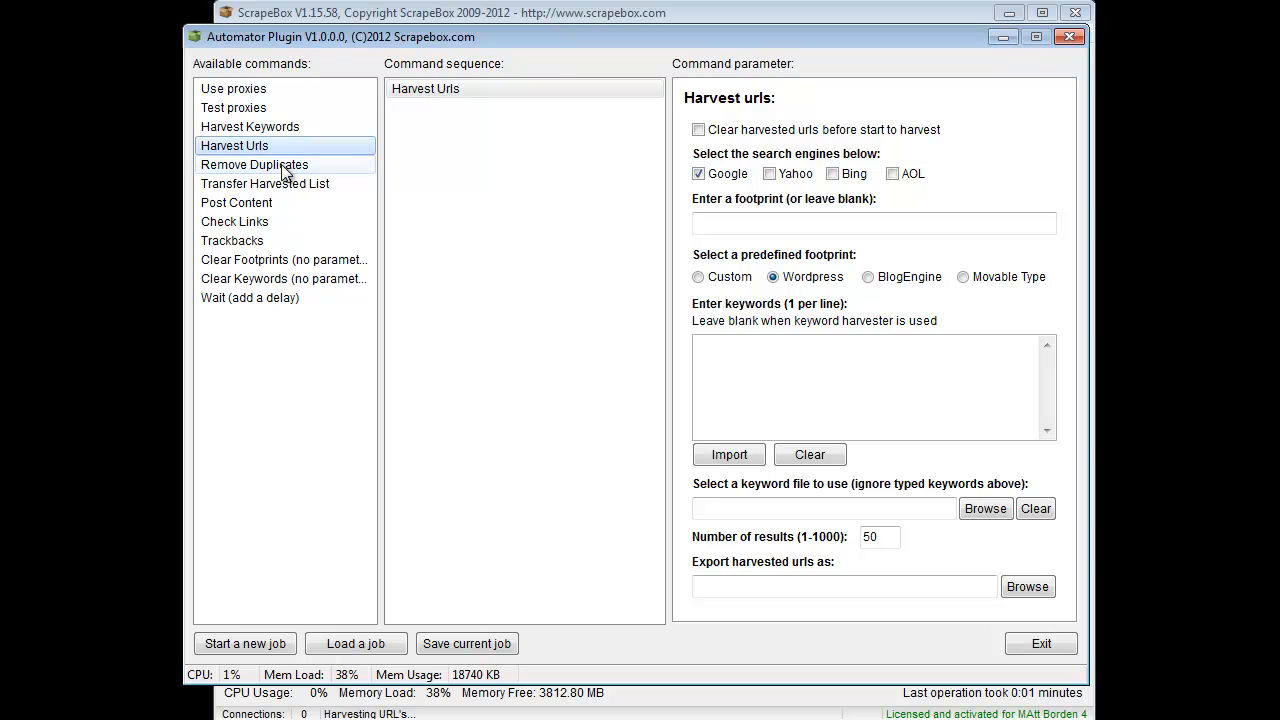
double_click(283, 166)
double_click(283, 185)
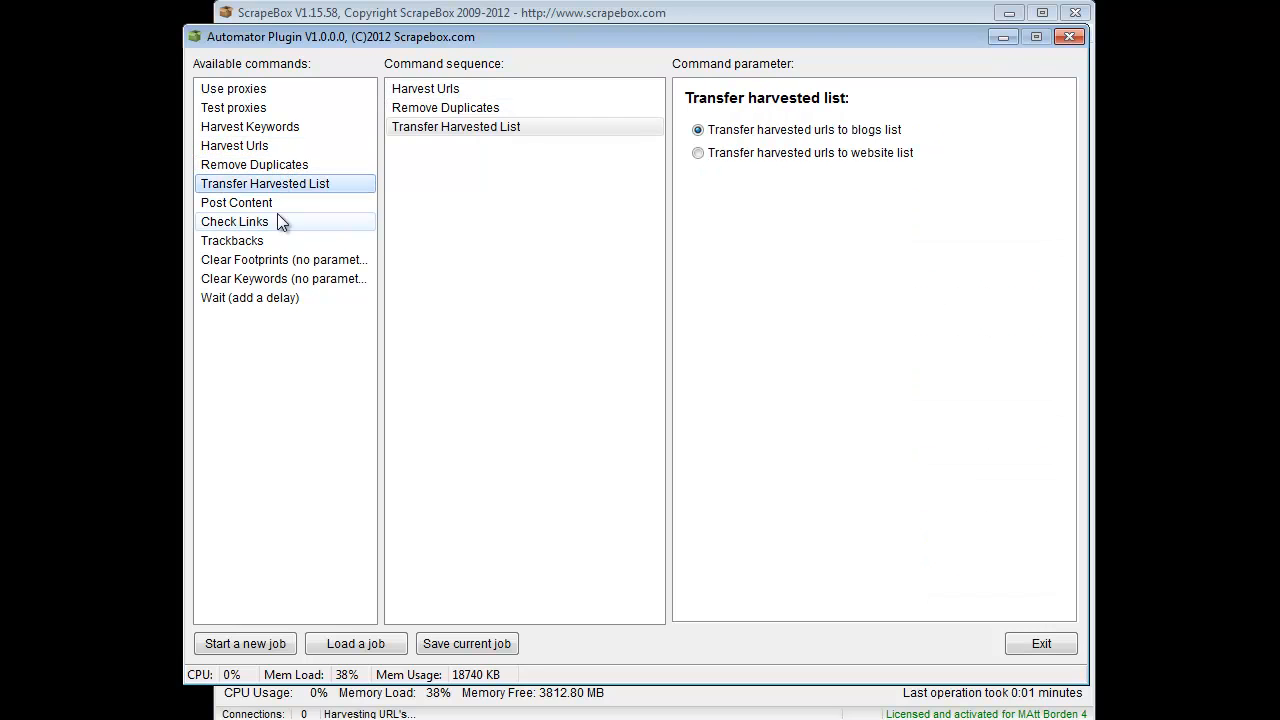
double_click(277, 204)
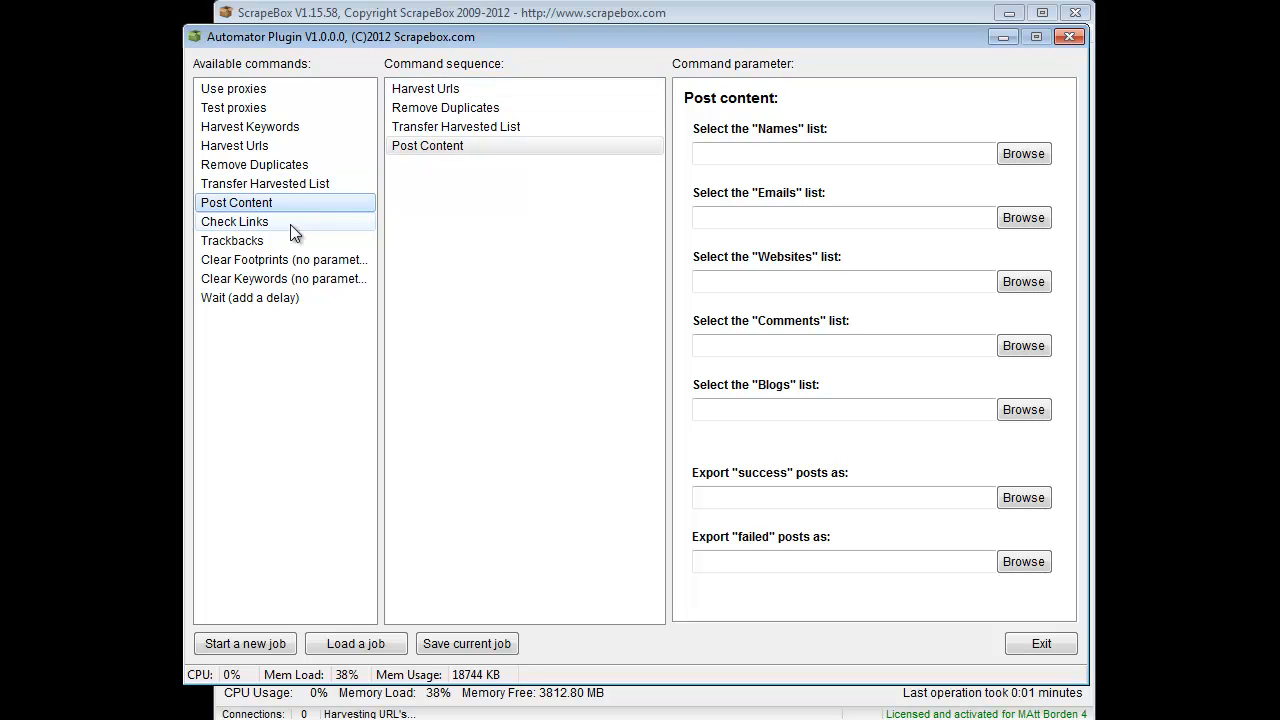
Append a second round of Harvest Urls, Remove Duplicates, Transfer Harvested List and Post Content commands to the sequence
double_click(255, 147)
double_click(259, 167)
double_click(254, 185)
double_click(251, 203)
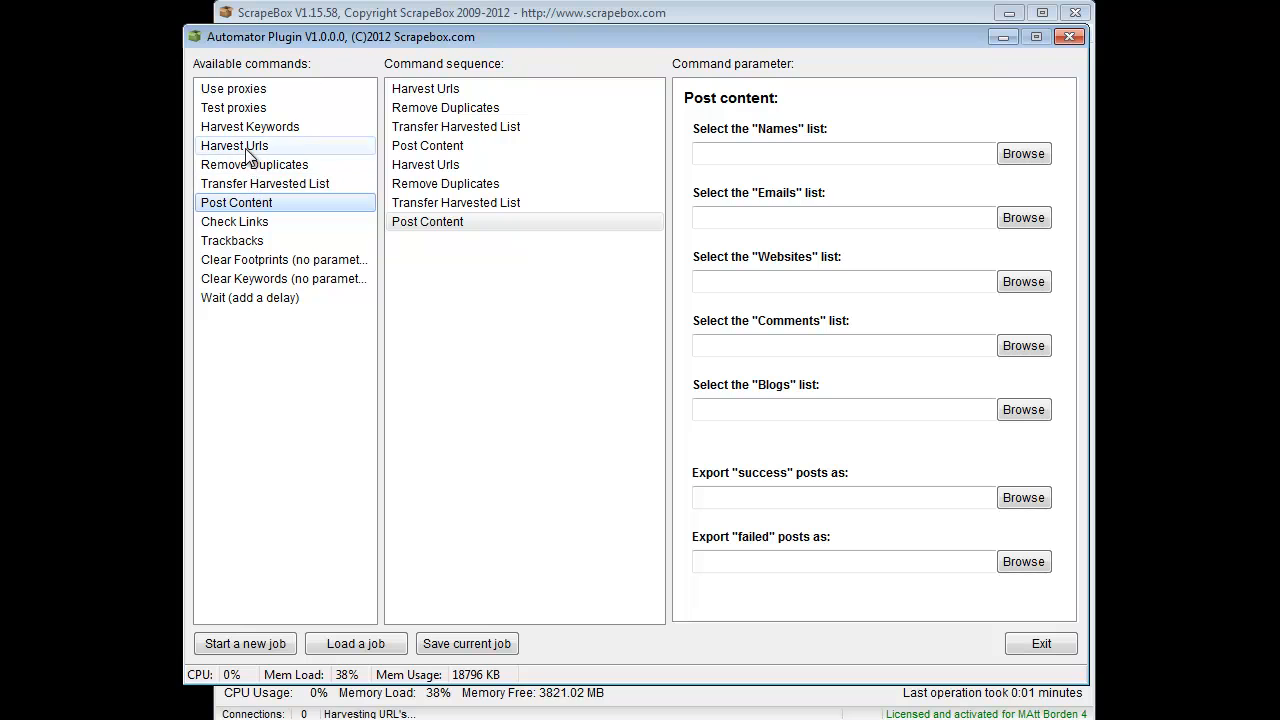
Browse for the first Harvest Urls command's keyword file and create a text document named keyword file 1 in the ~Vids folder
left_click(499, 87)
left_click(985, 510)
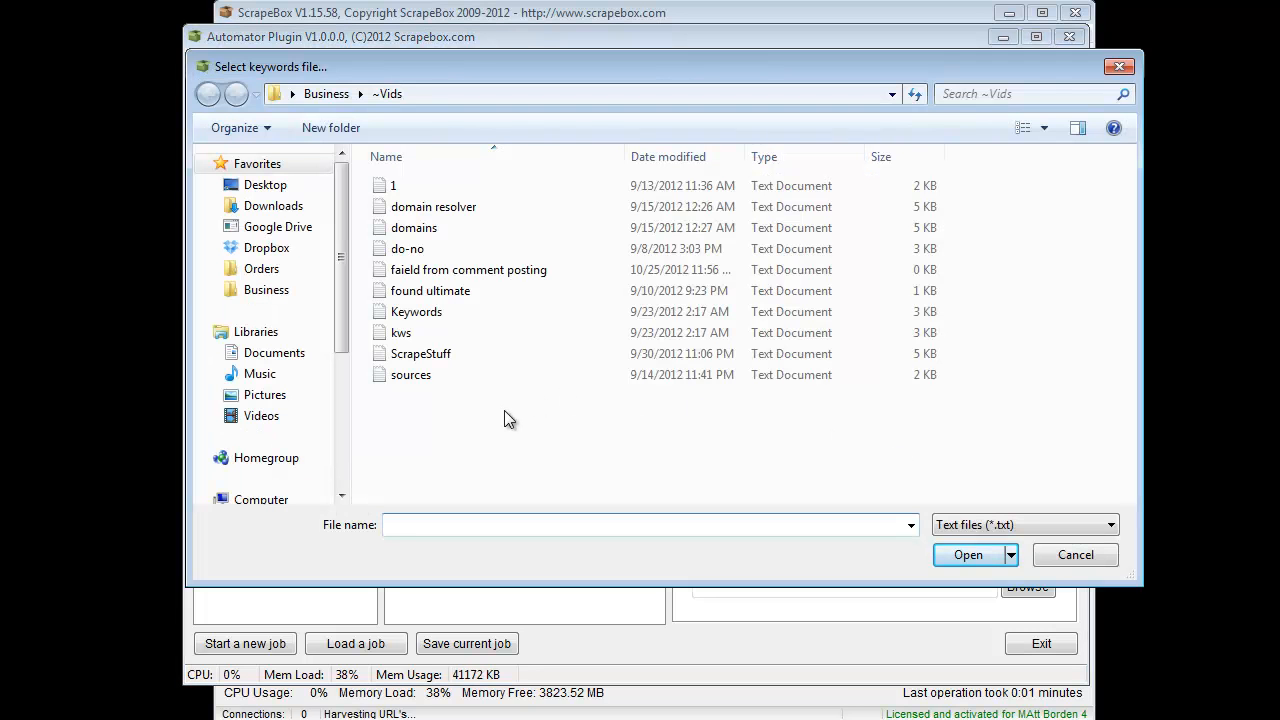
right_click(442, 407)
mouse_move(558, 645)
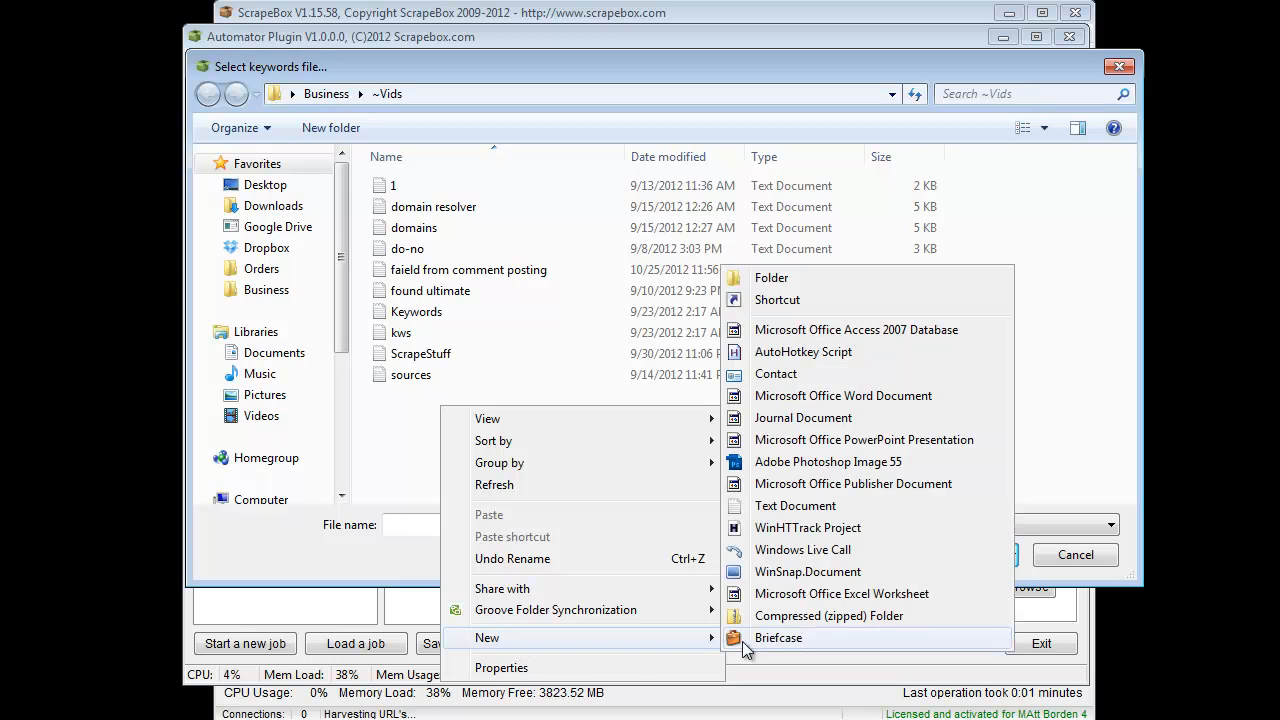
left_click(770, 503)
type("keyw")
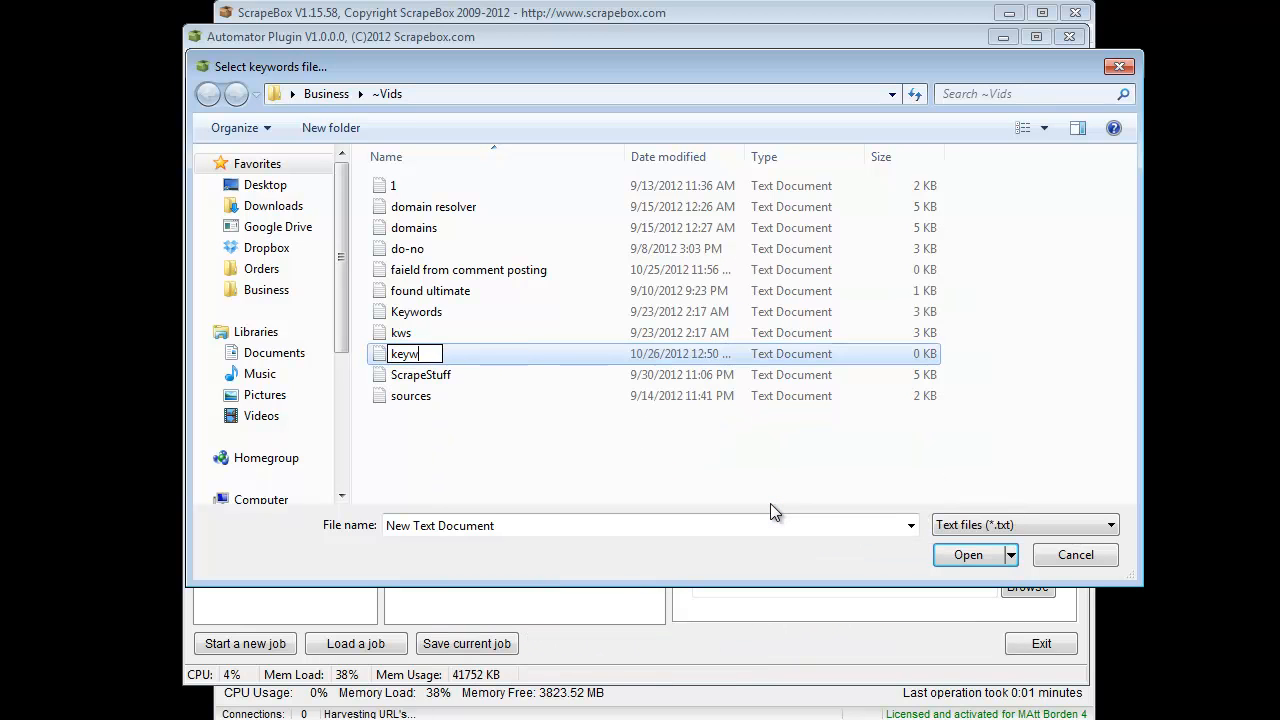
type("ord file 1")
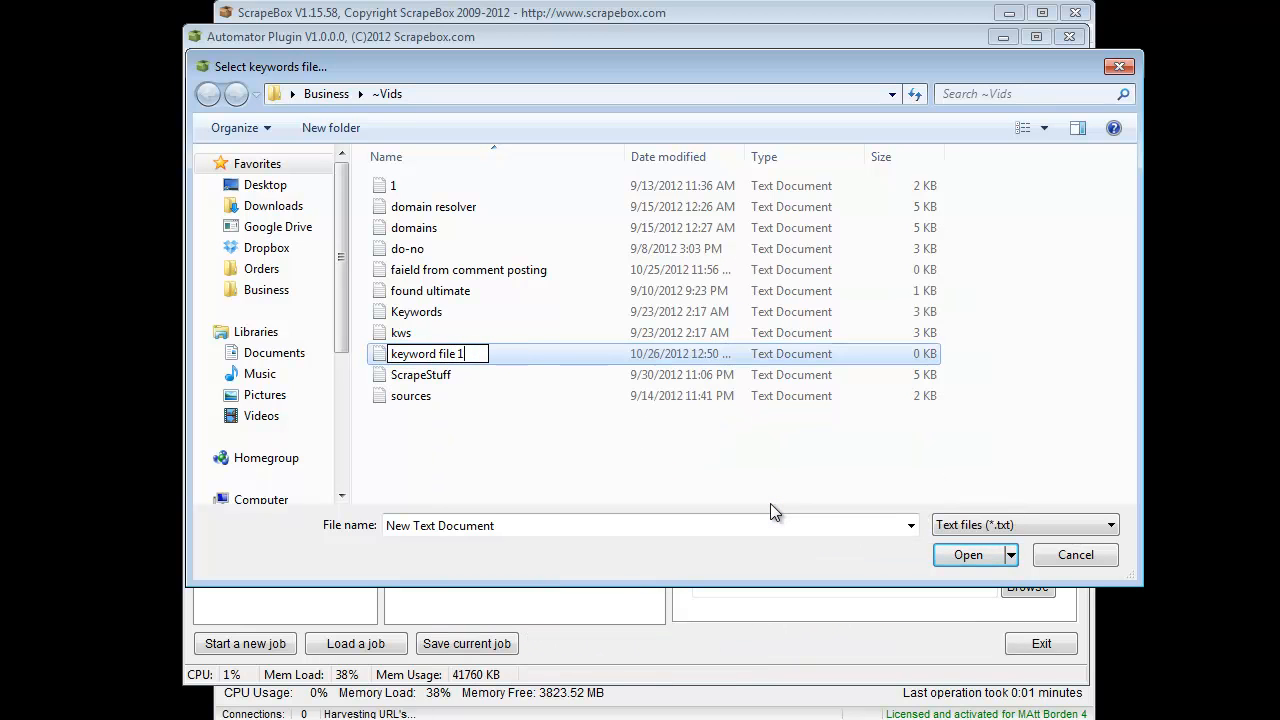
key("Return")
Create a second text document named keyword file 2 in the ~Vids folder and leave the keyword file selection
right_click(485, 439)
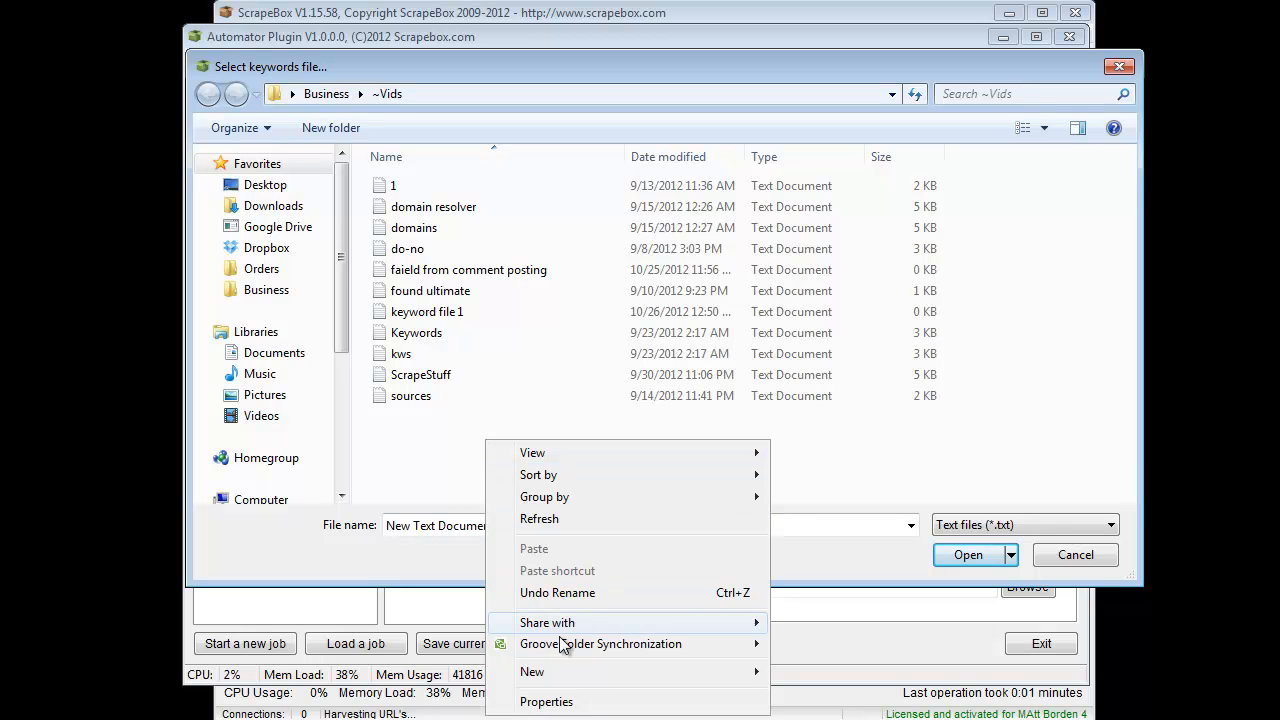
mouse_move(757, 675)
left_click(806, 541)
type("keyword file 2")
key("Return")
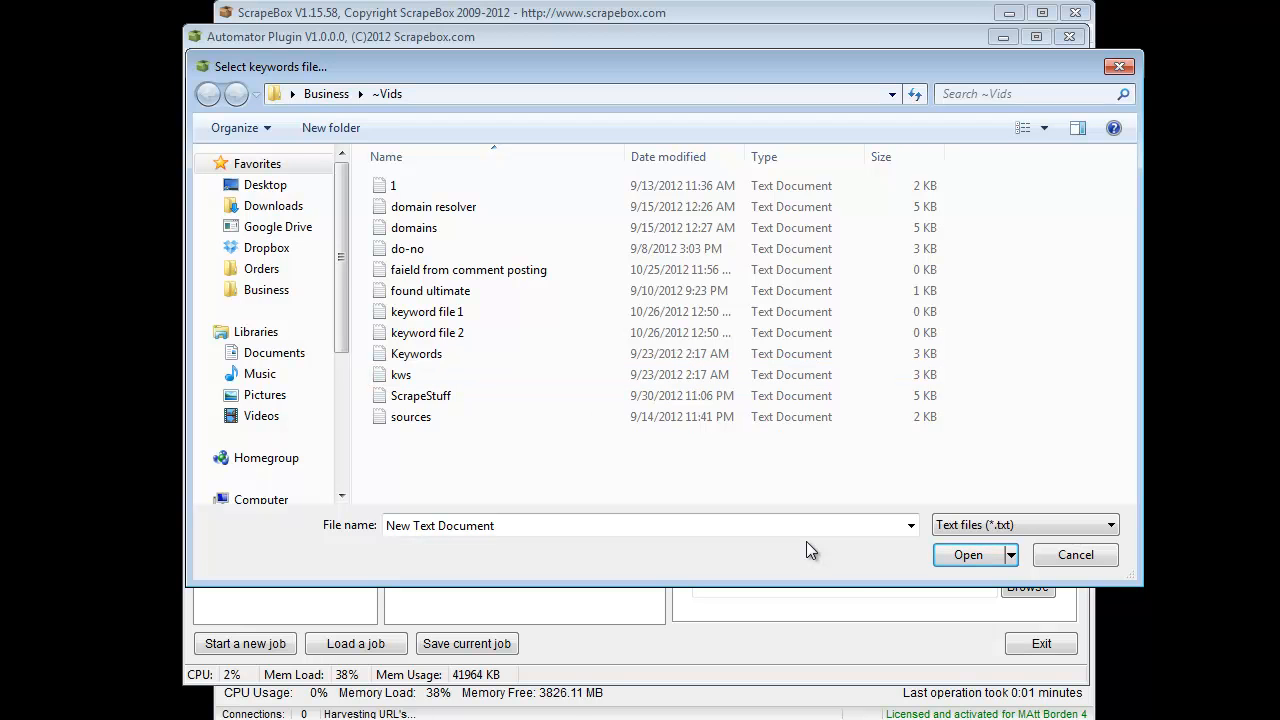
left_click(1068, 556)
Assign keyword file 1 to the first Harvest Urls command, set 1000 results and enable clearing harvested urls before the harvest
left_click(985, 509)
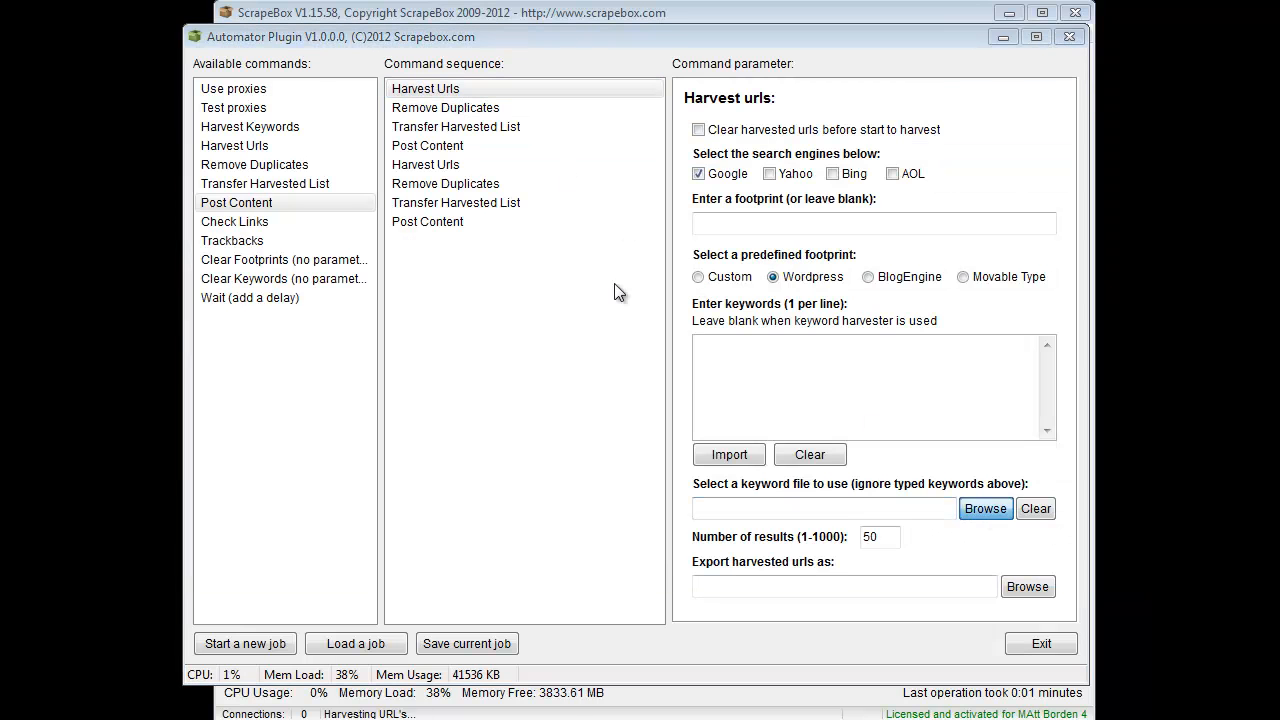
double_click(456, 314)
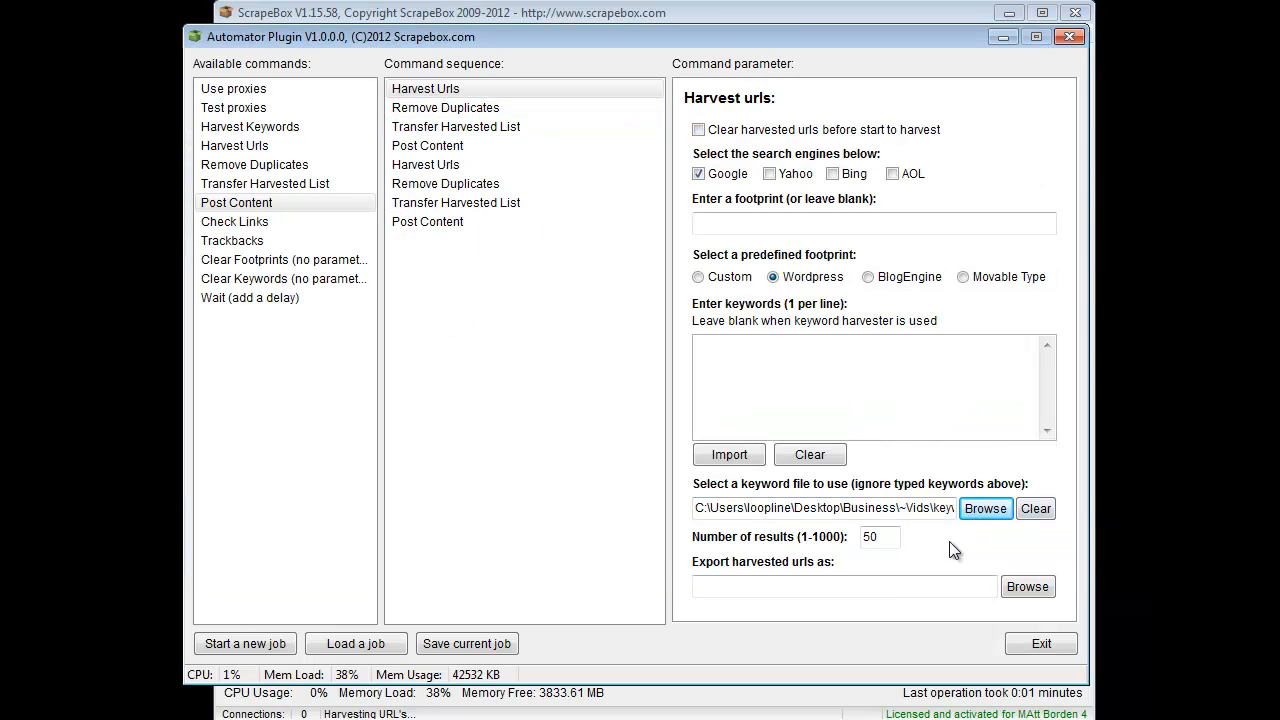
double_click(872, 537)
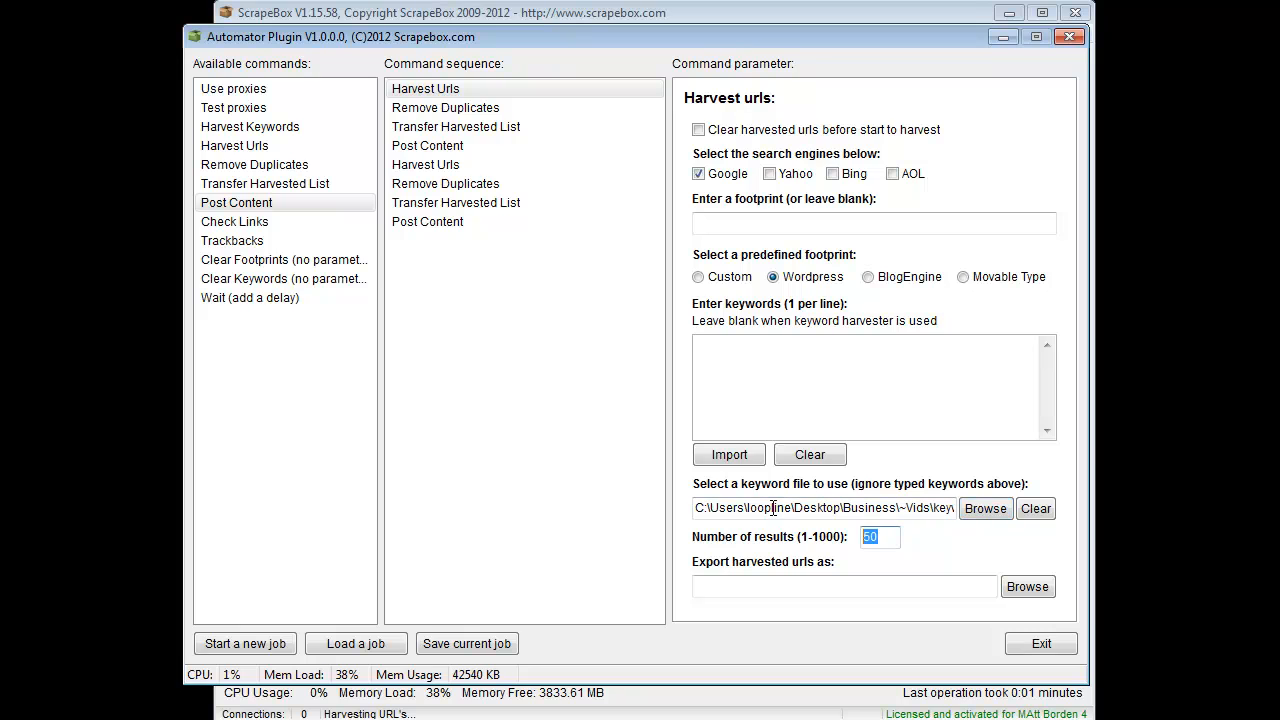
type("1000")
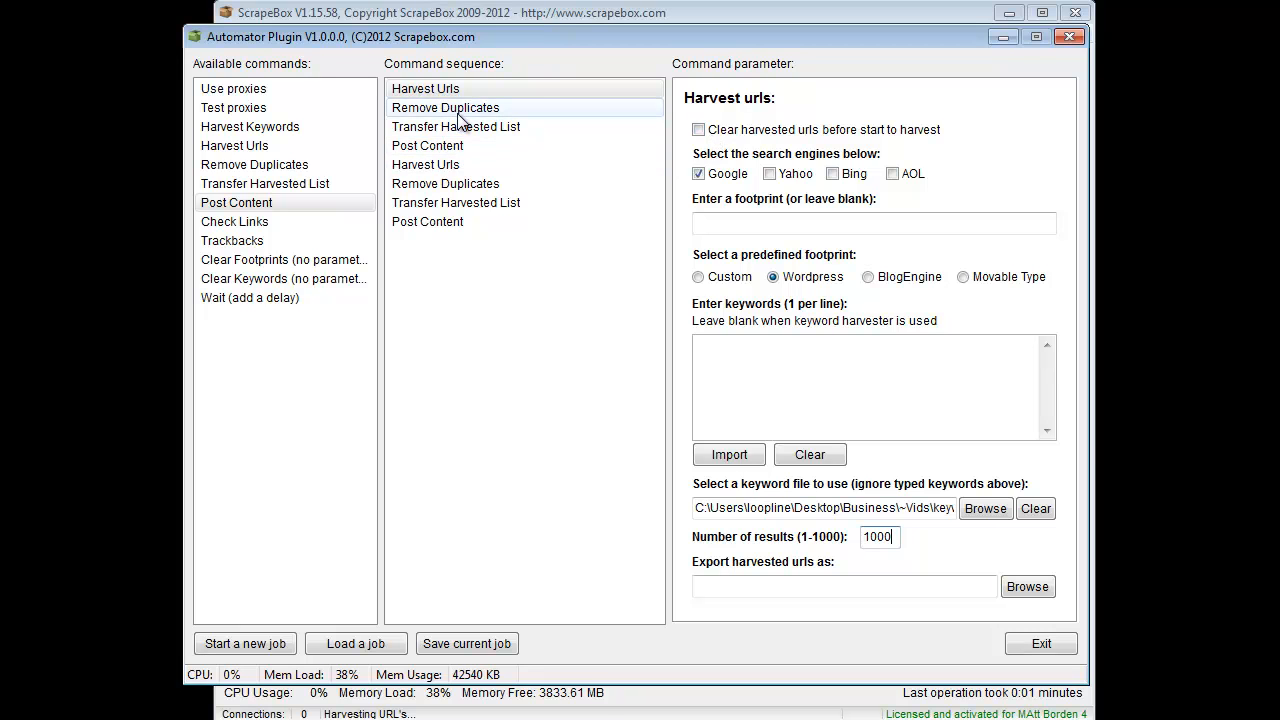
left_click(698, 130)
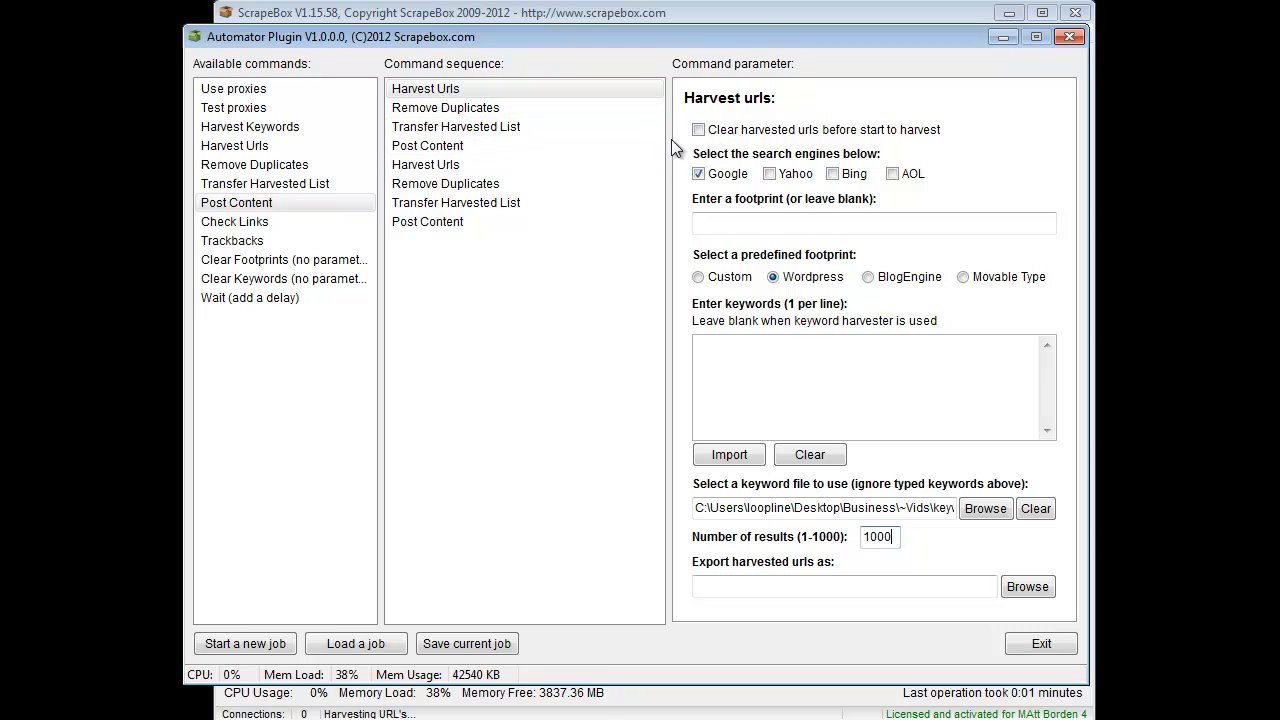
Set the first Remove Duplicates command to remove duplicate urls, and review the first Transfer Harvested List and Post Content parameters
left_click(435, 110)
left_click(728, 153)
left_click(728, 131)
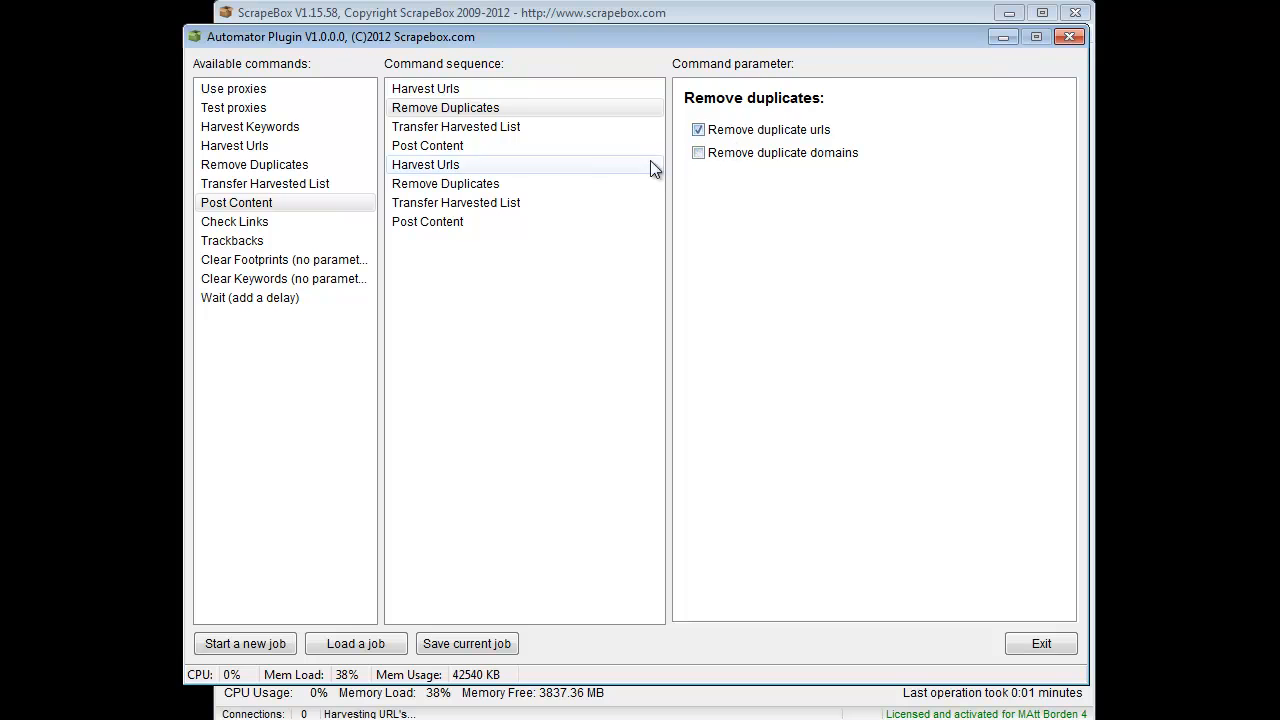
left_click(610, 127)
left_click(463, 148)
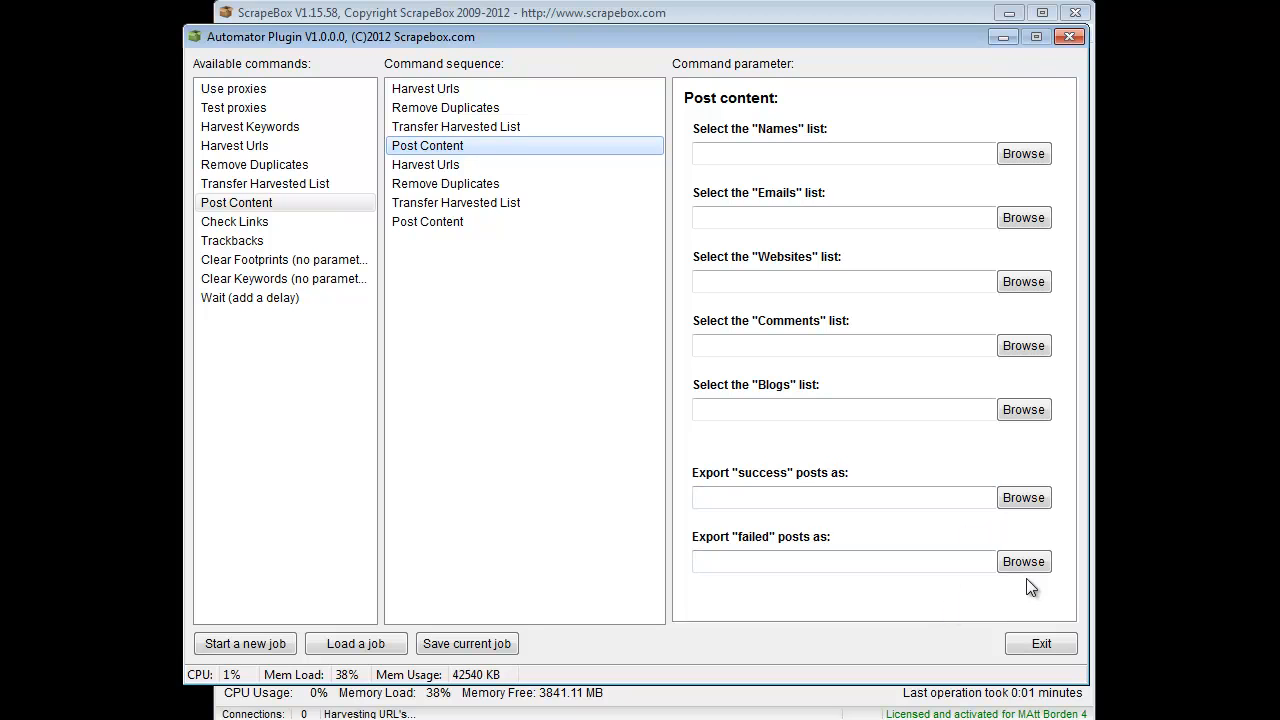
Set the second Harvest Urls command to clear harvested urls first, use keyword file 2 and fetch 1000 results
left_click(486, 166)
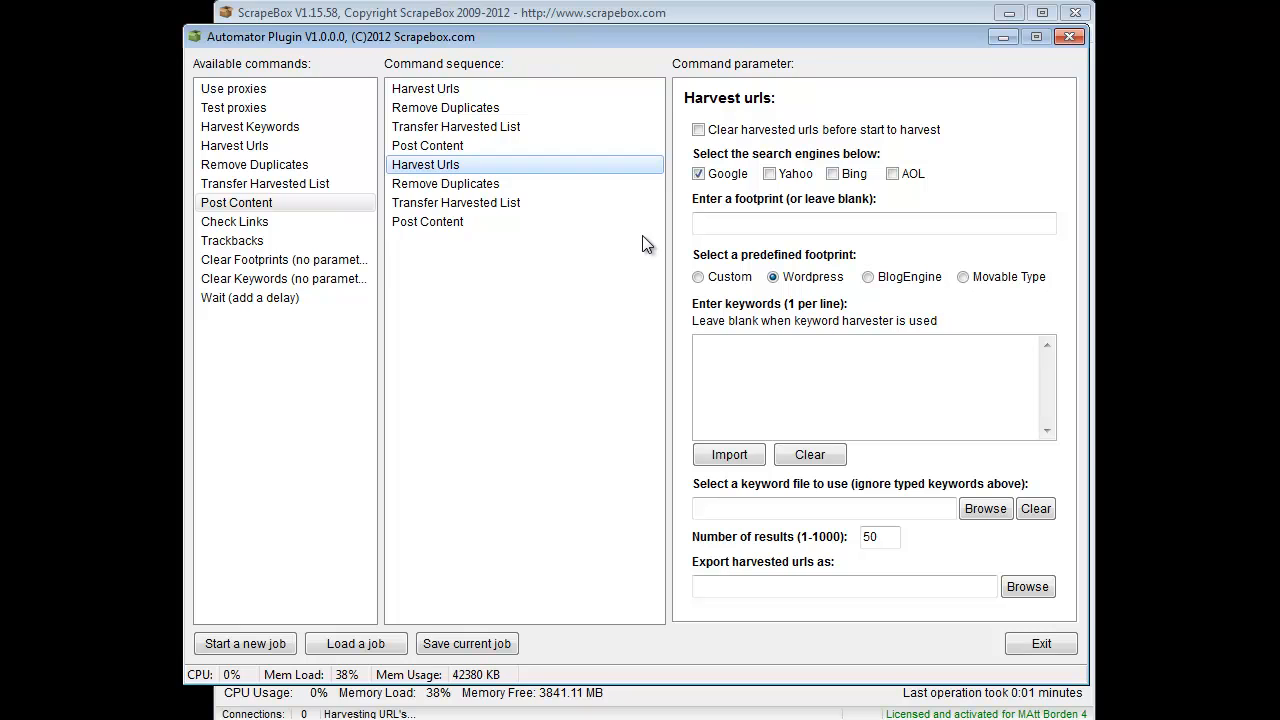
left_click(714, 134)
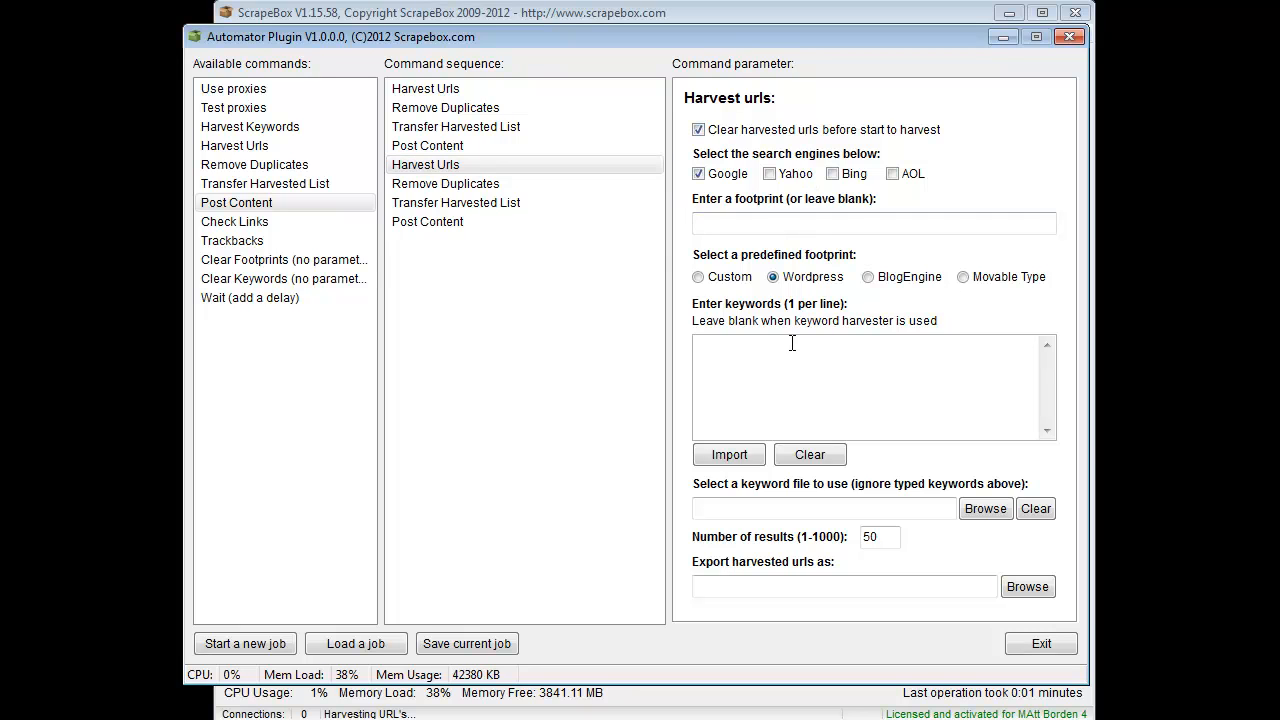
left_click(985, 509)
double_click(460, 330)
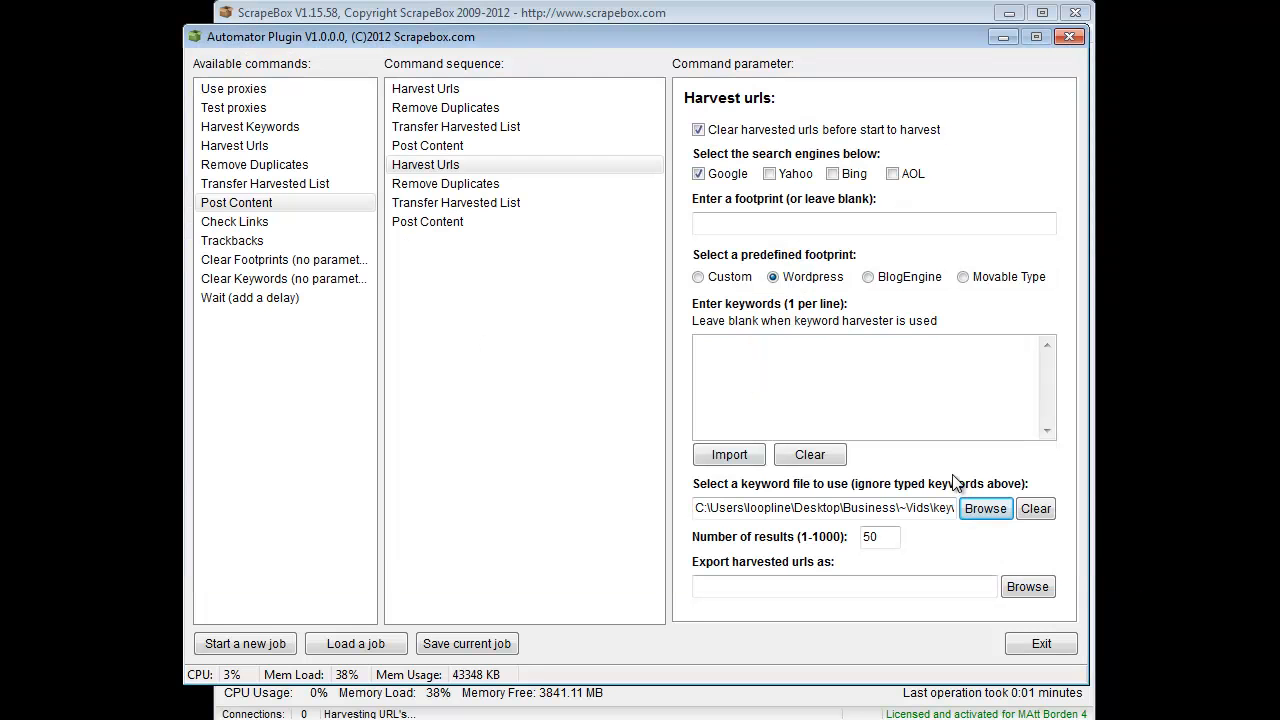
double_click(878, 537)
type("000")
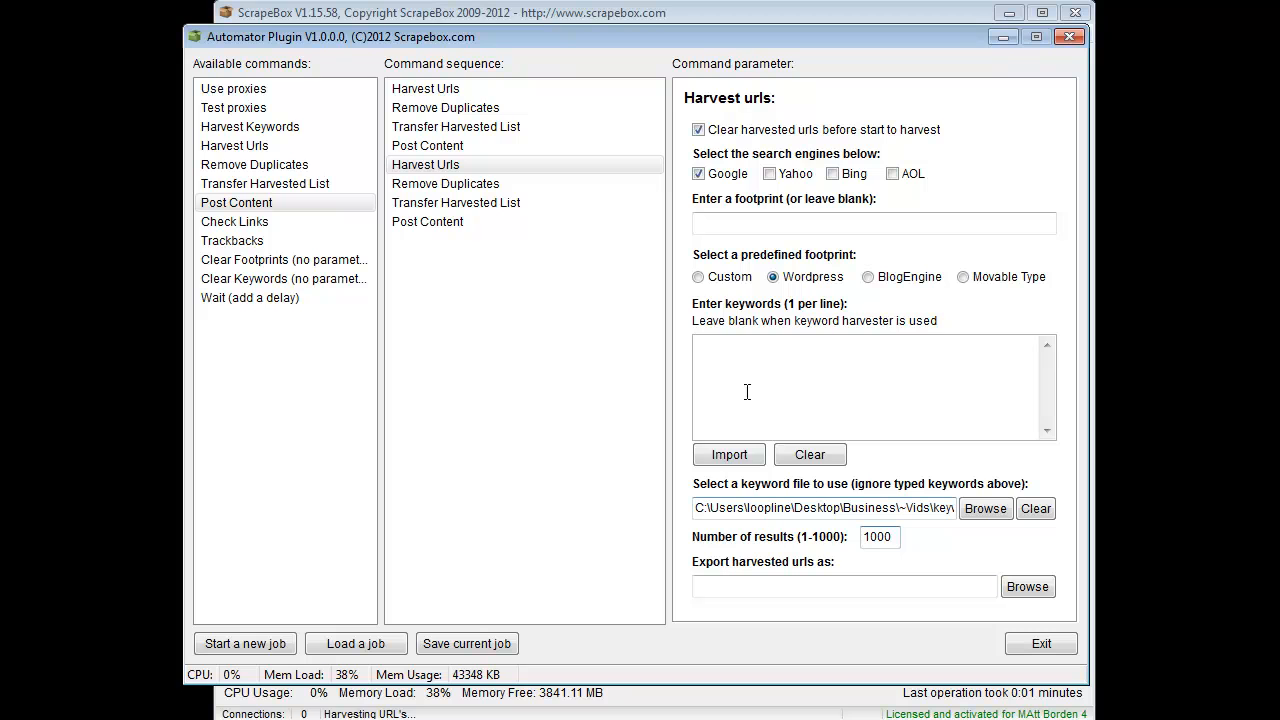
Set the second Remove Duplicates command to remove duplicate urls and domains, and review the remaining Transfer Harvested List and Post Content commands
left_click(486, 183)
left_click(720, 152)
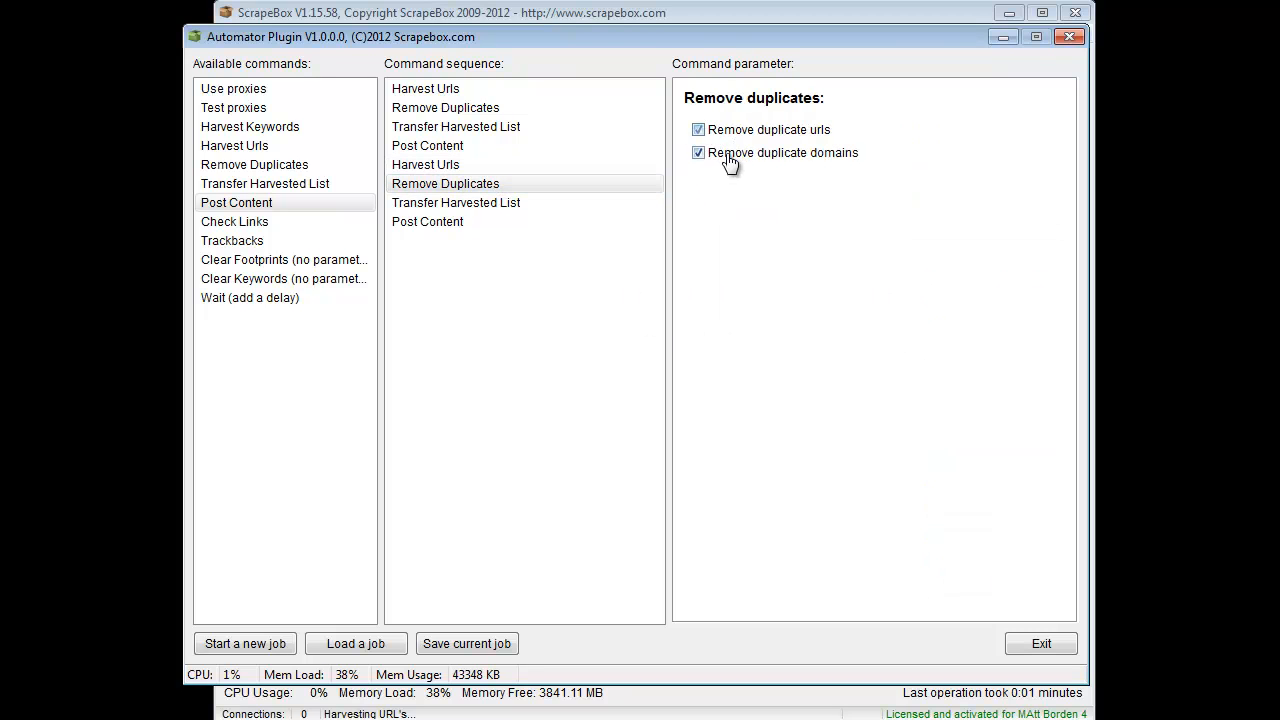
left_click(532, 205)
left_click(490, 226)
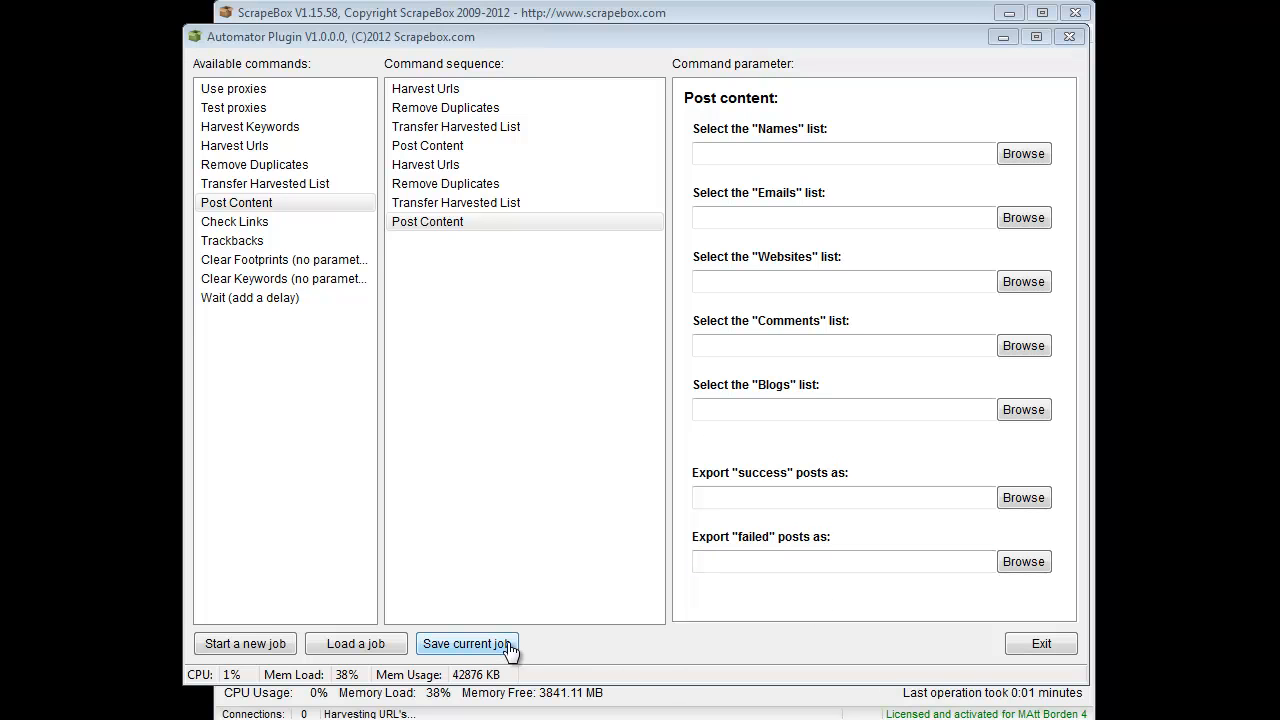
Review the parameters of both Harvest Urls commands and the last Post Content command, and exit the Automator Plugin
left_click(749, 14)
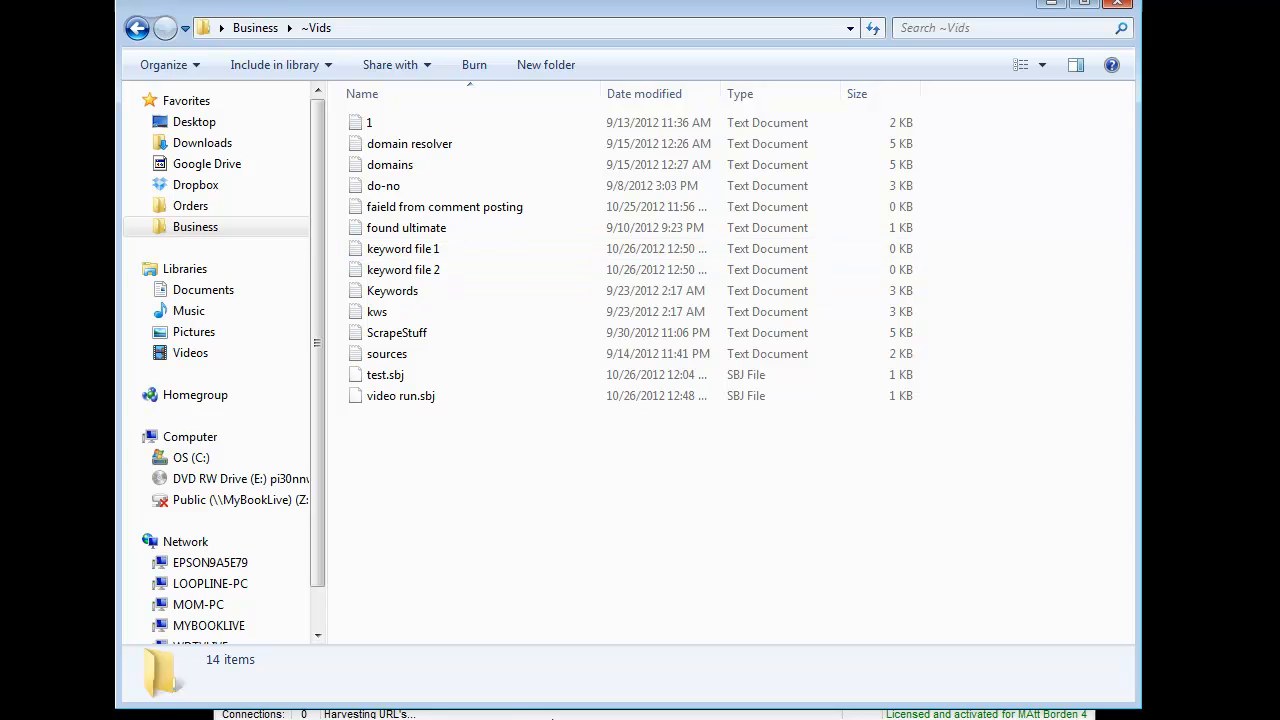
key("alt+Tab")
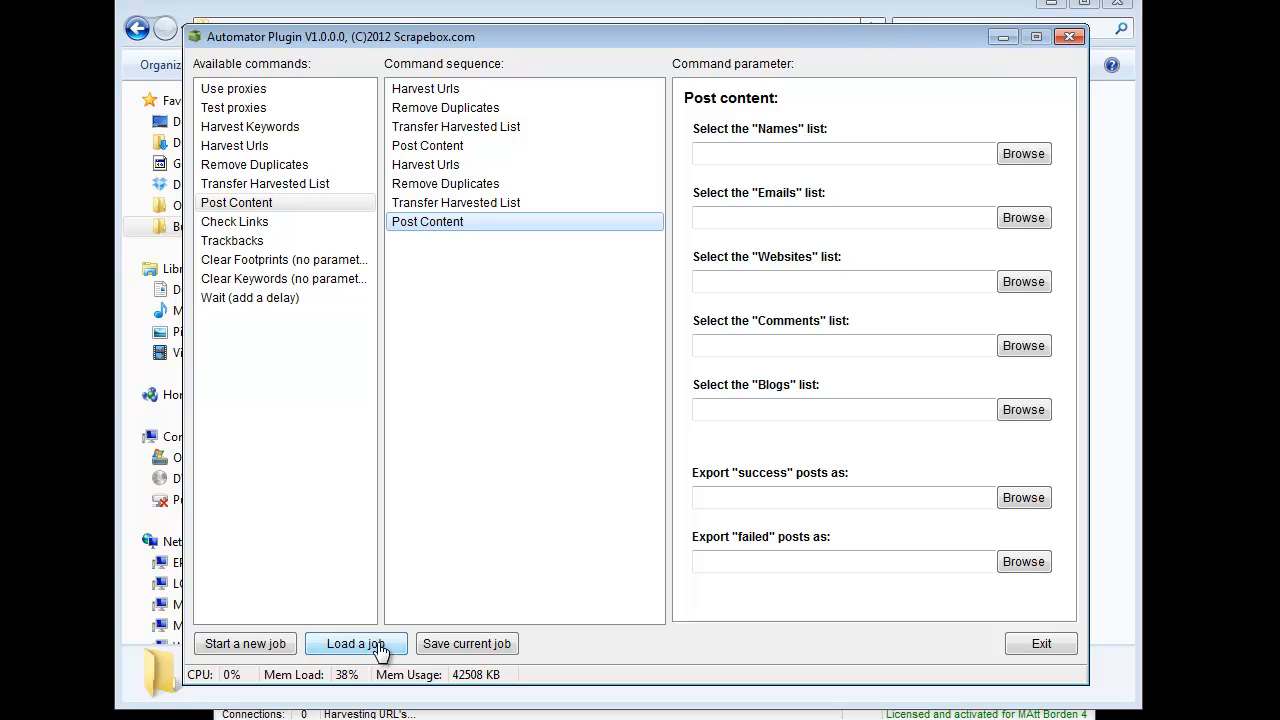
left_click(449, 88)
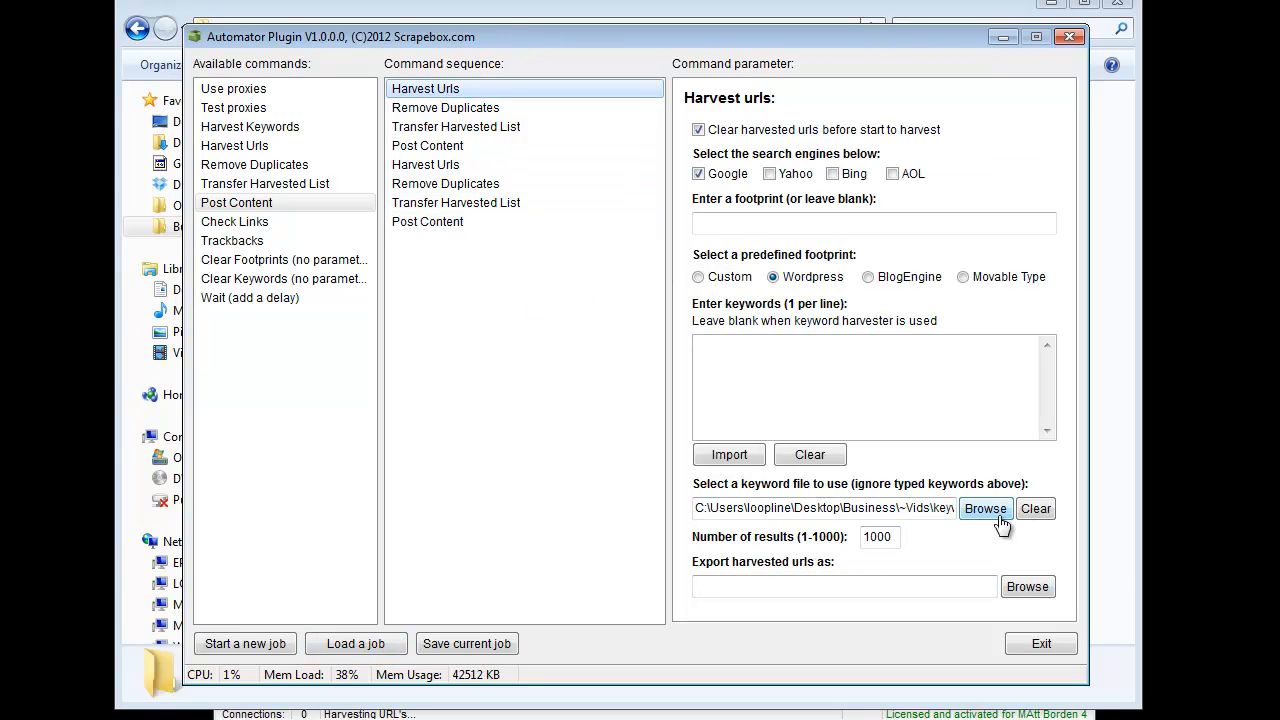
left_click(455, 164)
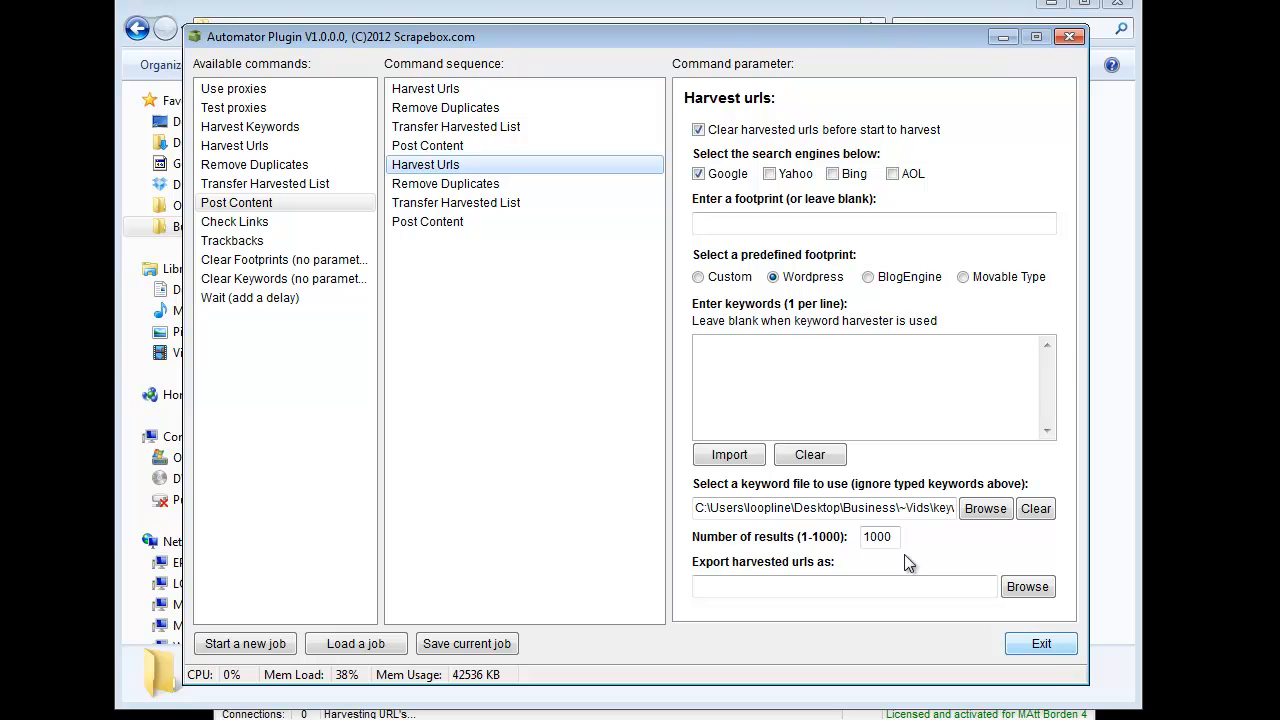
left_click(435, 233)
left_click(434, 222)
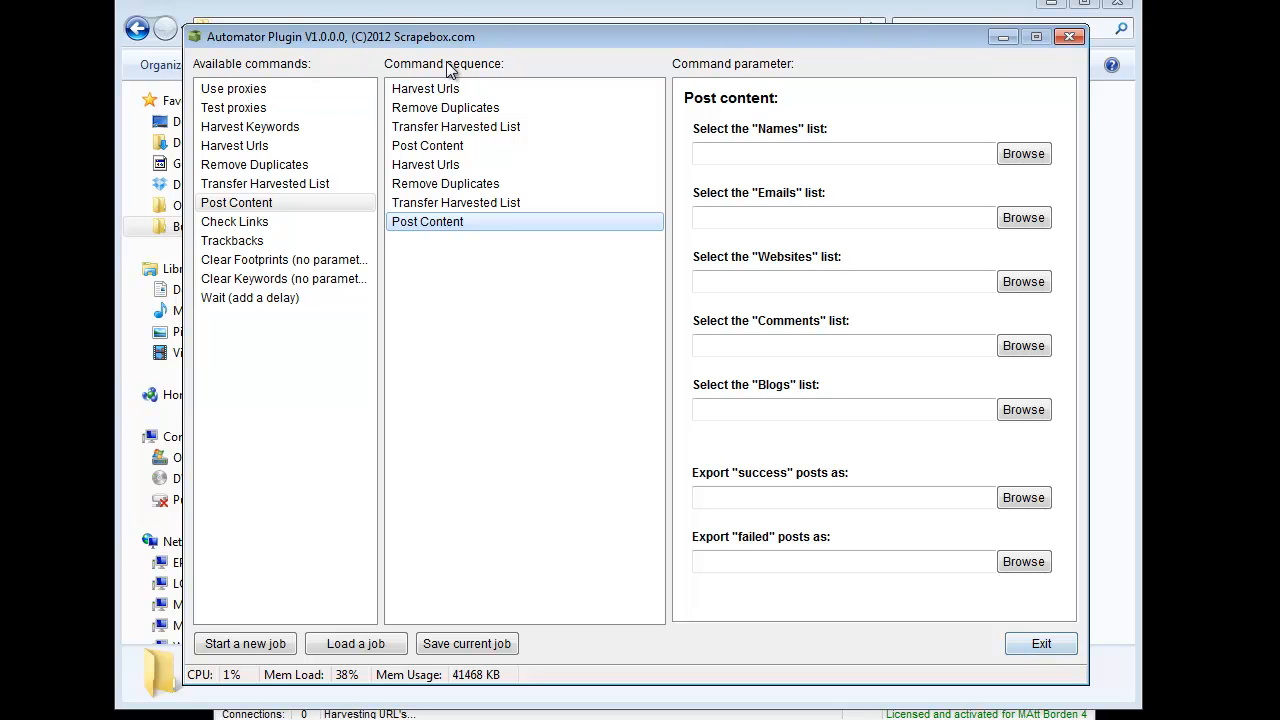
left_click(532, 164)
left_click(1041, 643)
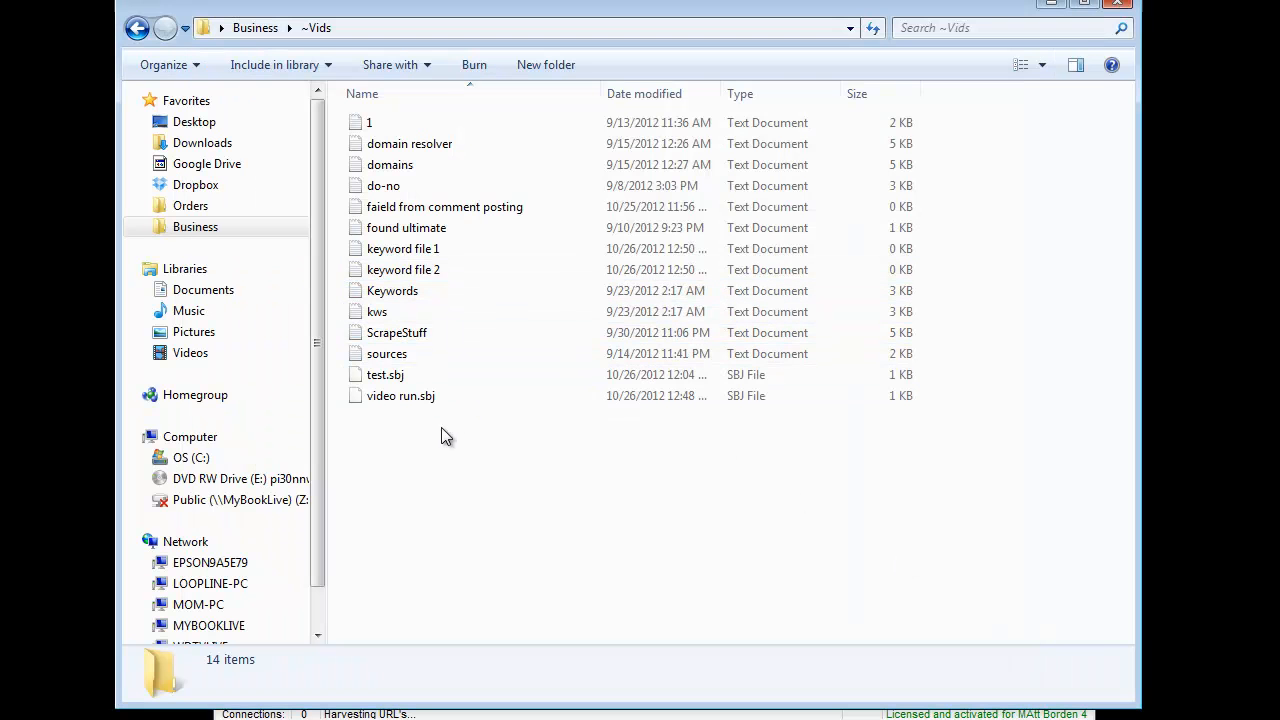
Enter the keyword car in keyword file 1 and save it
double_click(434, 250)
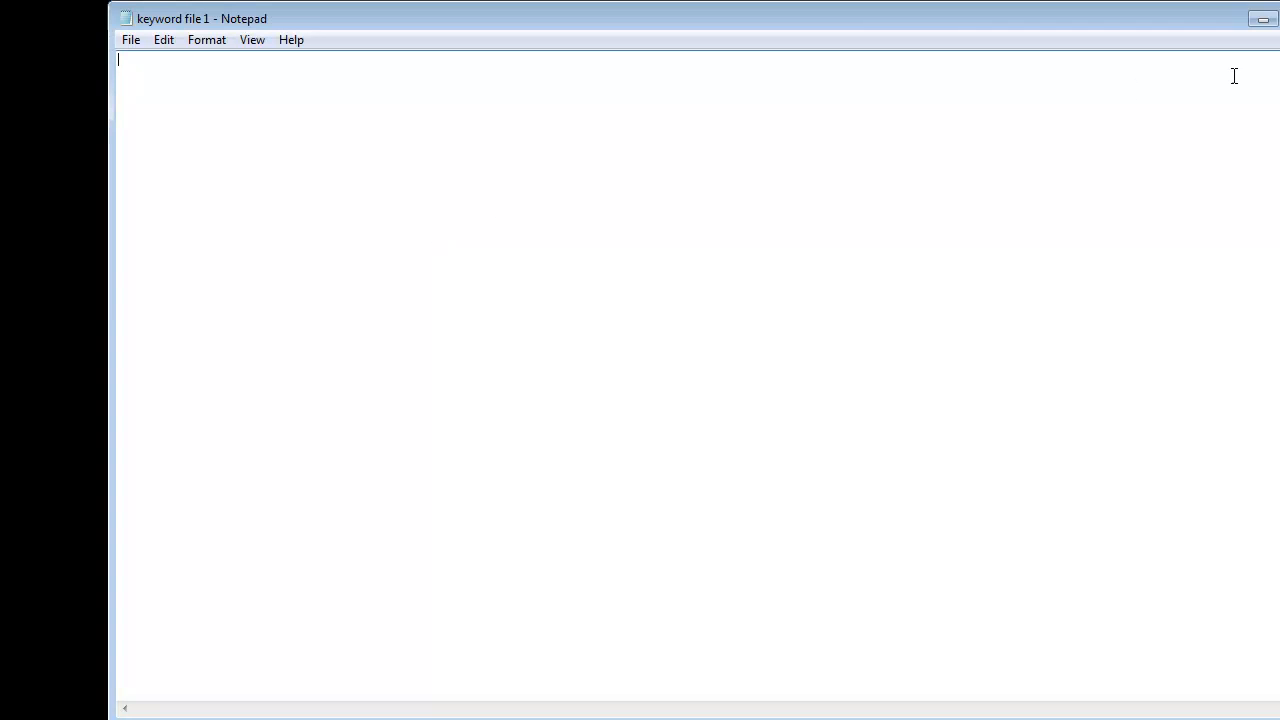
type("car")
key("alt+F4")
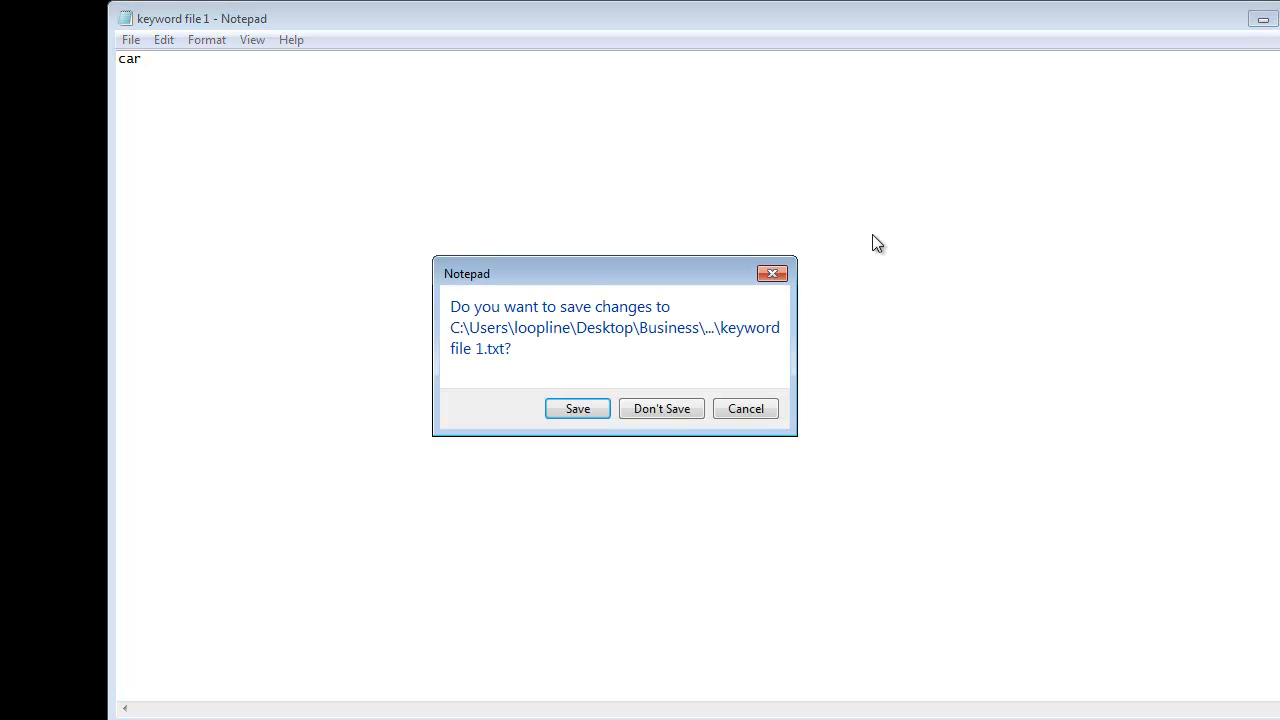
left_click(576, 409)
Enter the keyword boat in keyword file 2 and save it
double_click(449, 271)
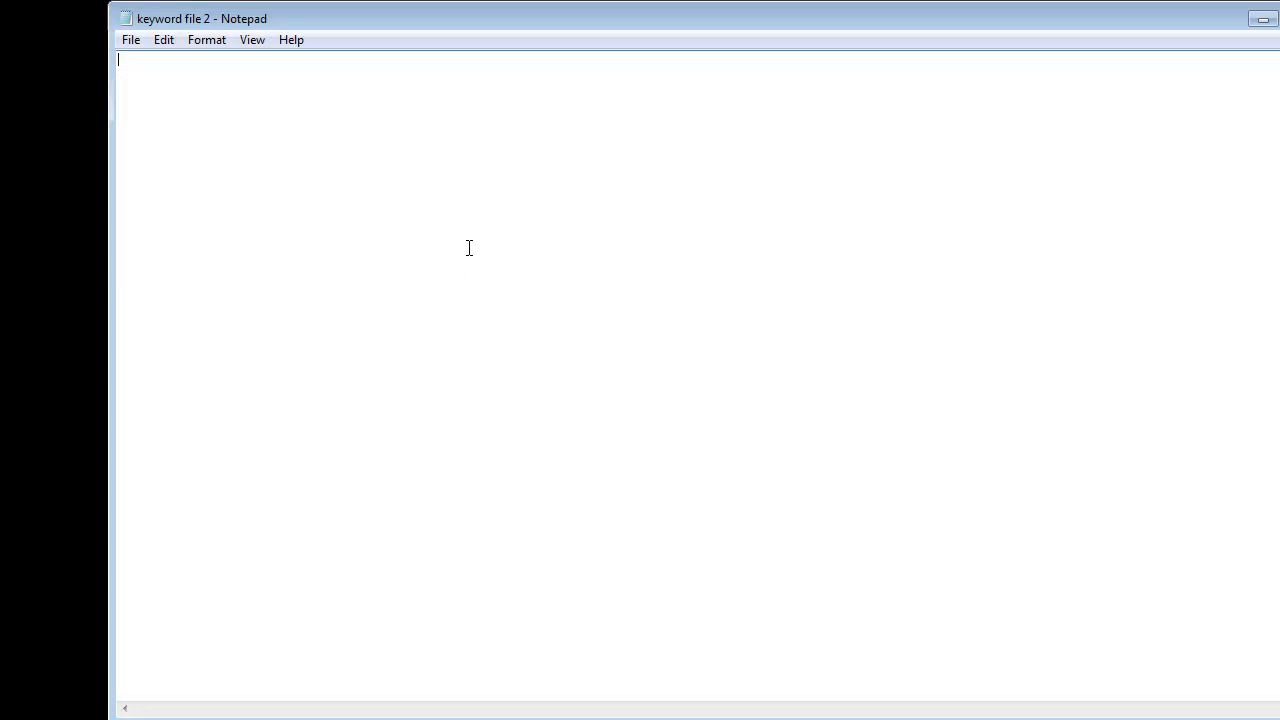
type("boat")
key("alt+F4")
left_click(576, 409)
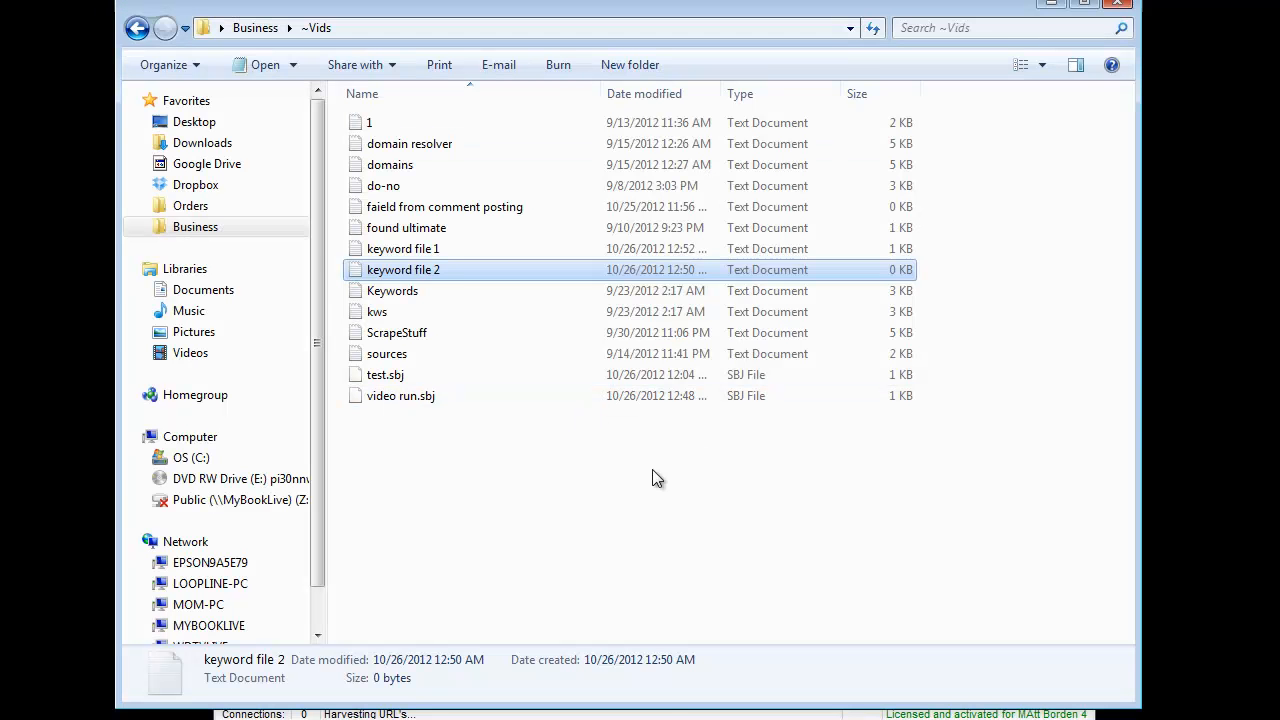
Return to the ~Vids folder, replace the contents of keyword file 1 with grass and save the file
key("alt+Tab")
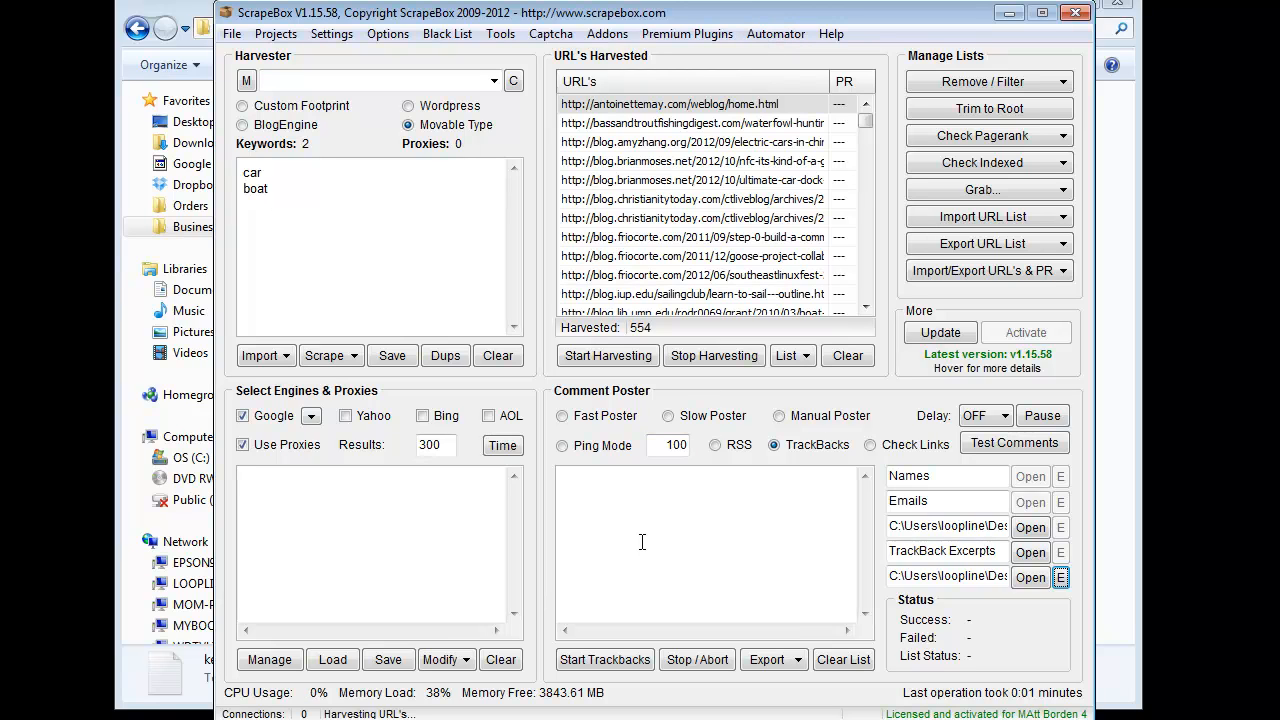
left_click(1108, 418)
double_click(408, 250)
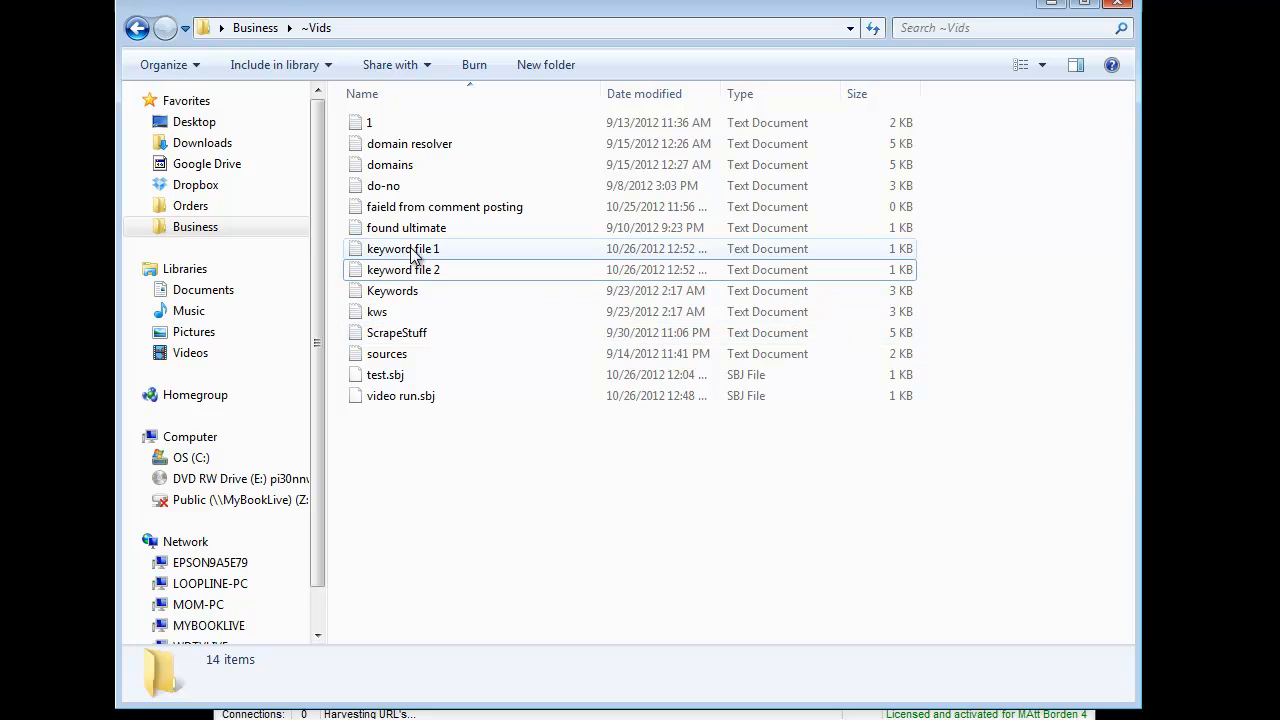
key("ctrl+a")
type("g")
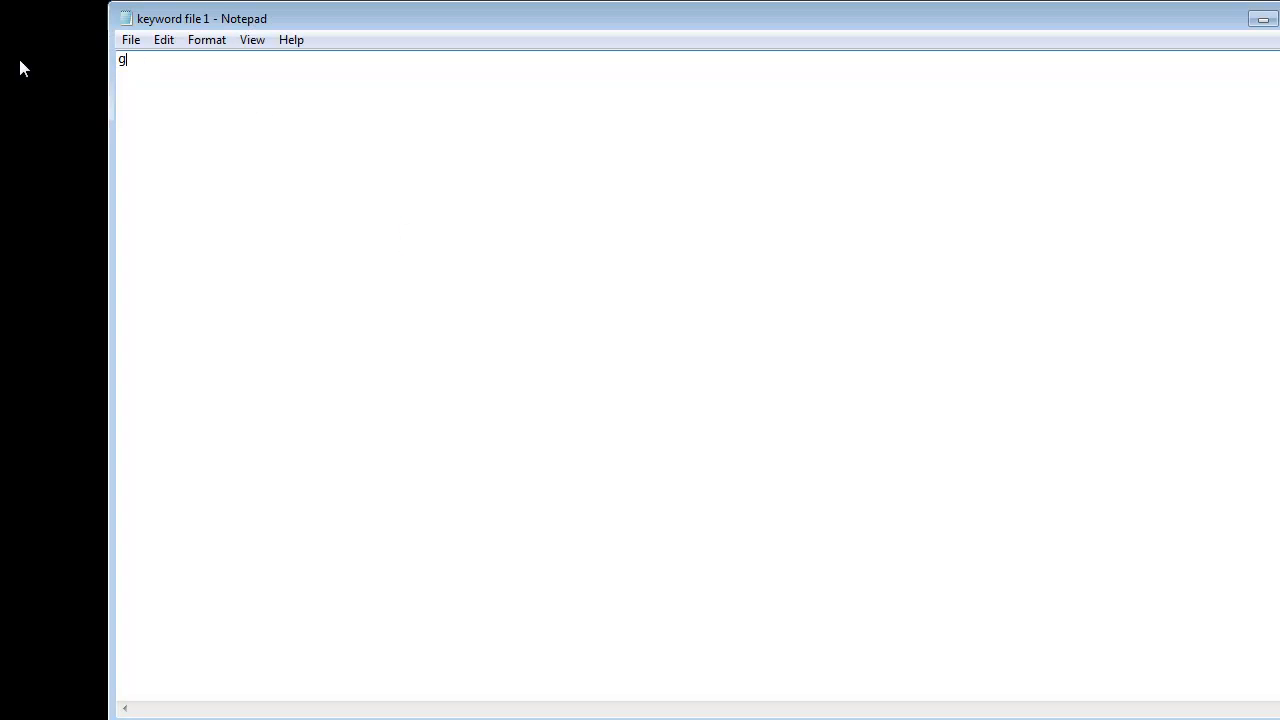
type("rass")
left_click(1278, 18)
left_click(576, 413)
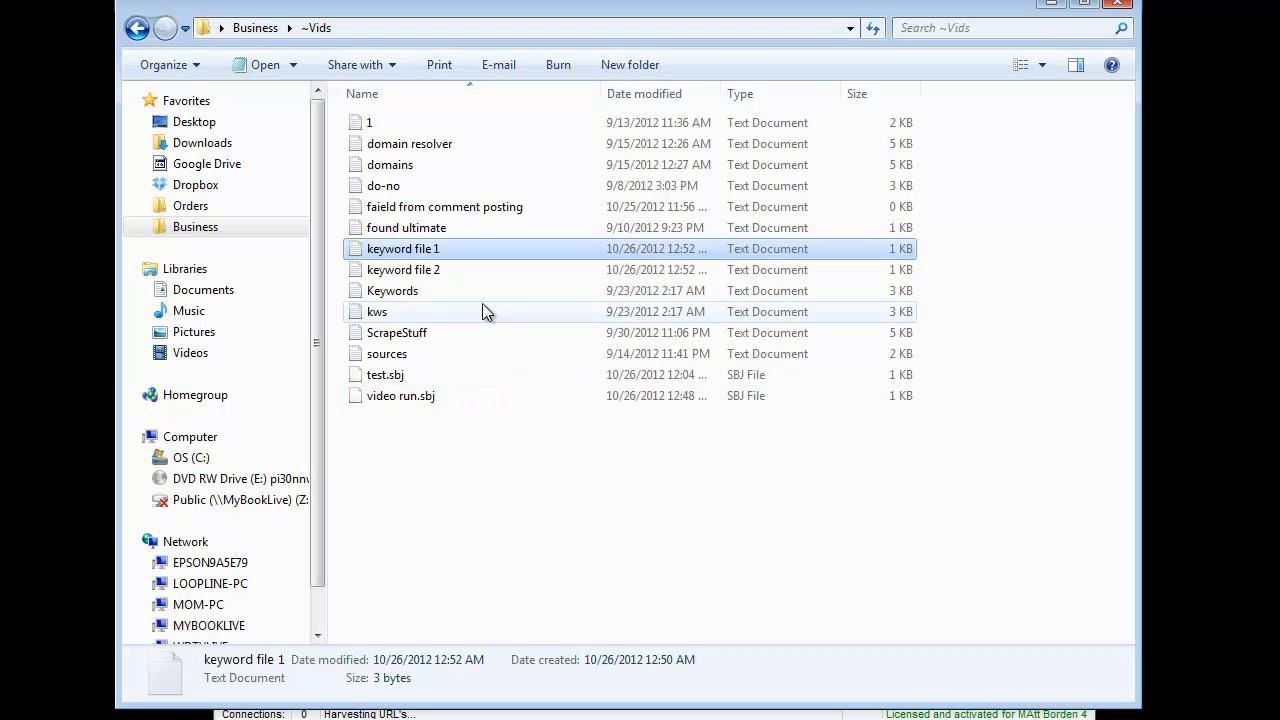
Replace the contents of keyword file 2 with sky and save the file
double_click(434, 271)
key("ctrl+a")
type("s")
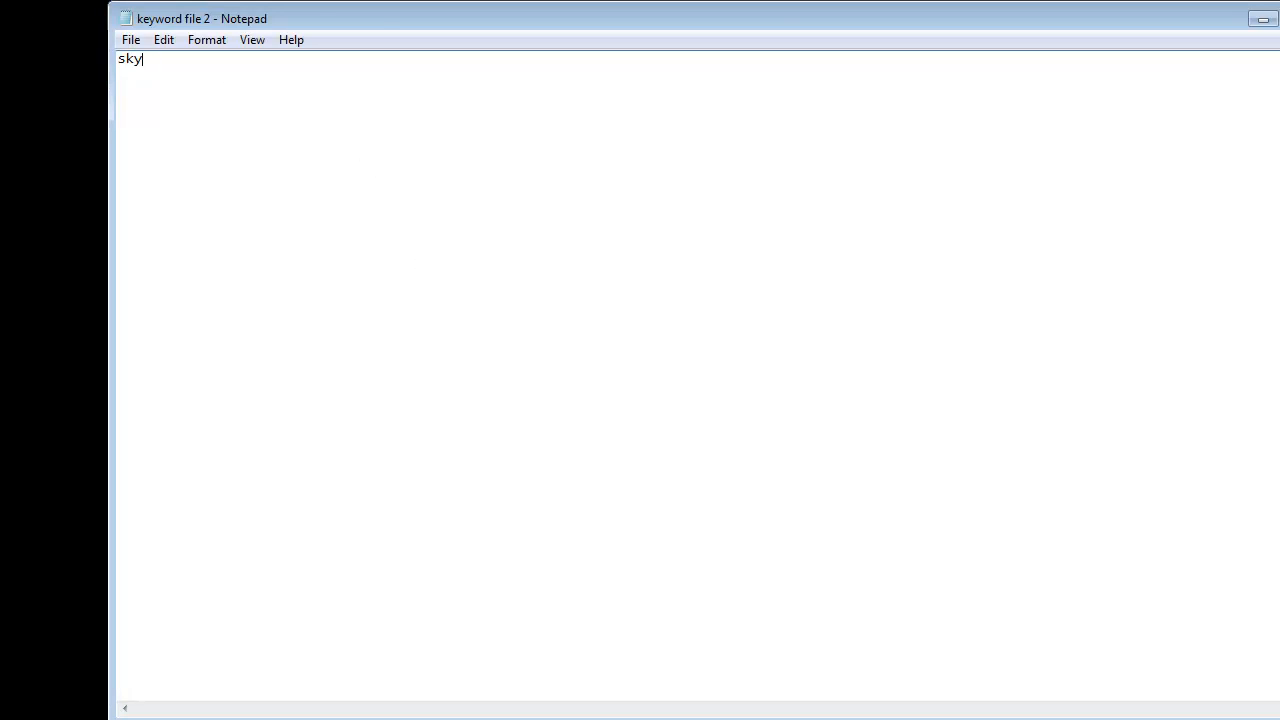
key("alt+F4")
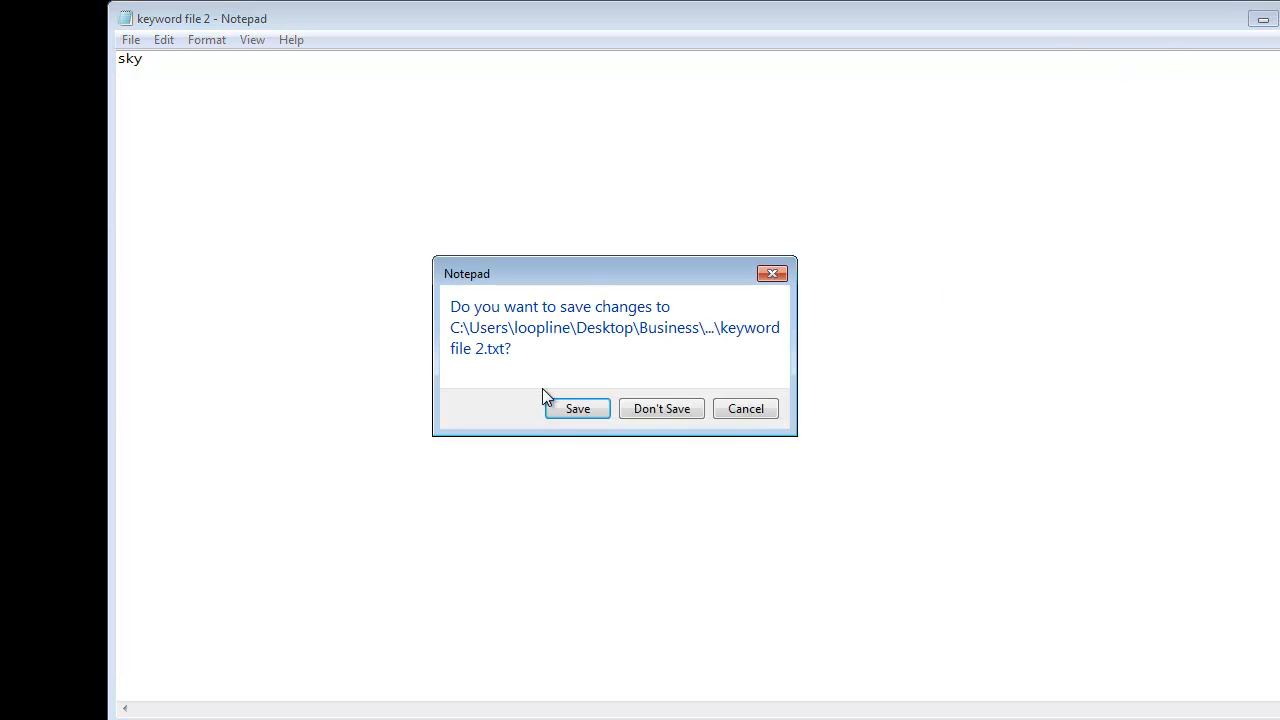
left_click(568, 408)
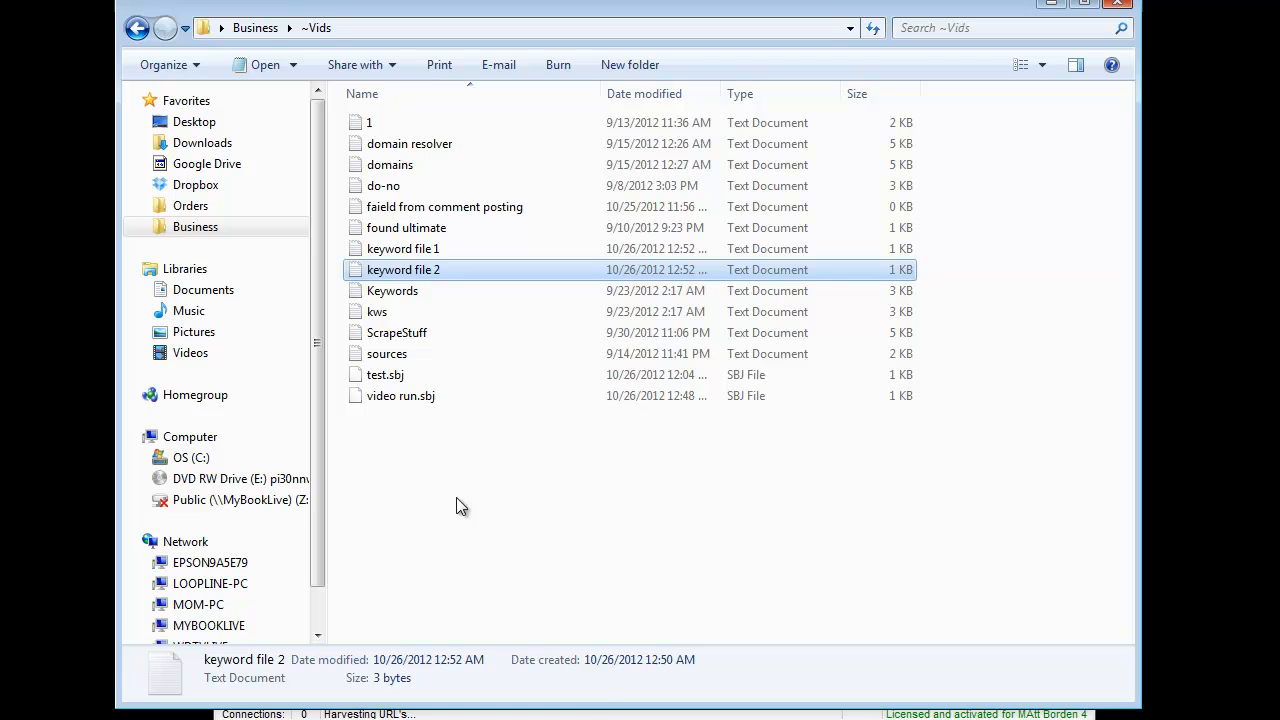
Select all the text documents from 1 through sources in the ~Vids folder
right_click(419, 498)
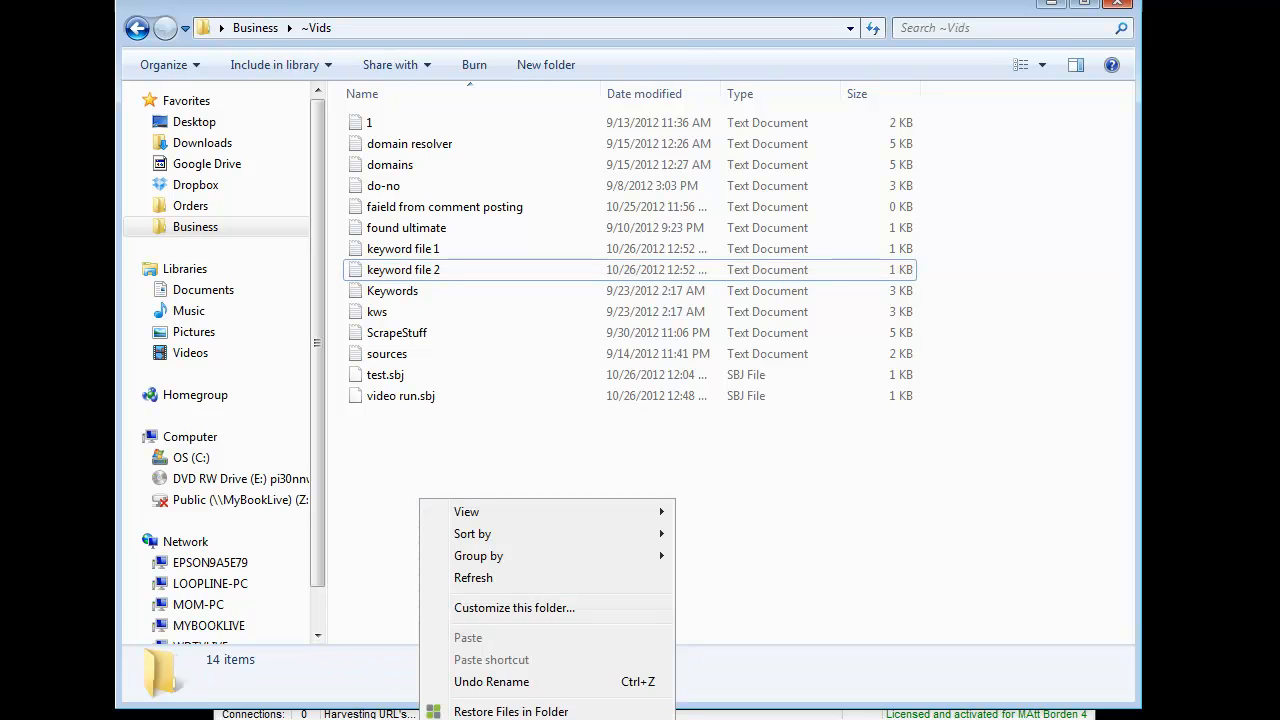
left_click(394, 508)
left_click_drag(507, 356, 405, 120)
right_click(409, 199)
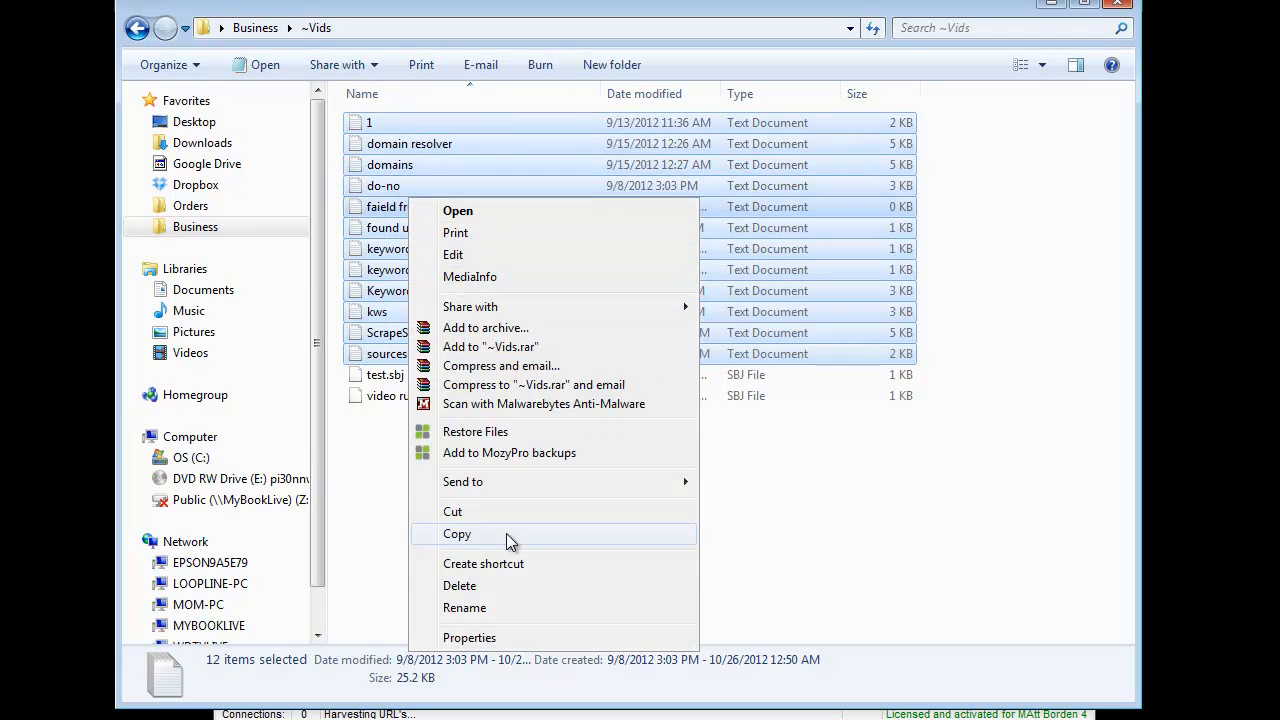
left_click(506, 585)
key("Escape")
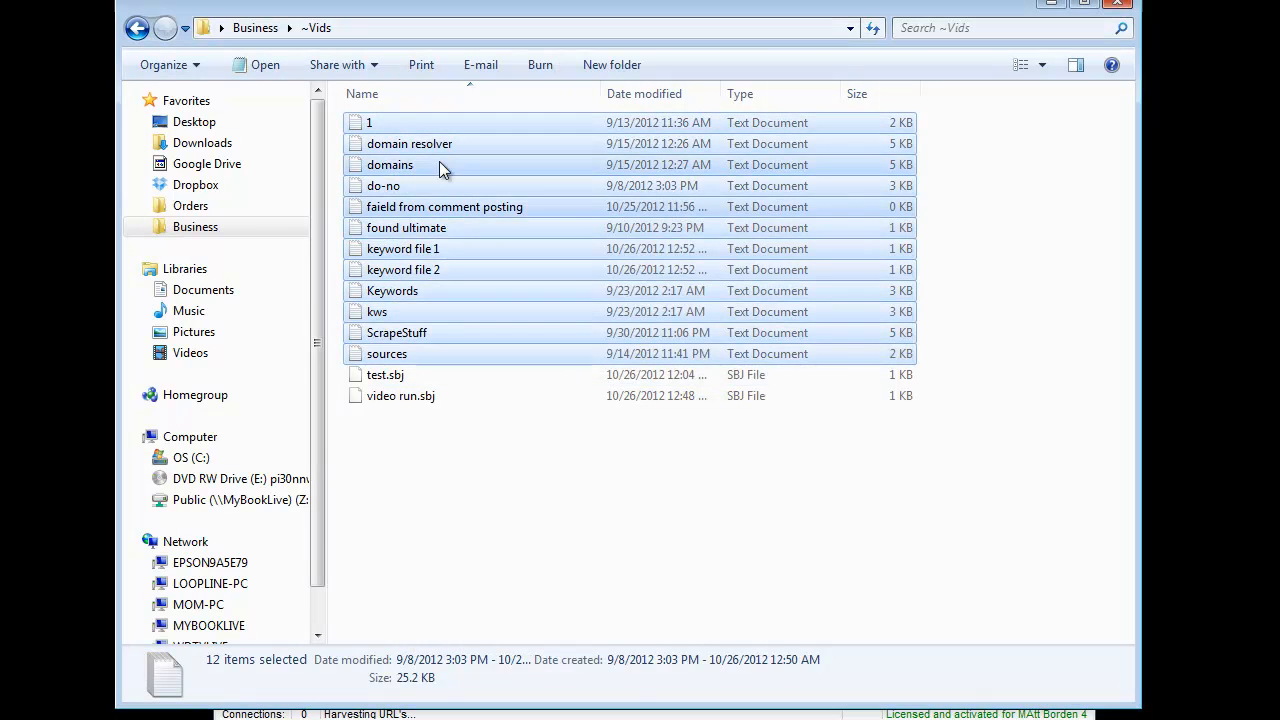
Delete the selected text documents from the ~Vids folder and create a new text document named success comments
right_click(403, 246)
mouse_move(613, 547)
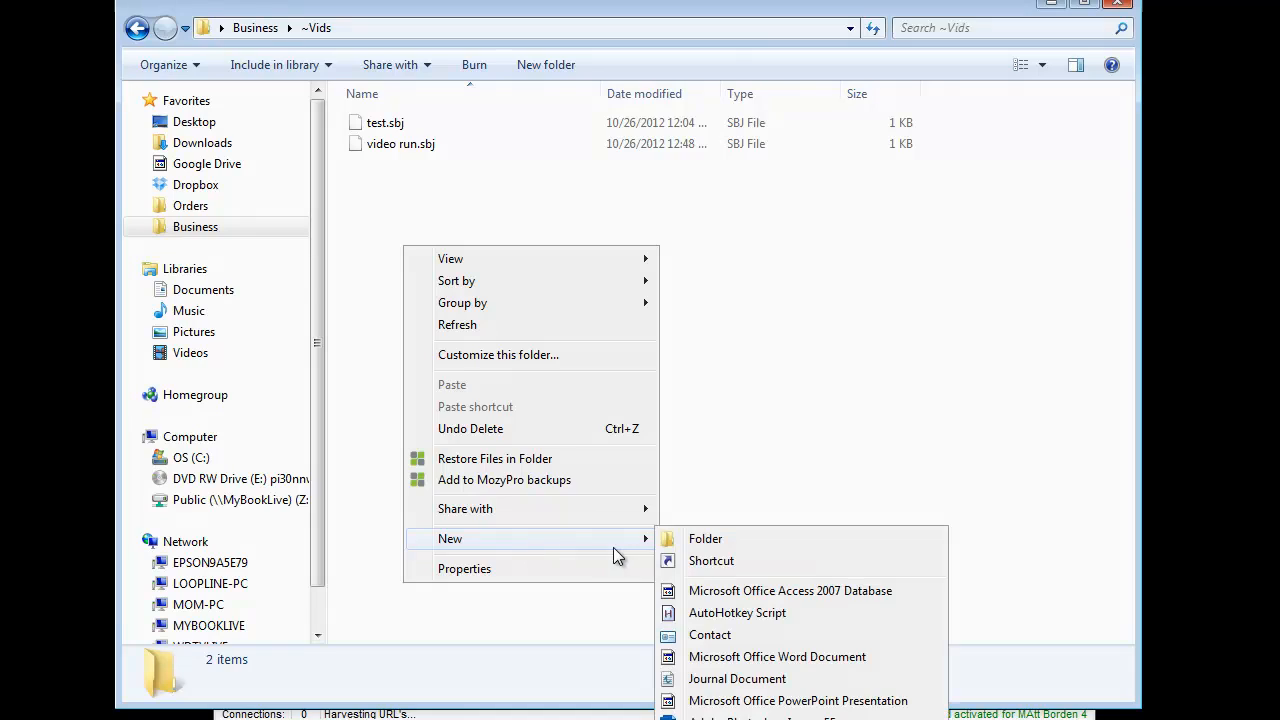
type("tsuccess")
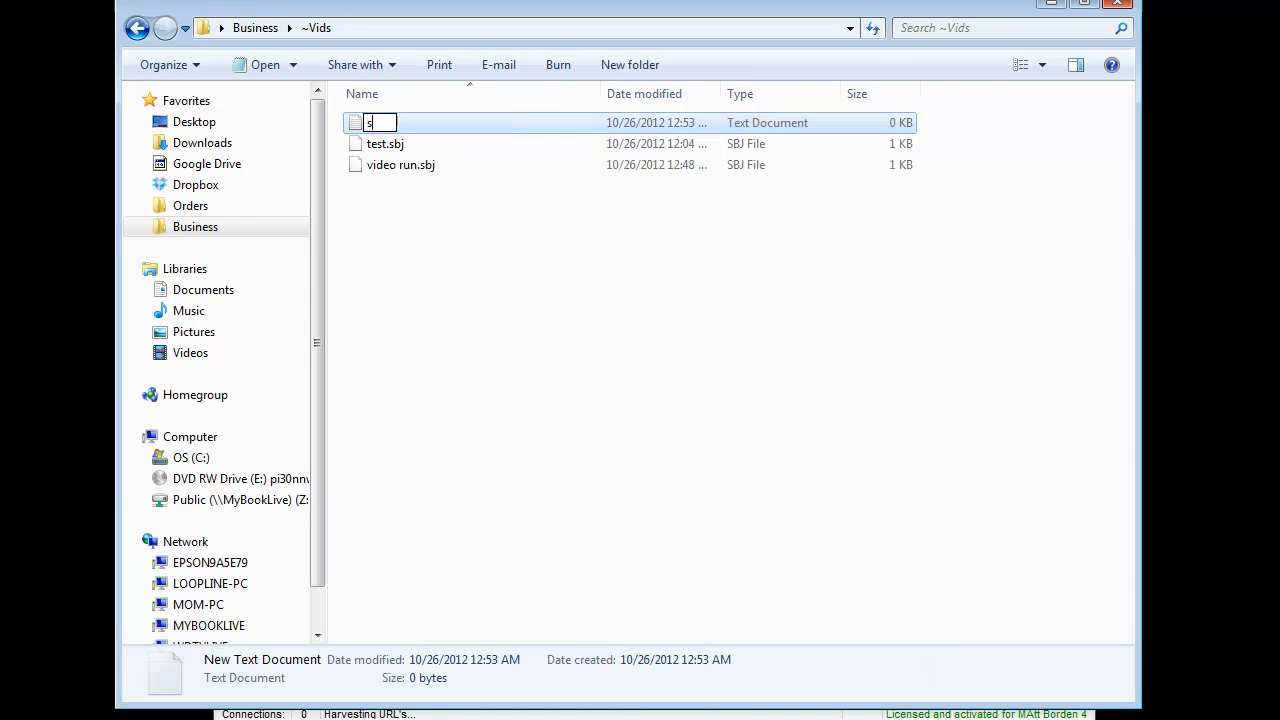
type(" comments")
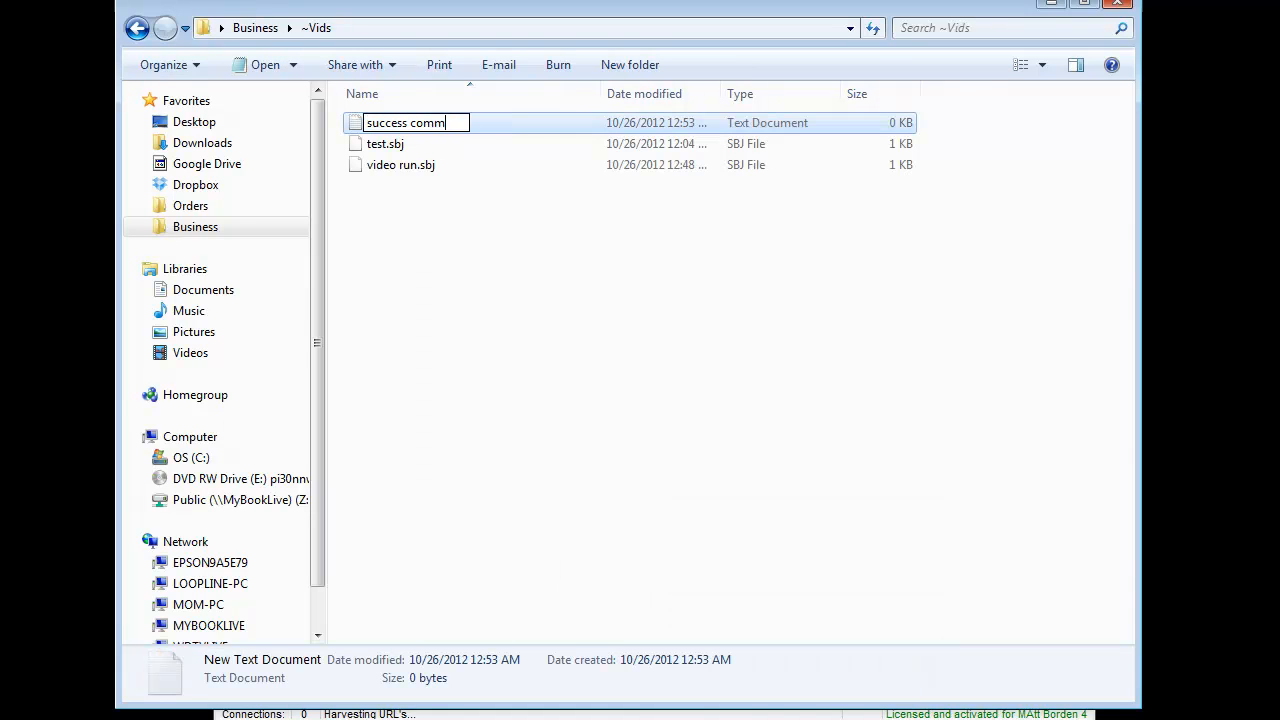
key("Return")
Create another text document in the ~Vids folder and name it failed comments
right_click(447, 305)
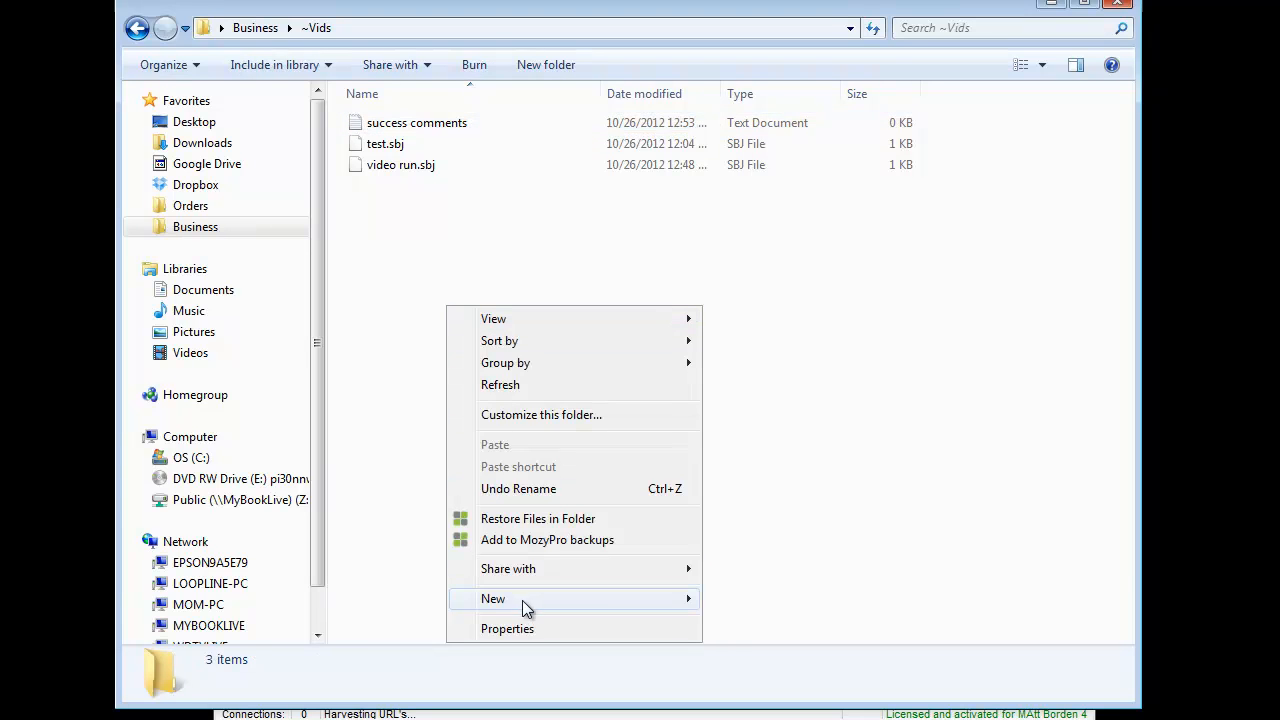
mouse_move(522, 600)
left_click(756, 467)
type("fauked")
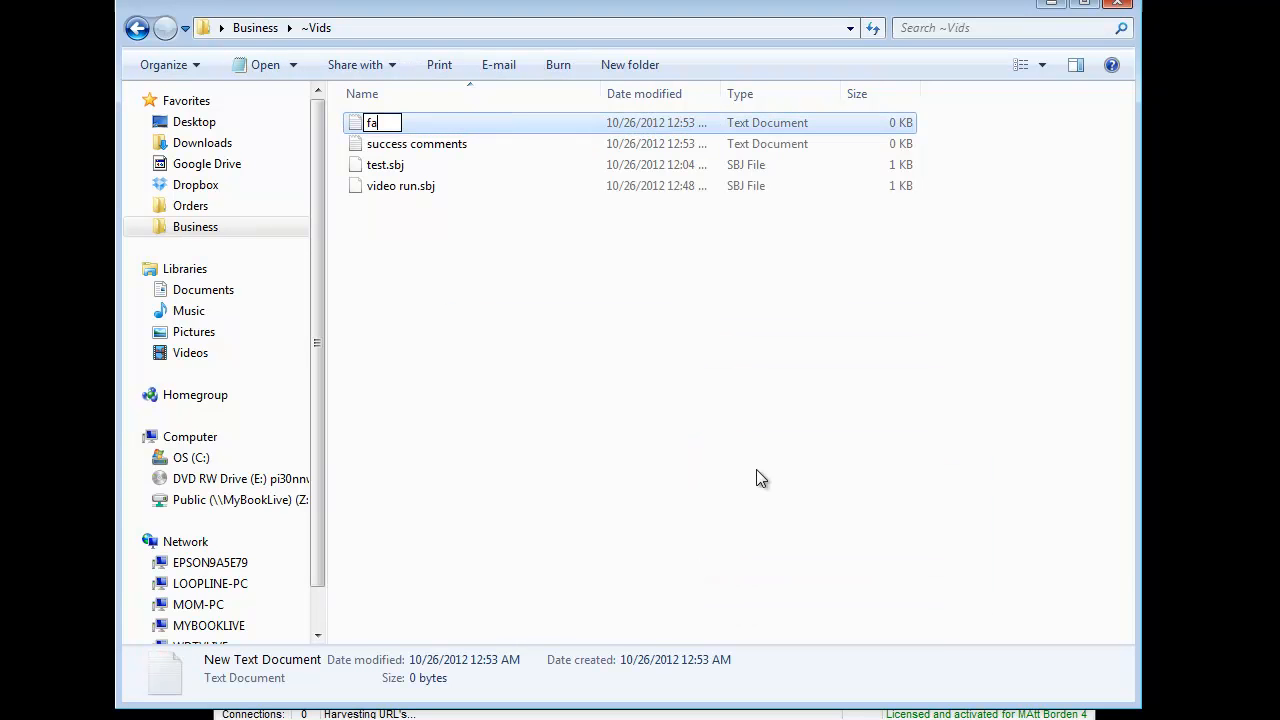
key("BackSpace")
key("BackSpace")
key("BackSpace")
key("BackSpace")
type("iled comments")
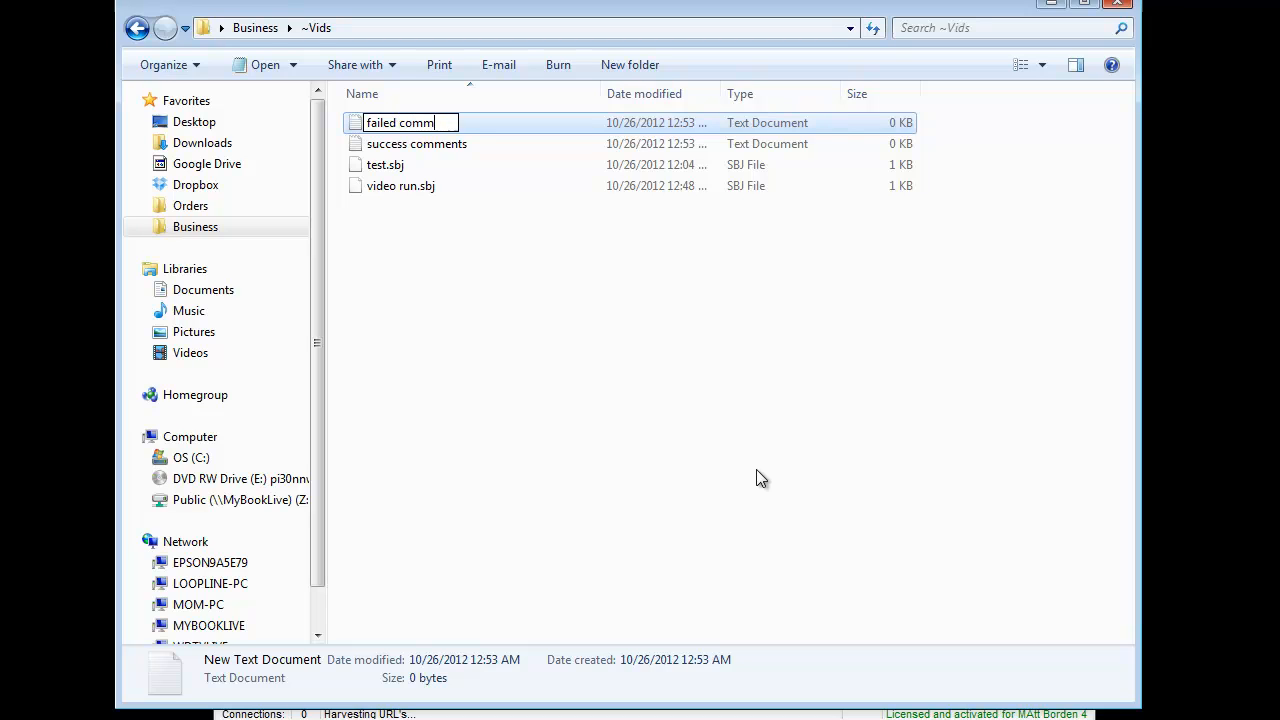
key("Return")
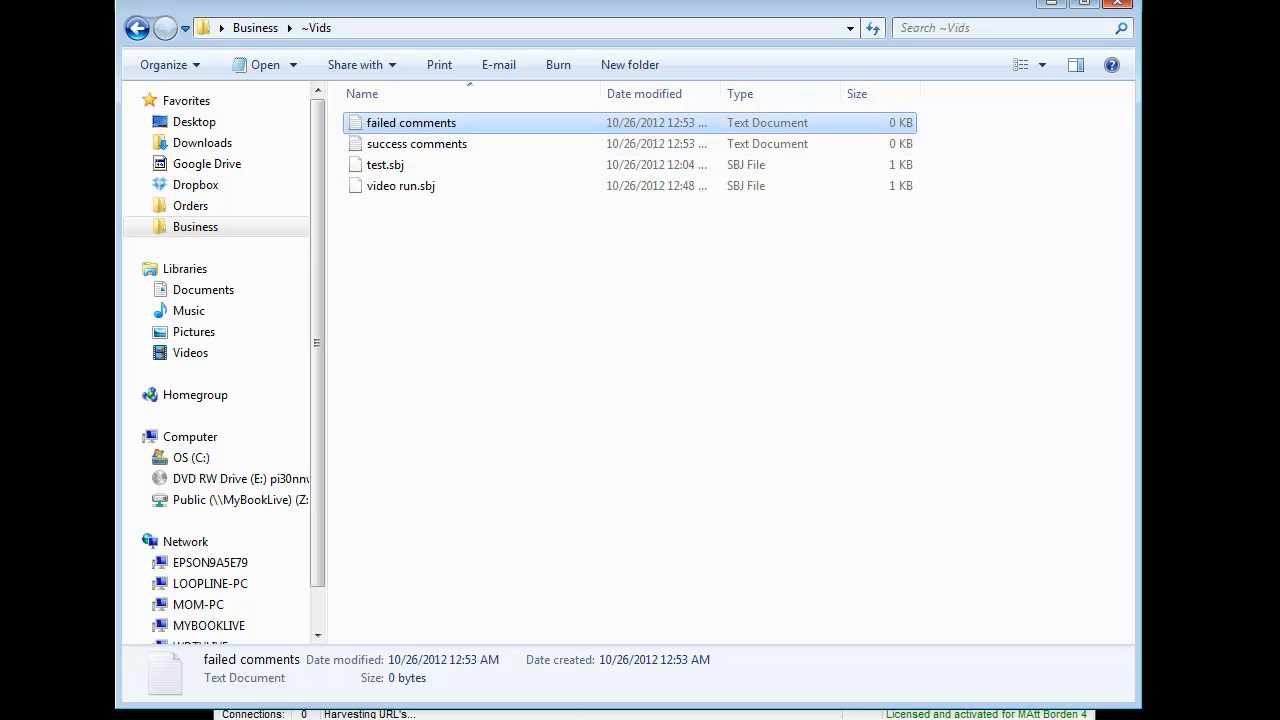
Switch to ScrapeBox, open the Automator plugin and add a Post Content command to the empty sequence
key("alt+Tab")
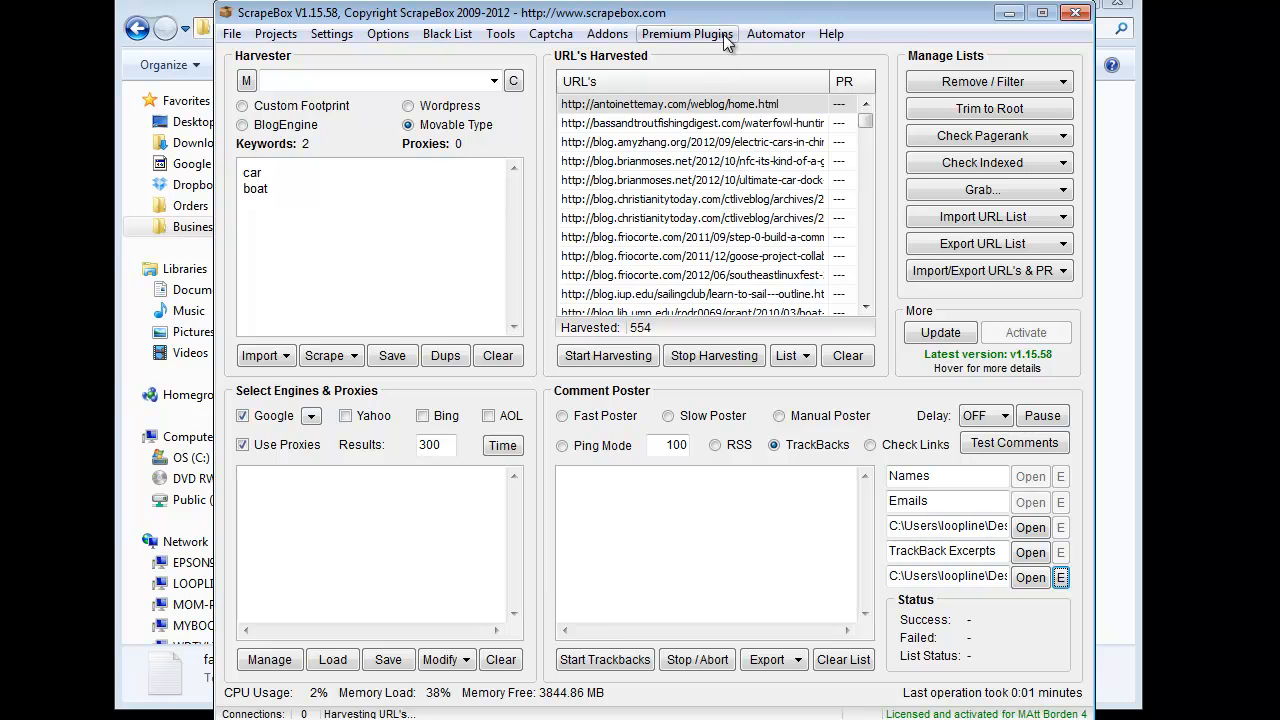
left_click(718, 36)
left_click(721, 89)
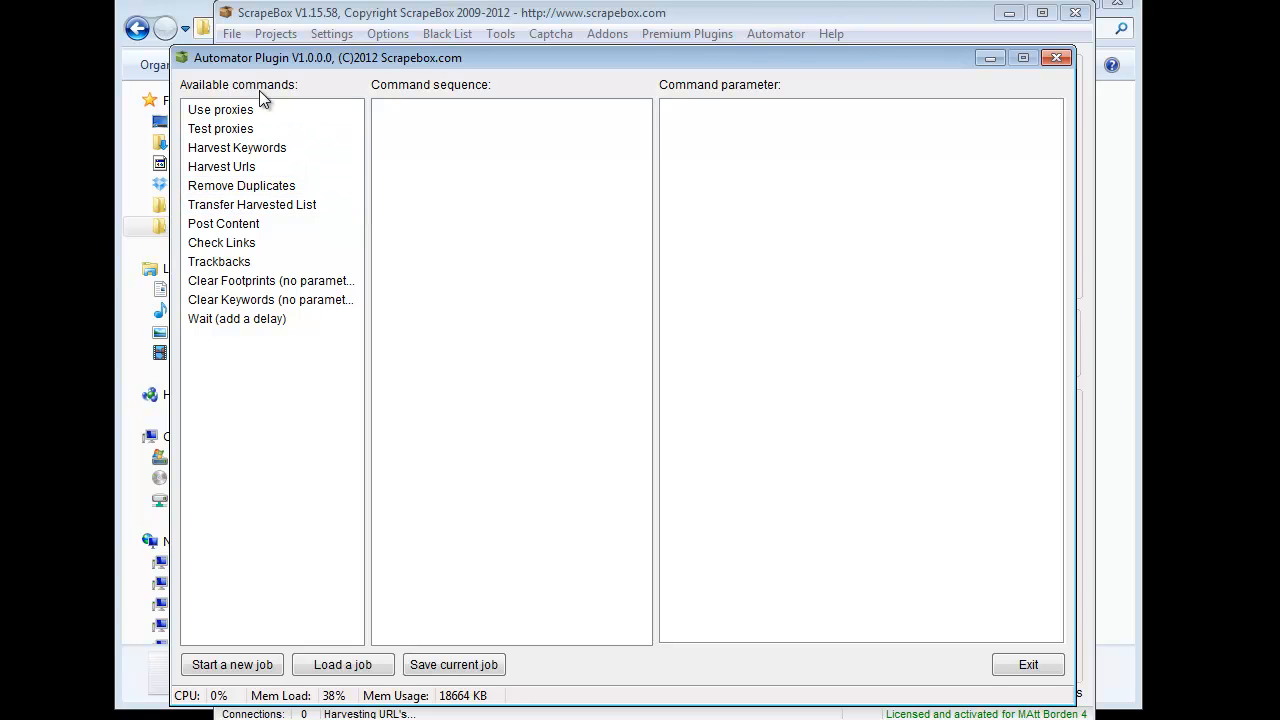
double_click(265, 226)
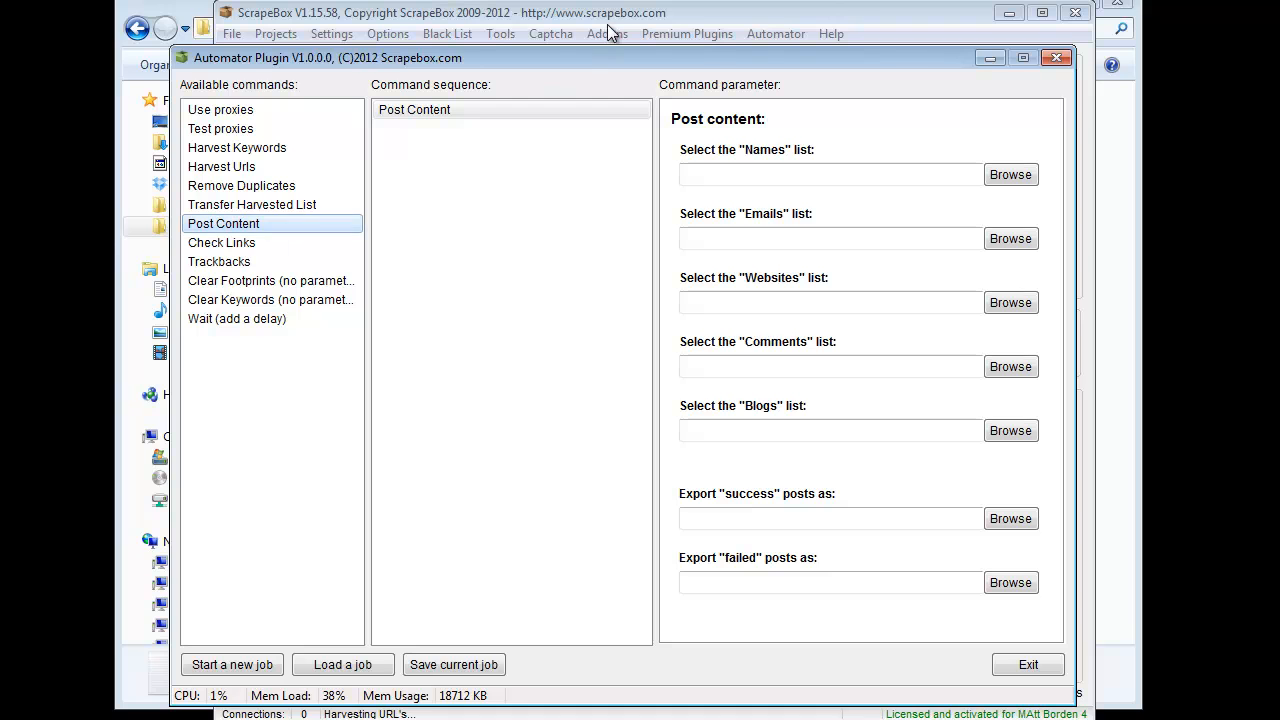
Set the Post Content command to export successful posts to the existing success comments file, accepting its replacement
left_click(1010, 518)
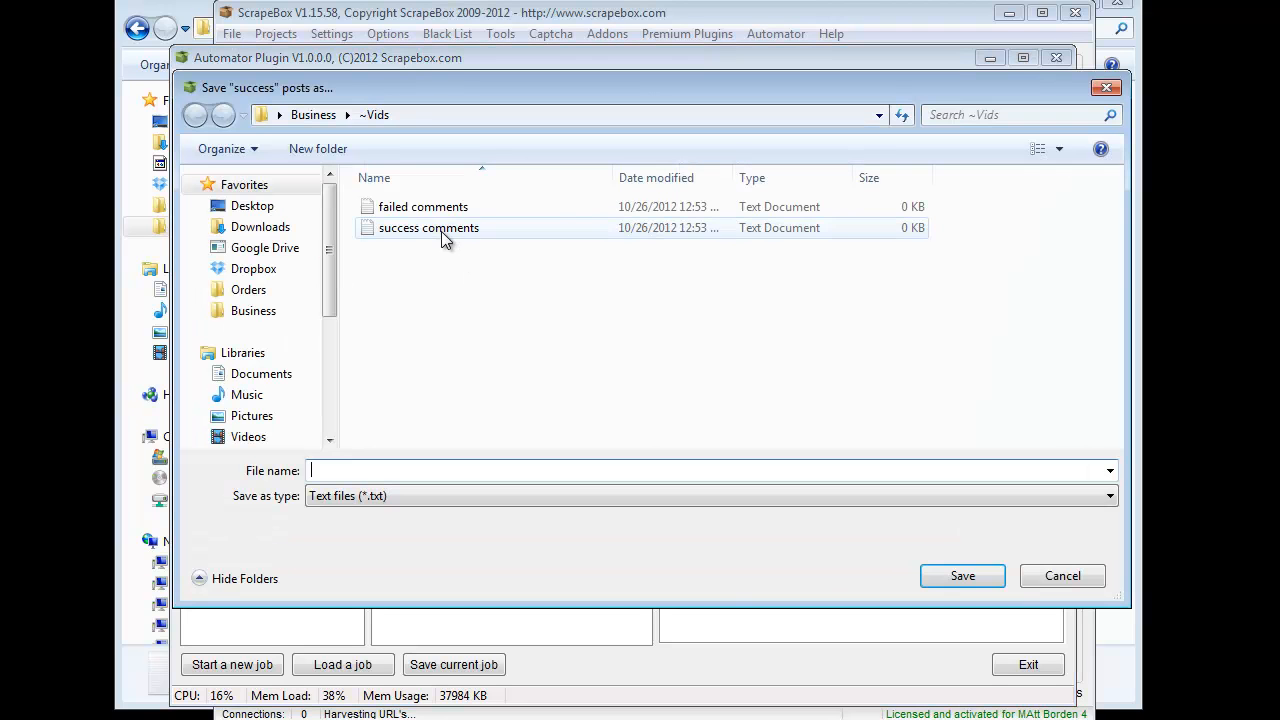
double_click(443, 230)
left_click(679, 393)
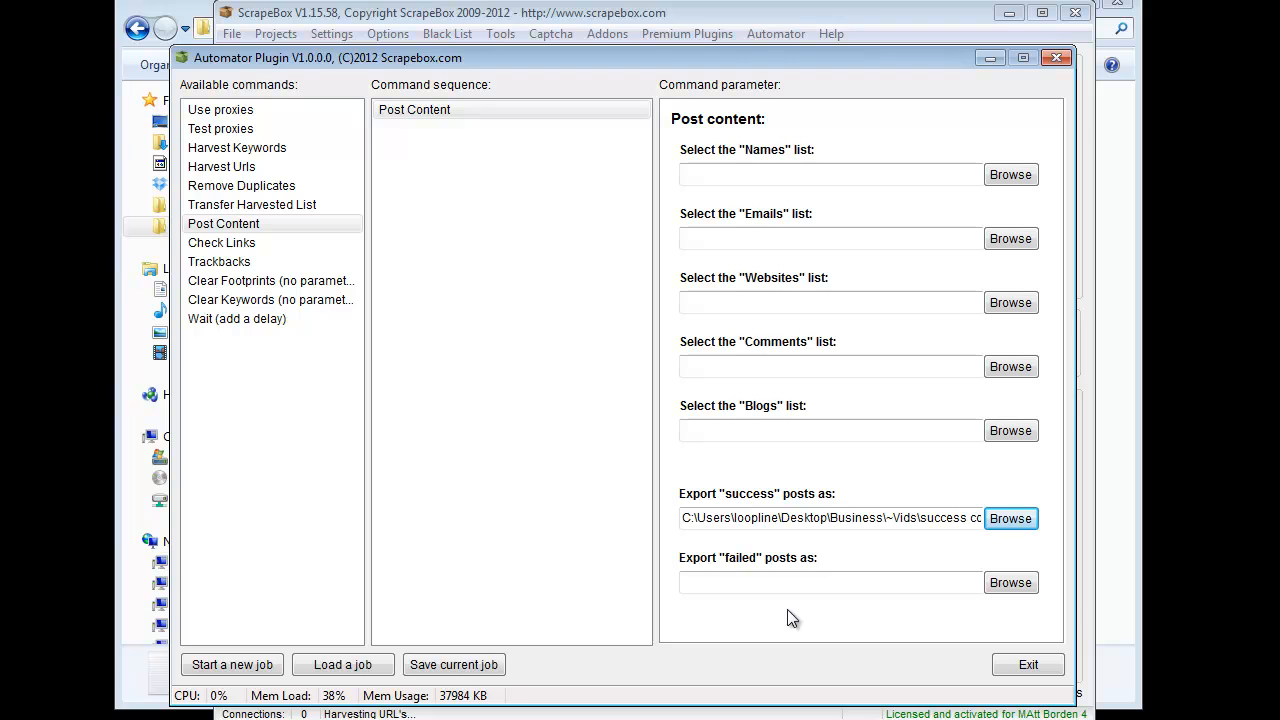
Add a second Post Content command to the command sequence
left_click(411, 110)
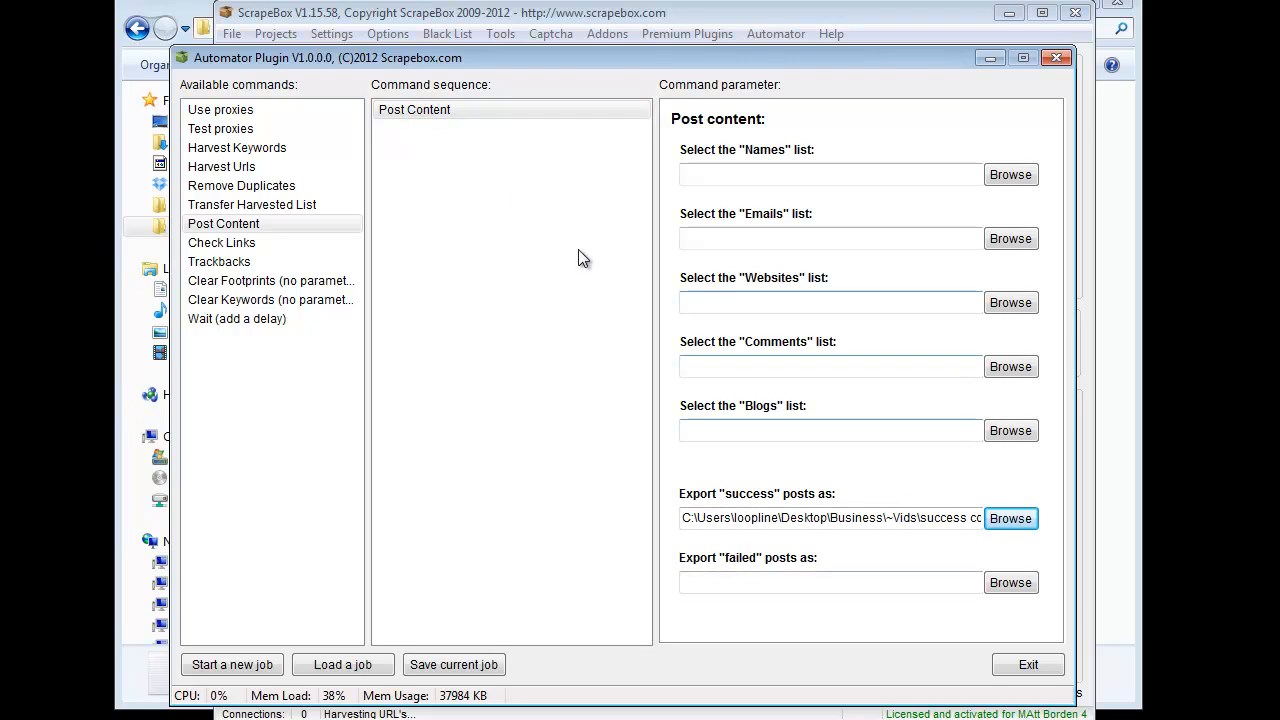
left_click_drag(252, 227, 386, 112)
left_click(432, 136)
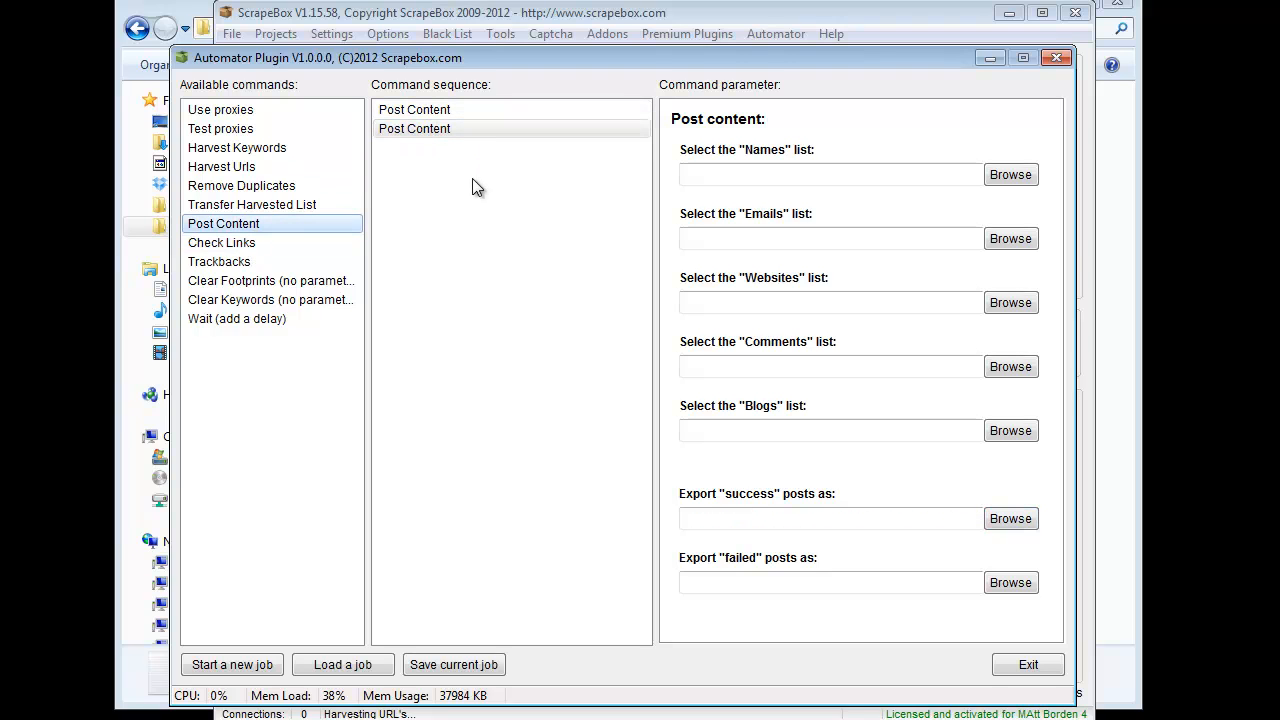
Set the first Post Content command to export failed posts as failed for comments round 1
left_click(430, 110)
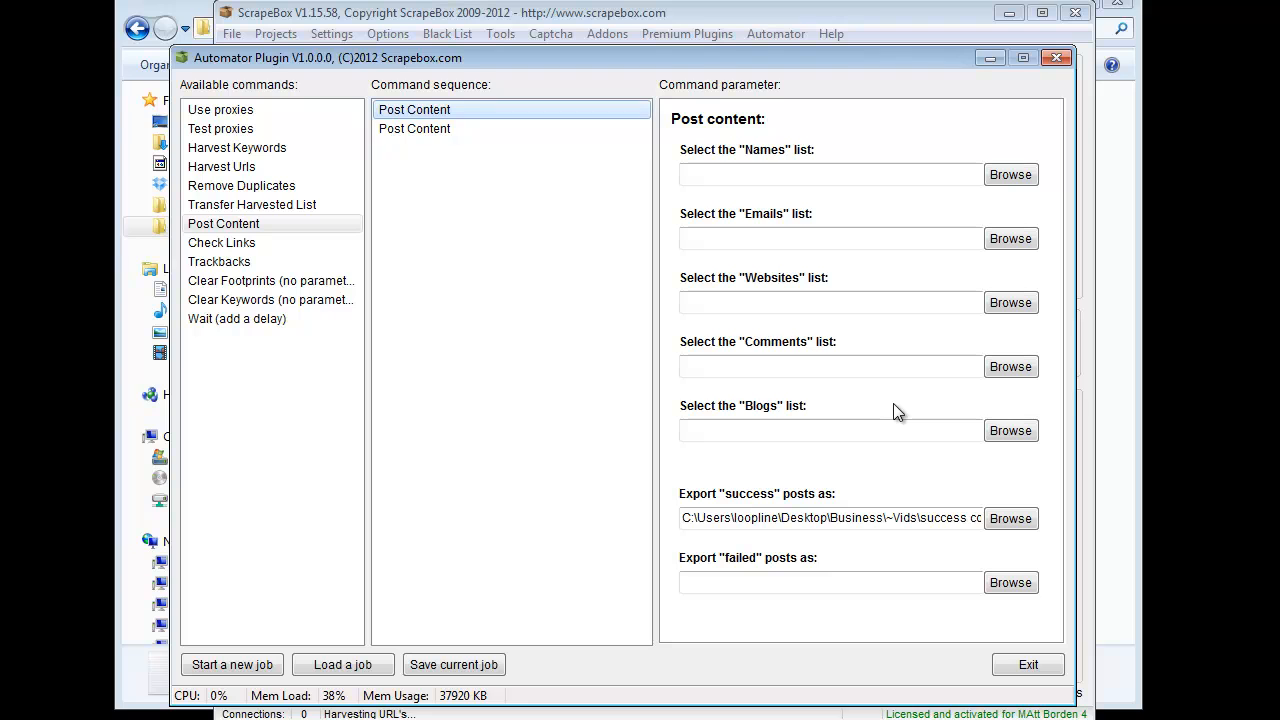
left_click(1008, 585)
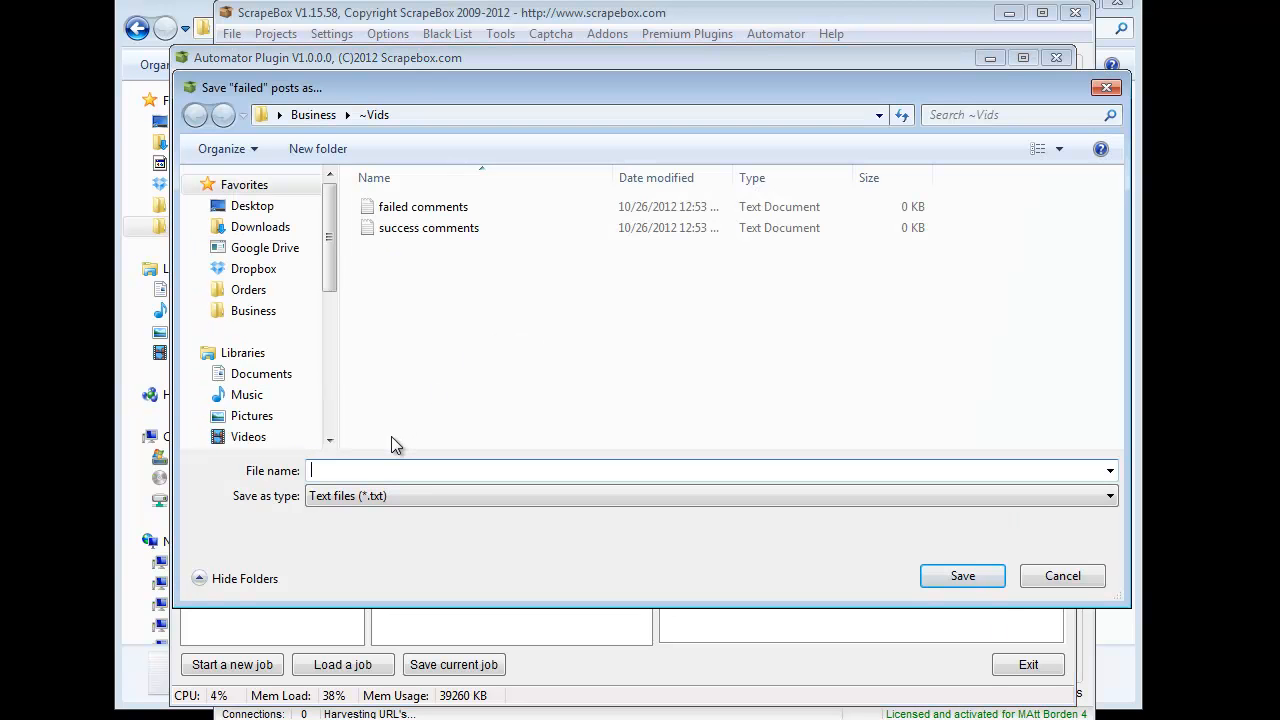
type("failed for comments round 1")
key("Return")
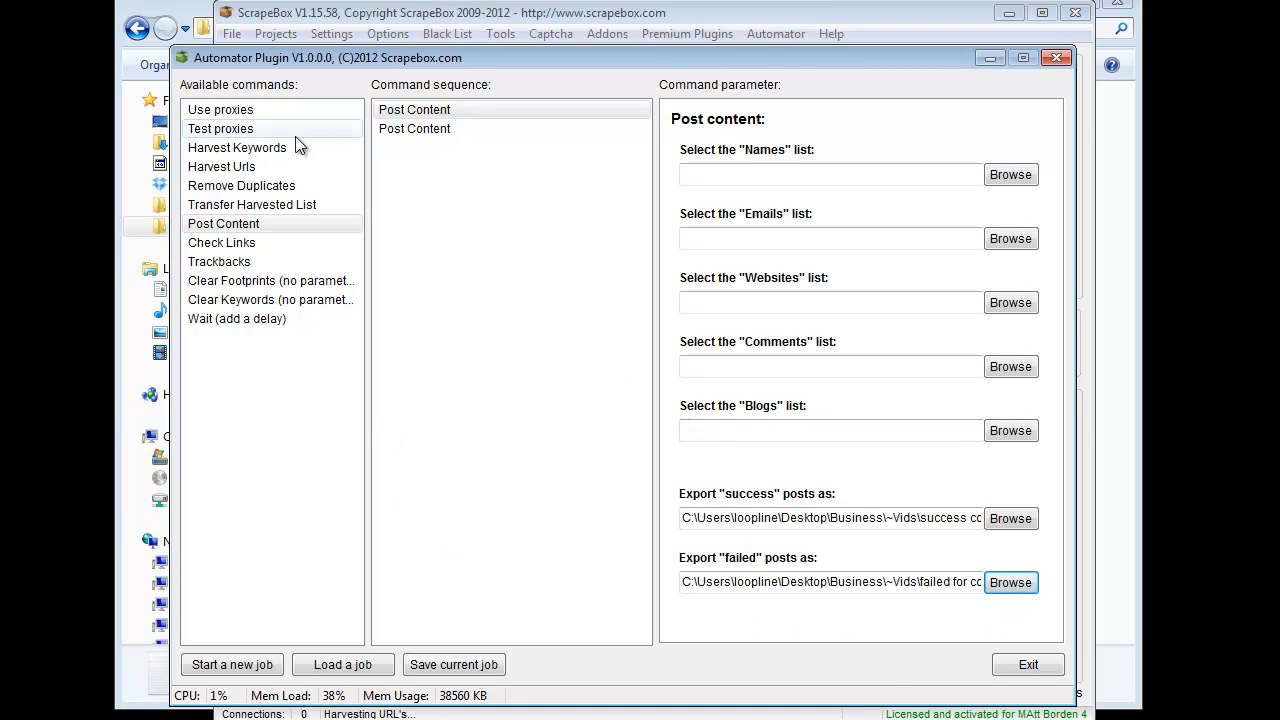
Examine the comment poster's export options in the main ScrapeBox window and the Blogs list selection of the second Post Content command
left_click(405, 113)
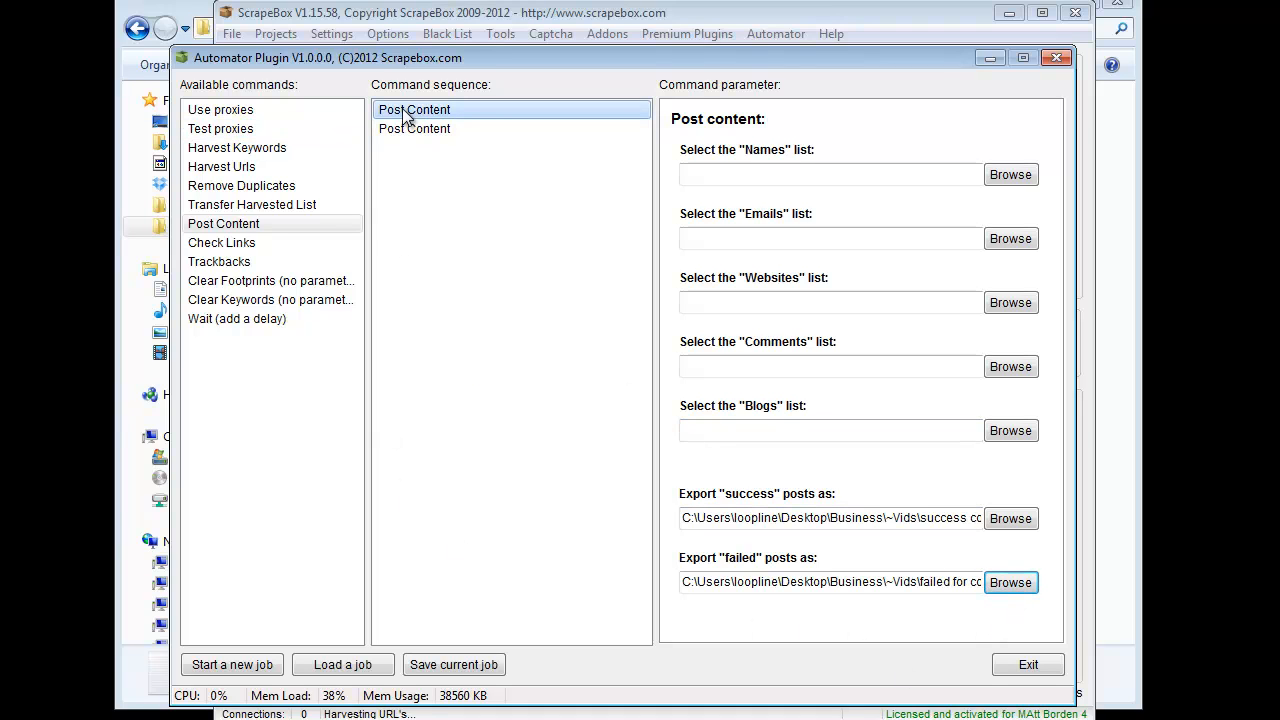
left_click(823, 164)
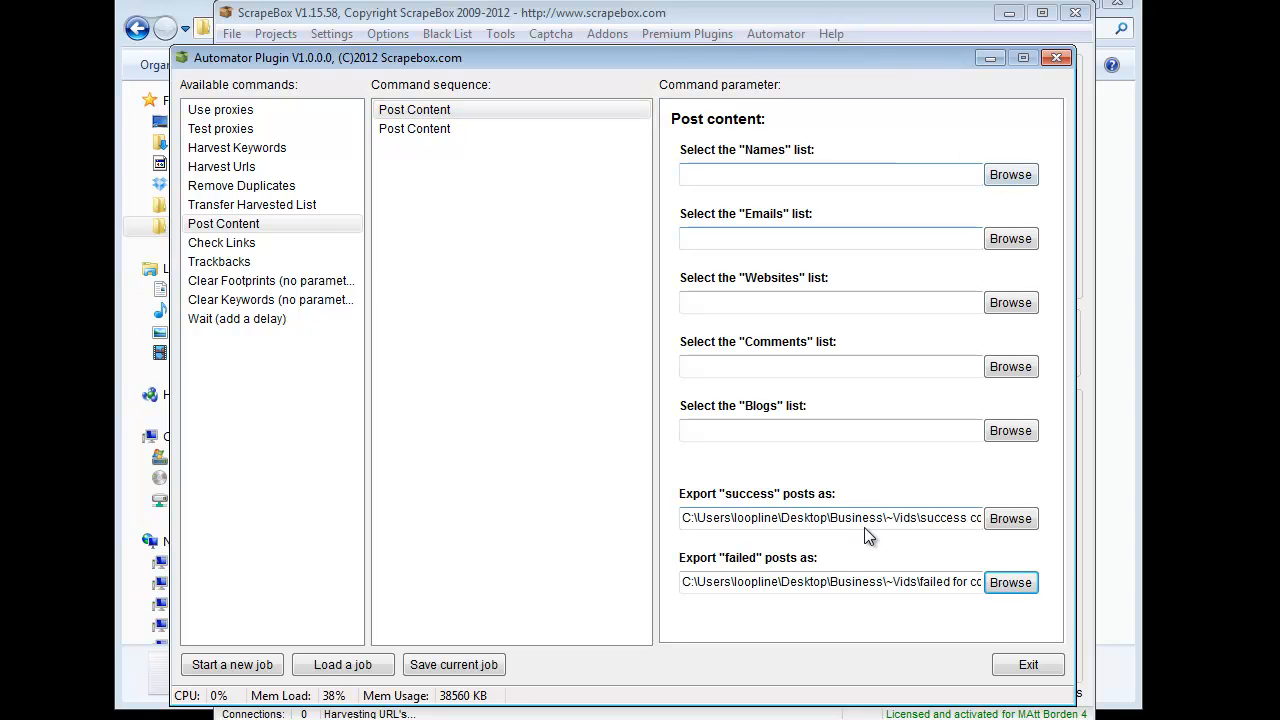
left_click_drag(865, 63, 383, 65)
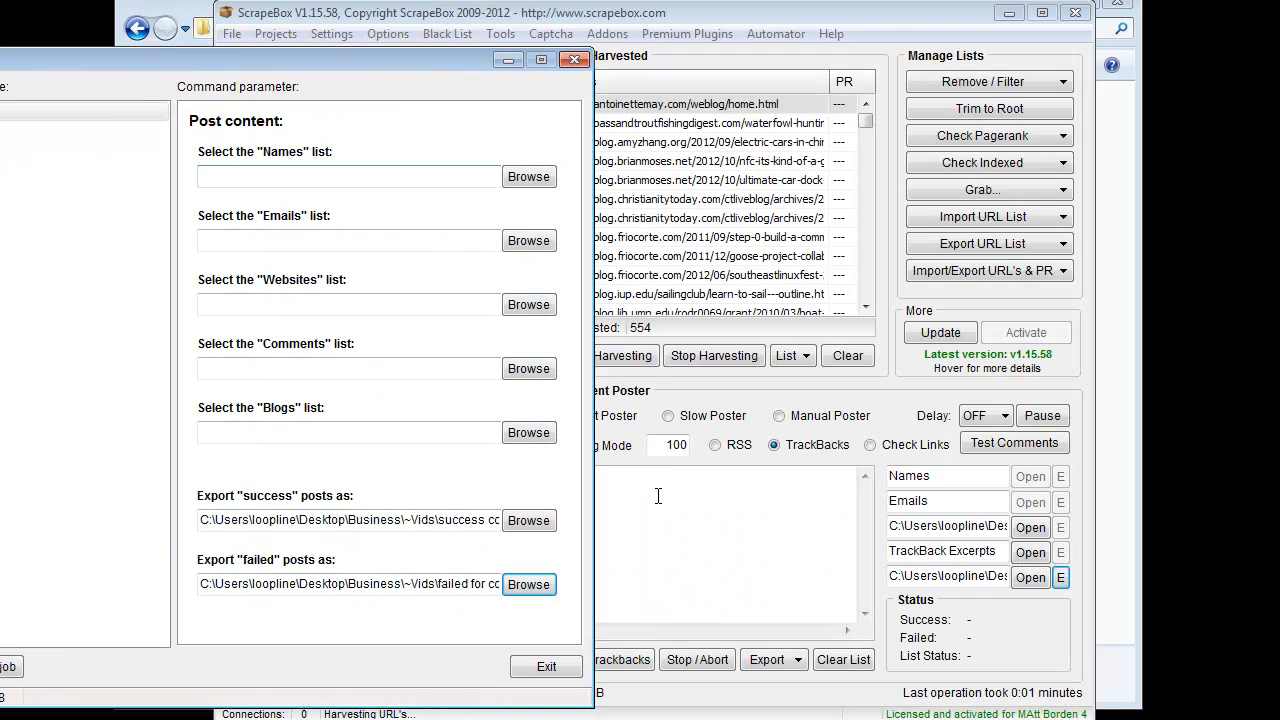
left_click(790, 661)
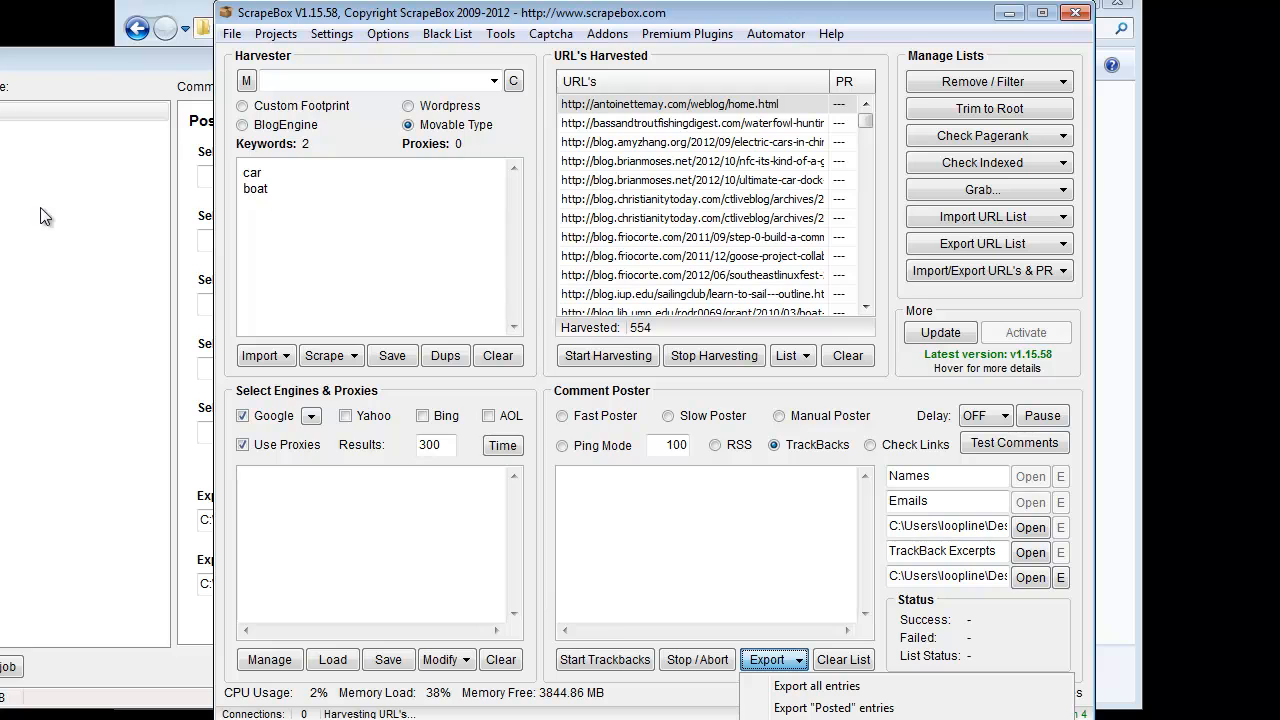
left_click_drag(90, 67, 455, 37)
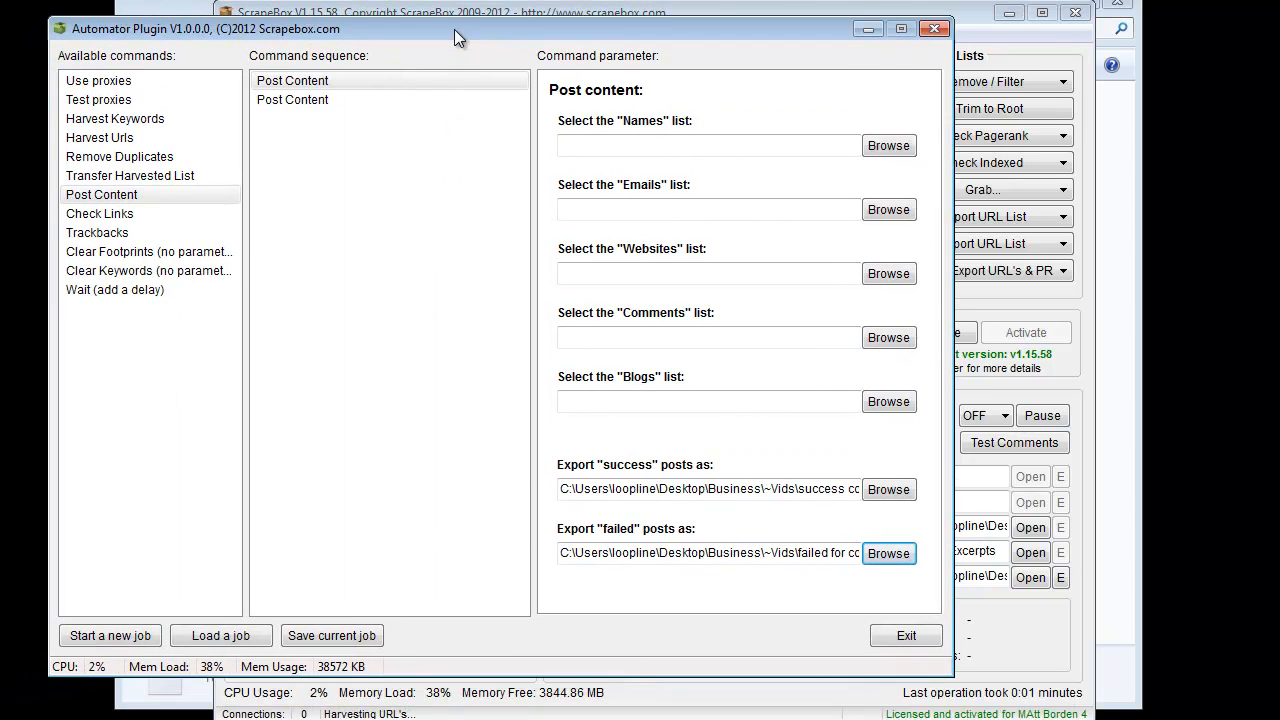
left_click(315, 99)
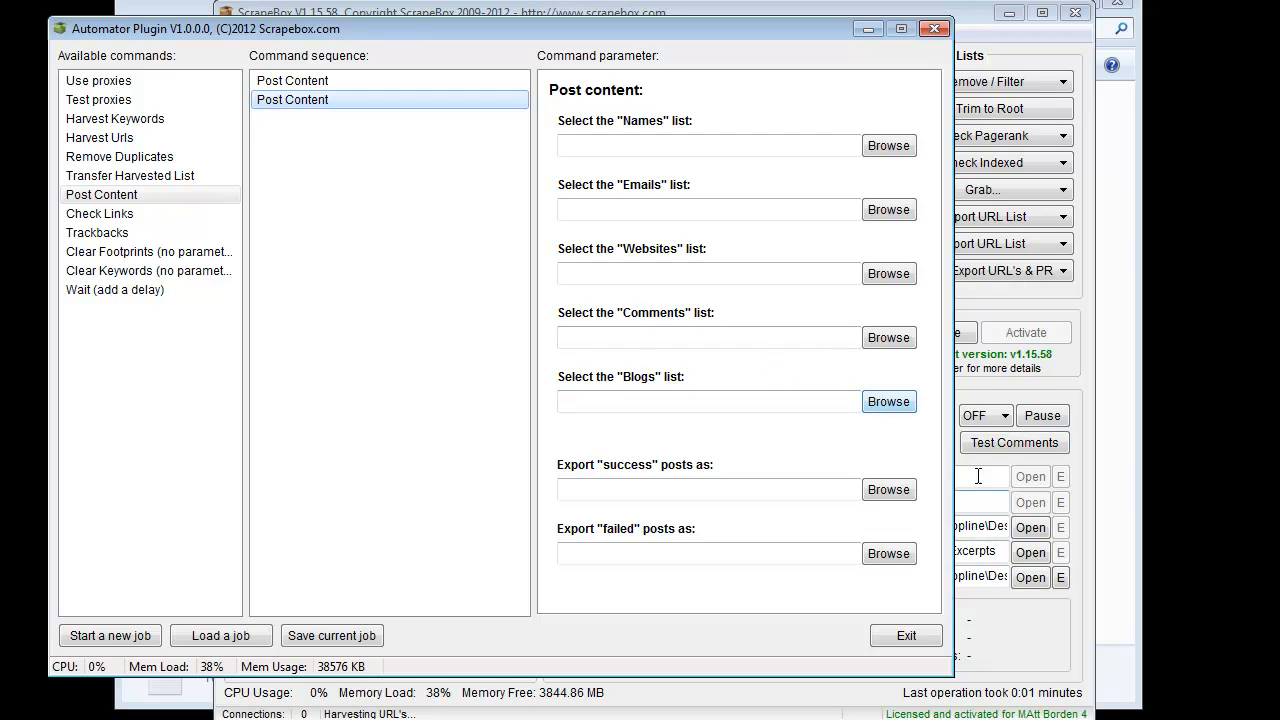
left_click(888, 401)
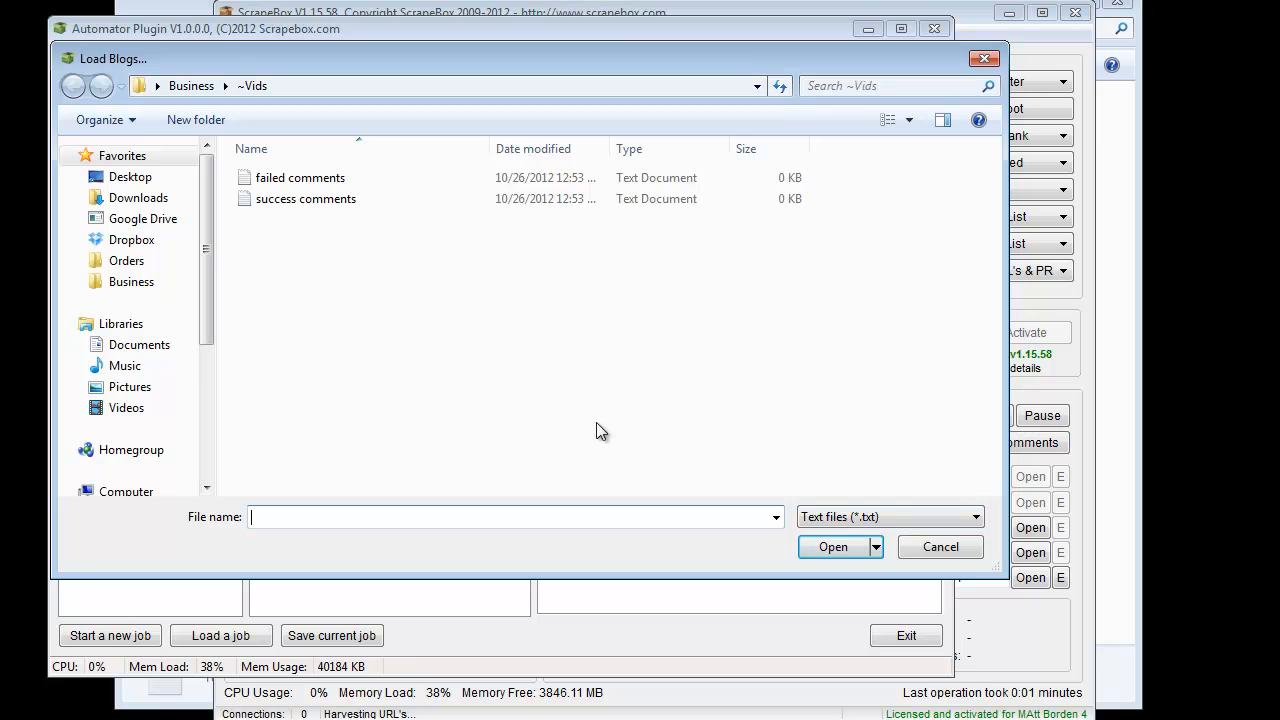
left_click(940, 547)
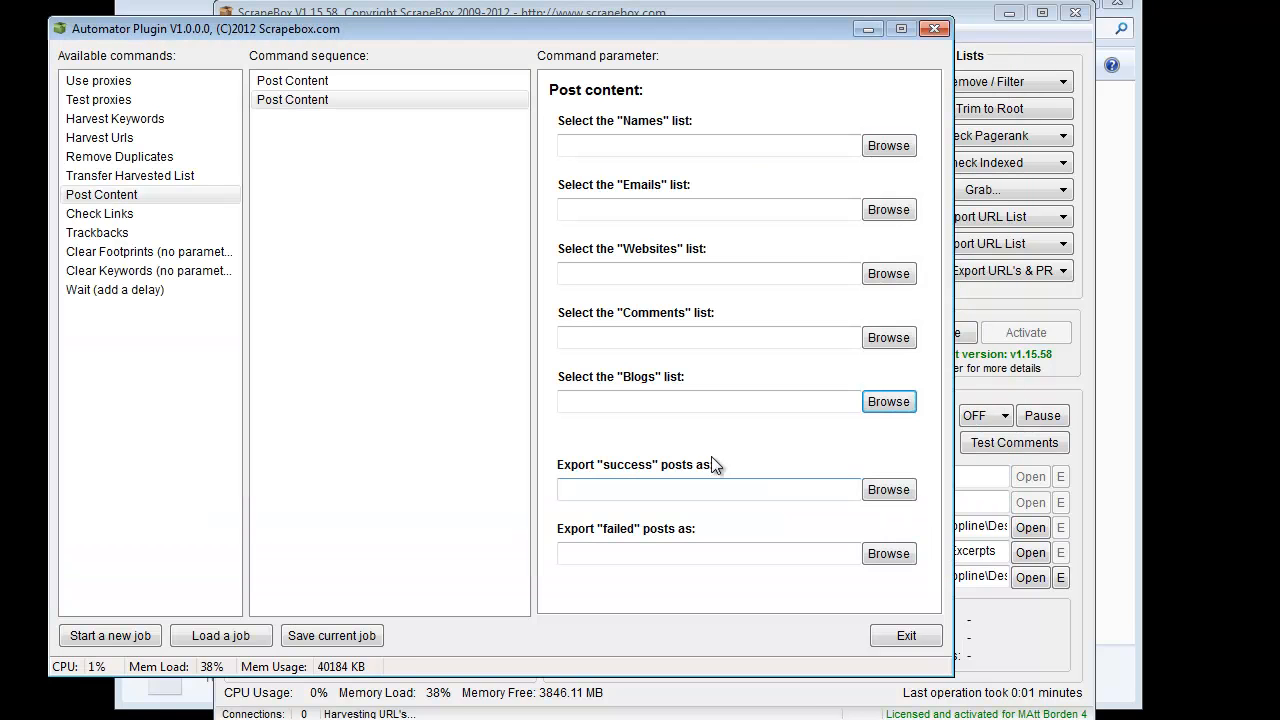
Change the first Post Content command's failed posts export to the existing failed comments file, accepting its replacement
left_click(322, 84)
left_click_drag(542, 32, 666, 28)
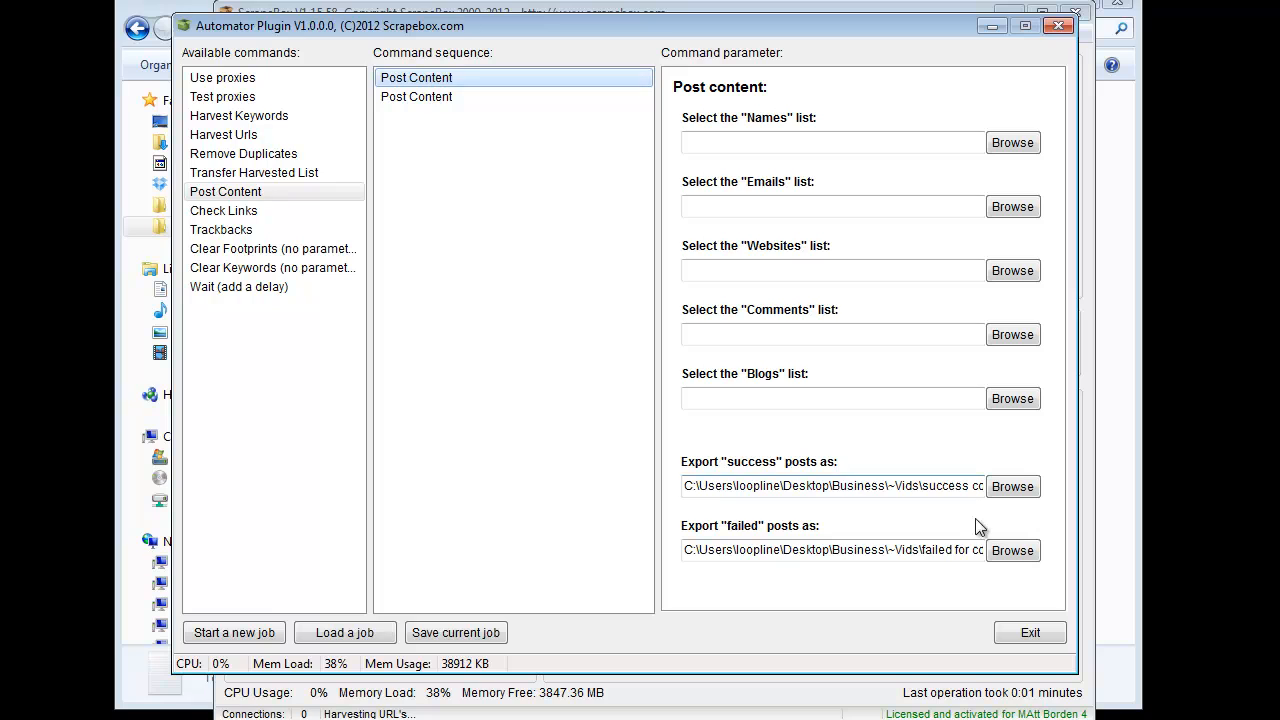
left_click(1025, 553)
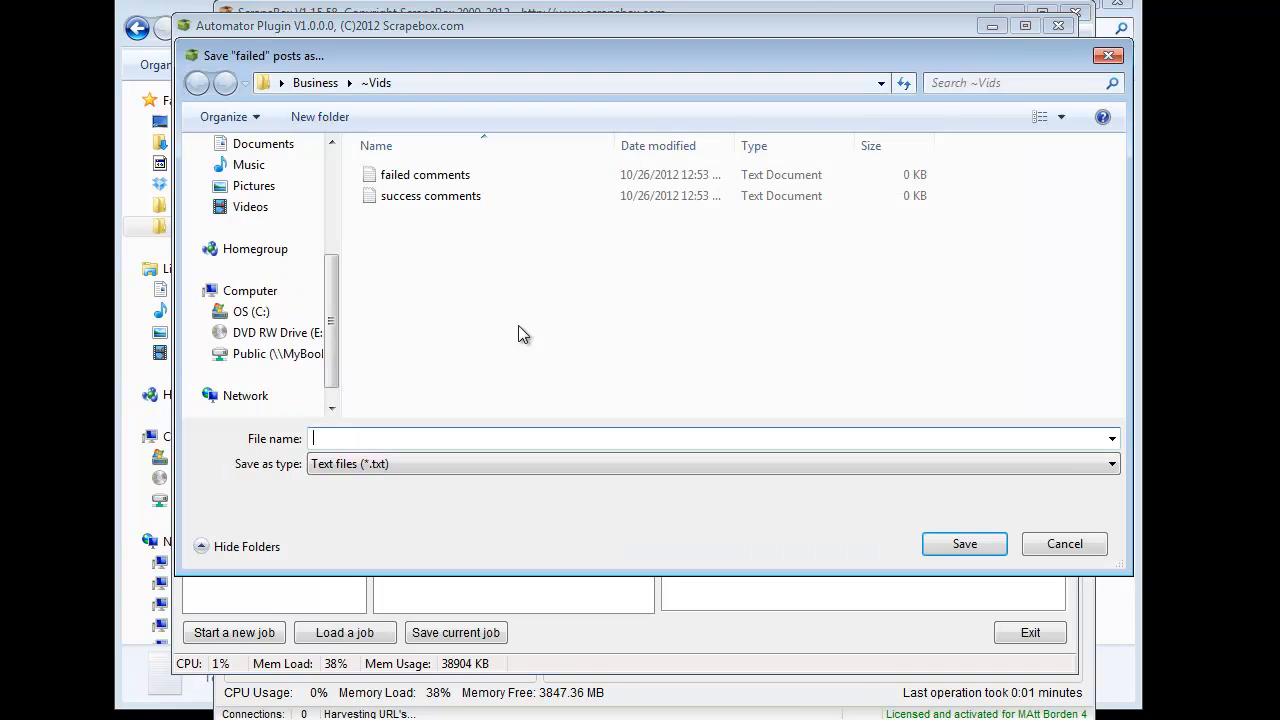
double_click(430, 176)
left_click(664, 396)
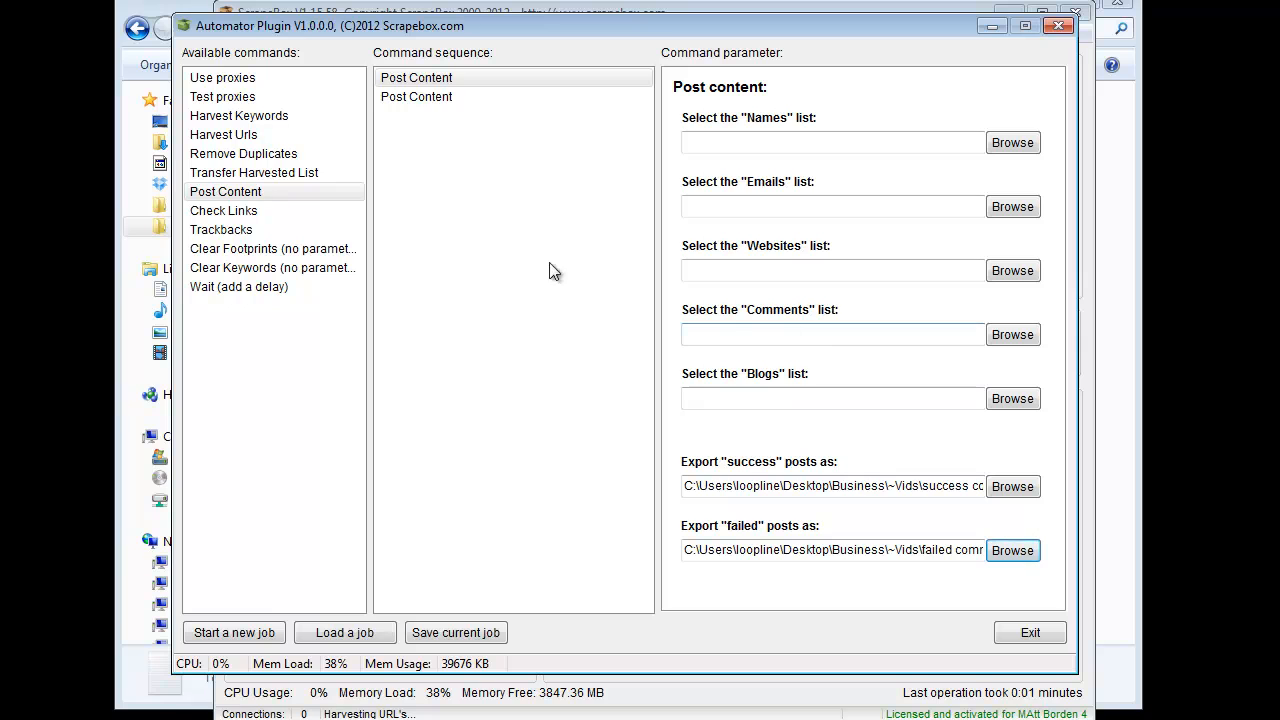
Load the failed comments file as the Blogs list of the second Post Content command
left_click(416, 96)
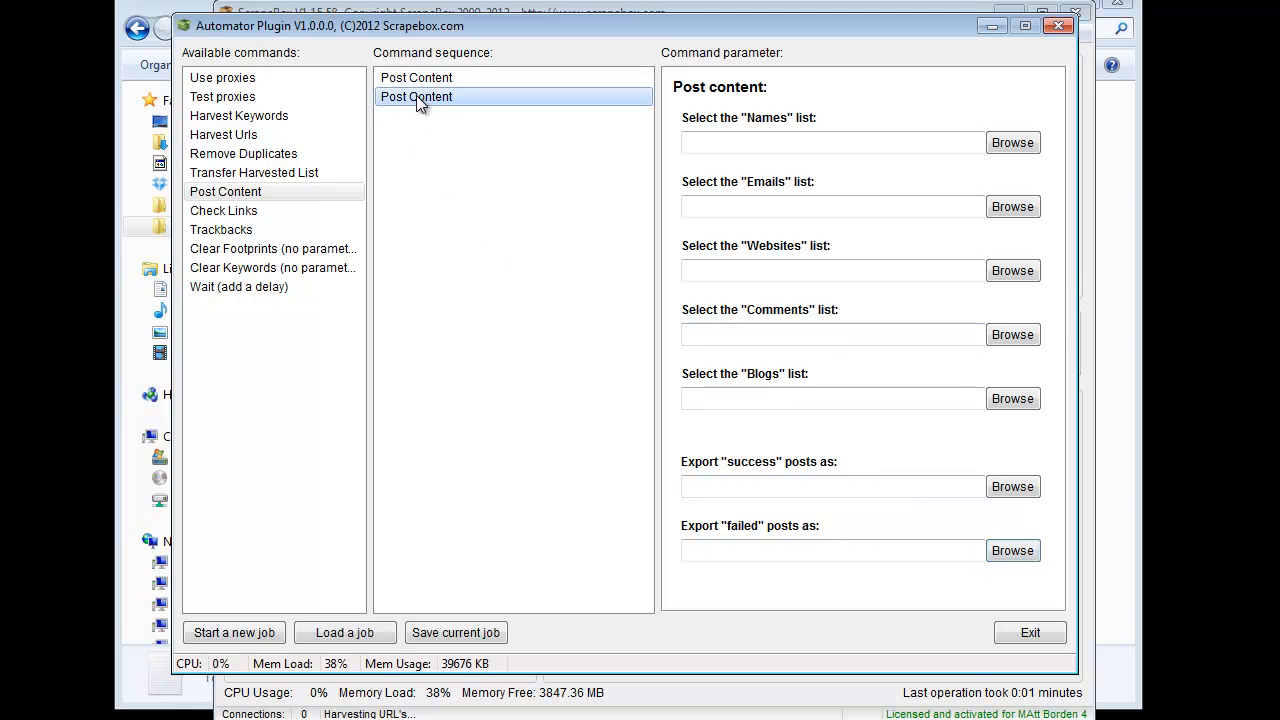
left_click(1026, 404)
double_click(470, 177)
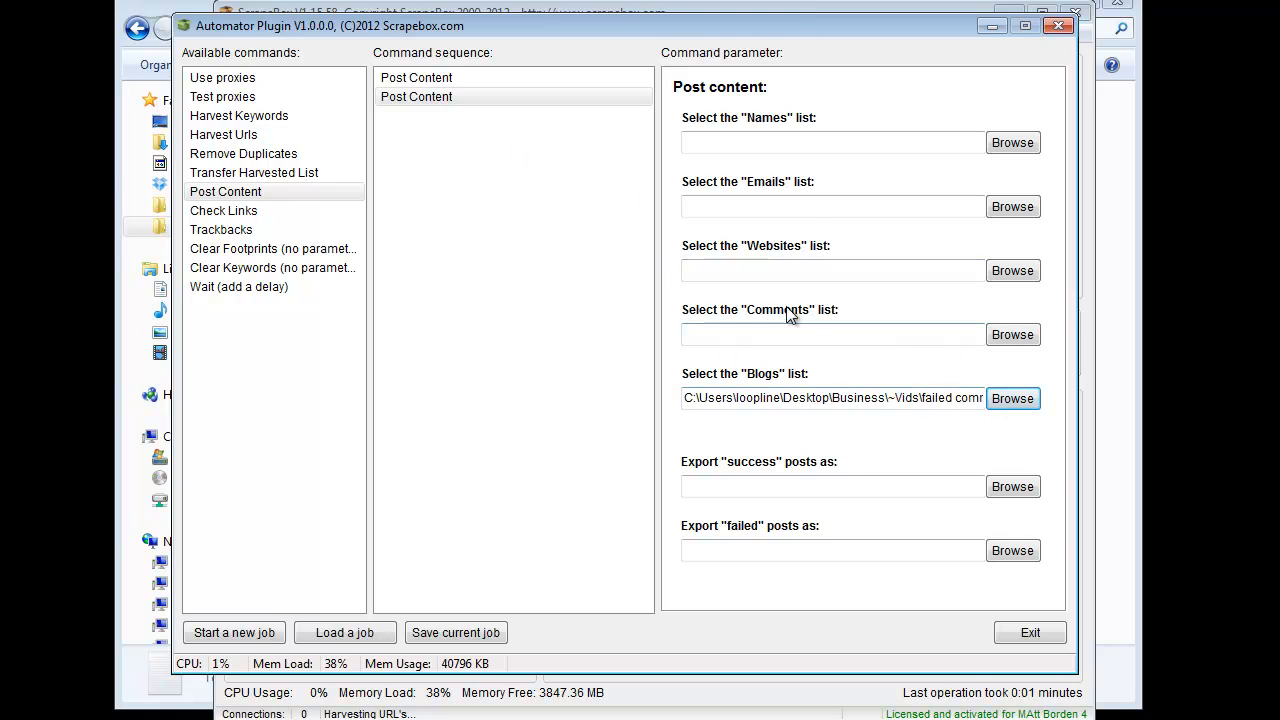
left_click_drag(771, 29, 105, 26)
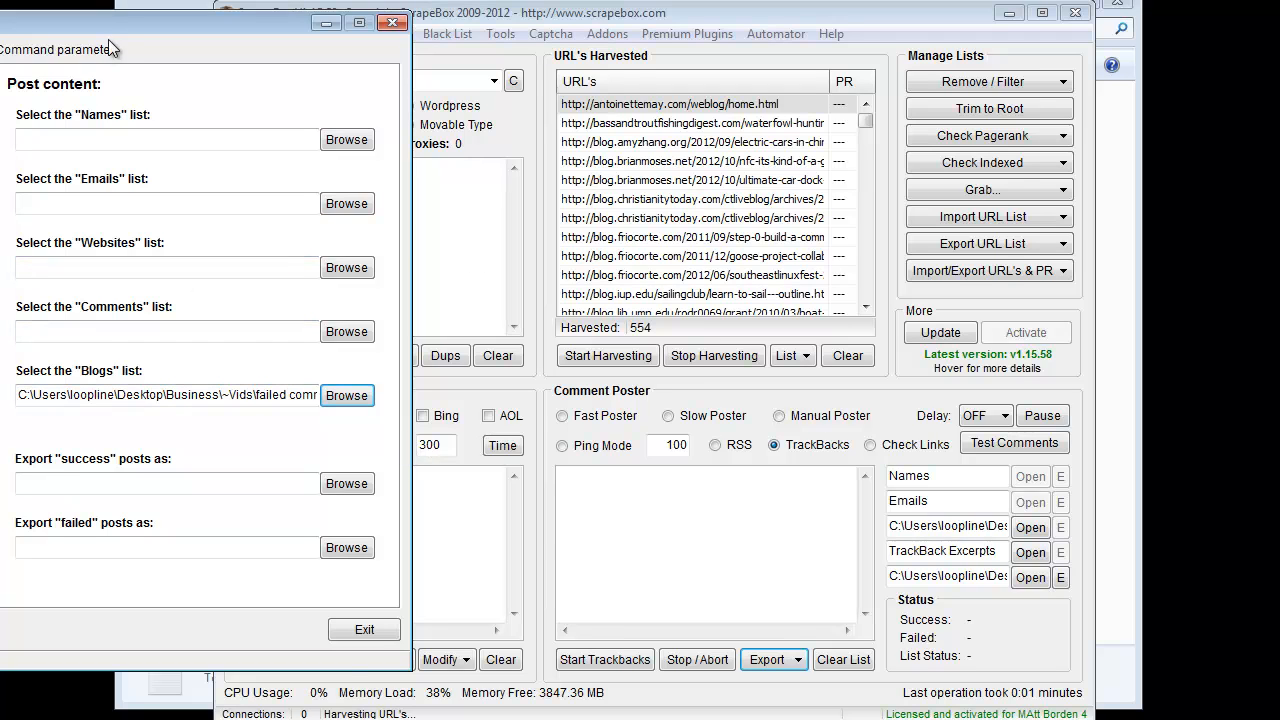
left_click_drag(108, 39, 328, 49)
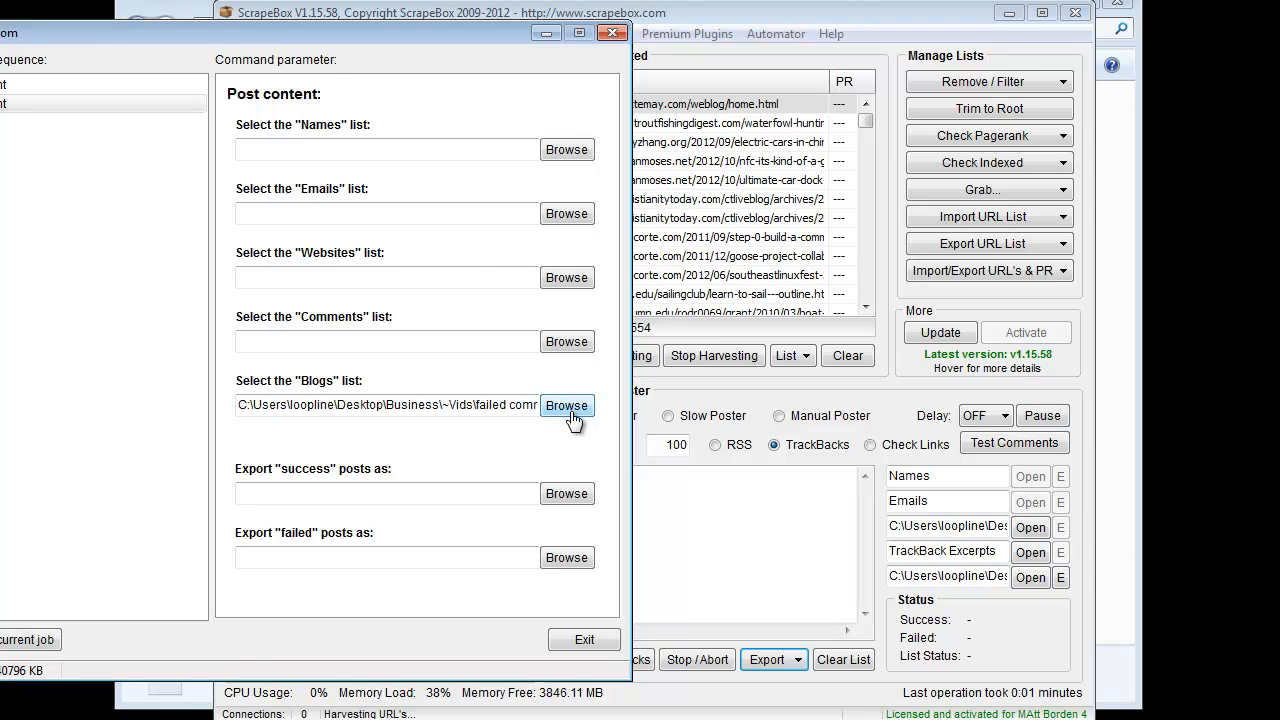
left_click_drag(203, 40, 582, 24)
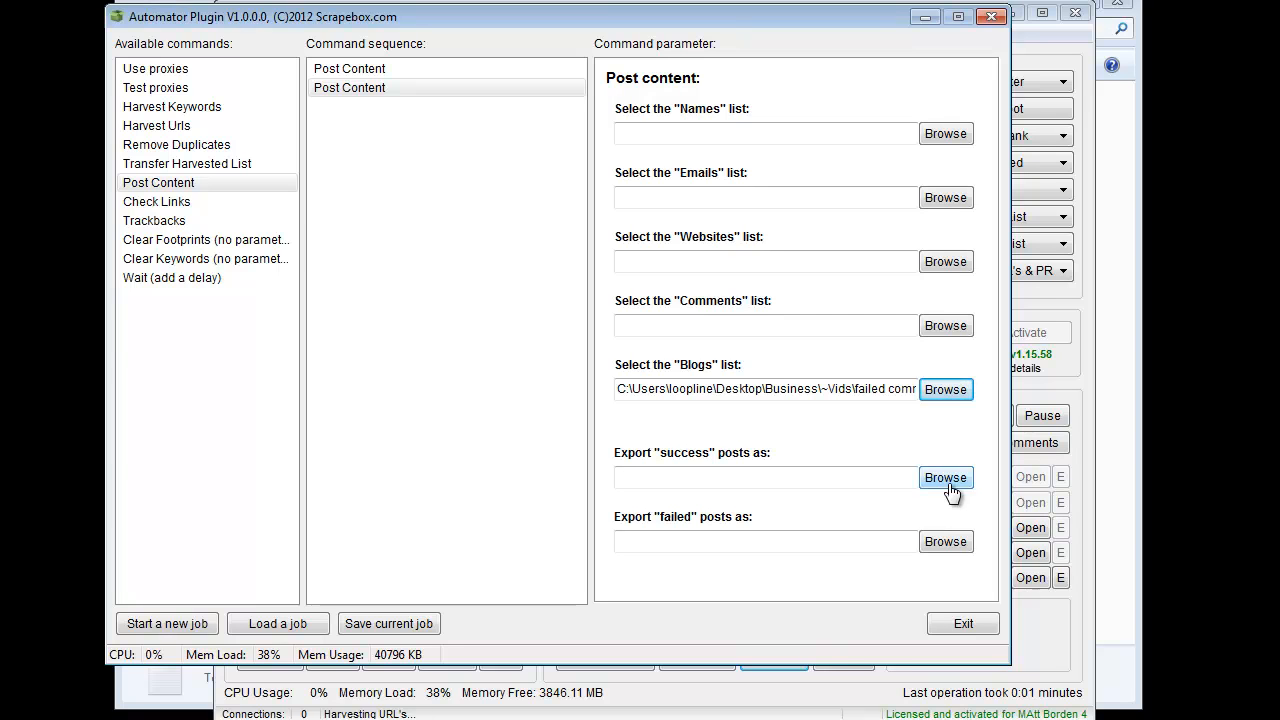
From the first Post Content command's success posts export, create a new folder in ~Vids and copy the success comments file into it
left_click(340, 67)
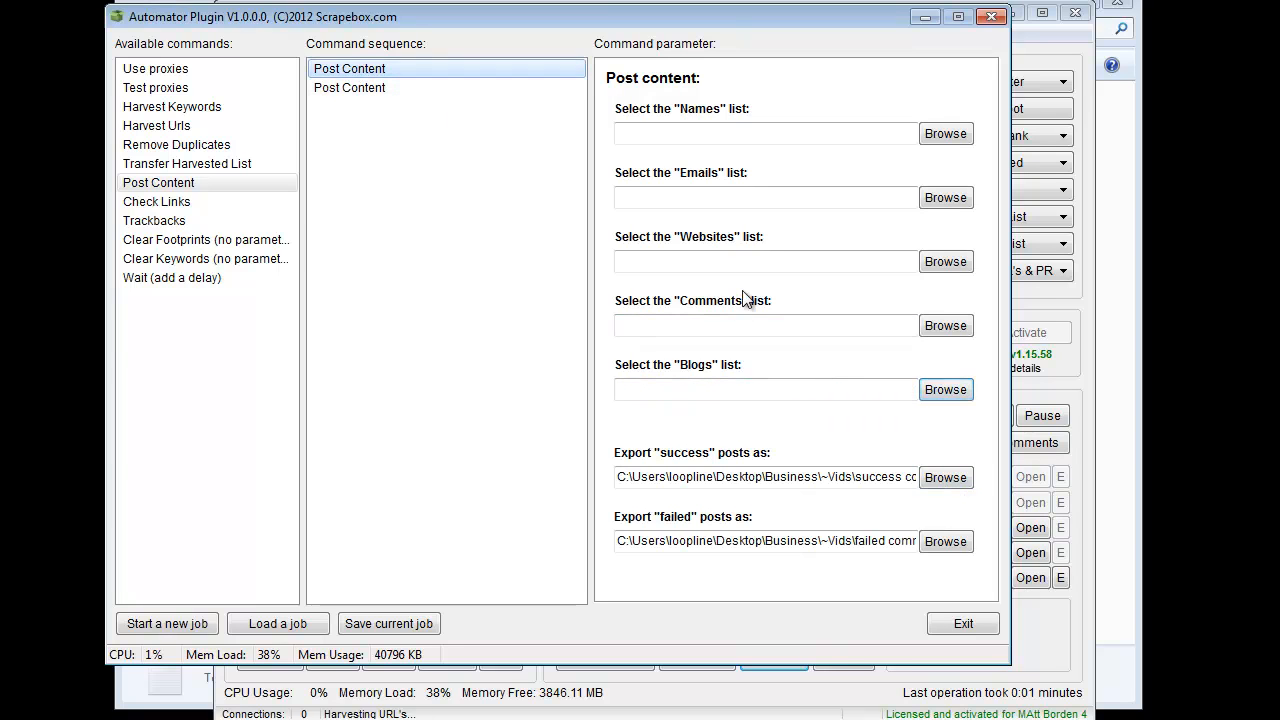
left_click(945, 478)
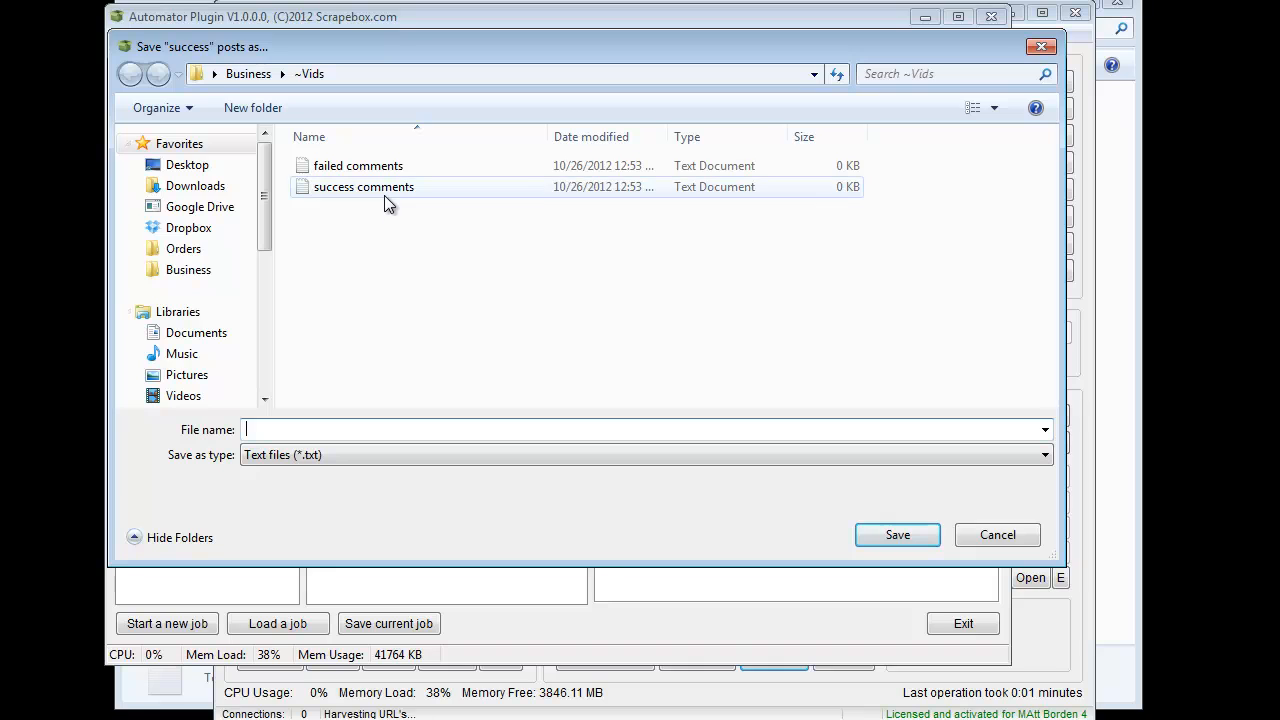
left_click(473, 30)
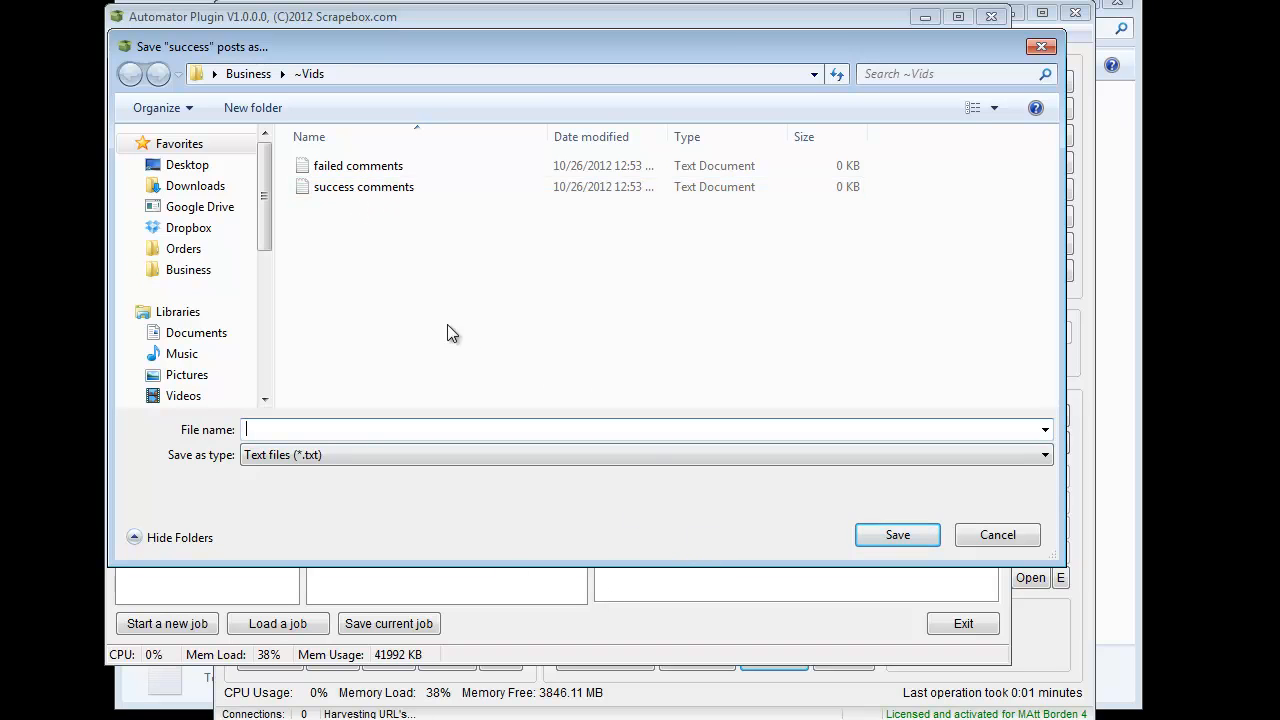
left_click_drag(342, 197, 532, 283)
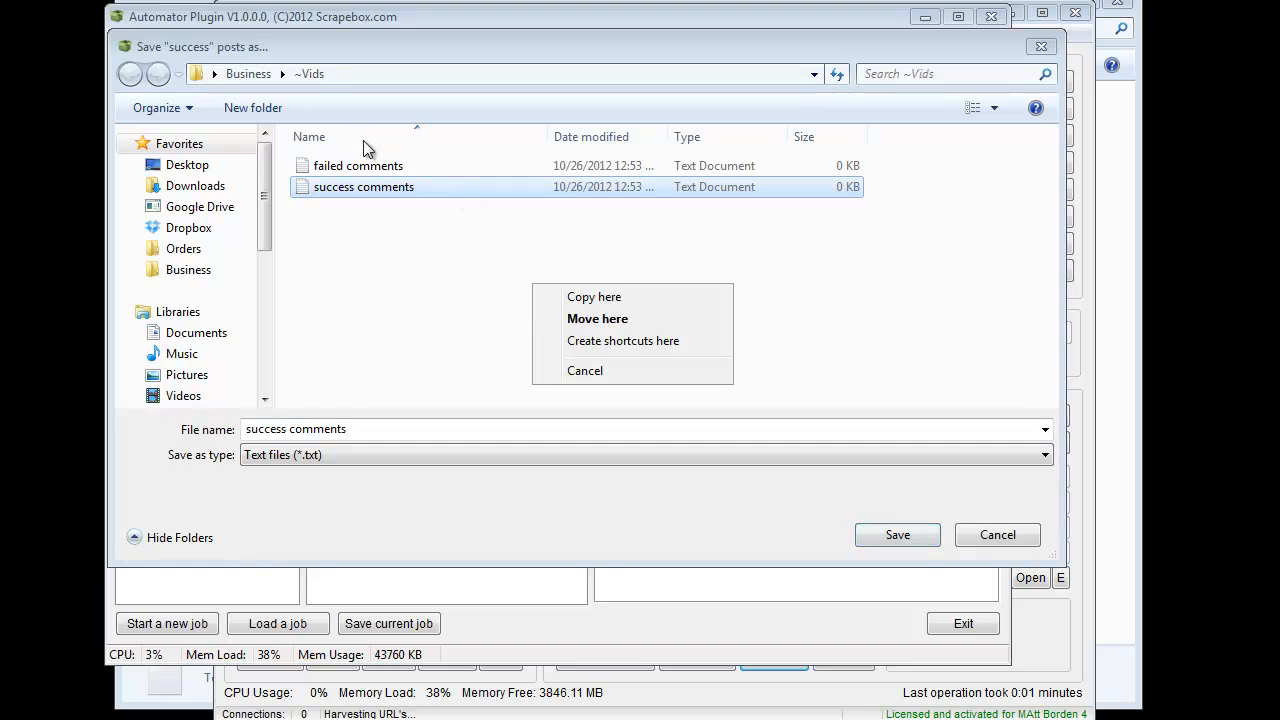
left_click(292, 122)
left_click_drag(346, 209, 345, 166)
left_click(391, 178)
double_click(360, 166)
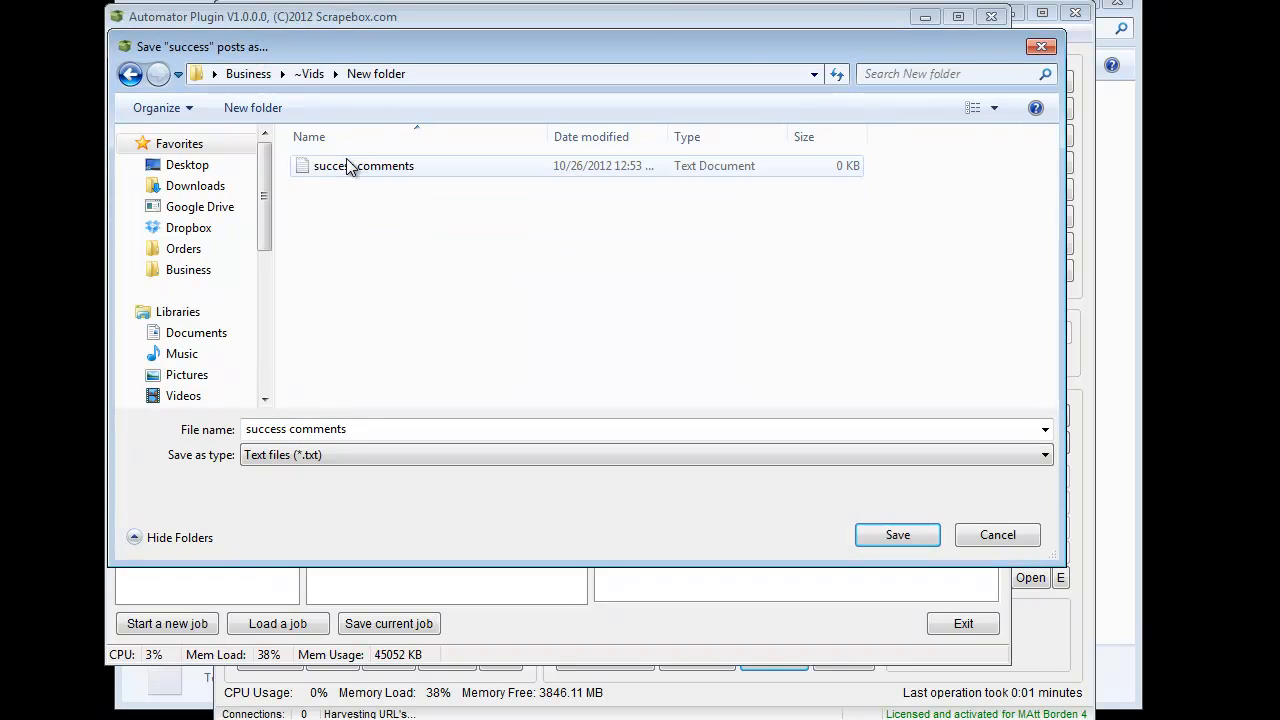
left_click(133, 77)
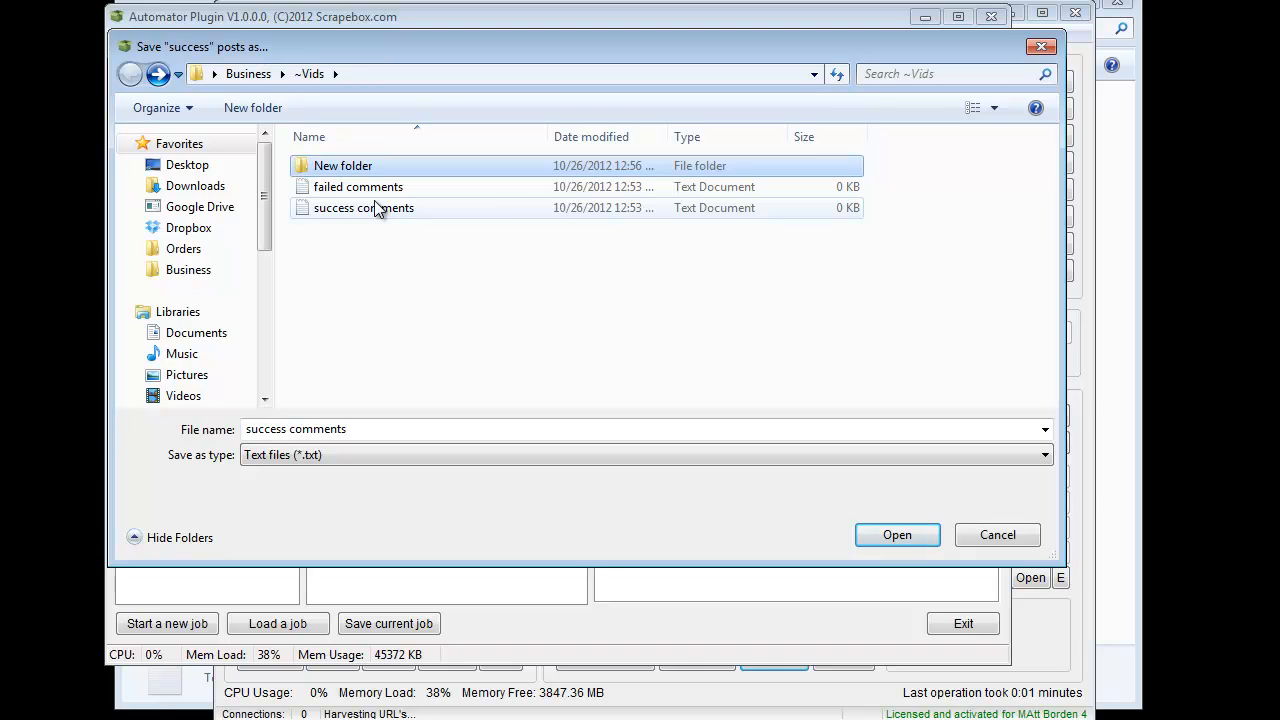
left_click(997, 536)
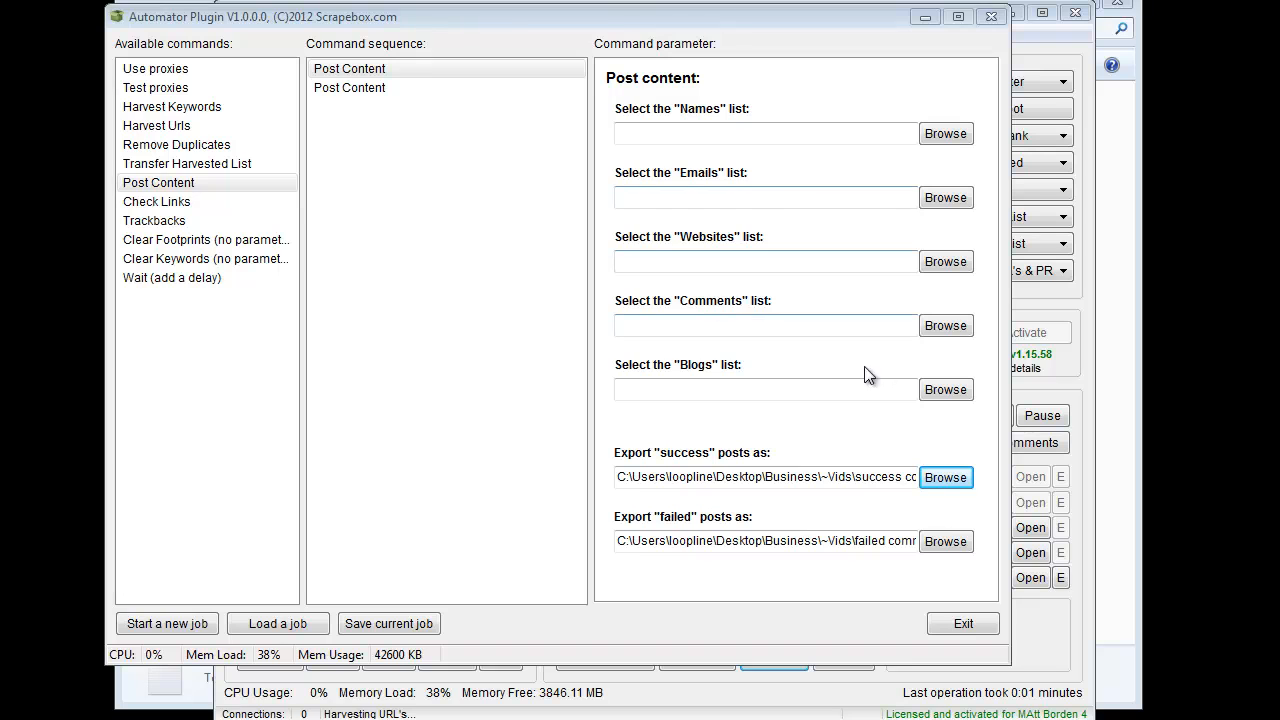
Create a text file named blogs list in ~Vids and load it as the Blogs list of both Post Content commands
left_click(942, 390)
right_click(400, 312)
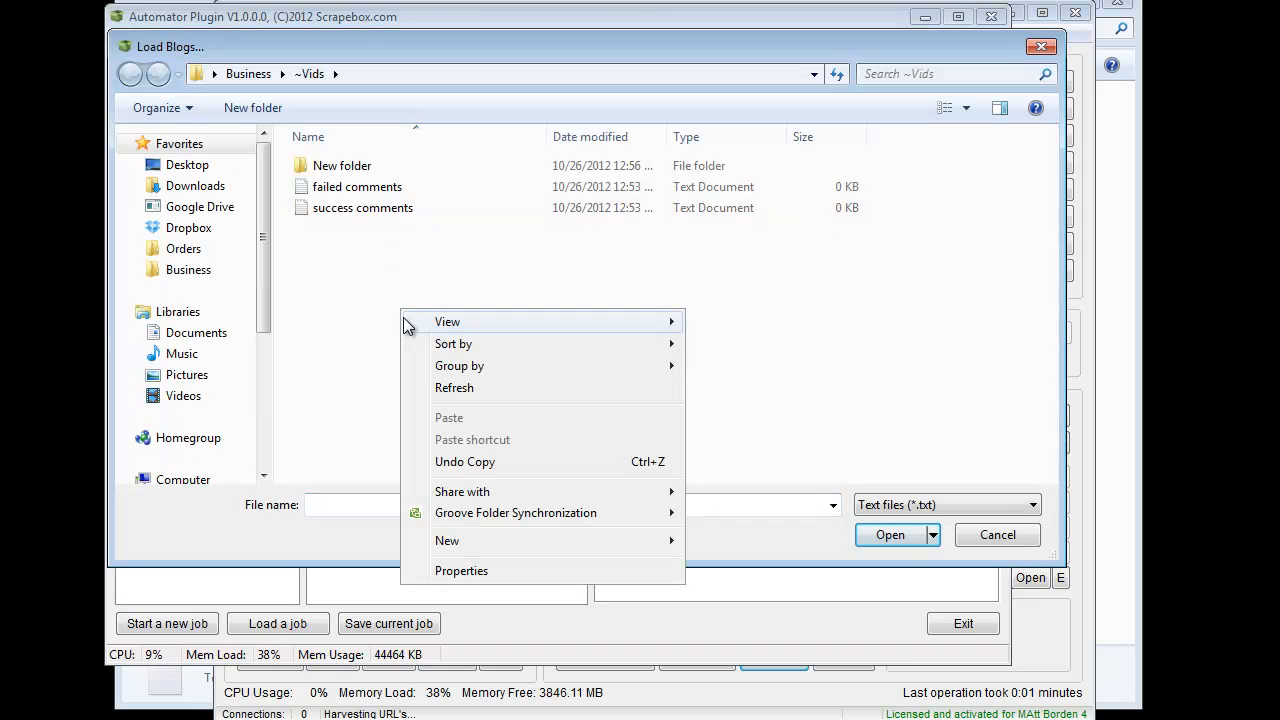
mouse_move(473, 542)
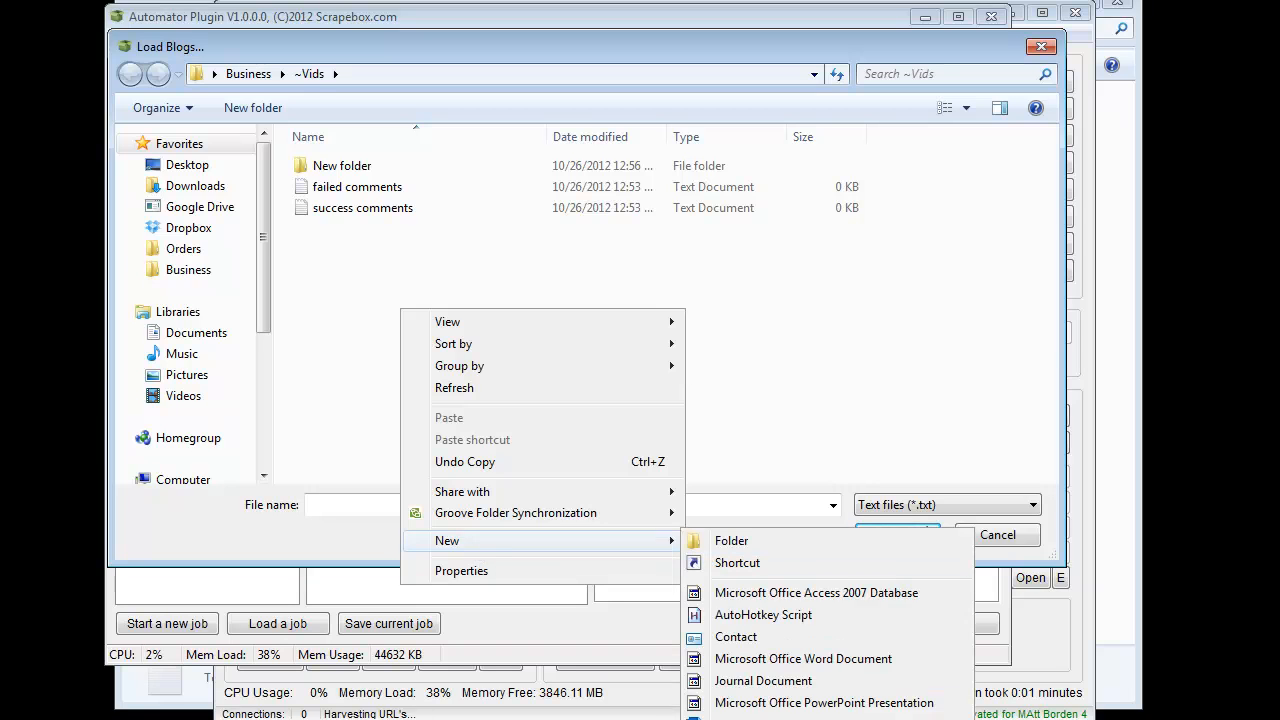
left_click(760, 715)
type("blogs list")
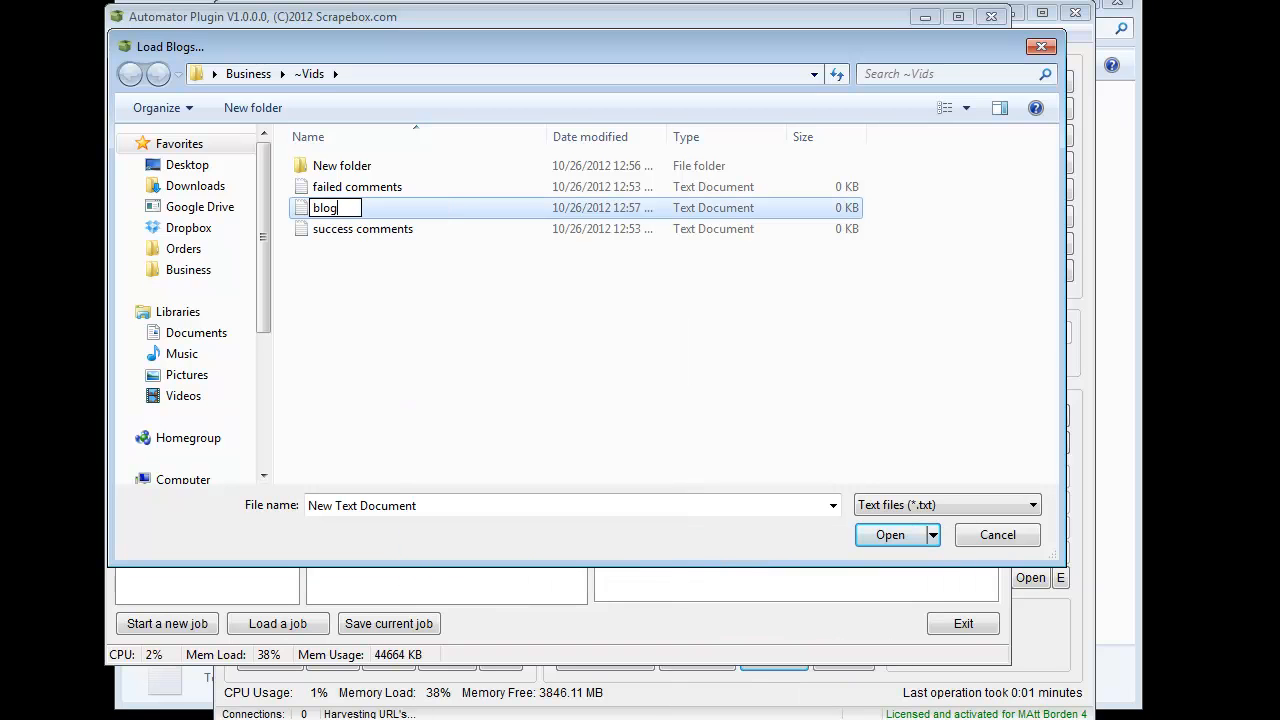
key("Return")
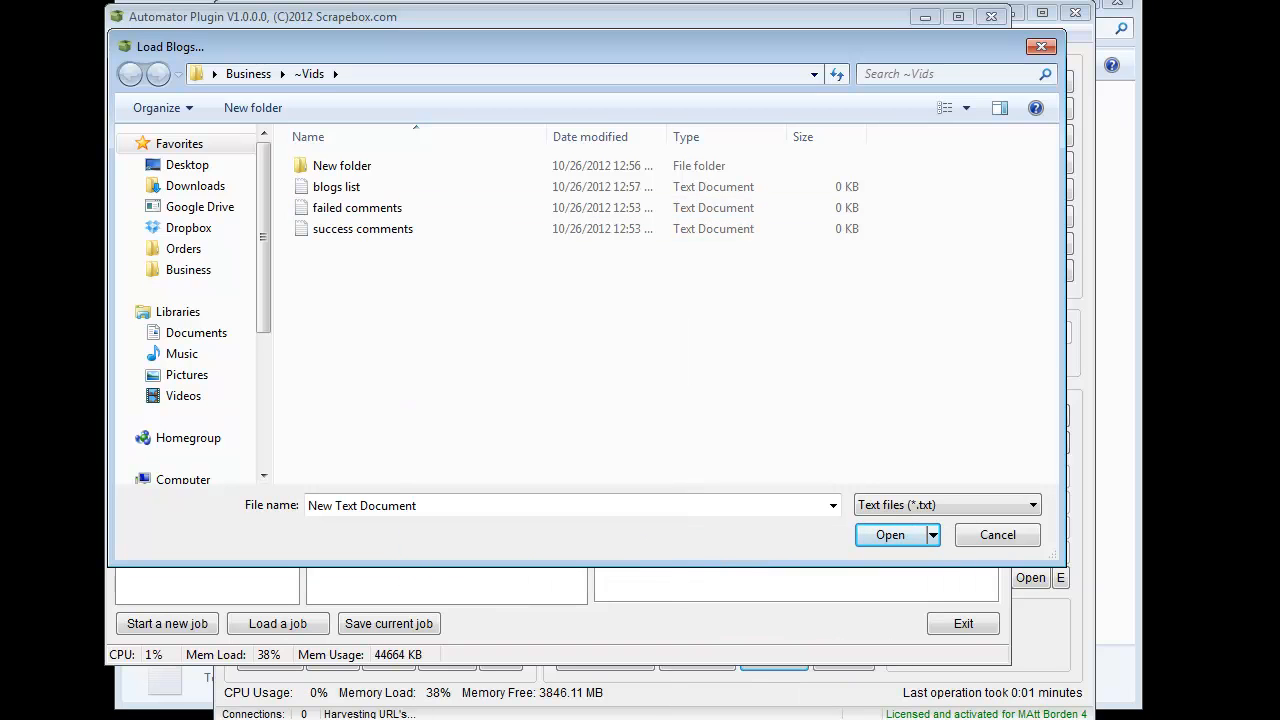
double_click(340, 188)
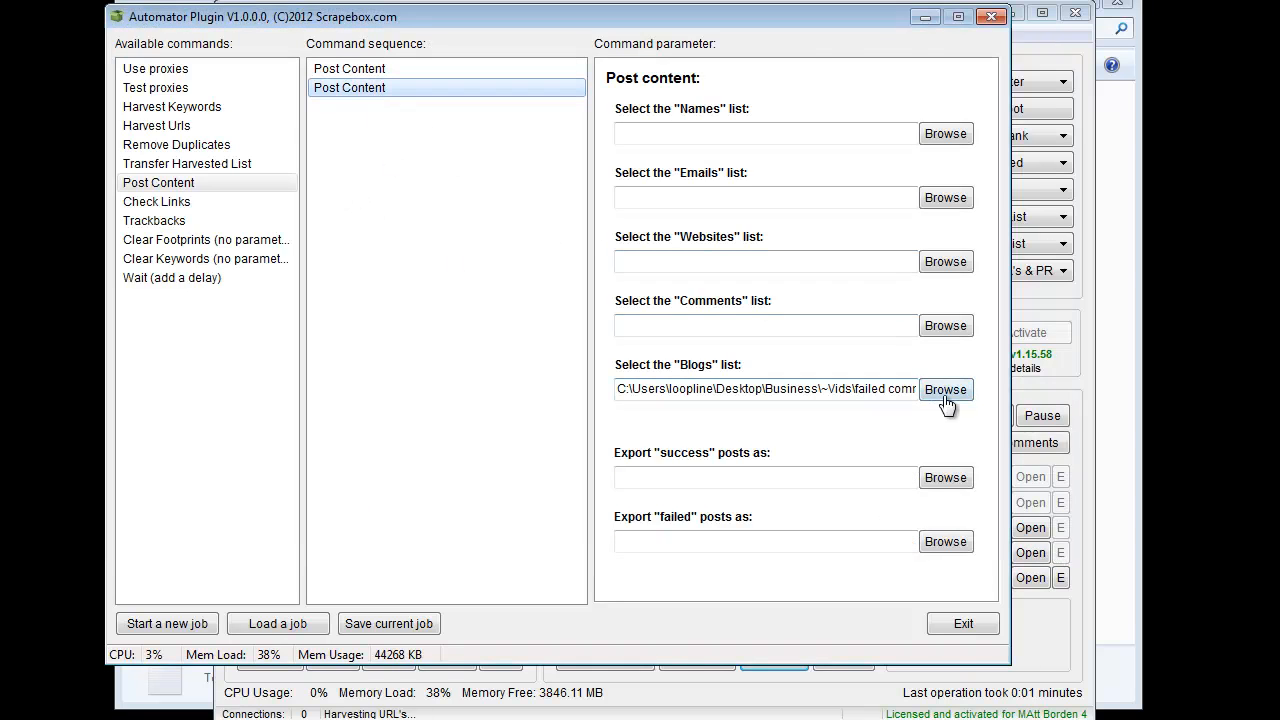
left_click(945, 392)
double_click(354, 188)
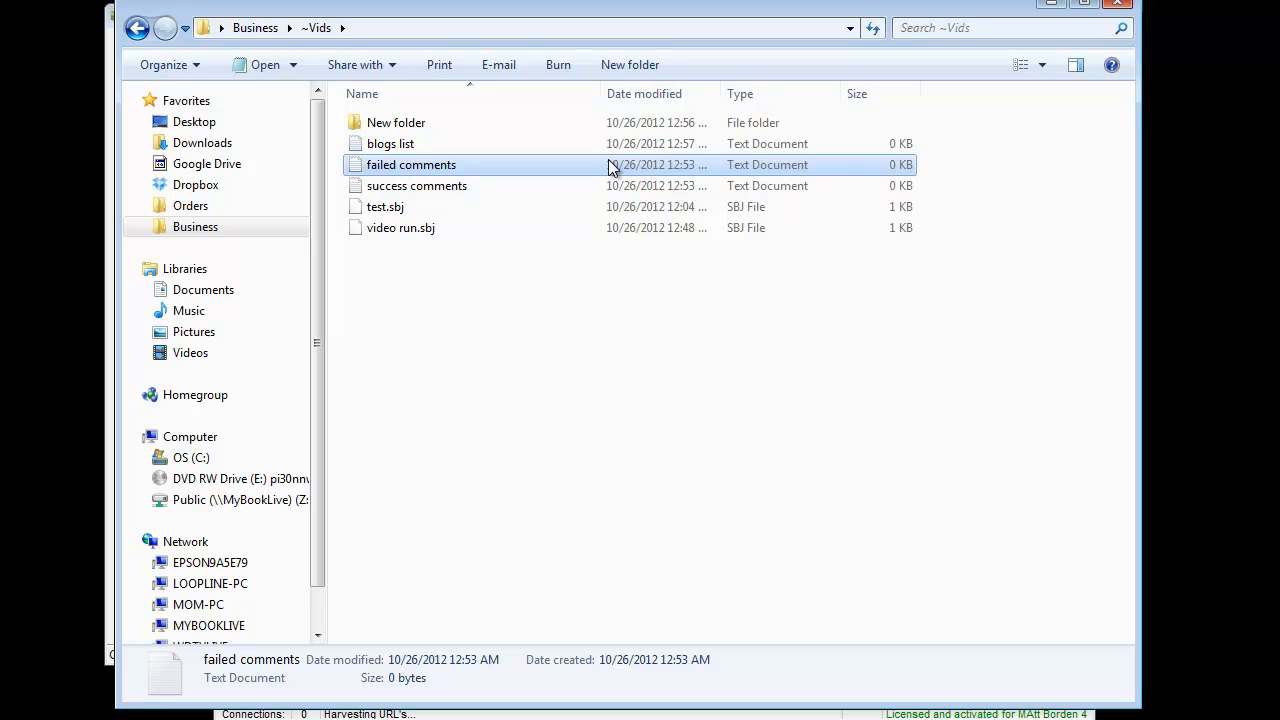
Examine the failed comments and blogs list files in the ~Vids folder and the harvested URLs in the main ScrapeBox window
right_click(387, 334)
left_click(398, 146)
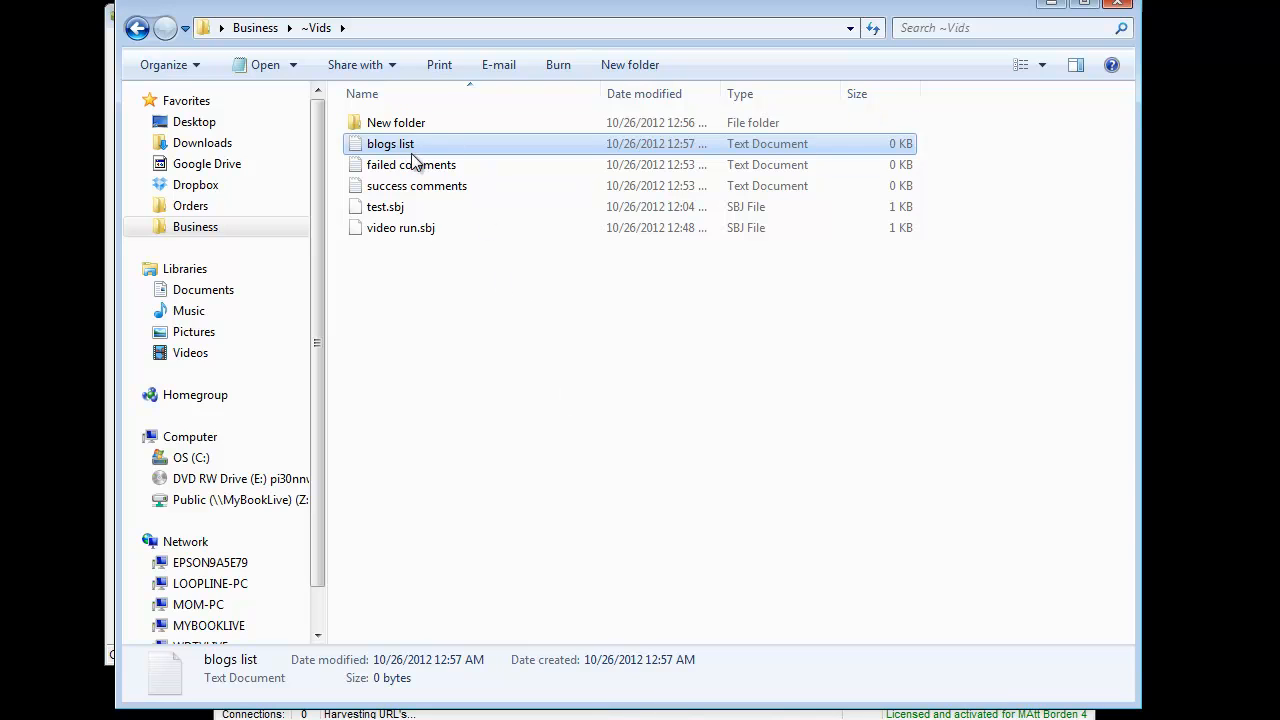
key("alt+Tab")
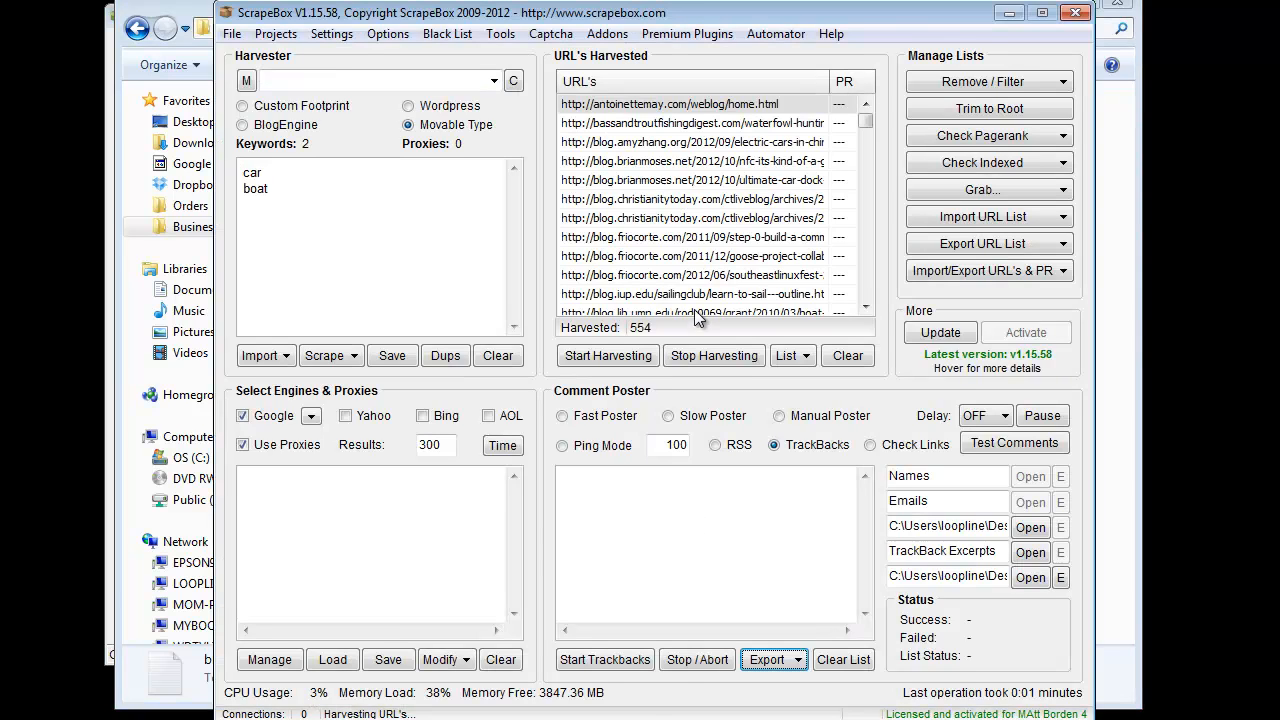
key("alt+Tab")
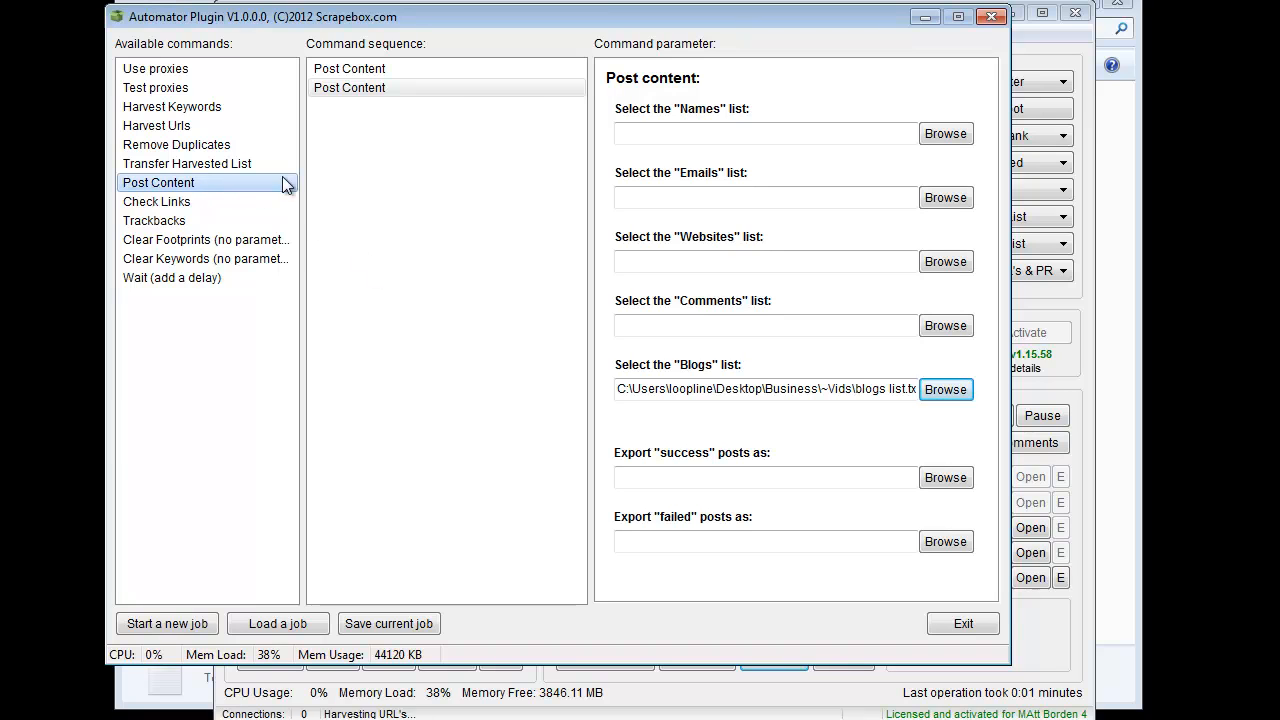
Start a new job and add a Harvest Urls command with the keyword blue widgets and 500 results
left_click(200, 627)
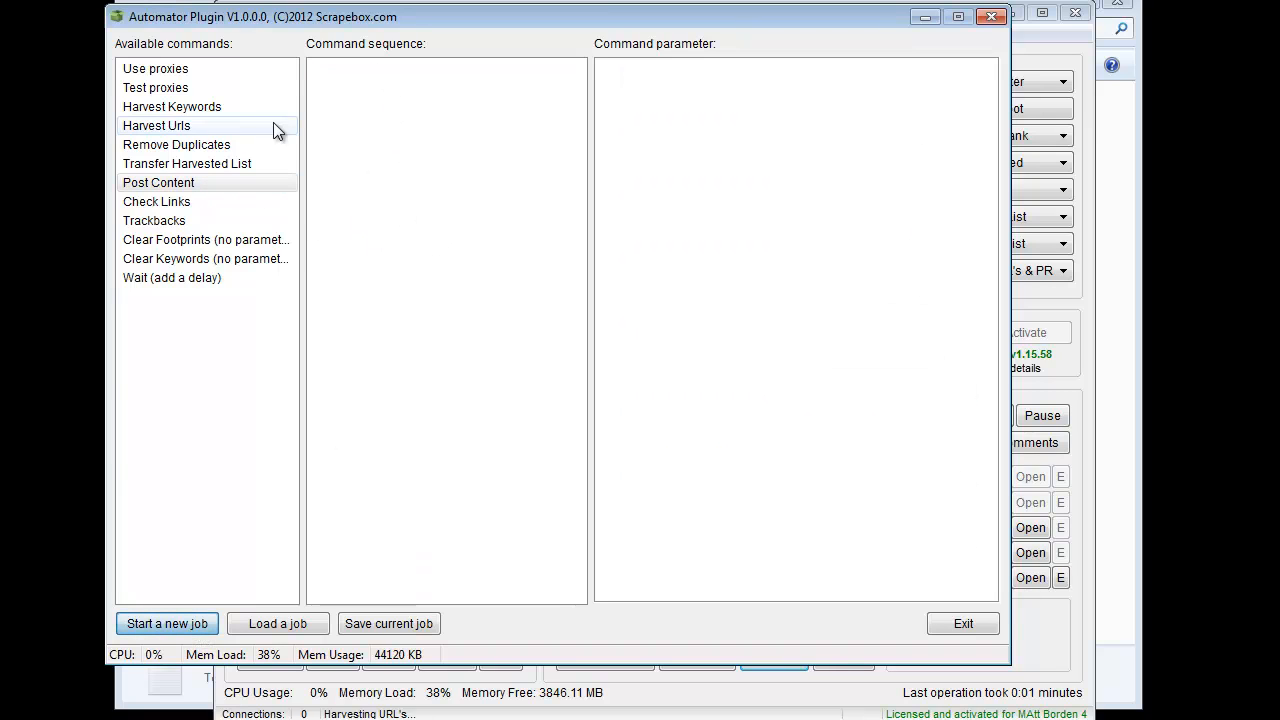
left_click(172, 133)
double_click(172, 131)
left_click(680, 340)
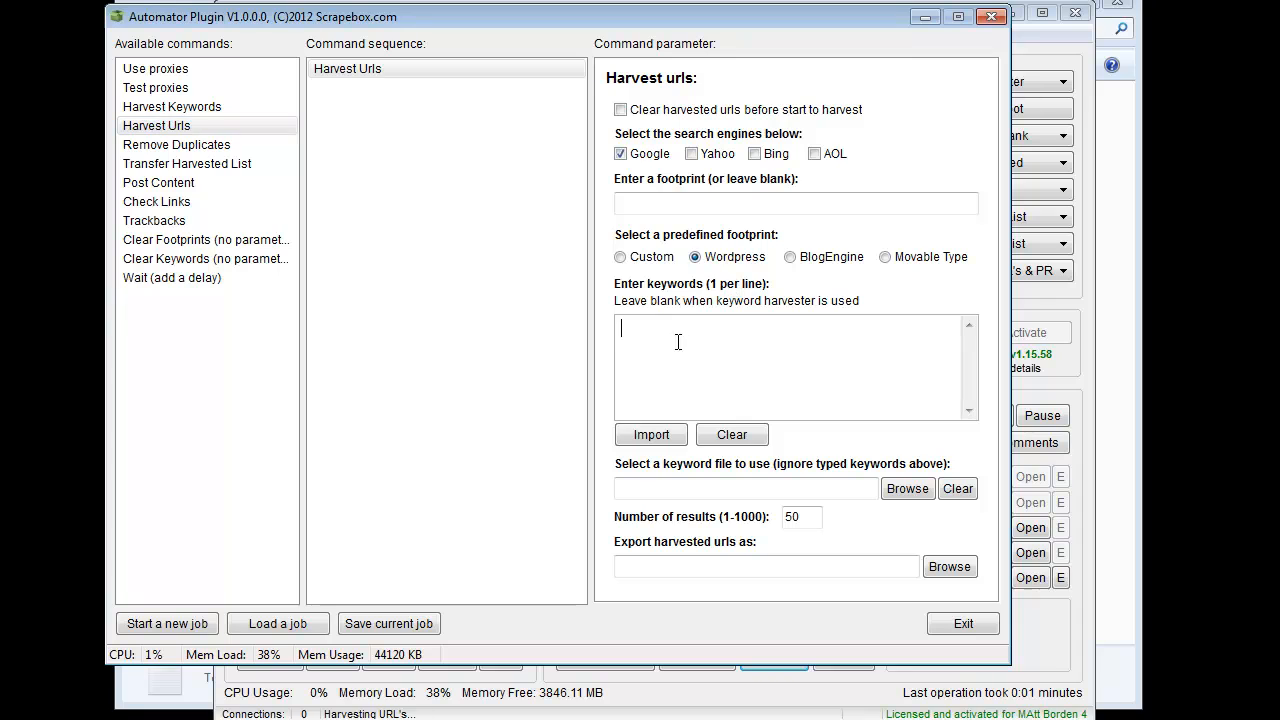
type("blue widgets")
left_click(812, 517)
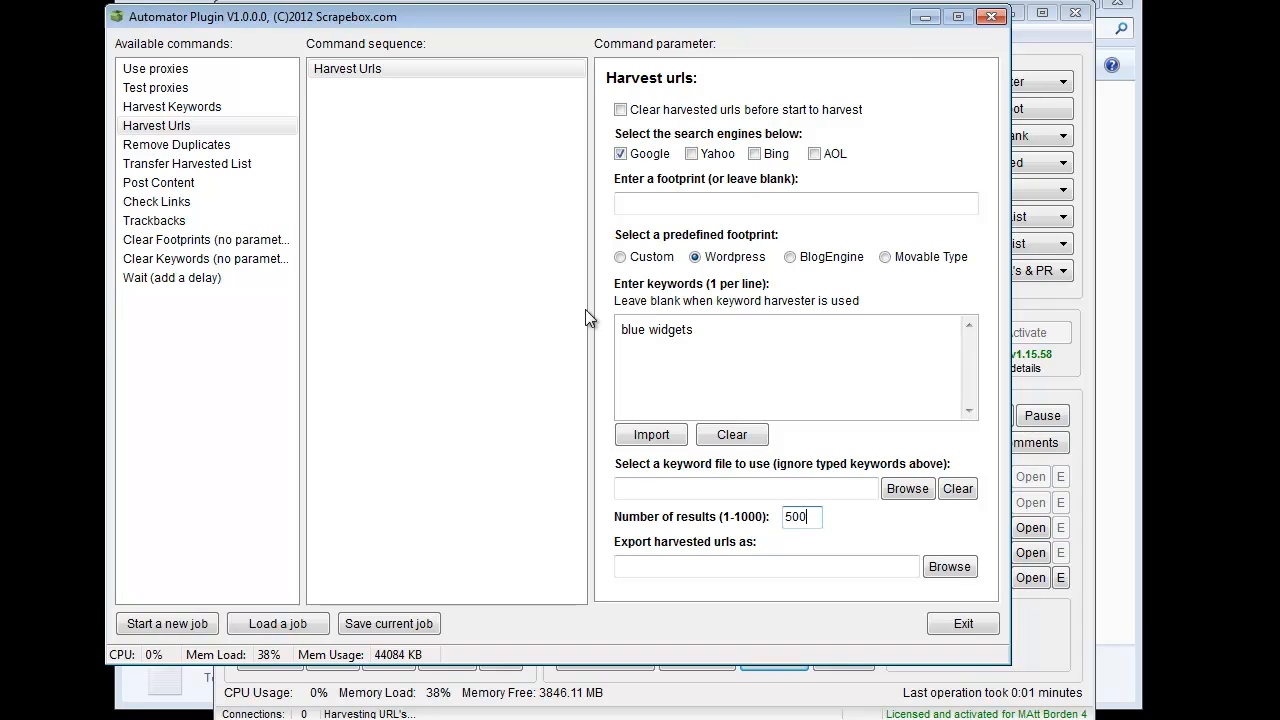
Add a Wait command after the Harvest Urls command with a delay of 1 day
left_click(186, 126)
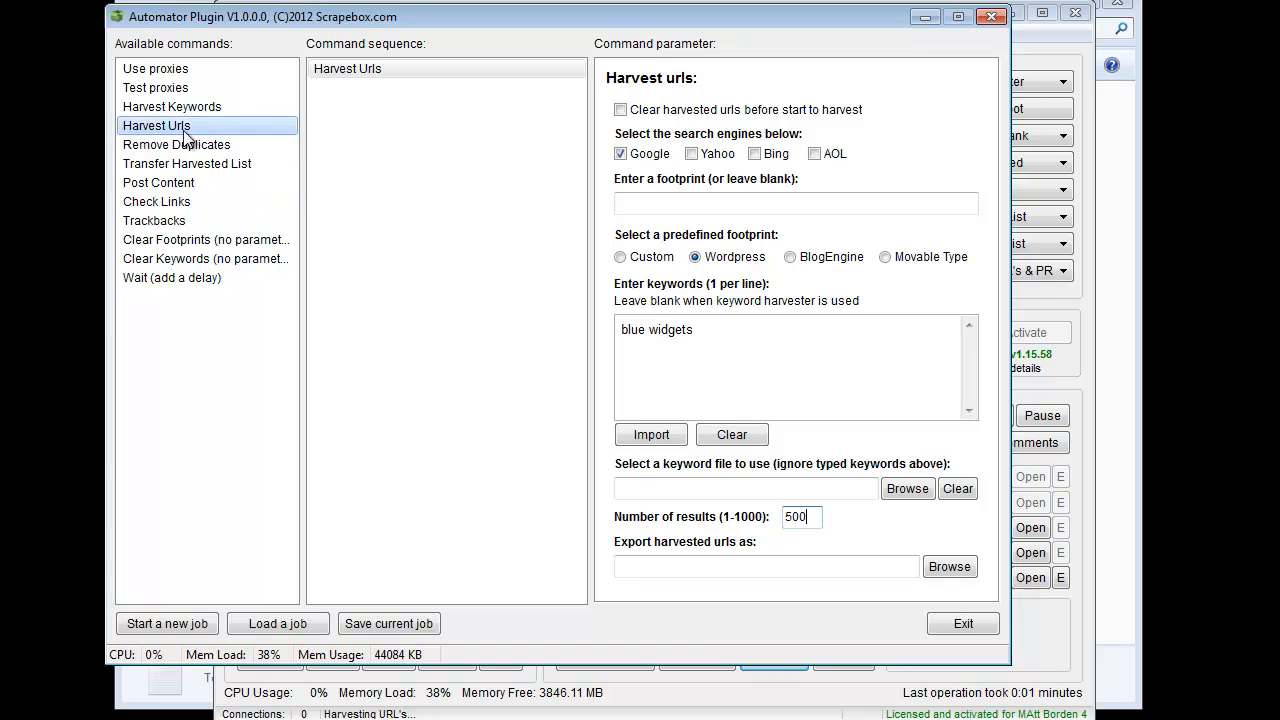
double_click(198, 279)
left_click(946, 110)
left_click(963, 233)
left_click(963, 233)
left_click(963, 233)
left_click(963, 233)
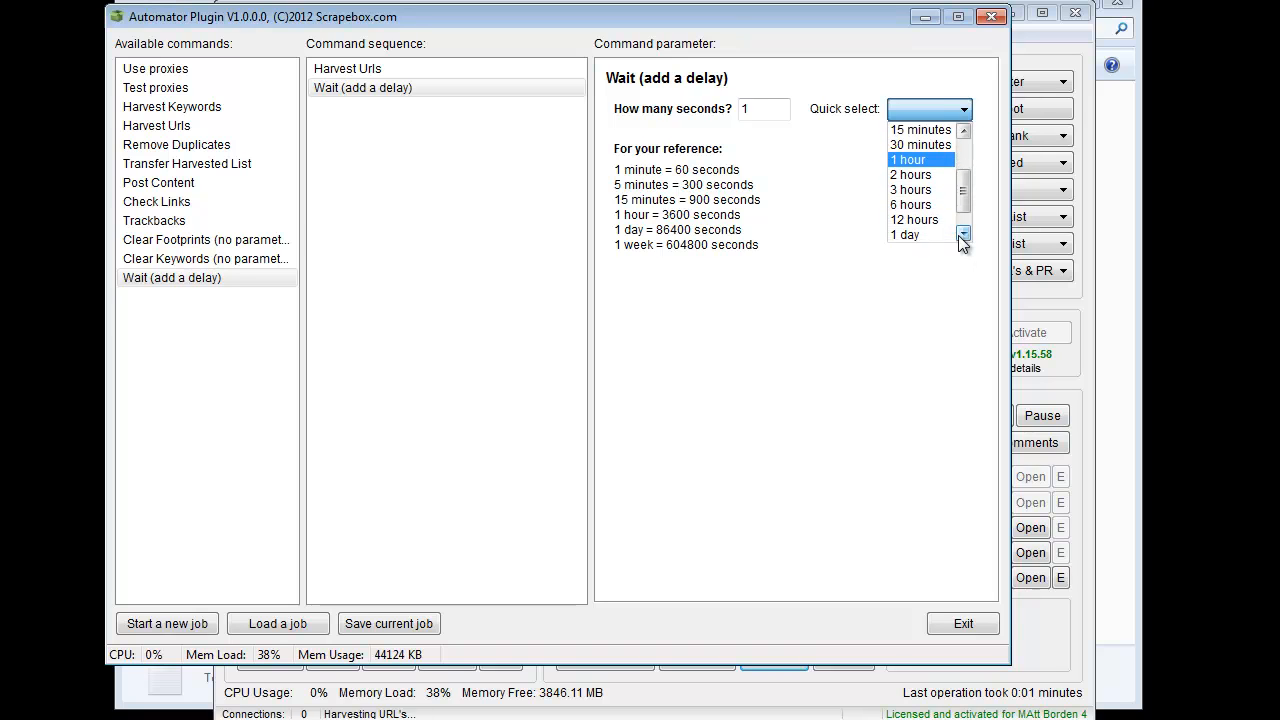
left_click(915, 235)
Duplicate the Harvest Urls command after the Wait command and compare the settings of both harvest commands
left_click(363, 72)
right_click(365, 76)
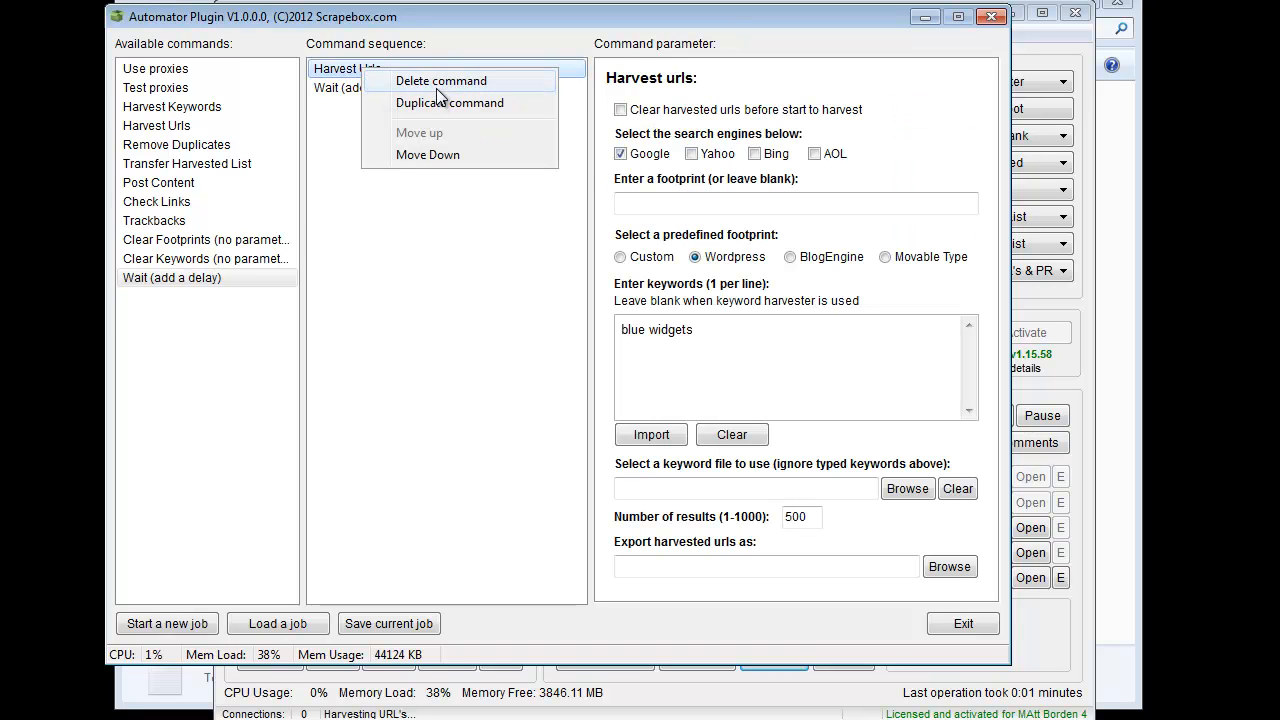
left_click(466, 106)
left_click(391, 110)
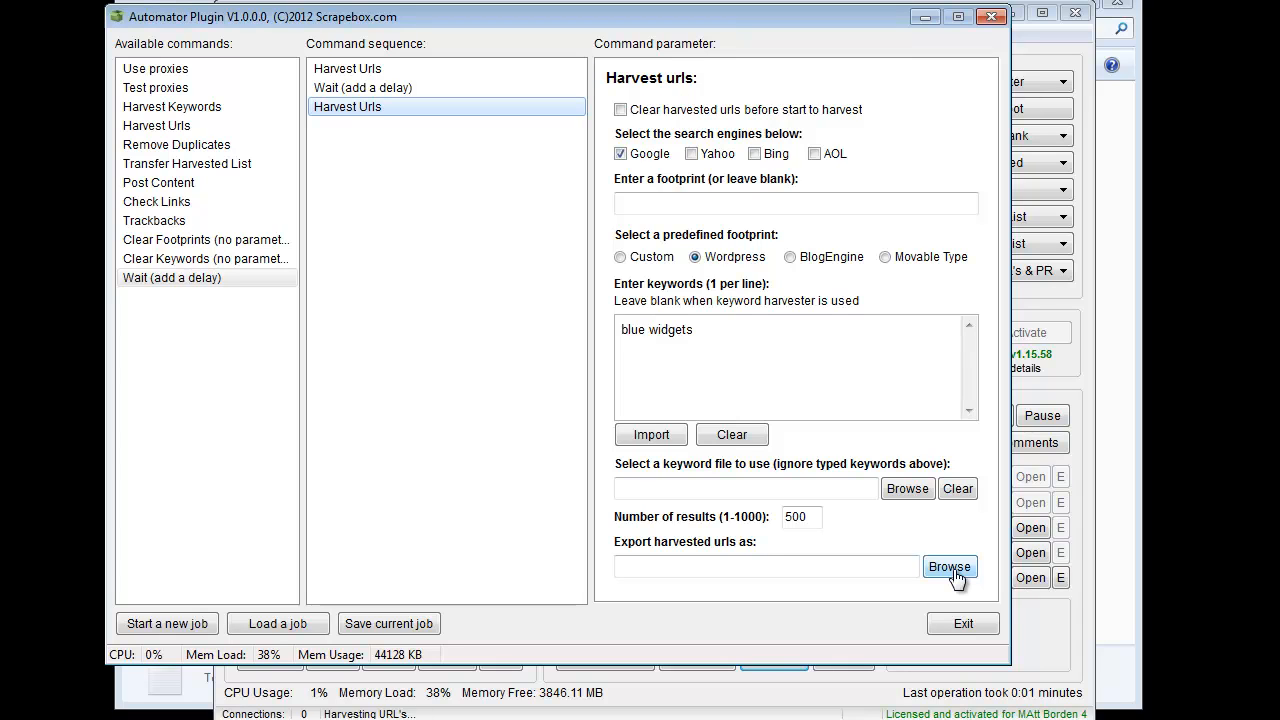
left_click(366, 72)
left_click(375, 112)
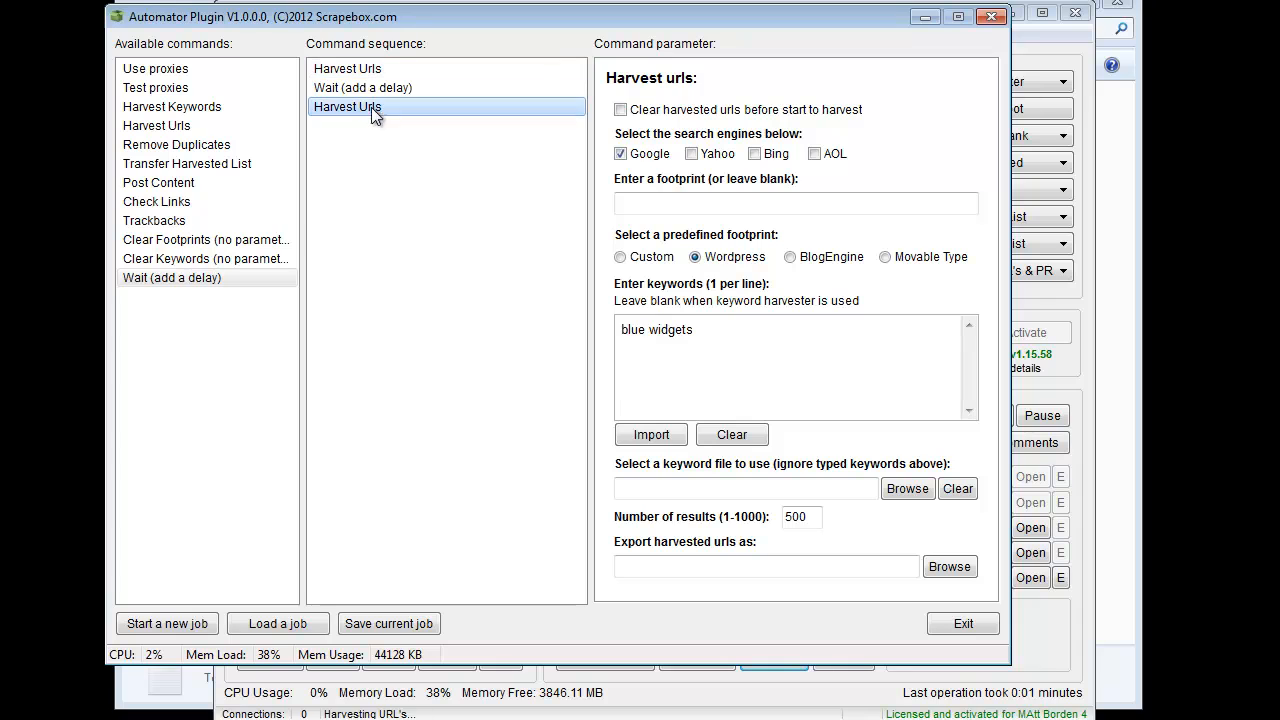